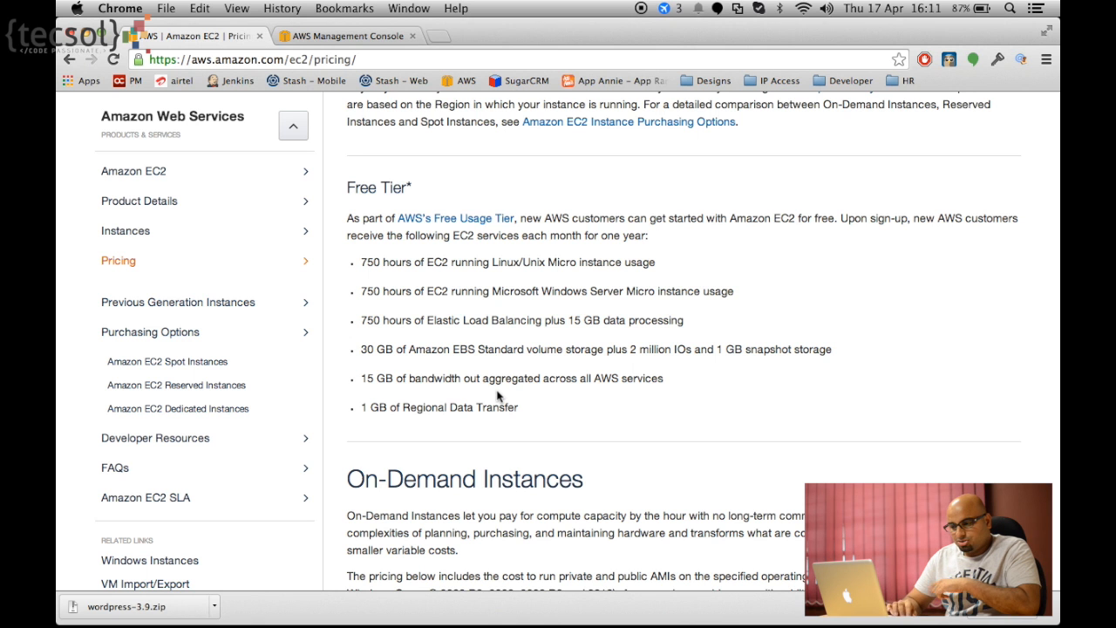
- Examine the EC2 pricing page's free tier allowances and the on-demand Linux instance prices for the Asia Pacific (Singapore) region
{"action": "scroll", "coordinate": [499, 397], "scroll_direction": "down", "scroll_amount": 8}
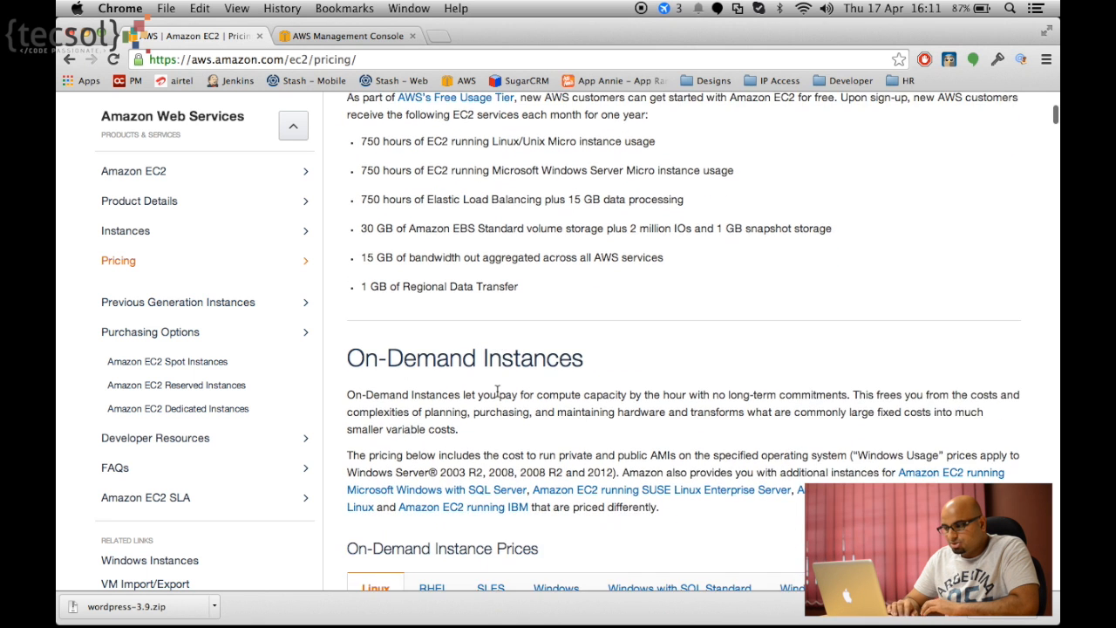
{"action": "scroll", "coordinate": [483, 412], "scroll_direction": "down", "scroll_amount": 4}
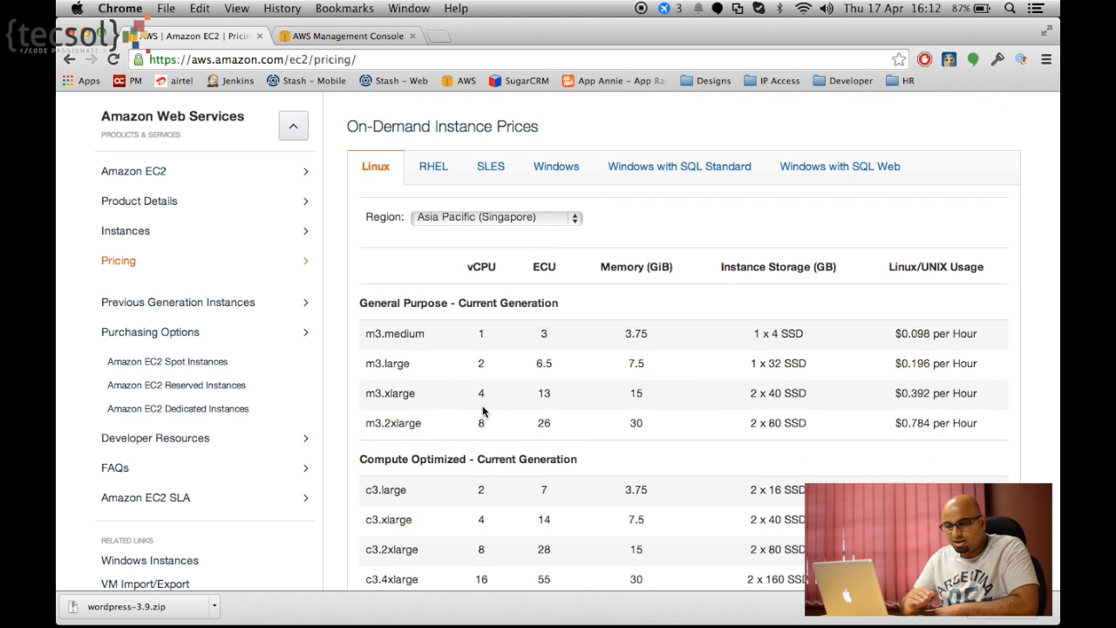
{"action": "scroll", "coordinate": [483, 411], "scroll_direction": "down", "scroll_amount": 2}
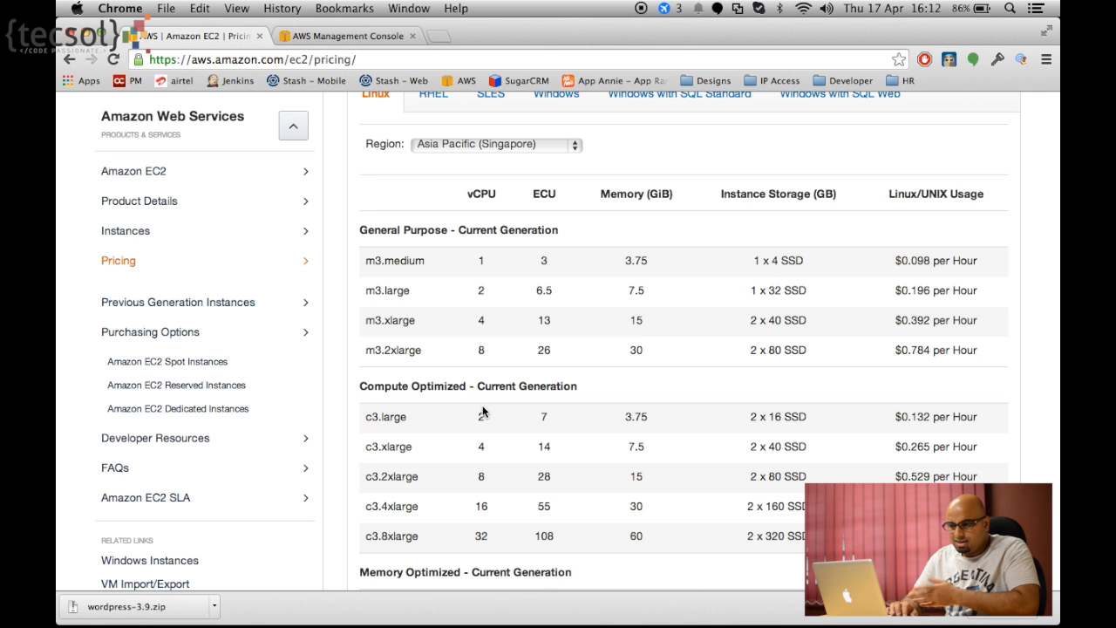
{"action": "scroll", "coordinate": [505, 397], "scroll_direction": "down", "scroll_amount": 3}
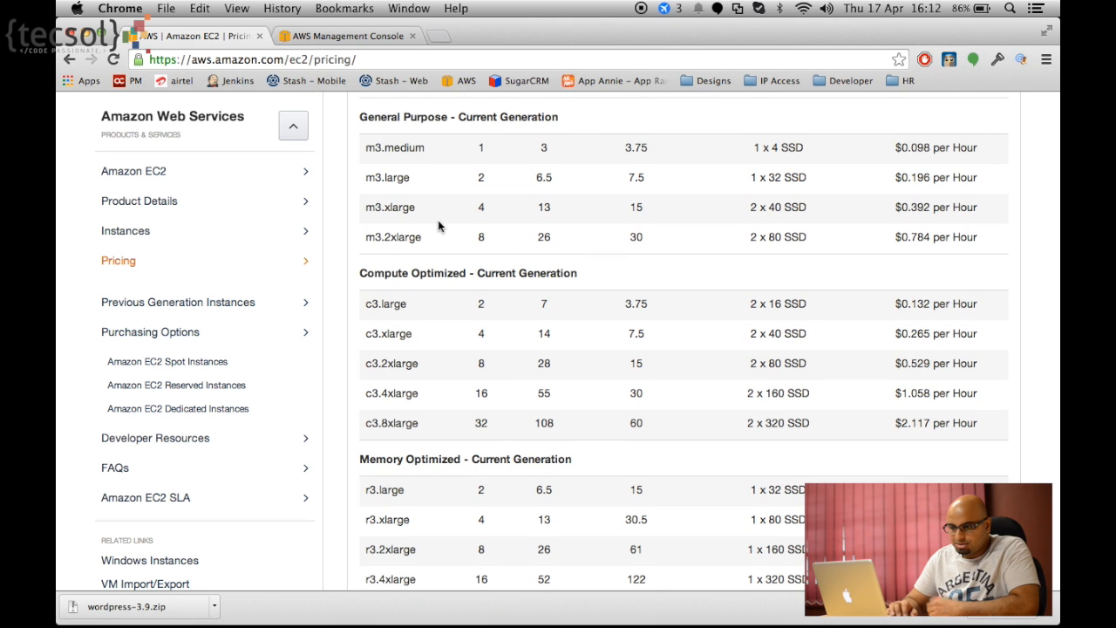
{"action": "scroll", "coordinate": [438, 225], "scroll_direction": "down", "scroll_amount": 2}
{"action": "scroll", "coordinate": [438, 225], "scroll_direction": "down", "scroll_amount": 5}
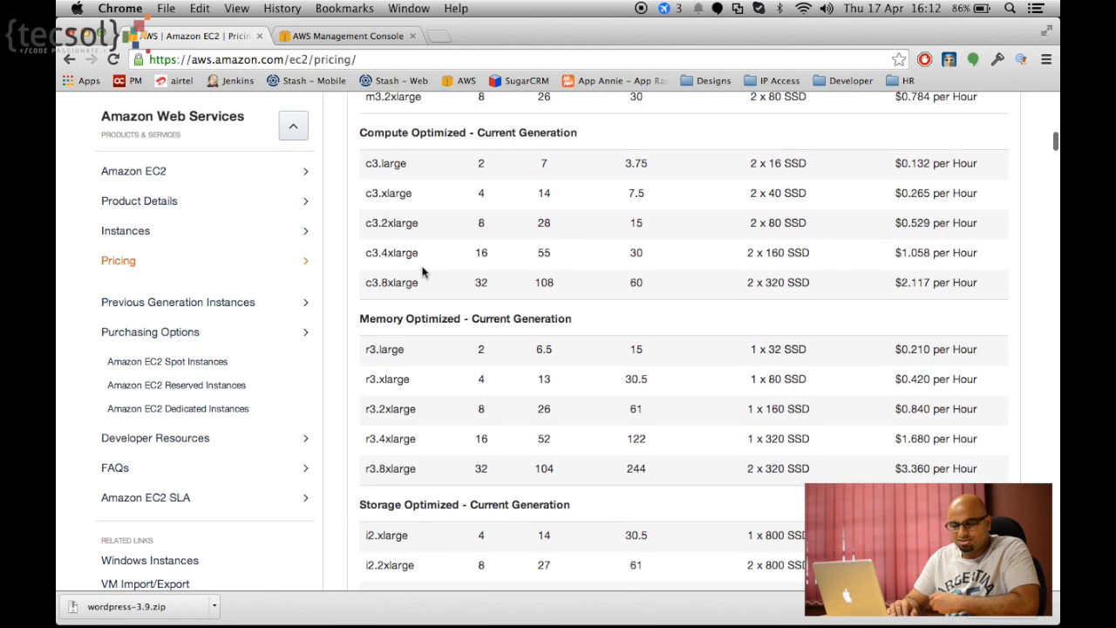
{"action": "scroll", "coordinate": [422, 271], "scroll_direction": "down", "scroll_amount": 3}
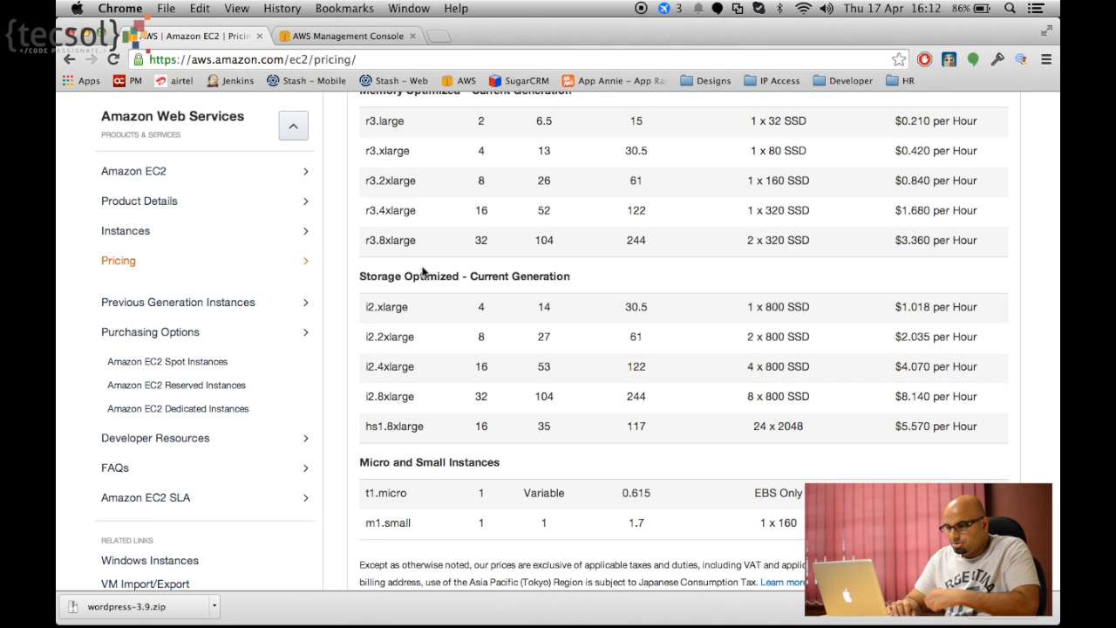
{"action": "scroll", "coordinate": [422, 271], "scroll_direction": "down", "scroll_amount": 2}
{"action": "scroll", "coordinate": [422, 271], "scroll_direction": "up", "scroll_amount": 15}
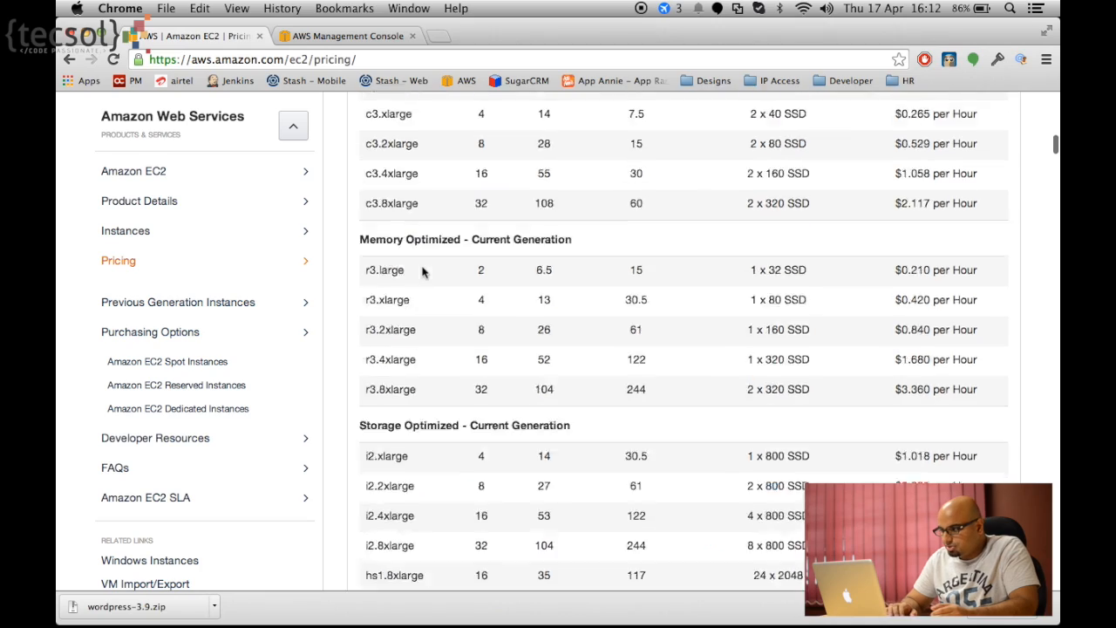
{"action": "scroll", "coordinate": [423, 273], "scroll_direction": "up", "scroll_amount": 10}
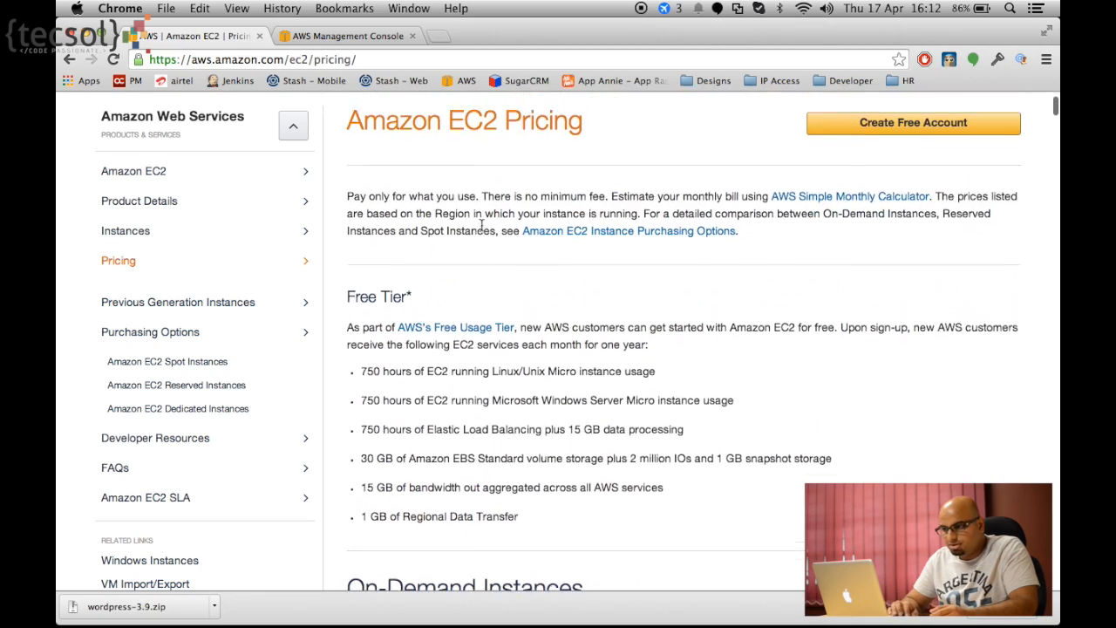
{"action": "scroll", "coordinate": [483, 229], "scroll_direction": "up", "scroll_amount": 2}
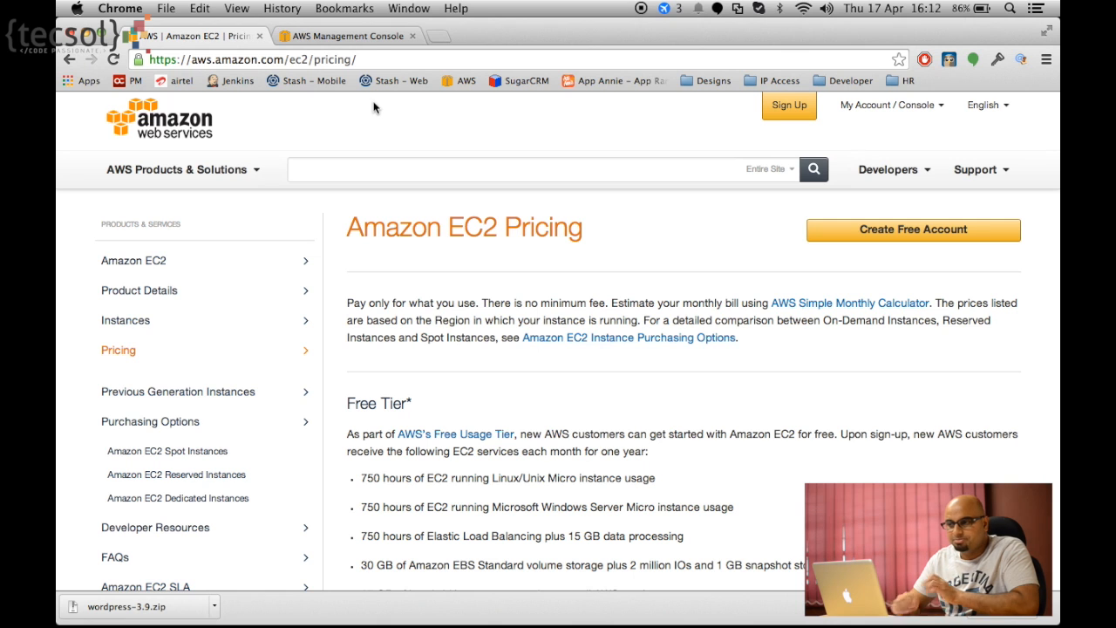
- Switch to the AWS Management Console, go to the EC2 service and open its list of instances
{"action": "left_click", "coordinate": [329, 34]}
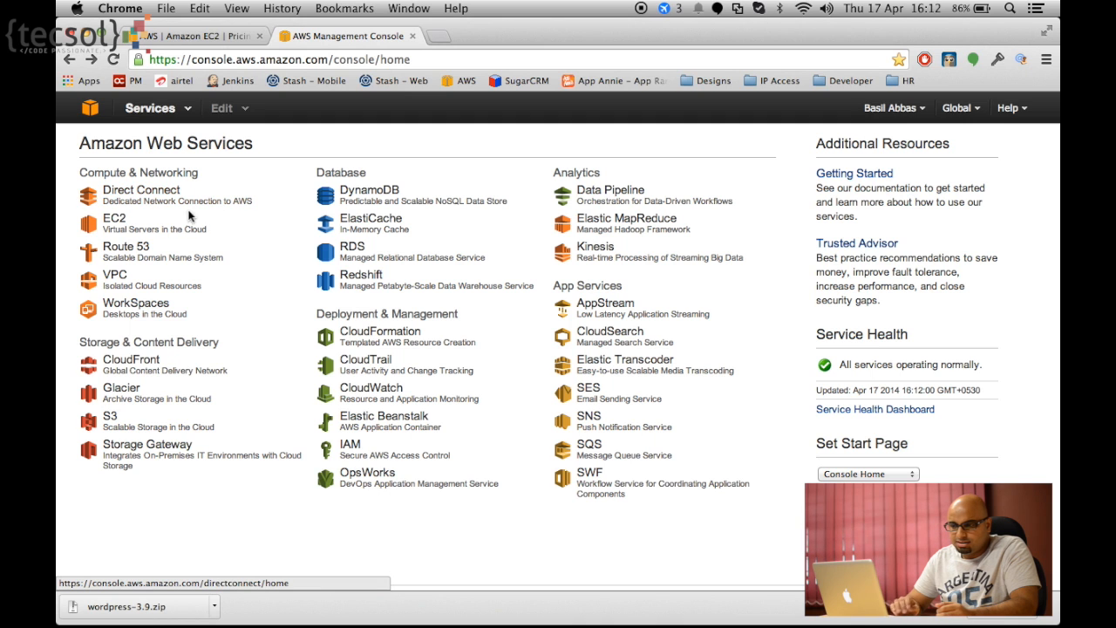
{"action": "left_click", "coordinate": [120, 231]}
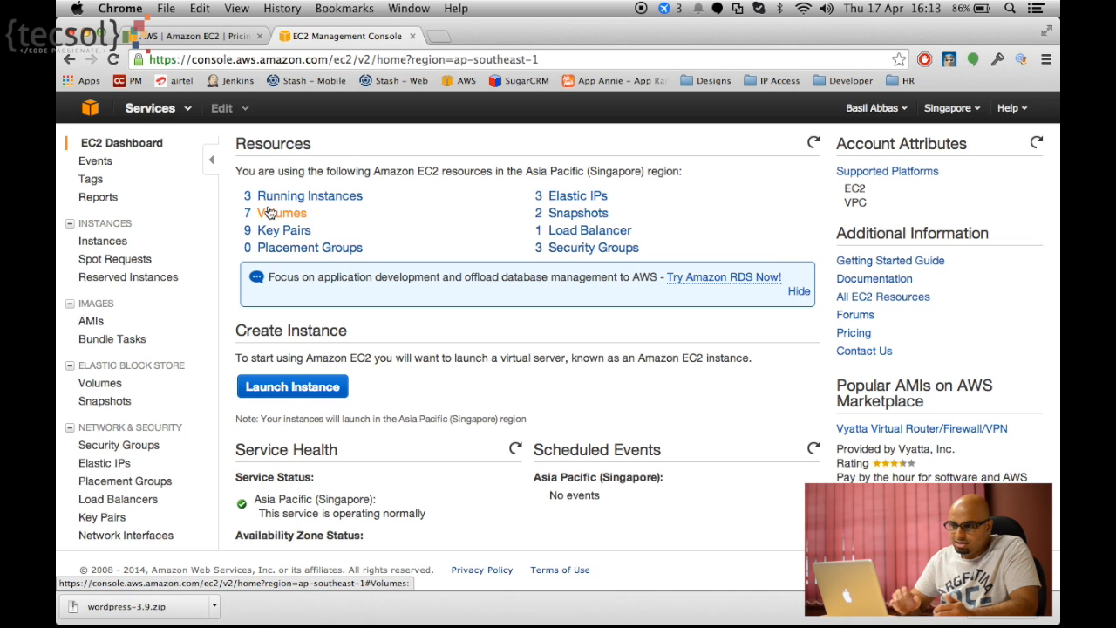
{"action": "left_click", "coordinate": [344, 204]}
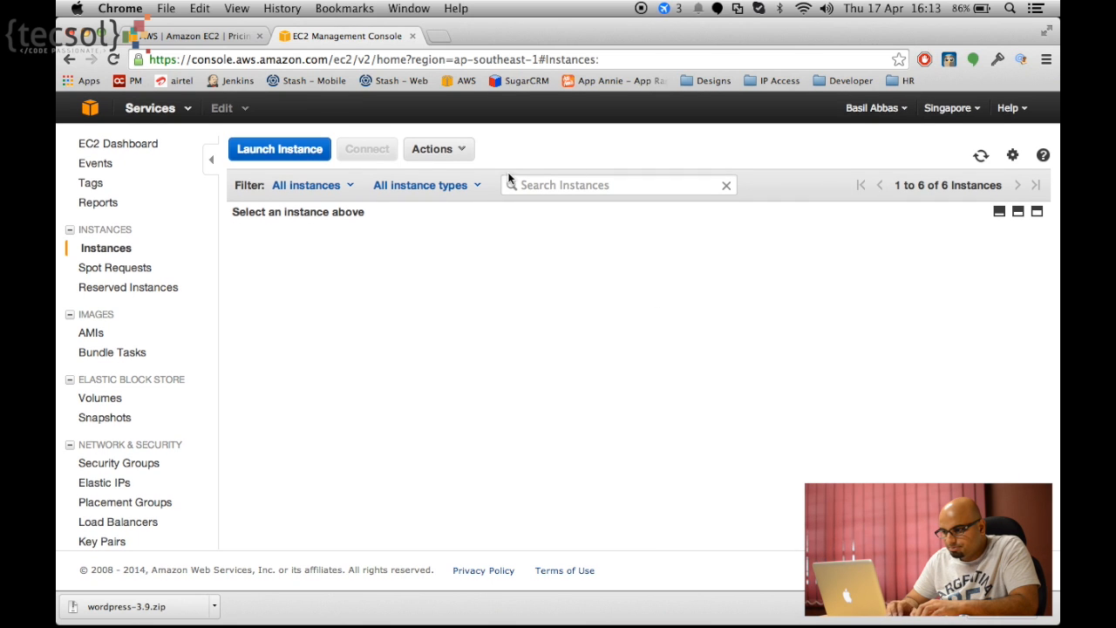
{"action": "left_click", "coordinate": [296, 187]}
{"action": "left_click", "coordinate": [524, 250]}
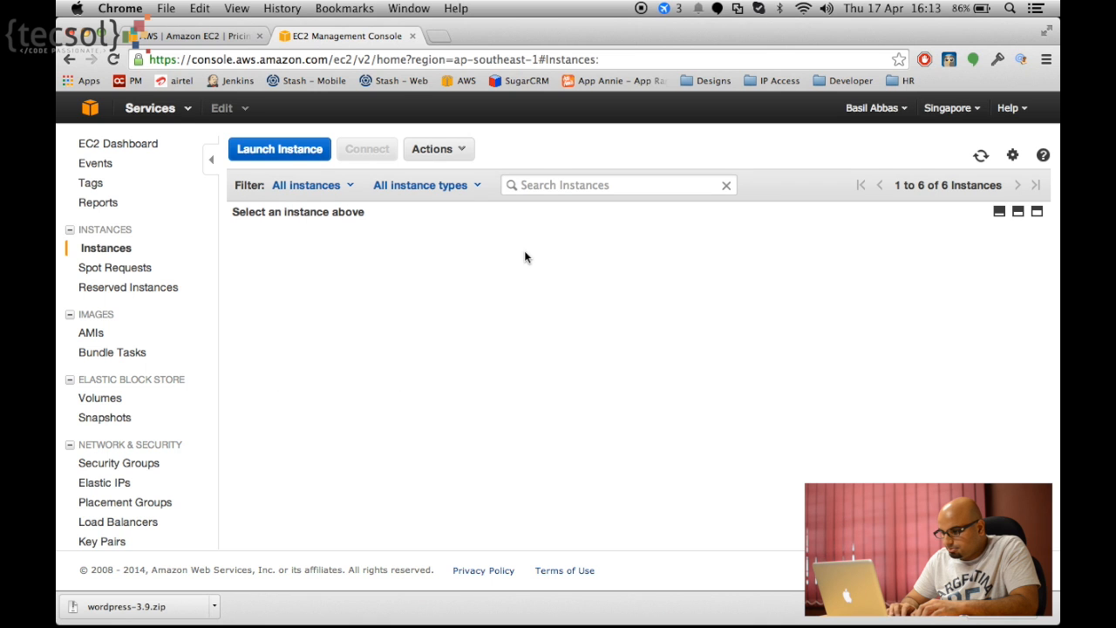
{"action": "scroll", "coordinate": [376, 320], "scroll_direction": "up", "scroll_amount": 1}
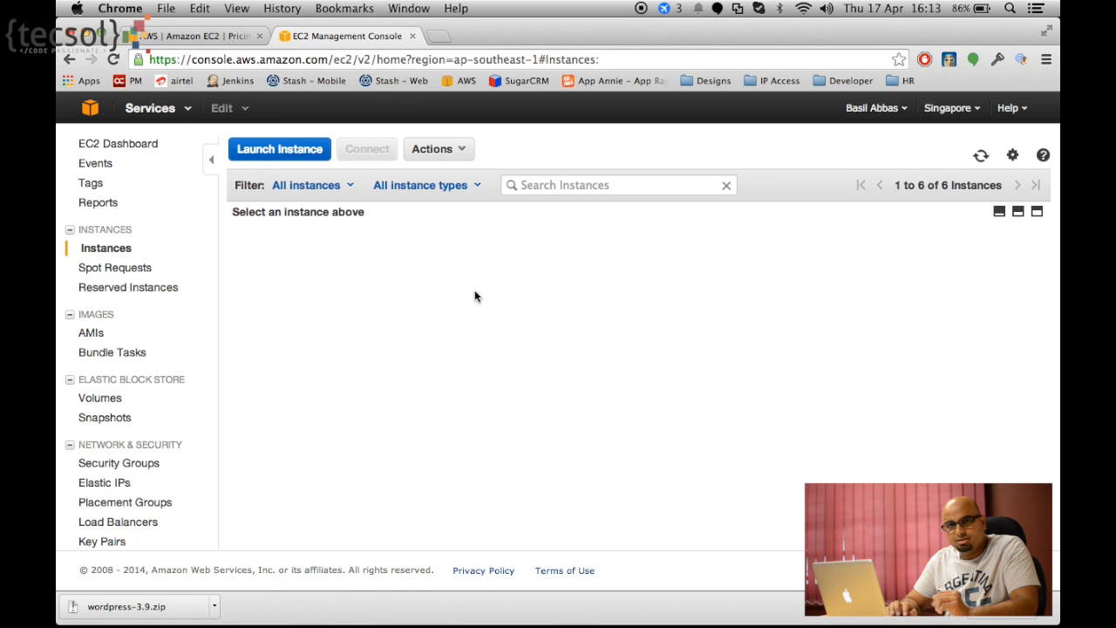
- Start launching a new instance based on the 64-bit Amazon Linux AMI 2014.03 image
{"action": "left_click", "coordinate": [280, 149]}
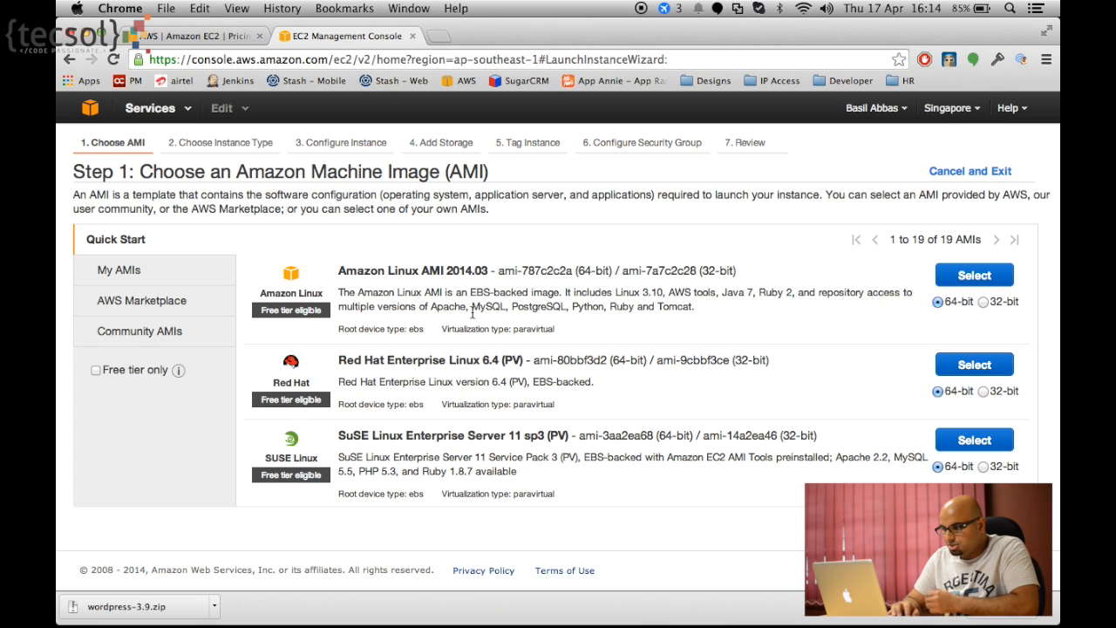
{"action": "left_click", "coordinate": [988, 274]}
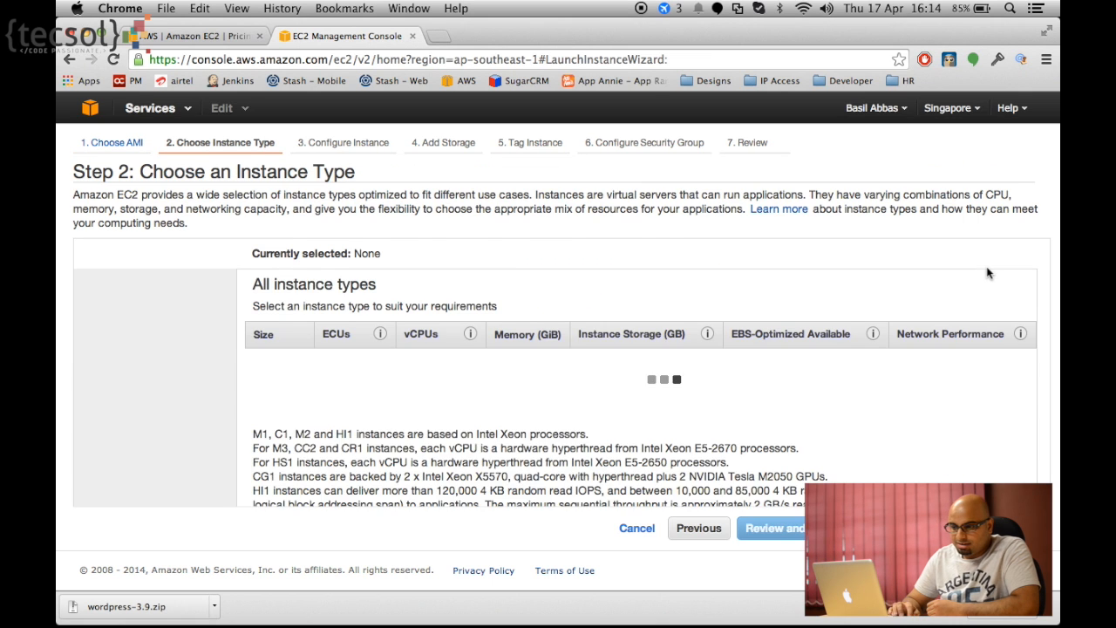
{"action": "scroll", "coordinate": [571, 257], "scroll_direction": "down", "scroll_amount": 1}
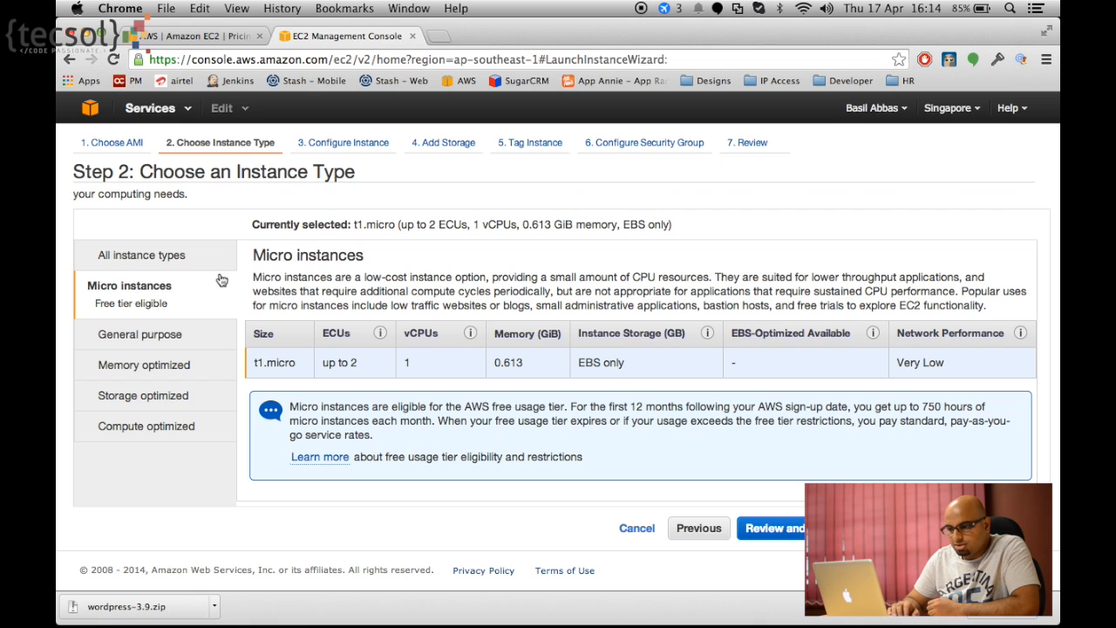
- Compare the general purpose and memory optimized instance types, keep the t1.micro type and proceed to the instance details
{"action": "scroll", "coordinate": [419, 277], "scroll_direction": "down", "scroll_amount": 1}
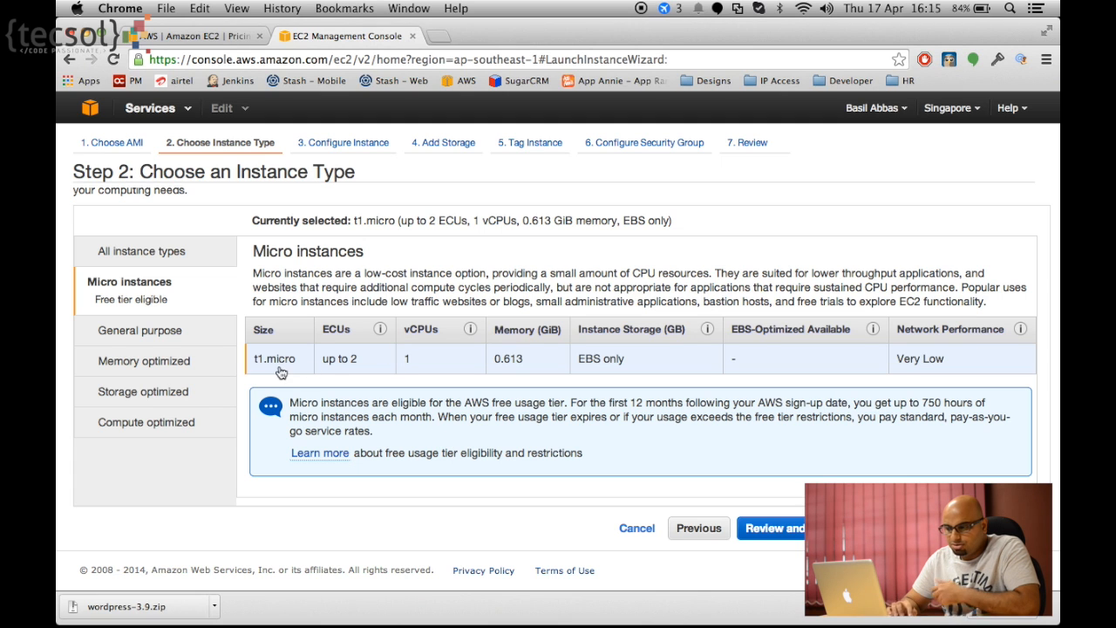
{"action": "left_click", "coordinate": [172, 331]}
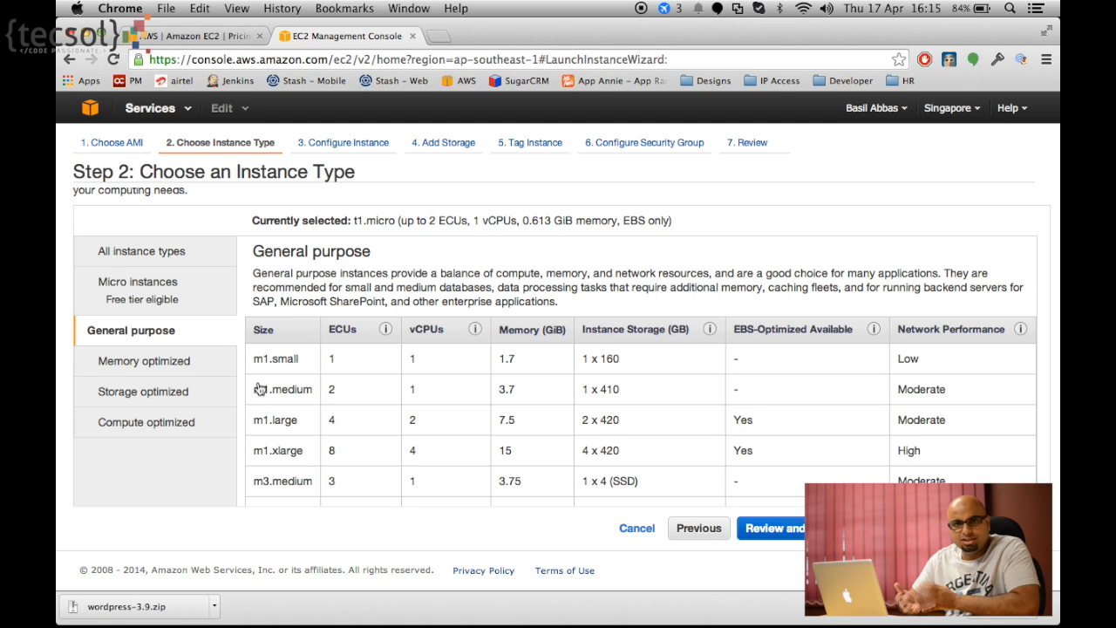
{"action": "left_click", "coordinate": [189, 364]}
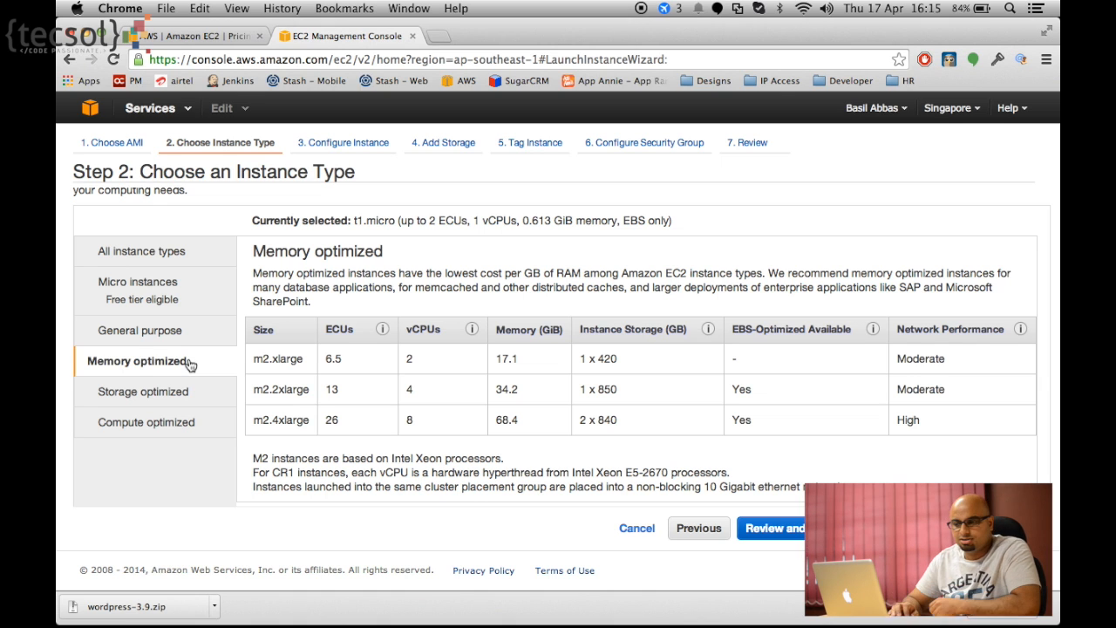
{"action": "left_click", "coordinate": [146, 280]}
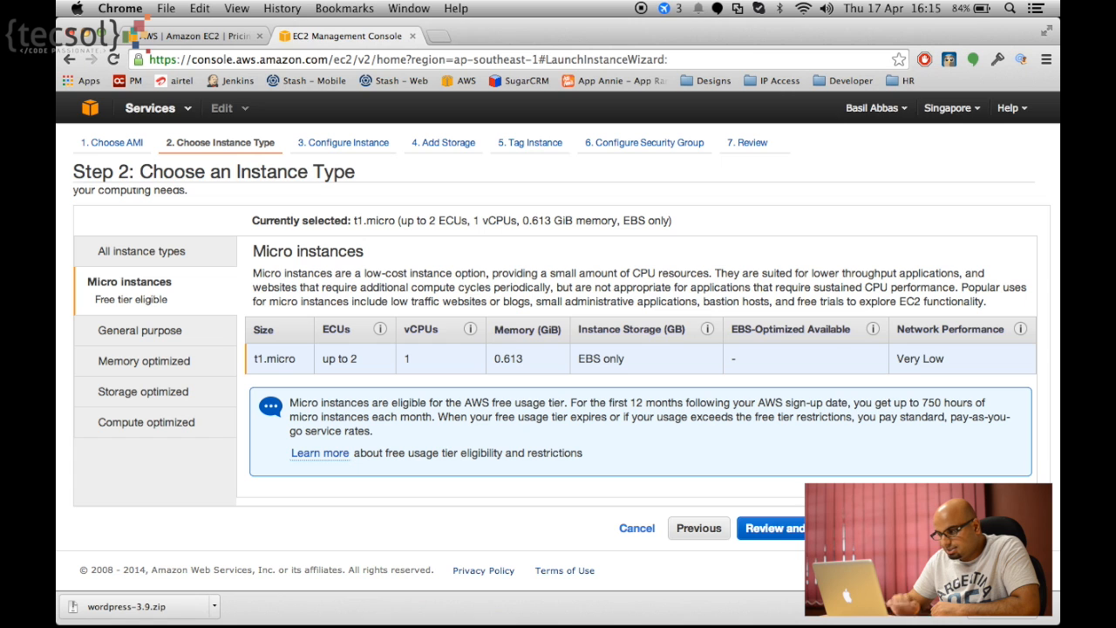
{"action": "left_click", "coordinate": [945, 528]}
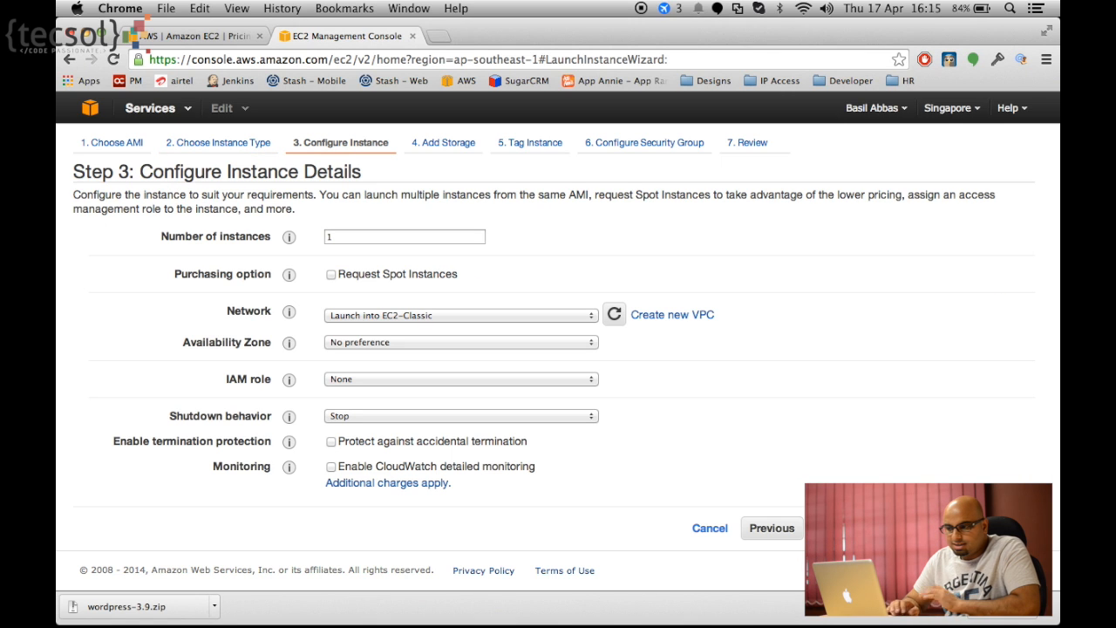
- Set the instance's availability zone to ap-southeast-1a, keep the other instance details at their defaults and proceed to storage
{"action": "left_click", "coordinate": [362, 236]}
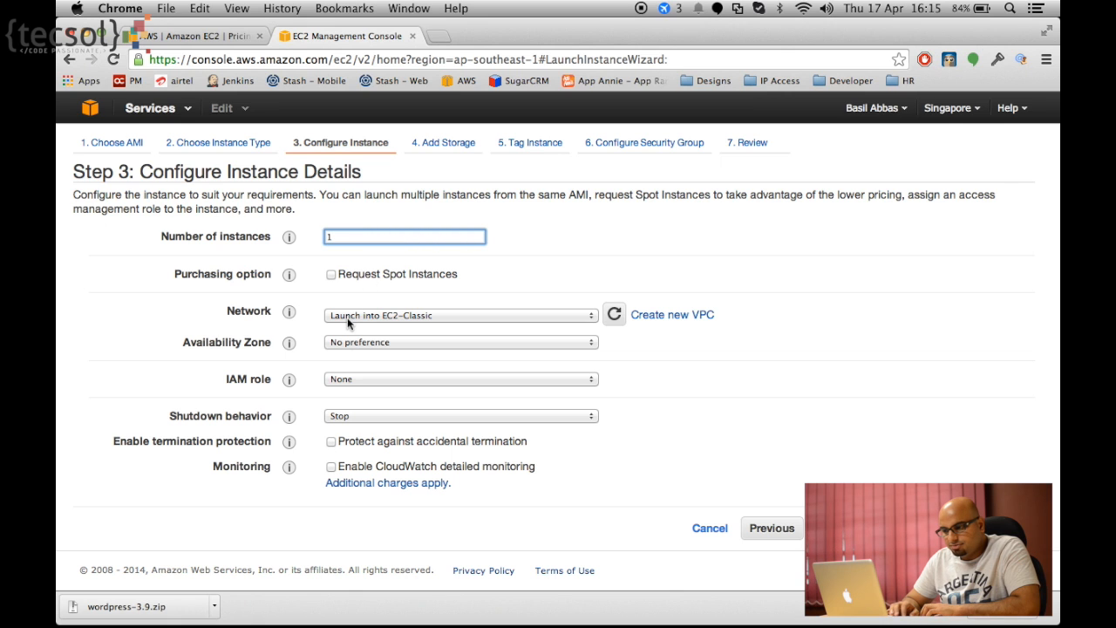
{"action": "left_click", "coordinate": [381, 344]}
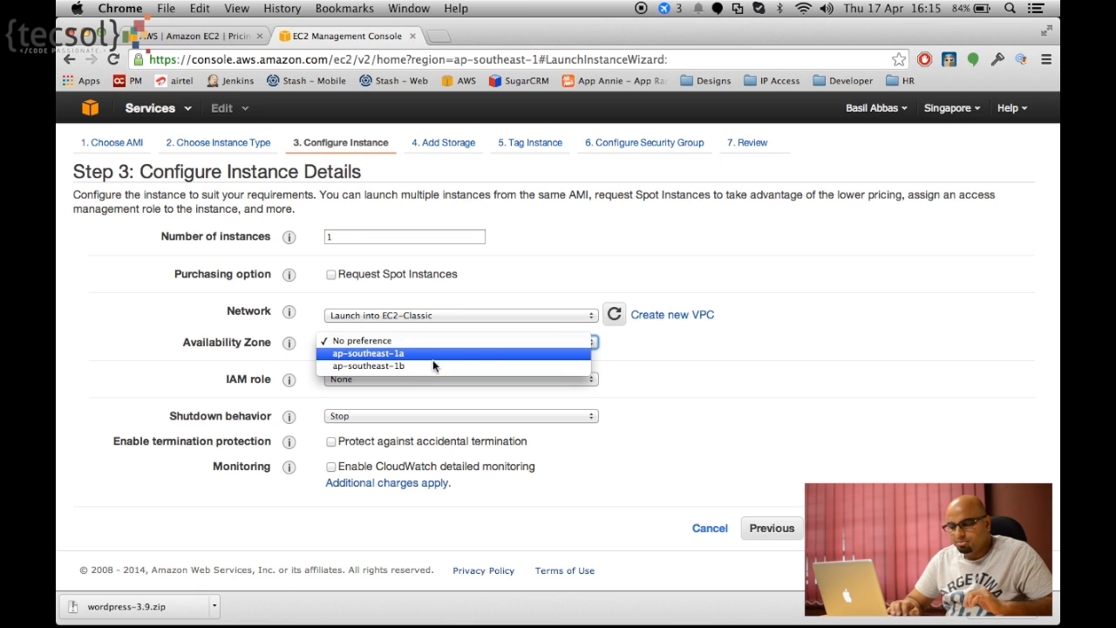
{"action": "left_click", "coordinate": [545, 342]}
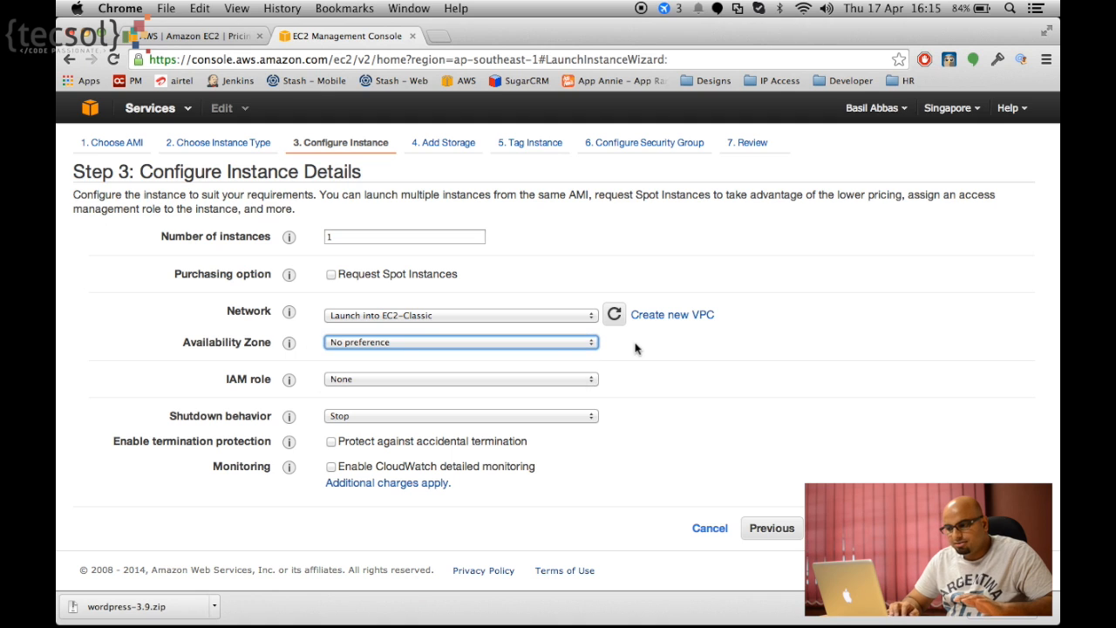
{"action": "left_click", "coordinate": [549, 344]}
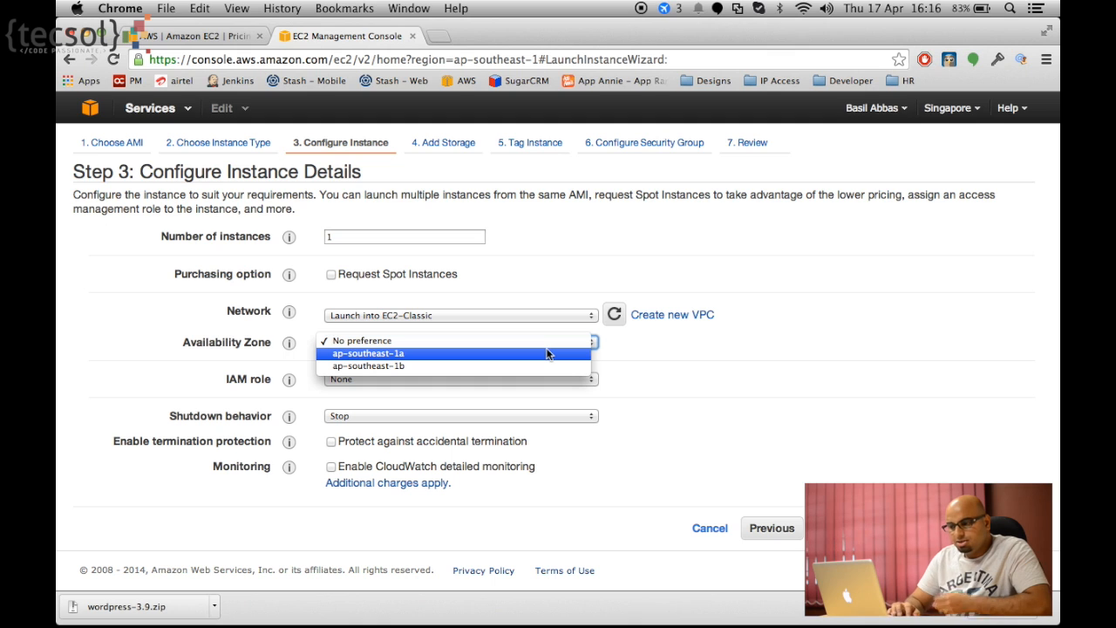
{"action": "left_click", "coordinate": [691, 379]}
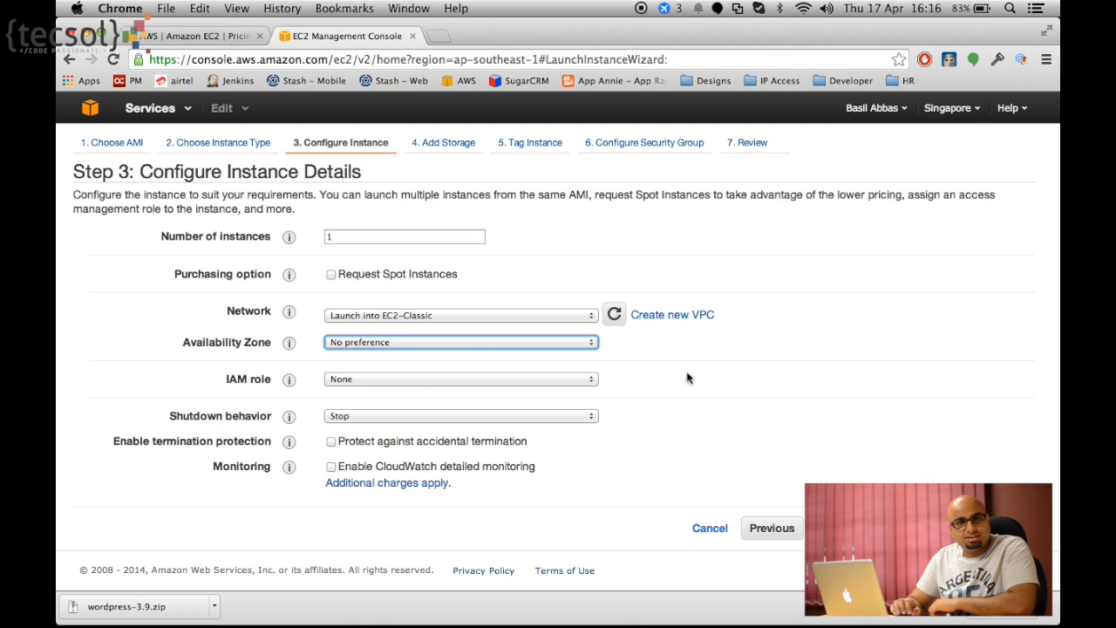
{"action": "left_click", "coordinate": [460, 351]}
{"action": "left_click", "coordinate": [454, 353]}
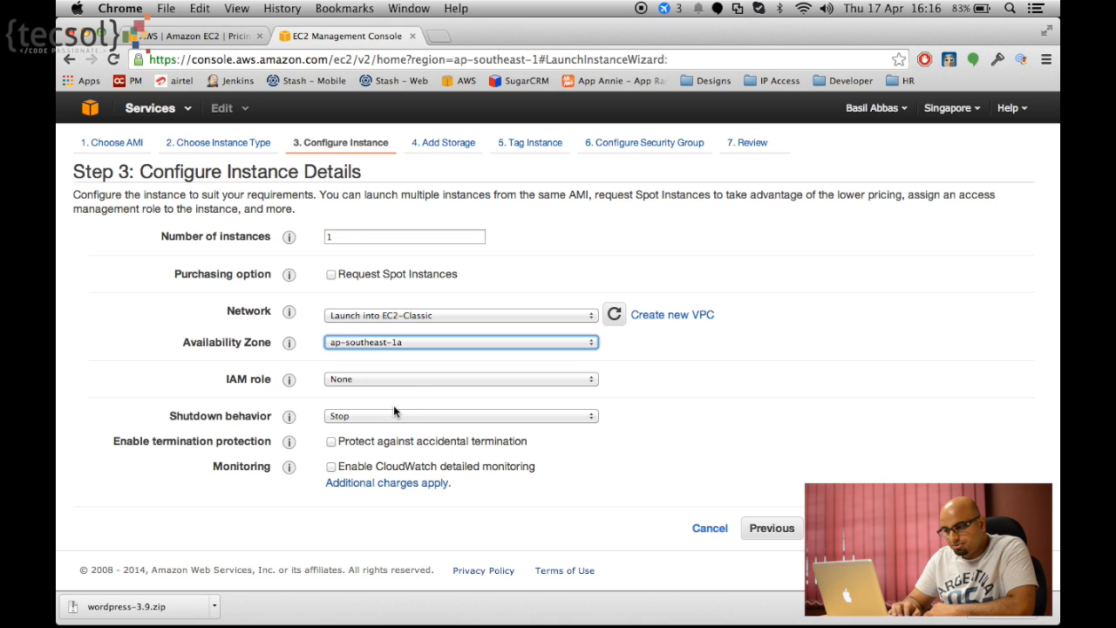
{"action": "scroll", "coordinate": [672, 418], "scroll_direction": "down", "scroll_amount": 1}
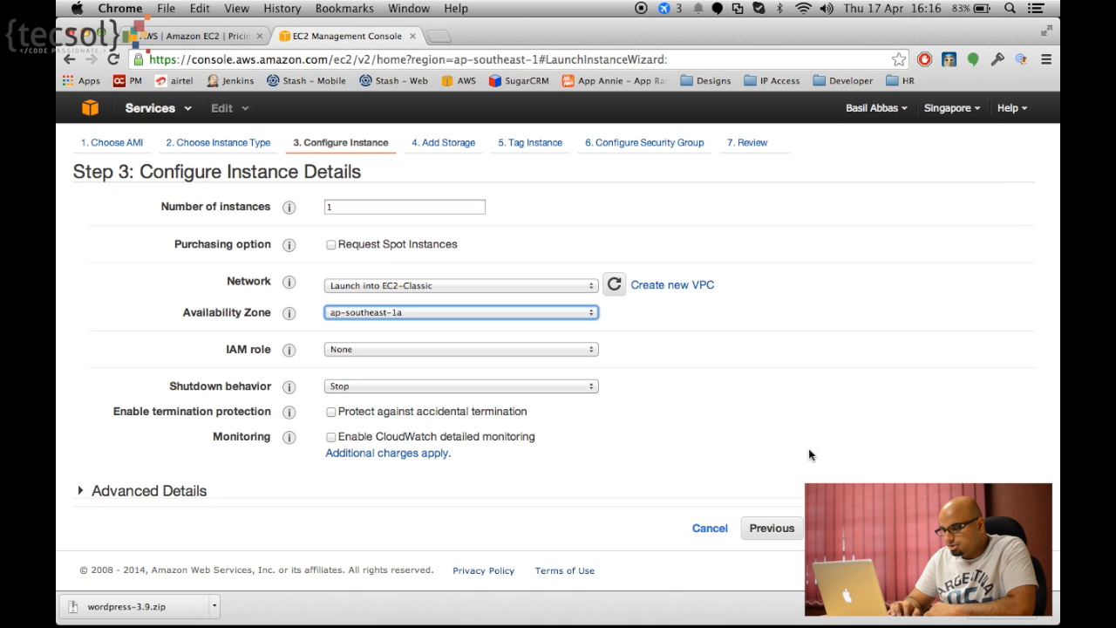
{"action": "left_click", "coordinate": [981, 528]}
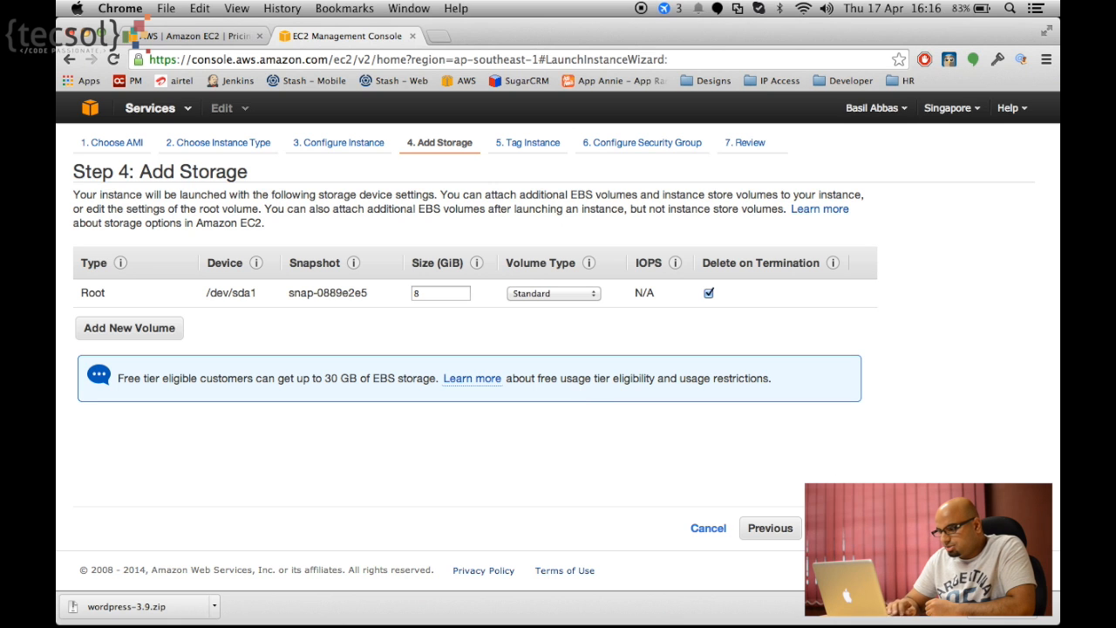
- Accept the default storage, tag and new security group settings, and check the instance type and security group in the launch review
{"action": "left_click", "coordinate": [978, 529]}
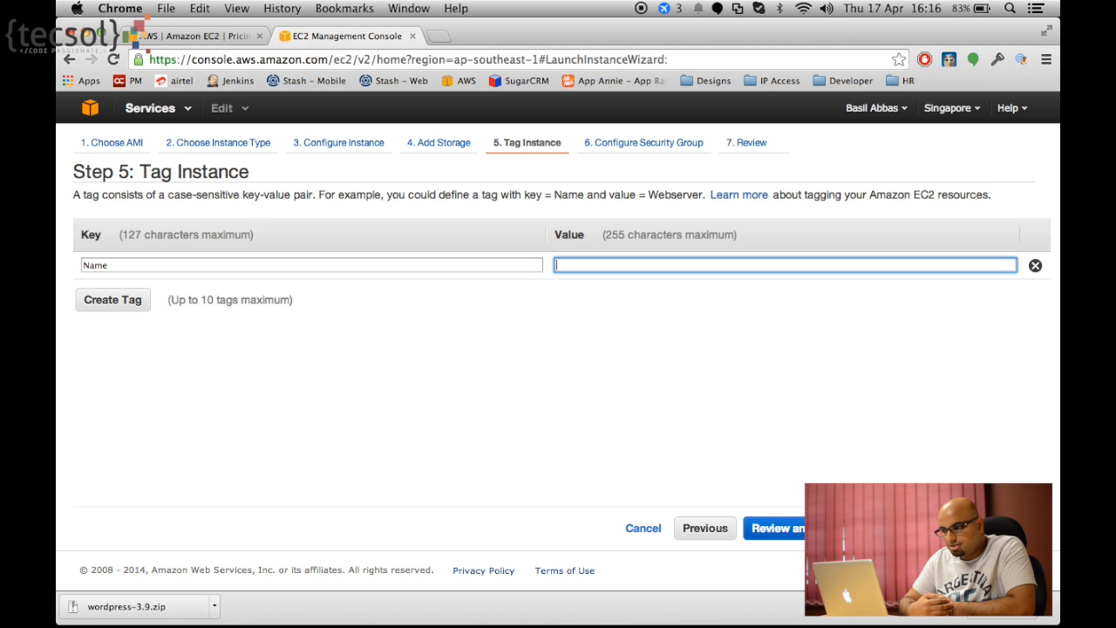
{"action": "left_click", "coordinate": [964, 529]}
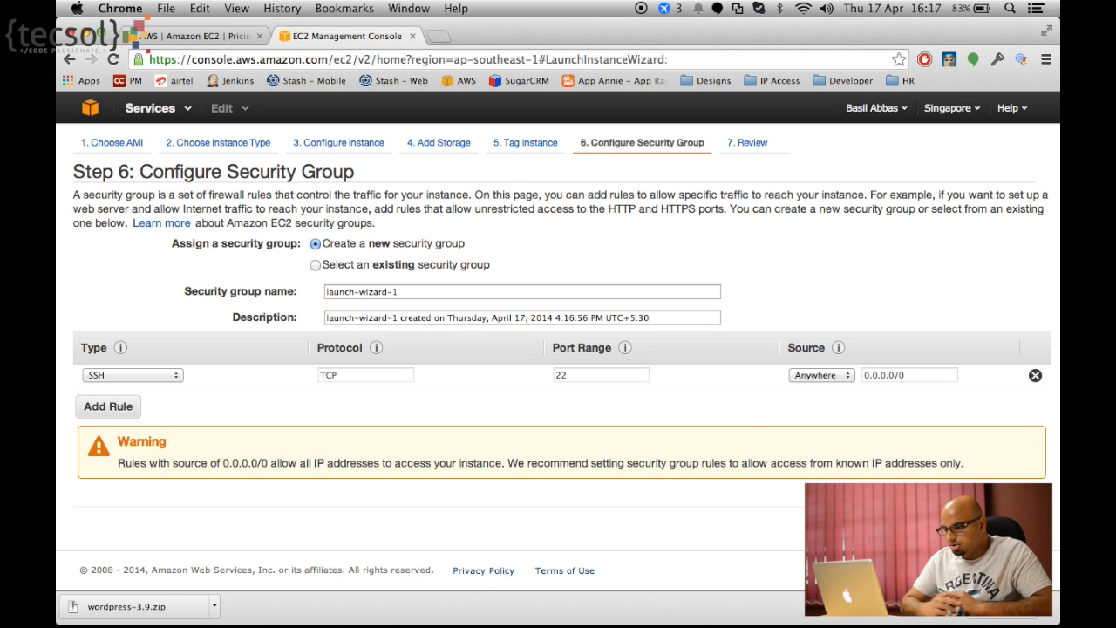
{"action": "left_click", "coordinate": [991, 530]}
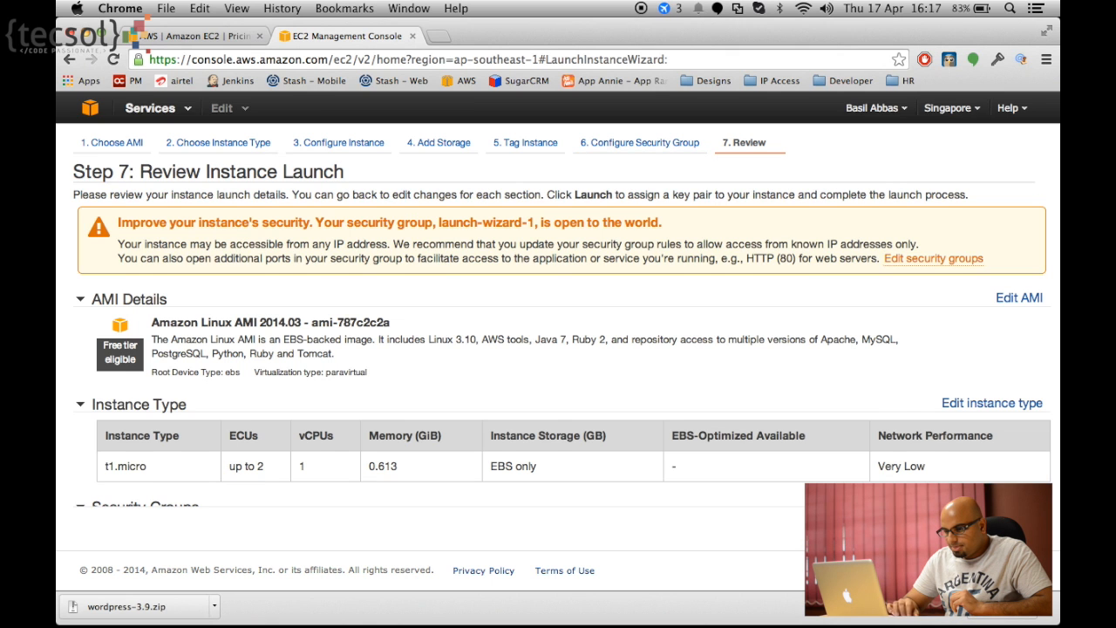
{"action": "scroll", "coordinate": [889, 398], "scroll_direction": "down", "scroll_amount": 5}
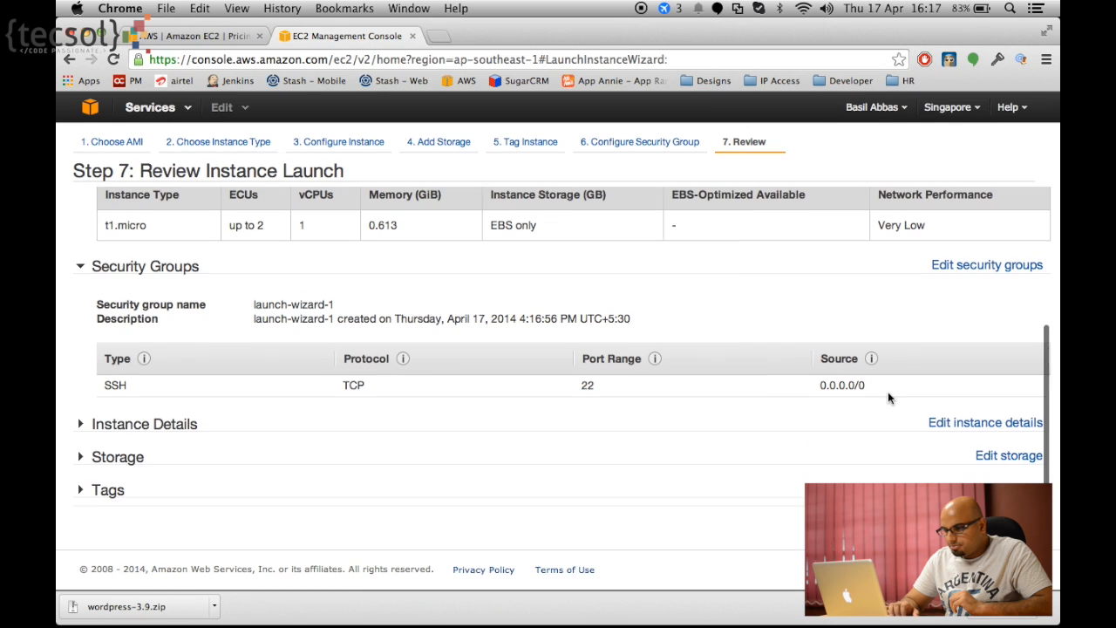
{"action": "scroll", "coordinate": [954, 436], "scroll_direction": "up", "scroll_amount": 8}
{"action": "scroll", "coordinate": [954, 437], "scroll_direction": "down", "scroll_amount": 6}
{"action": "scroll", "coordinate": [954, 436], "scroll_direction": "down", "scroll_amount": 2}
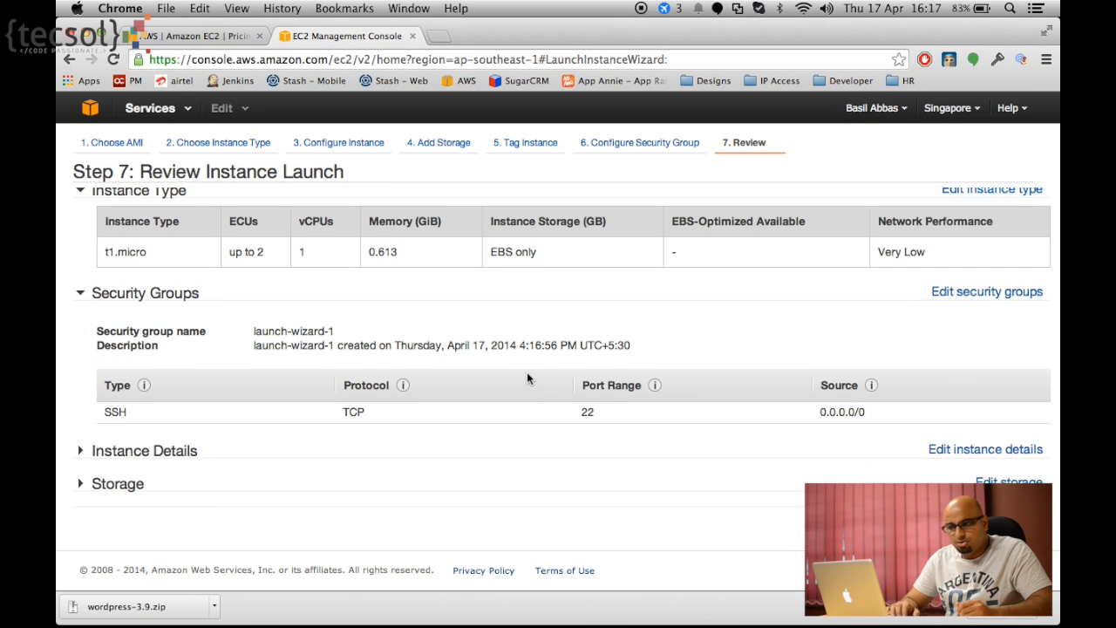
- Finish the launch review, start launching the instance and choose to create a new key pair named demo-server
{"action": "scroll", "coordinate": [527, 375], "scroll_direction": "down", "scroll_amount": 1}
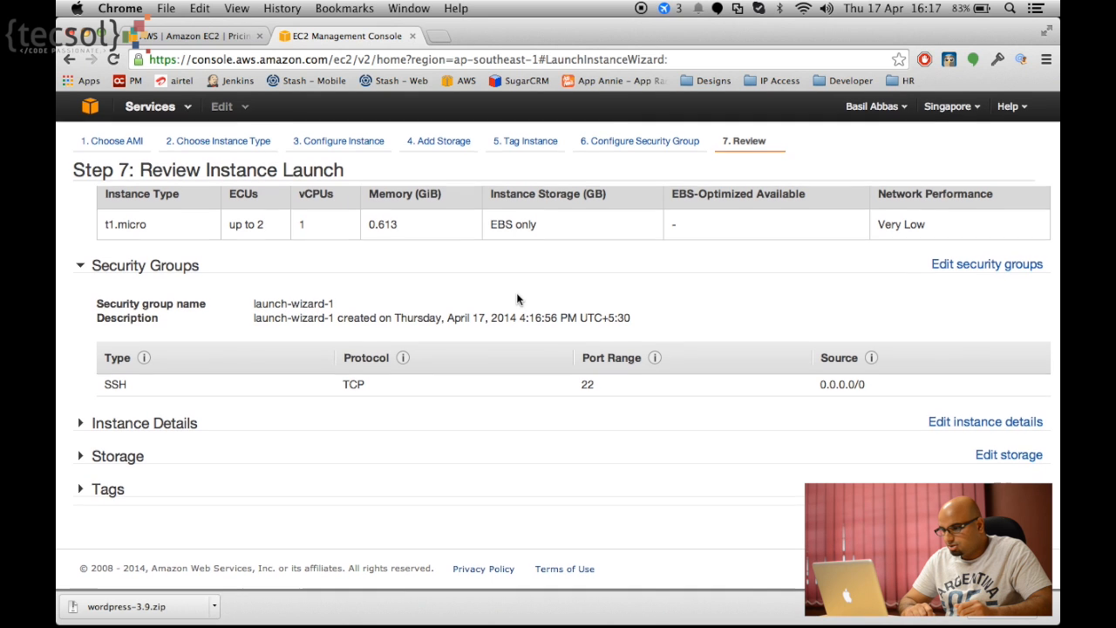
{"action": "left_click", "coordinate": [1017, 528]}
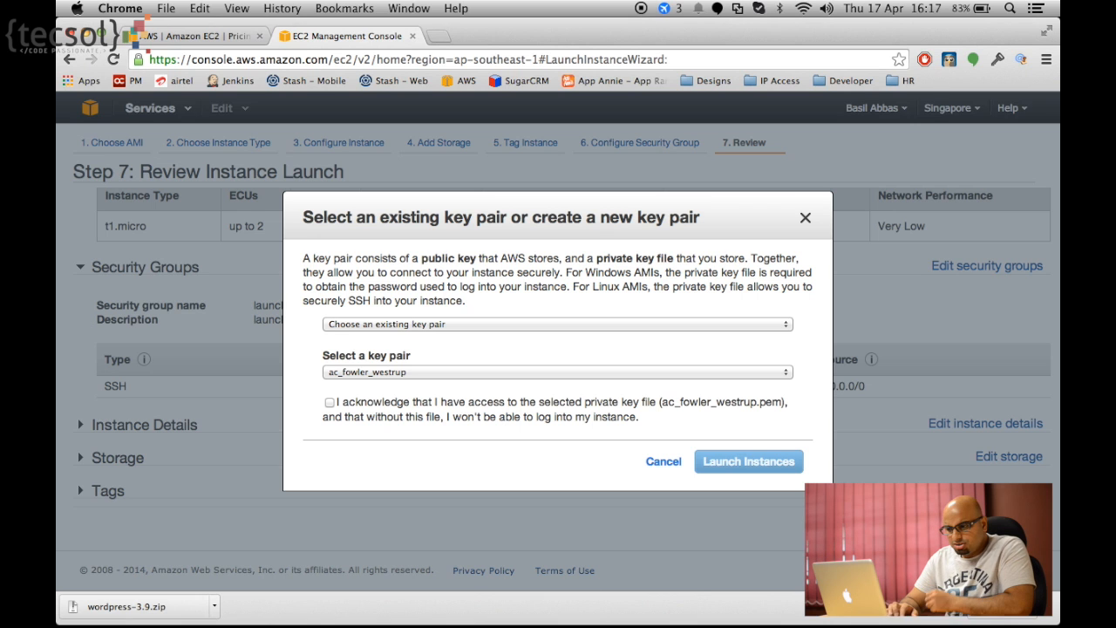
{"action": "left_click", "coordinate": [471, 322]}
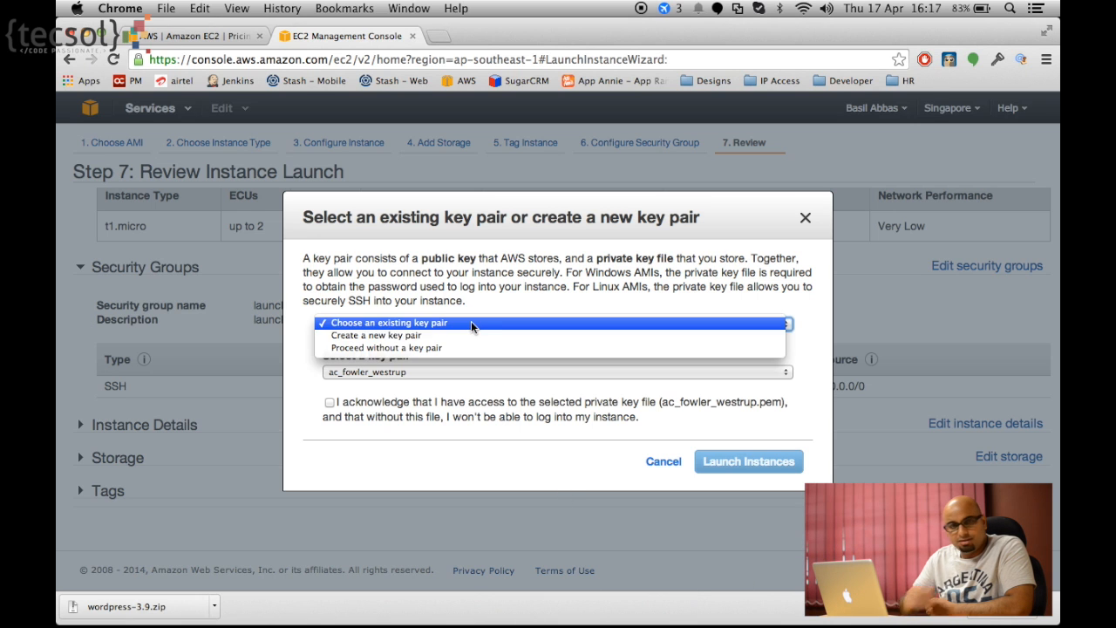
{"action": "left_click", "coordinate": [466, 335]}
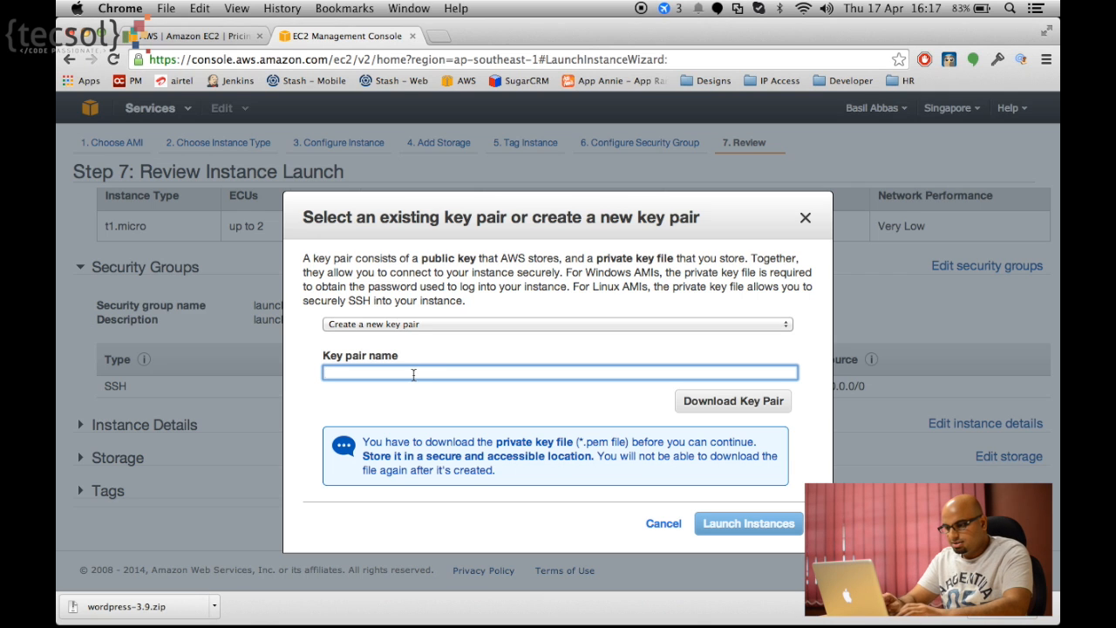
{"action": "type", "text": "demo"}
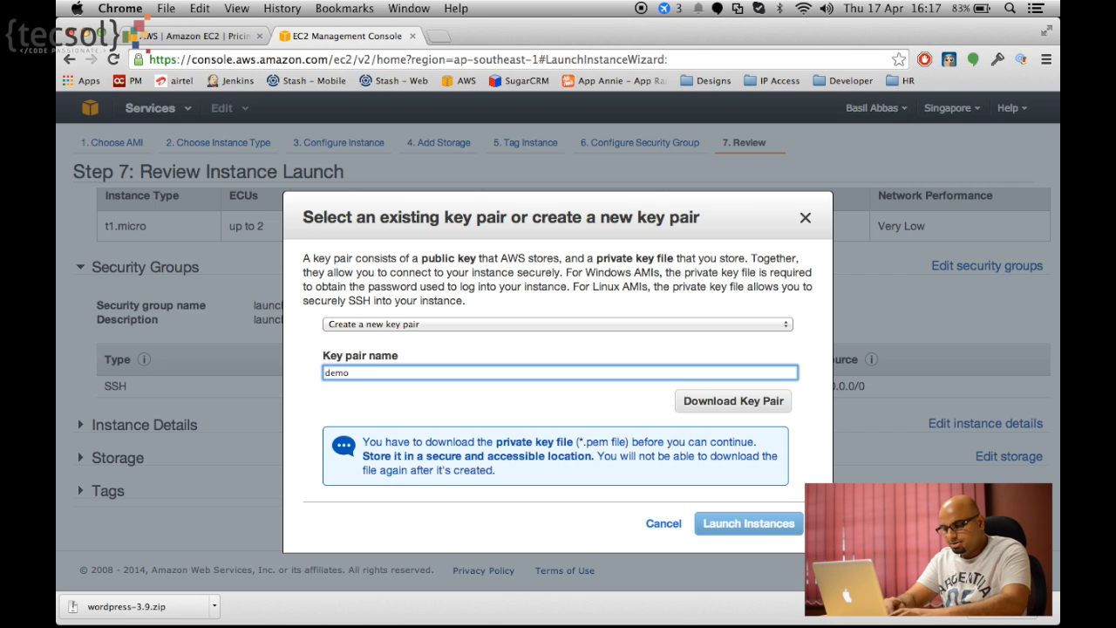
{"action": "type", "text": "-server"}
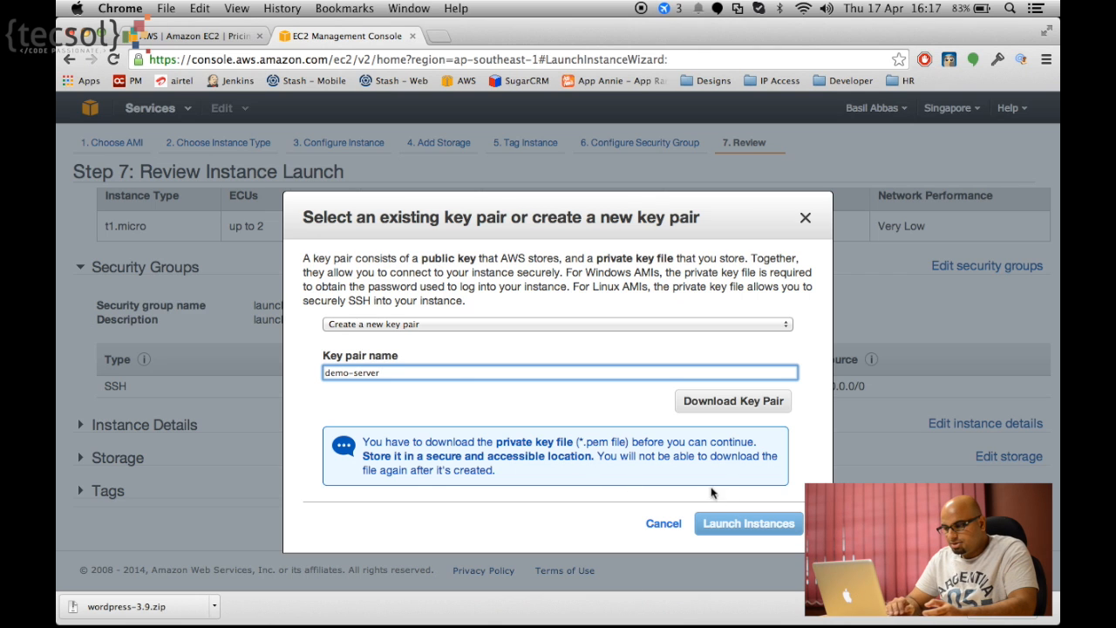
- Download the new key pair as demo-server.pem to the Desktop folder and launch the instance
{"action": "left_click", "coordinate": [724, 402]}
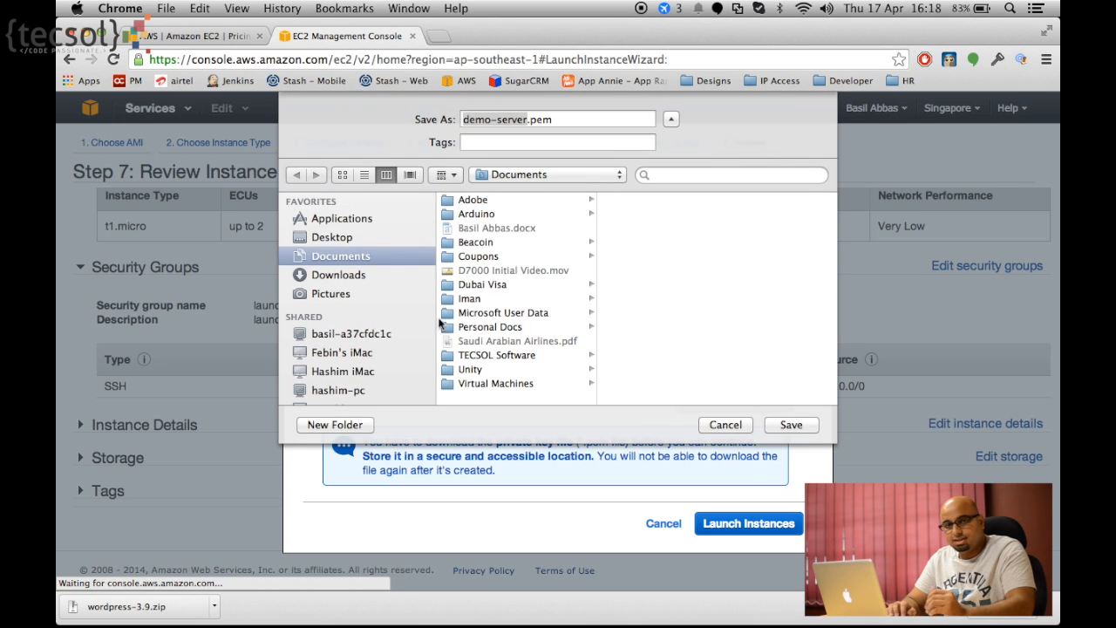
{"action": "left_click", "coordinate": [352, 238]}
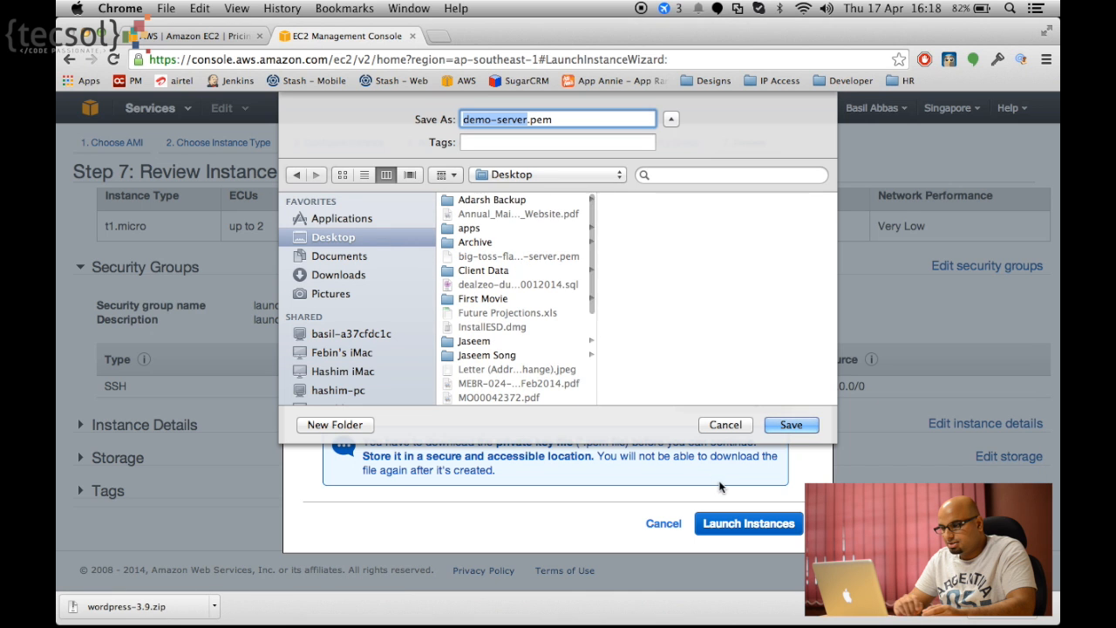
{"action": "left_click", "coordinate": [791, 425]}
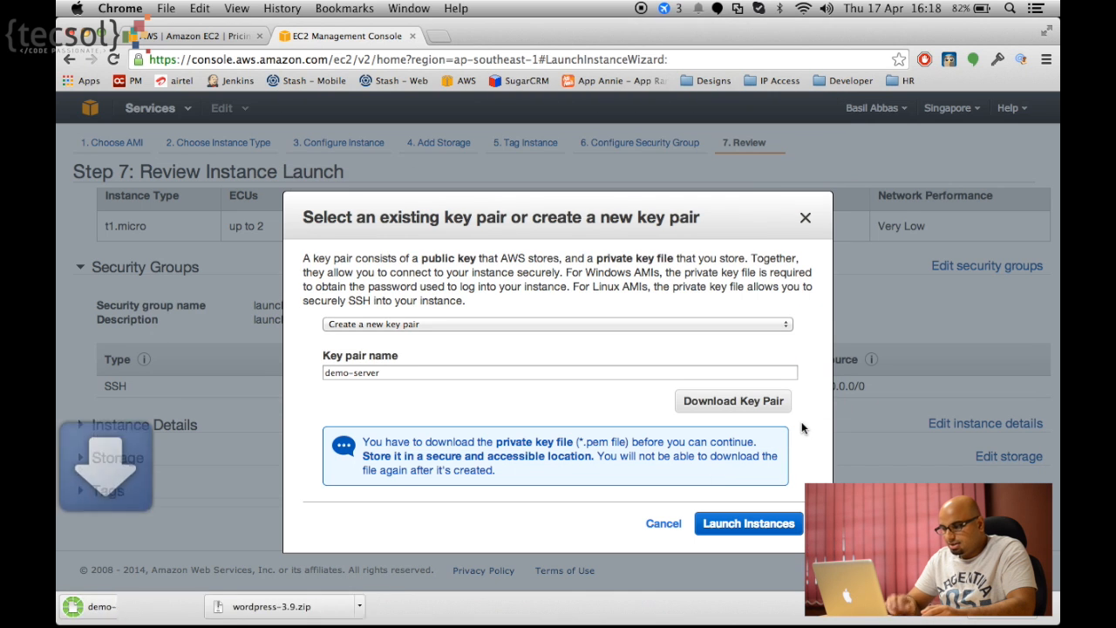
{"action": "left_click", "coordinate": [768, 525]}
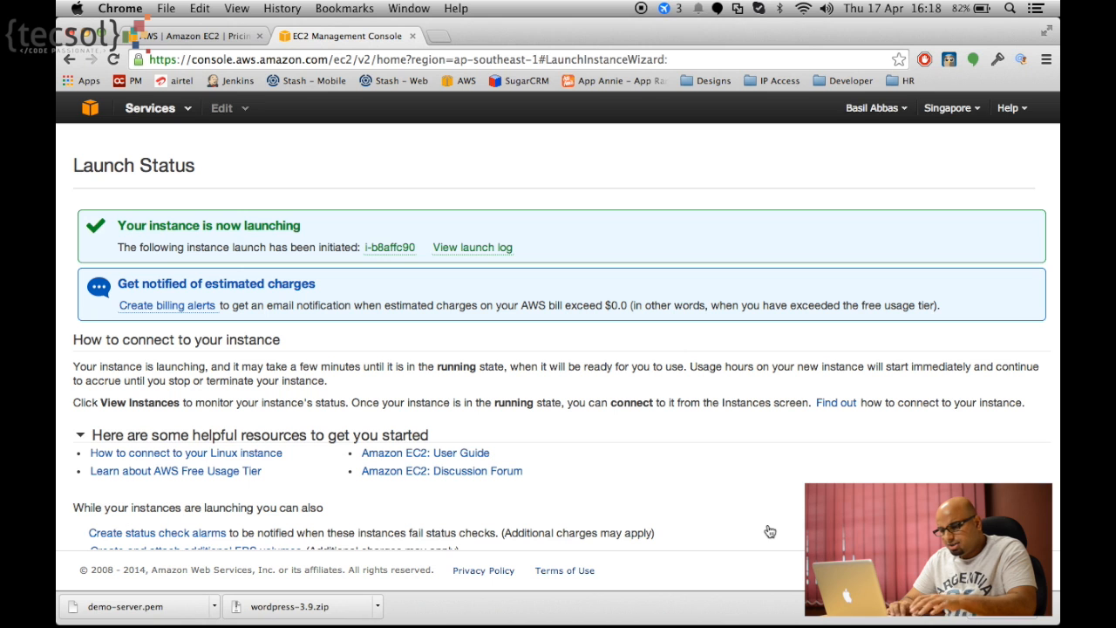
- Open the EC2 list of running instances and enlarge the list area so that its rows can be seen
{"action": "scroll", "coordinate": [754, 428], "scroll_direction": "down", "scroll_amount": 2}
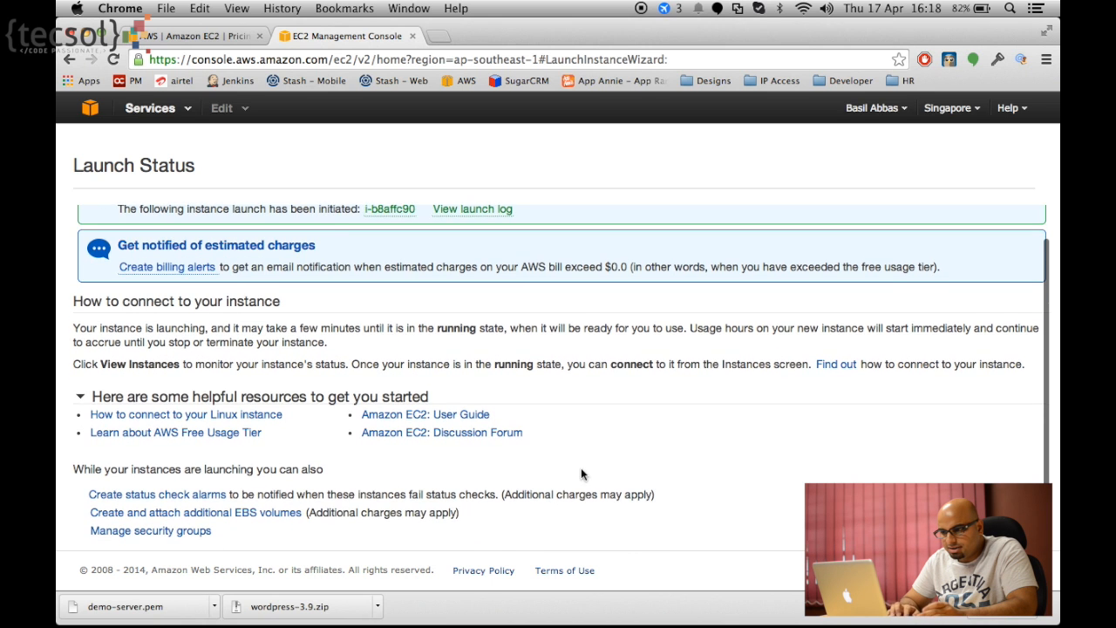
{"action": "scroll", "coordinate": [379, 341], "scroll_direction": "up", "scroll_amount": 3}
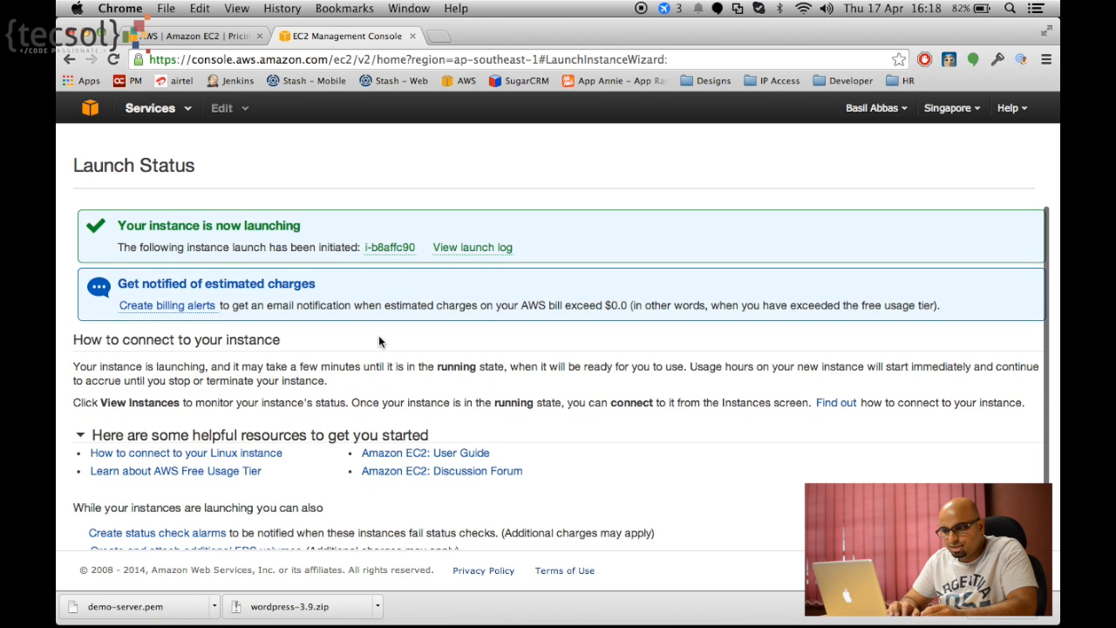
{"action": "left_click", "coordinate": [150, 108]}
{"action": "left_click", "coordinate": [122, 178]}
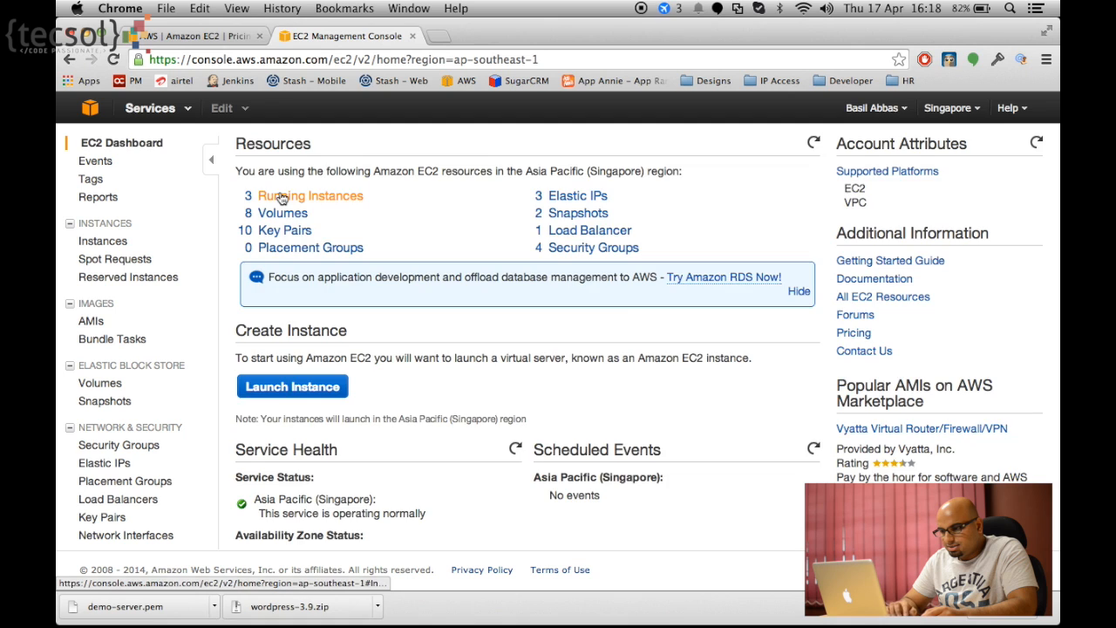
{"action": "left_click", "coordinate": [282, 199]}
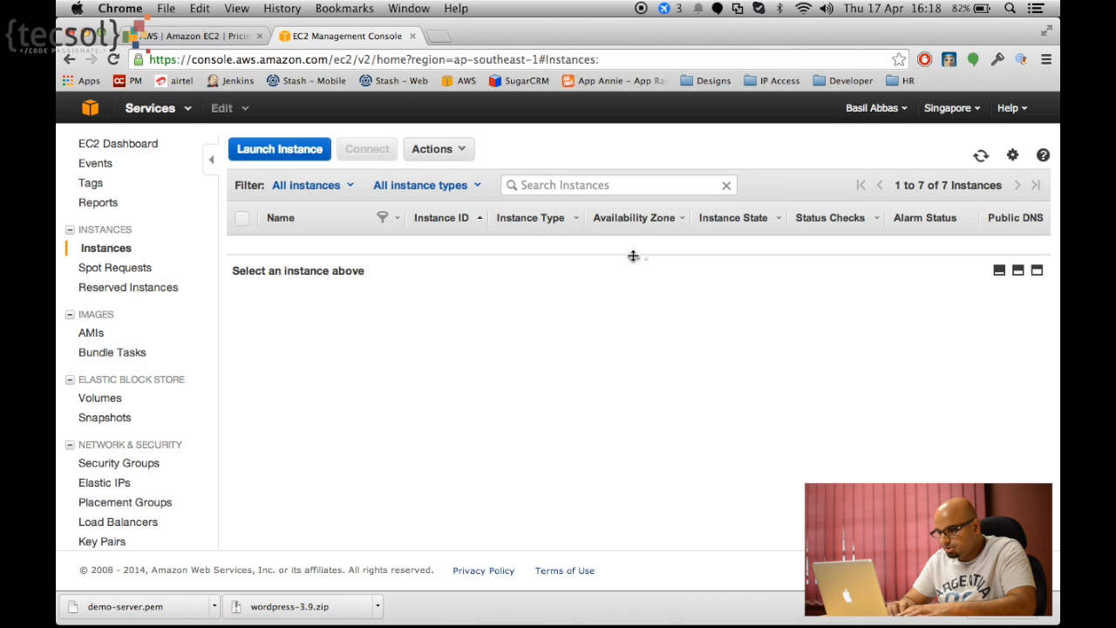
{"action": "left_click_drag", "start_coordinate": [634, 257], "coordinate": [638, 498]}
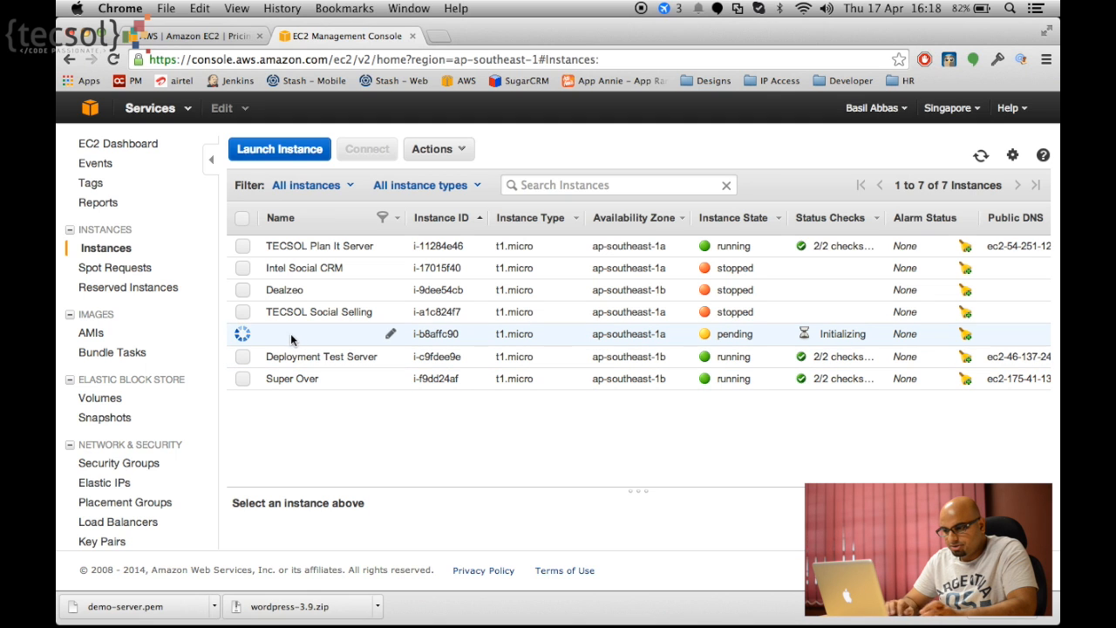
- Try to name the newly launched, unnamed instance Demo Server
{"action": "left_click", "coordinate": [391, 339]}
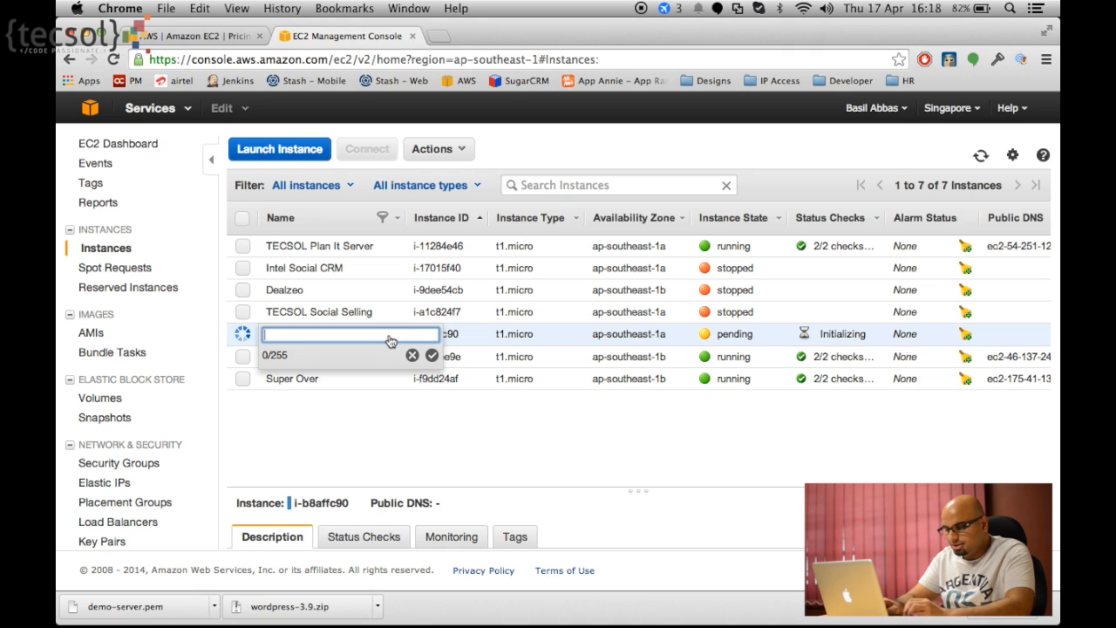
{"action": "type", "text": "DEmo"}
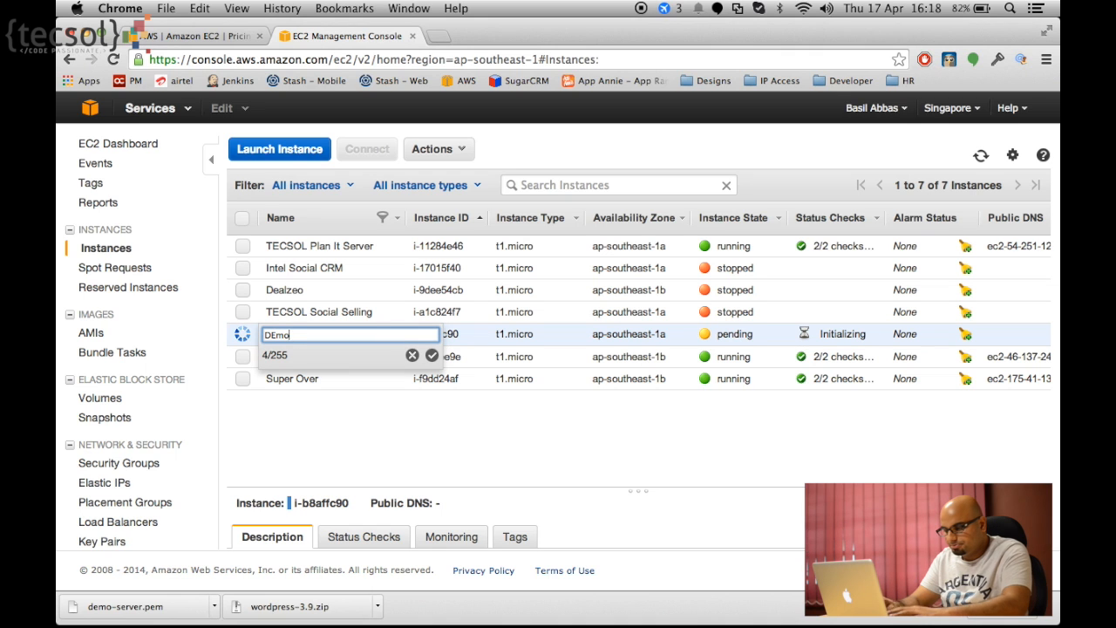
{"action": "key", "text": "BackSpace"}
{"action": "key", "text": "BackSpace"}
{"action": "key", "text": "BackSpace"}
{"action": "key", "text": "BackSpace"}
{"action": "type", "text": "emo Server"}
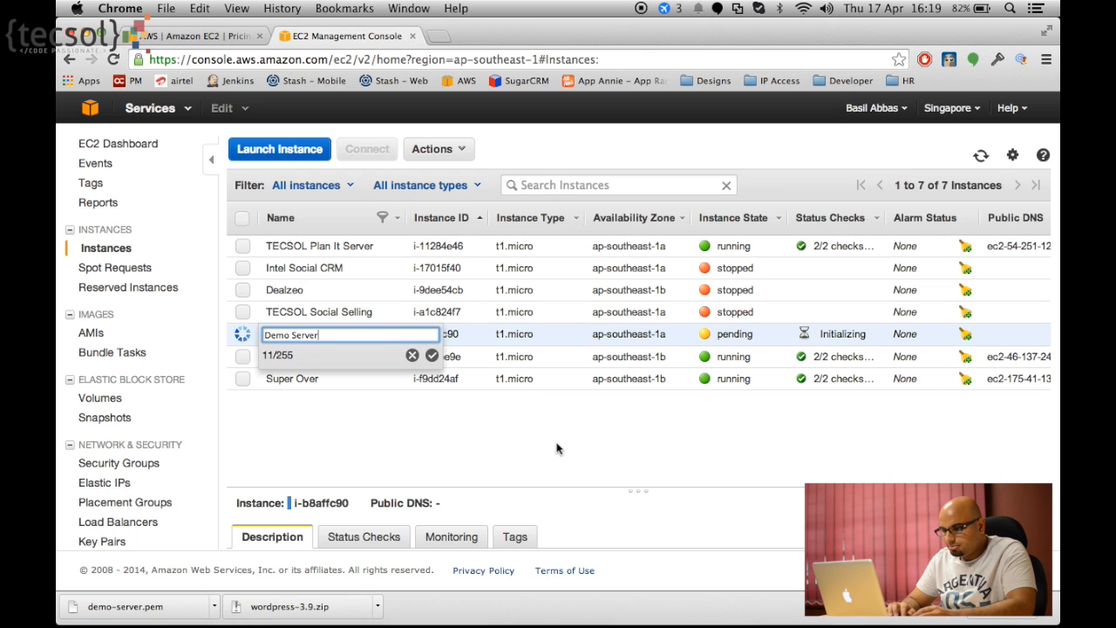
{"action": "key", "text": "Return"}
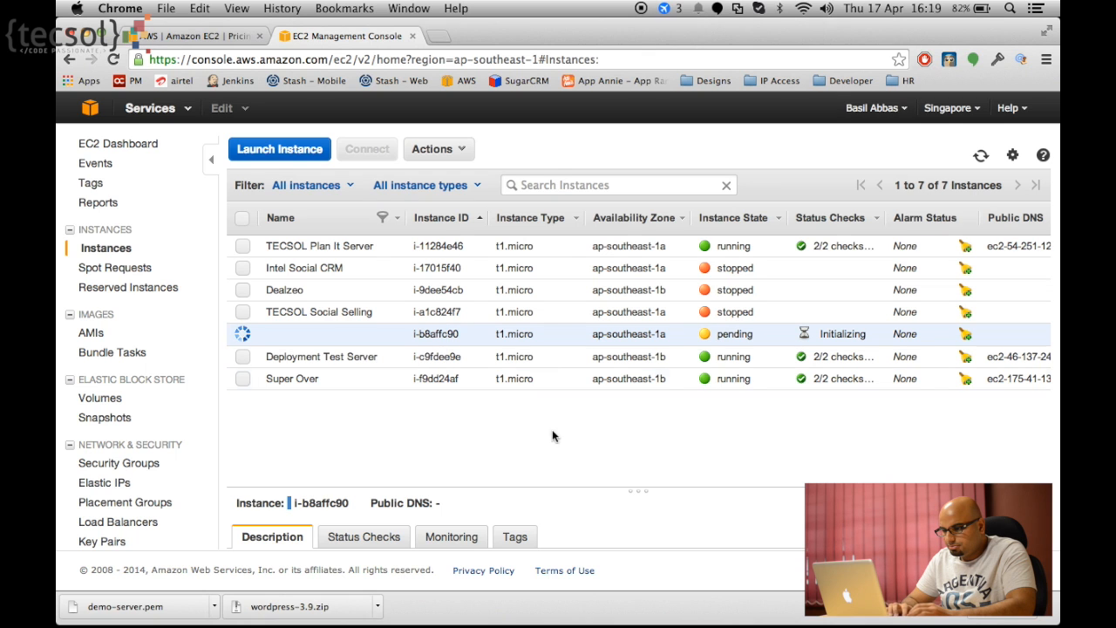
- Set the new instance's name to Demo Server and save it
{"action": "left_click", "coordinate": [396, 340]}
{"action": "type", "text": "D"}
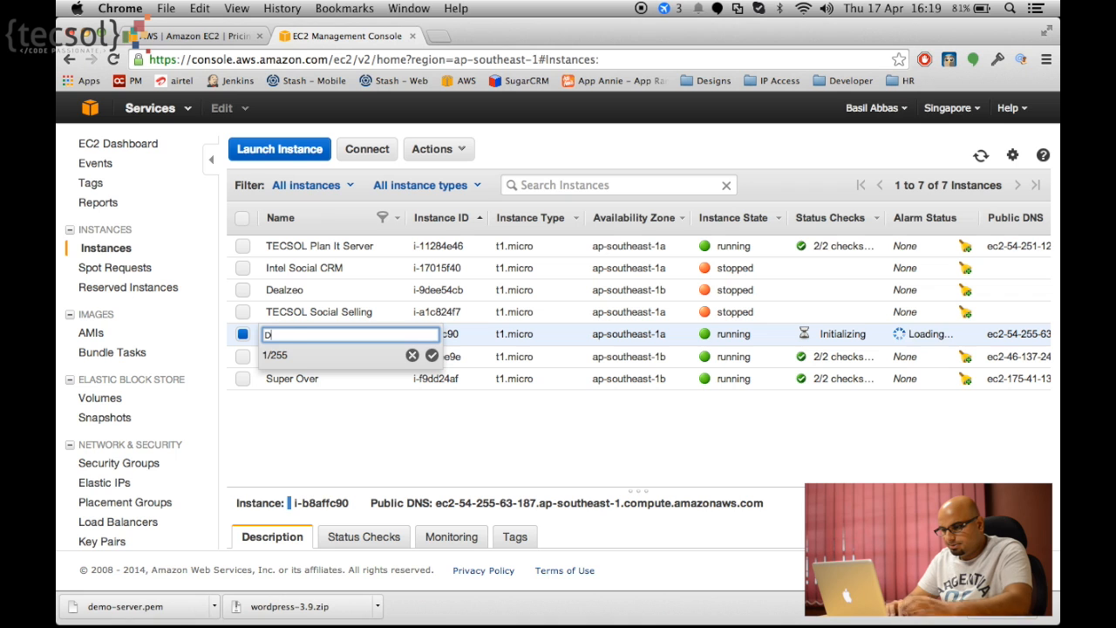
{"action": "type", "text": "emo Server"}
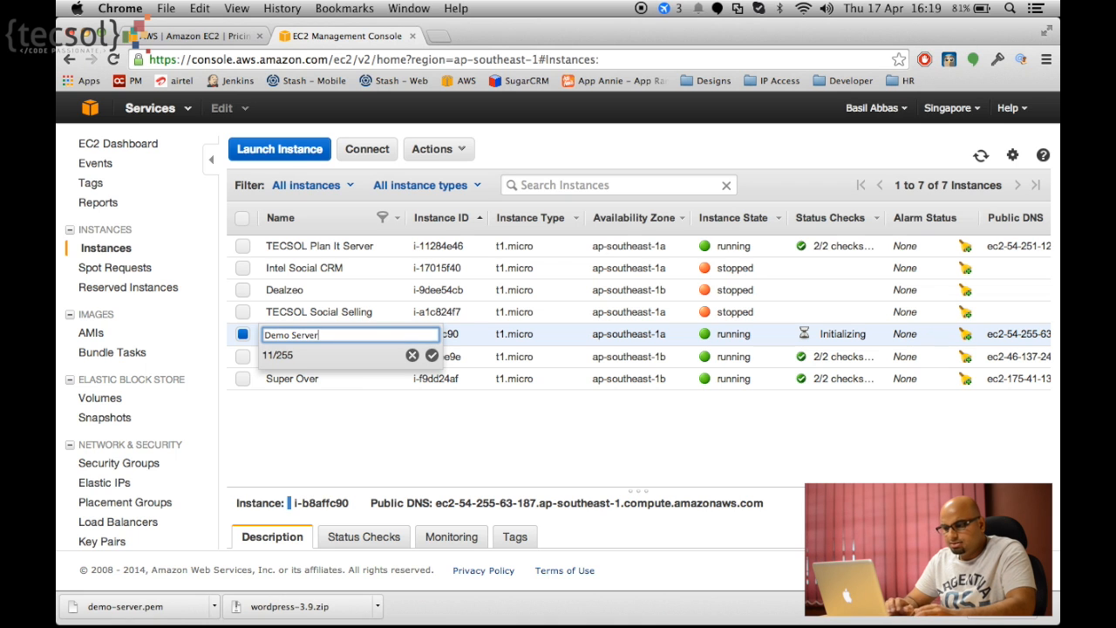
{"action": "left_click", "coordinate": [431, 357]}
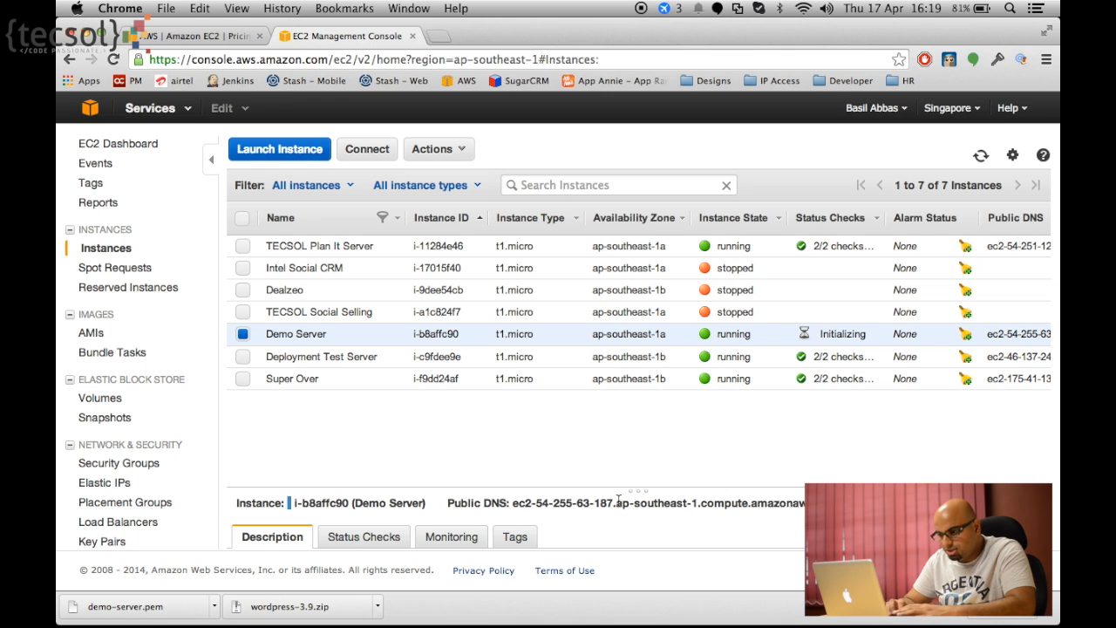
- Copy the Demo Server instance's public DNS address from its details and load it in a new browser tab
{"action": "left_click_drag", "start_coordinate": [631, 489], "coordinate": [626, 403]}
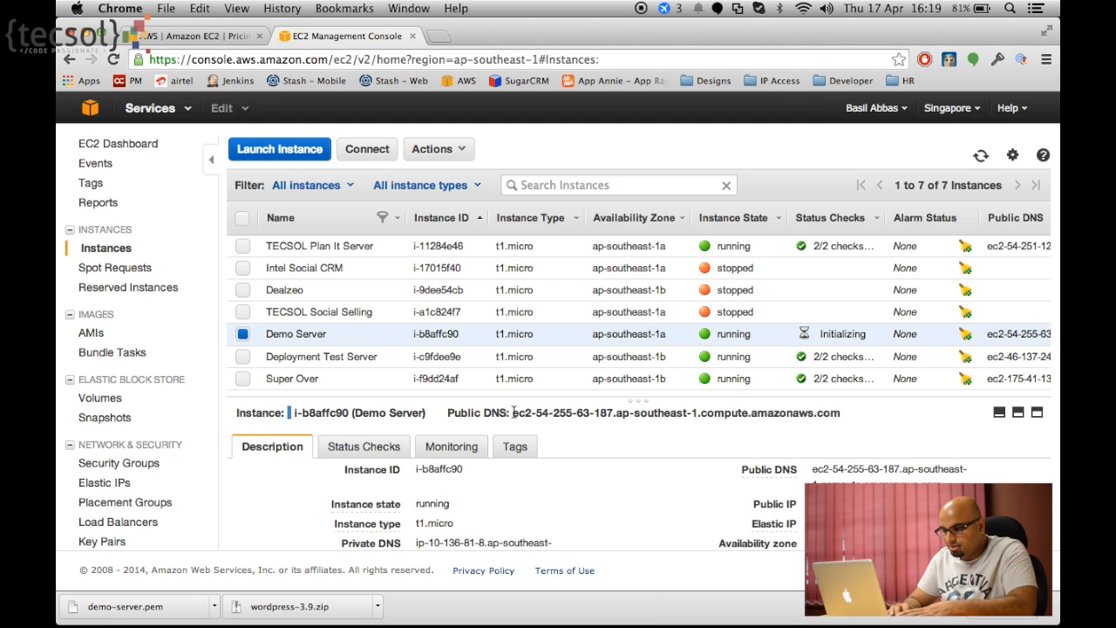
{"action": "left_click_drag", "start_coordinate": [513, 413], "coordinate": [852, 409]}
{"action": "key", "text": "super+c"}
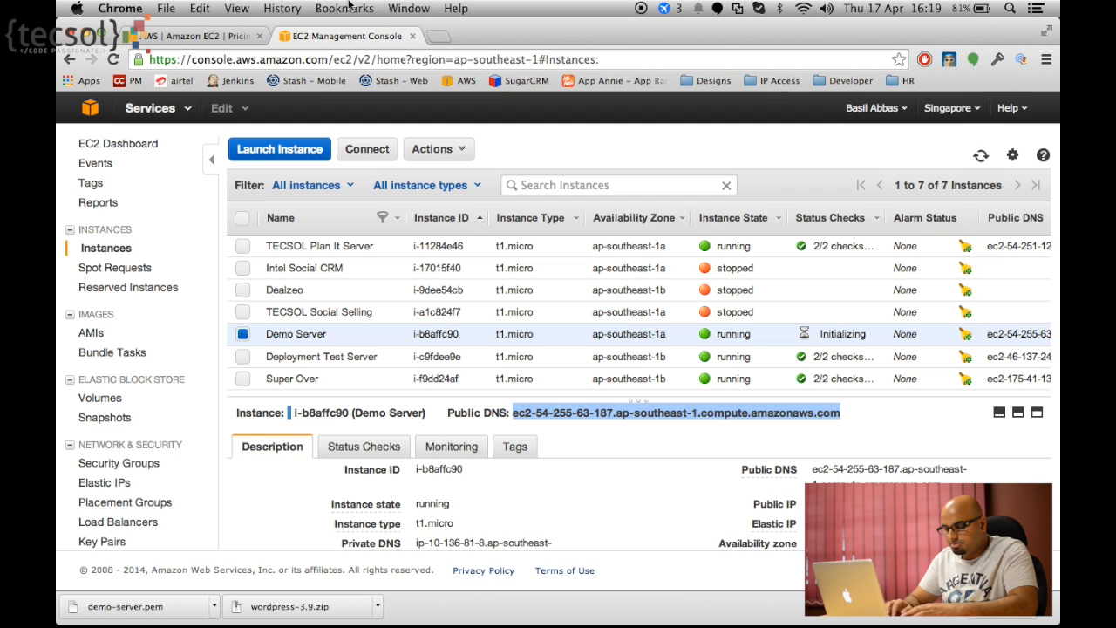
{"action": "left_click", "coordinate": [441, 36]}
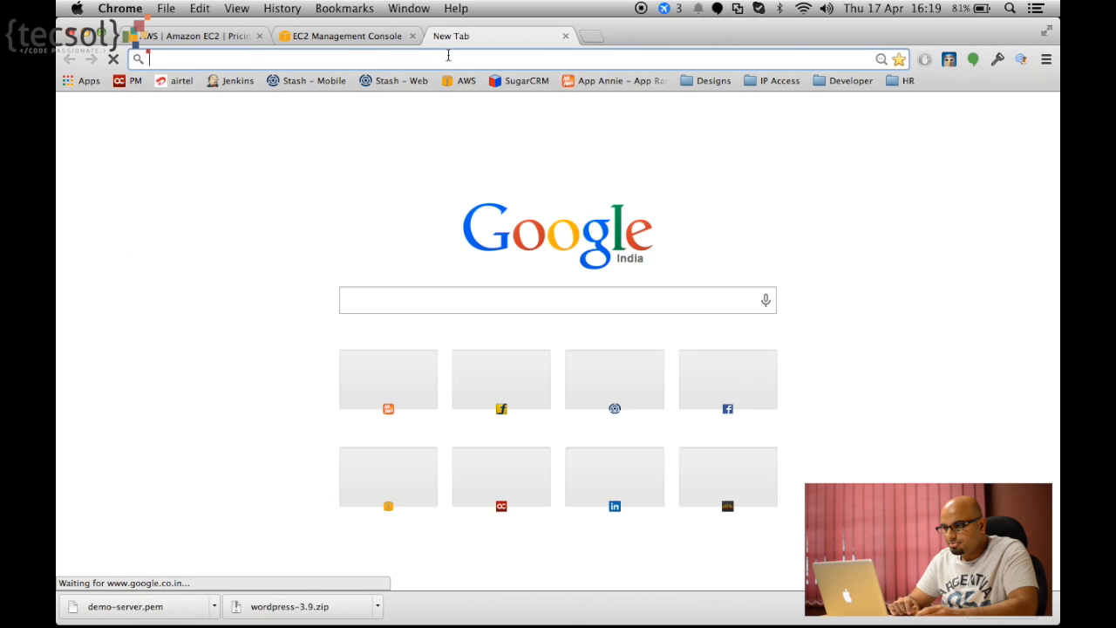
{"action": "key", "text": "super+v"}
{"action": "key", "text": "Return"}
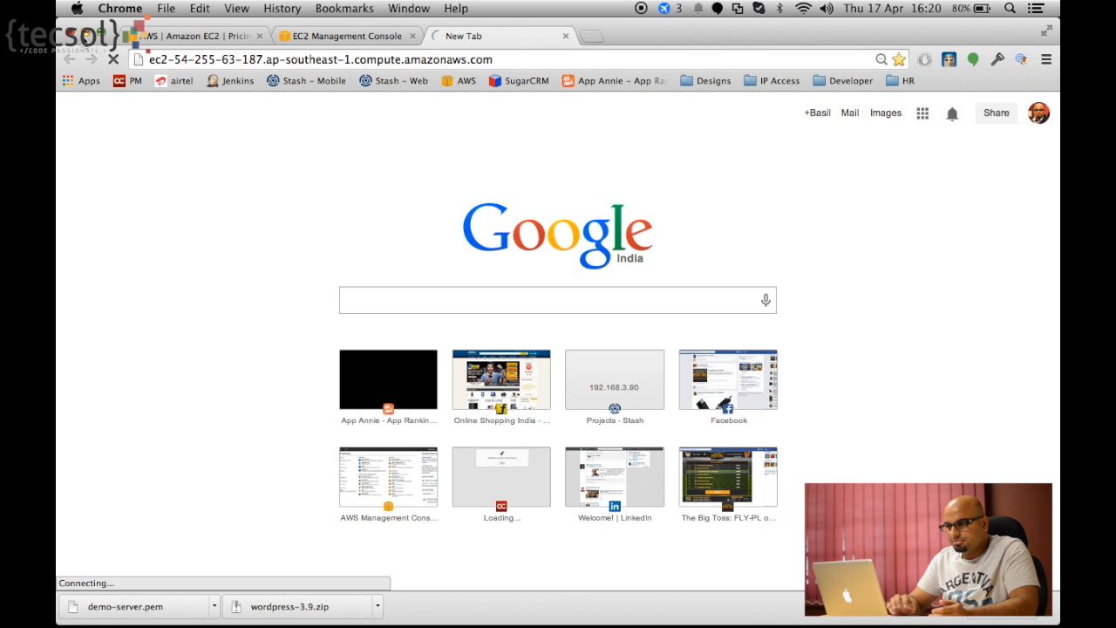
- Return to the EC2 console page, switch to Terminal and begin the command ssh -i at the prompt
{"action": "left_click", "coordinate": [347, 36]}
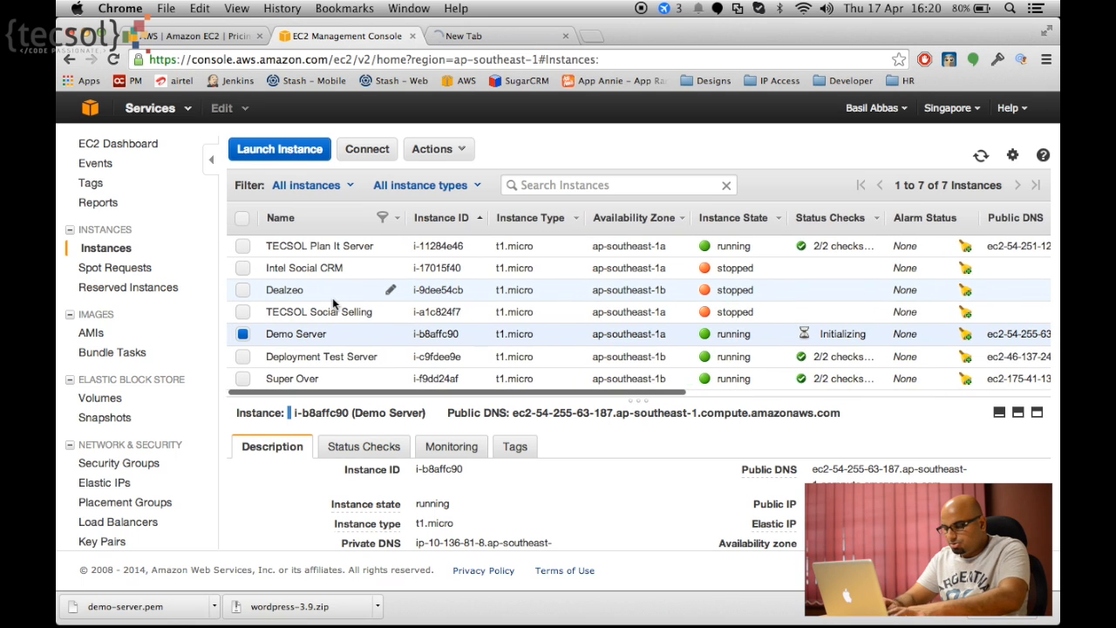
{"action": "key", "text": "super+space"}
{"action": "type", "text": "termi"}
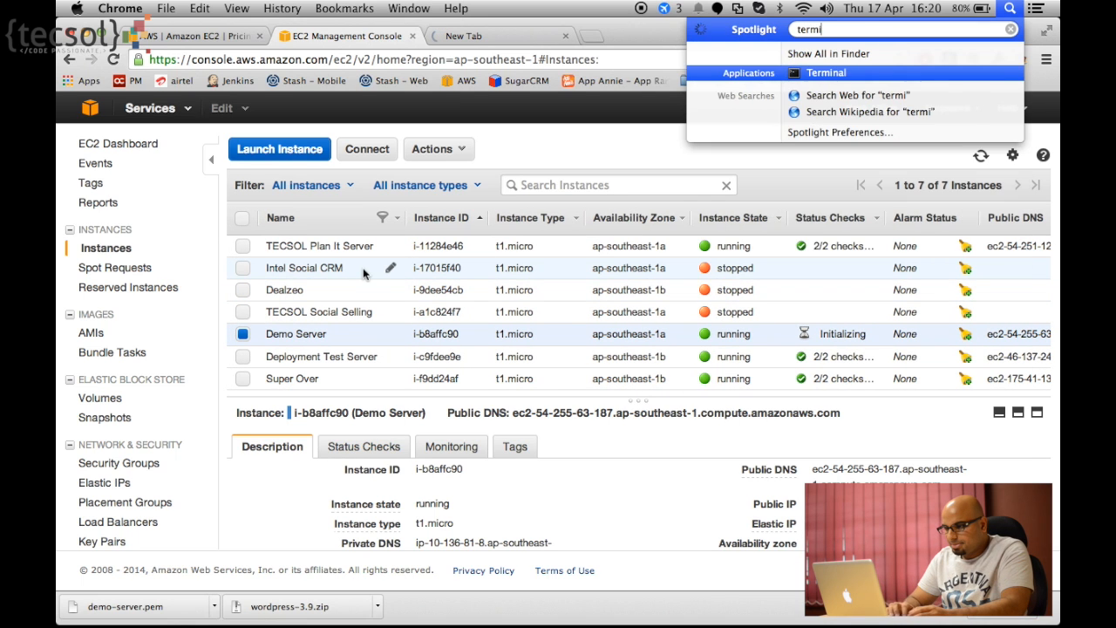
{"action": "key", "text": "Return"}
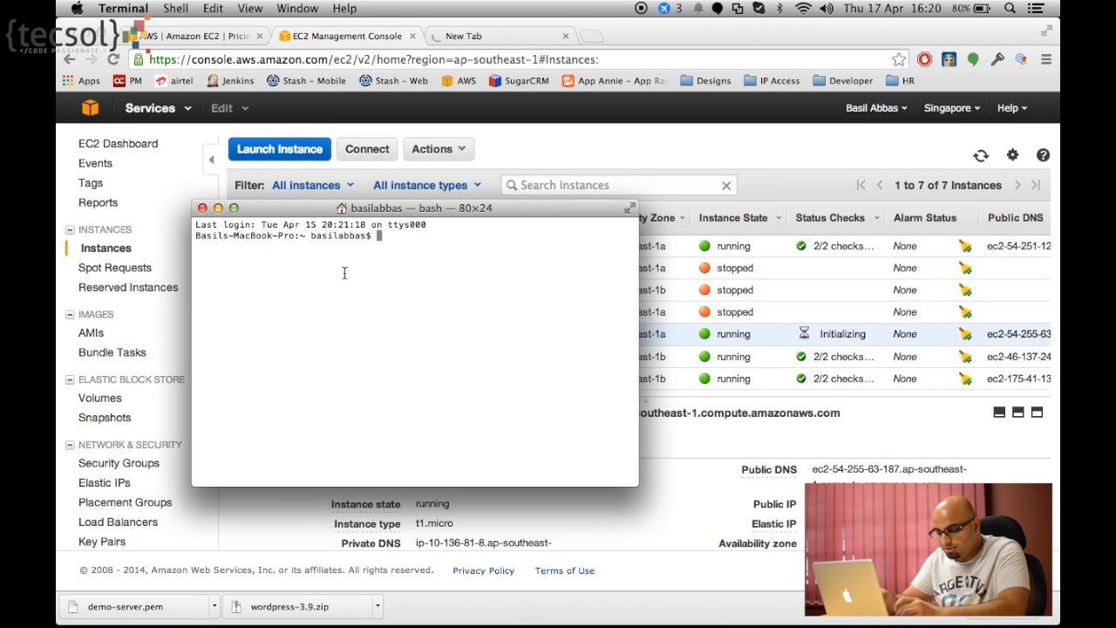
{"action": "type", "text": "ssh -i"}
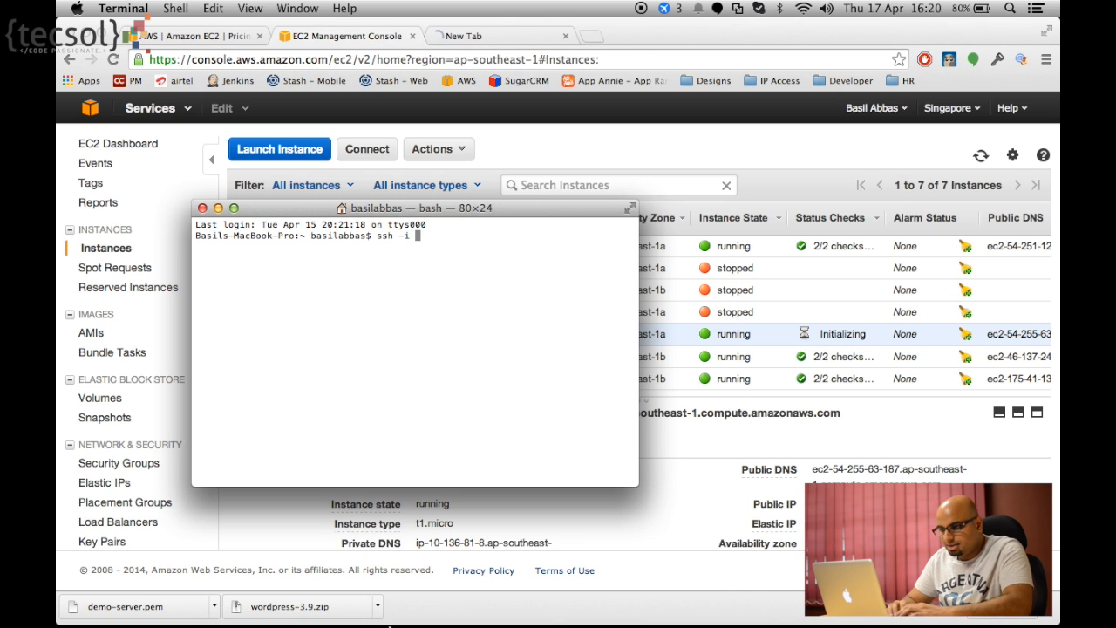
- Look through the Desktop folder in Finder for the demo-server.pem key file, and minimize the Finder window
{"action": "left_click", "coordinate": [244, 596]}
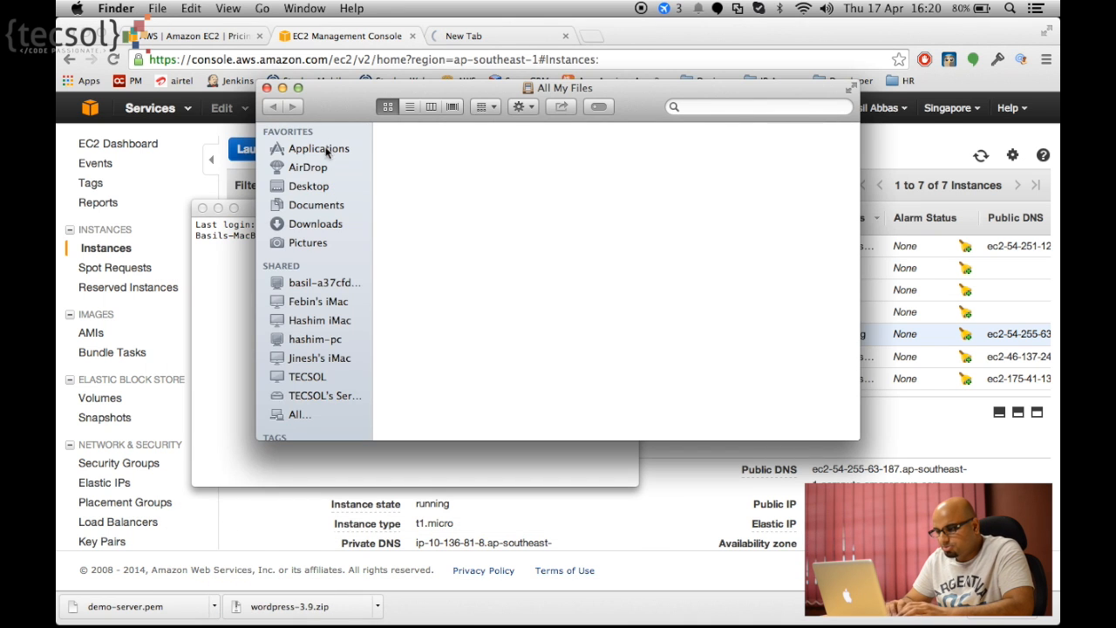
{"action": "left_click_drag", "start_coordinate": [338, 107], "coordinate": [524, 221]}
{"action": "left_click", "coordinate": [511, 302]}
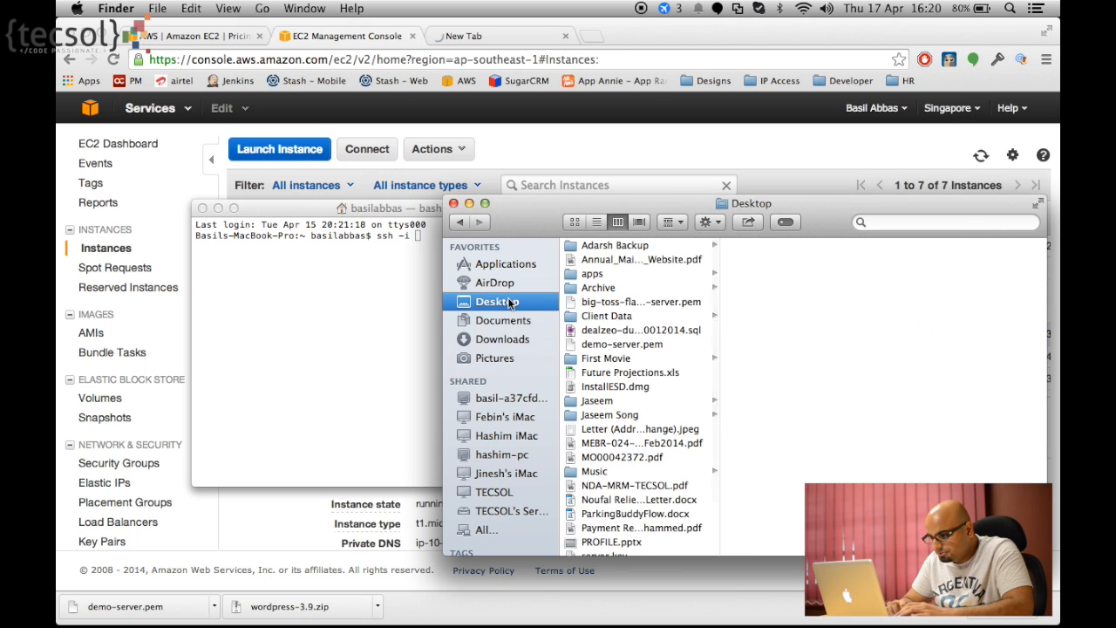
{"action": "scroll", "coordinate": [616, 389], "scroll_direction": "down", "scroll_amount": 1}
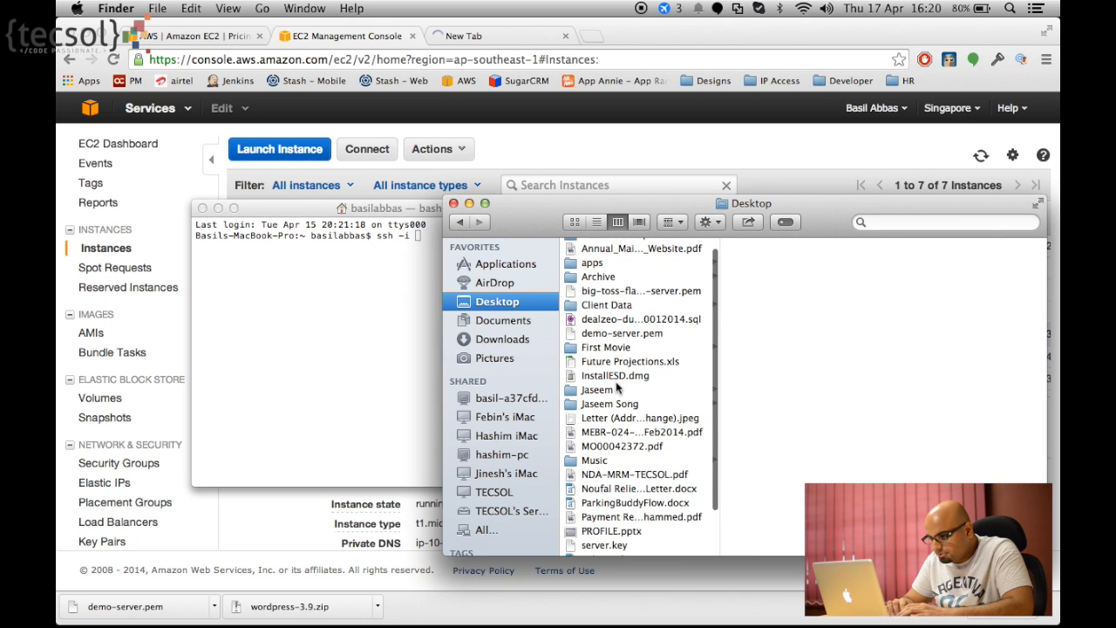
{"action": "scroll", "coordinate": [615, 389], "scroll_direction": "down", "scroll_amount": 4}
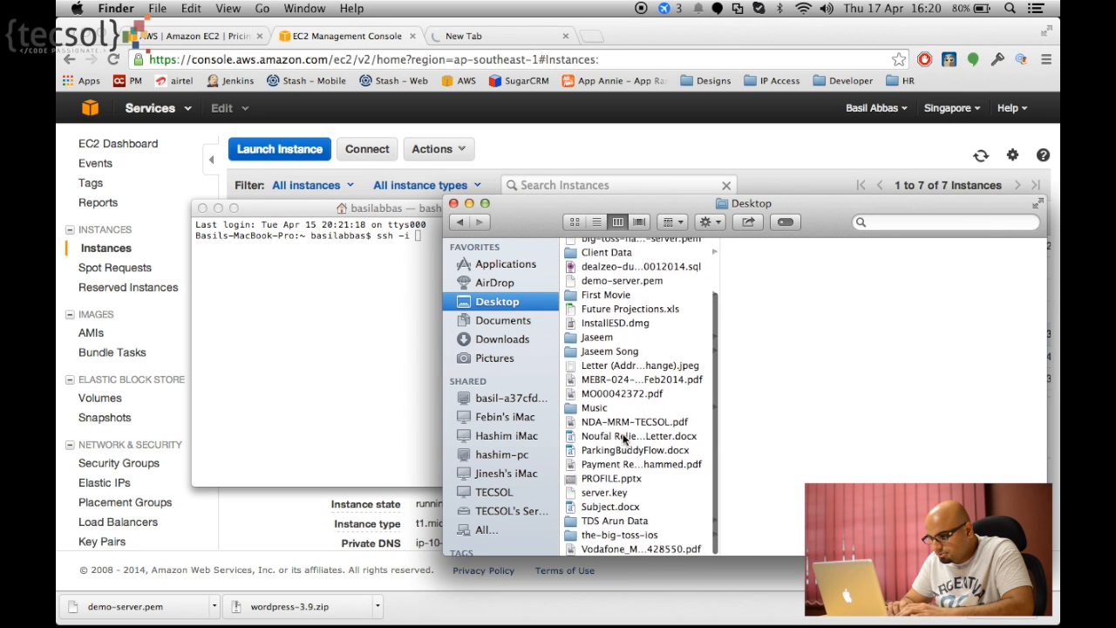
{"action": "scroll", "coordinate": [605, 509], "scroll_direction": "up", "scroll_amount": 3}
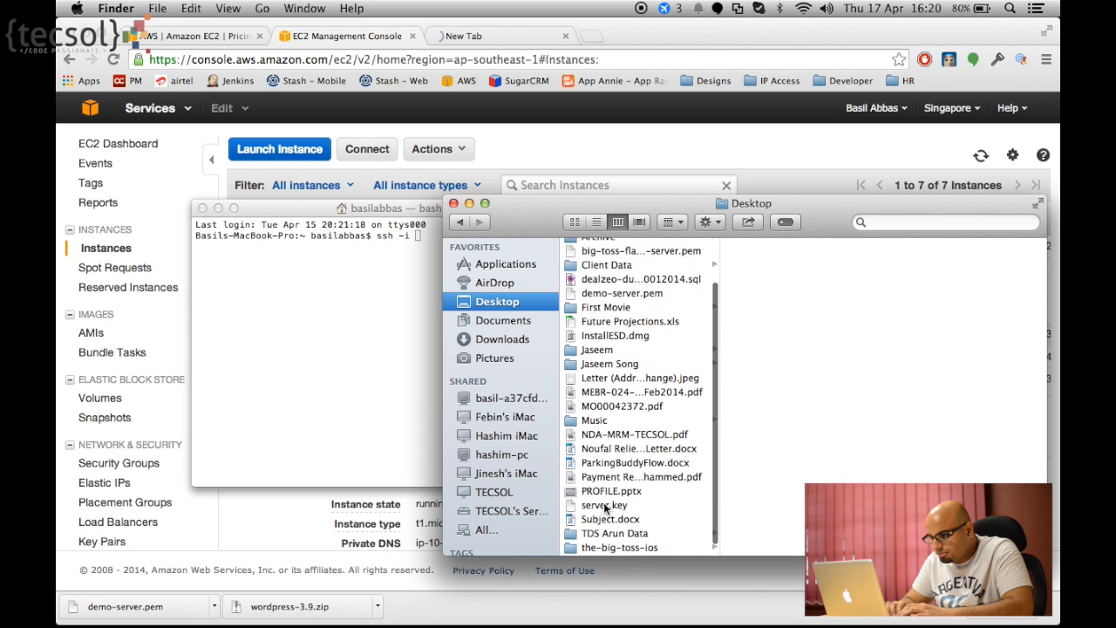
{"action": "scroll", "coordinate": [604, 508], "scroll_direction": "up", "scroll_amount": 2}
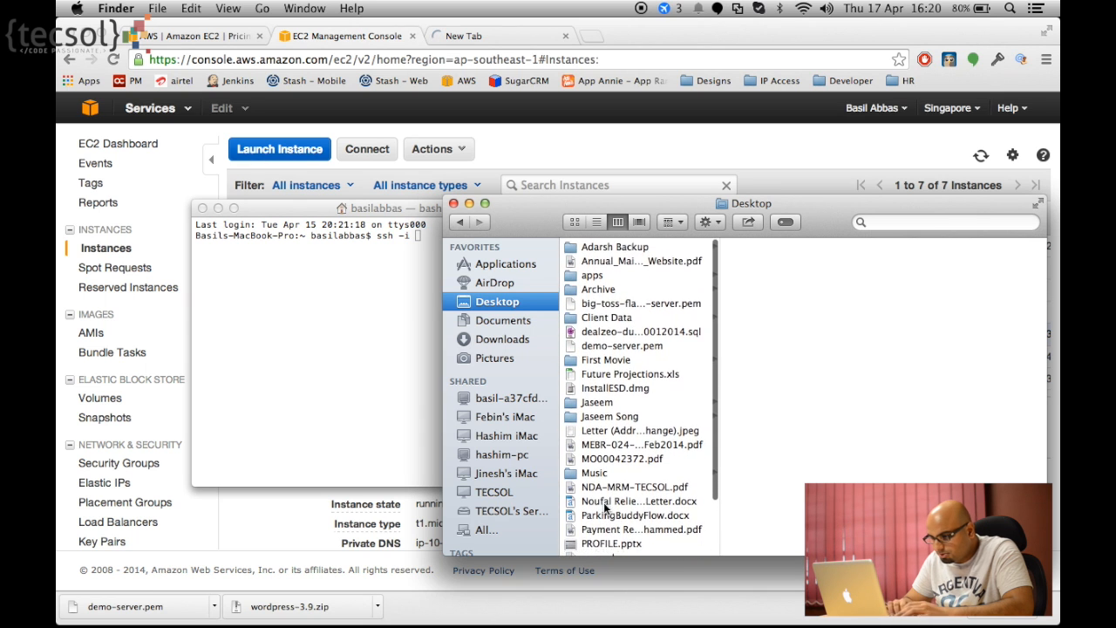
{"action": "scroll", "coordinate": [603, 506], "scroll_direction": "down", "scroll_amount": 1}
{"action": "scroll", "coordinate": [603, 502], "scroll_direction": "down", "scroll_amount": 4}
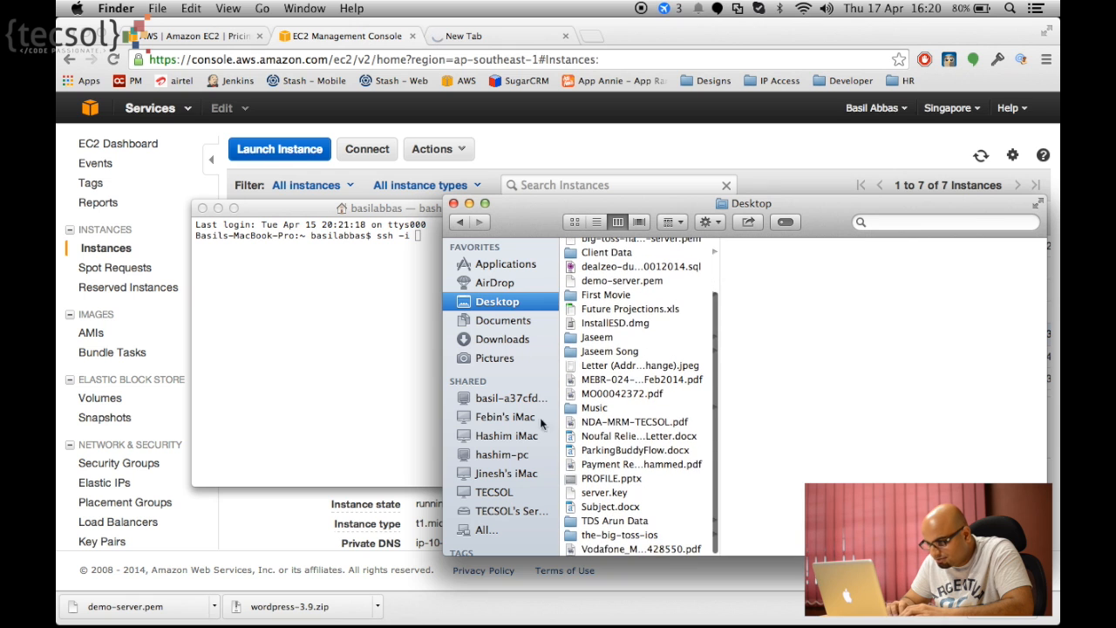
{"action": "left_click", "coordinate": [469, 202]}
- Reveal the downloaded demo-server.pem in Finder and insert its file path after ssh -i in Terminal
{"action": "mouse_move", "coordinate": [209, 608]}
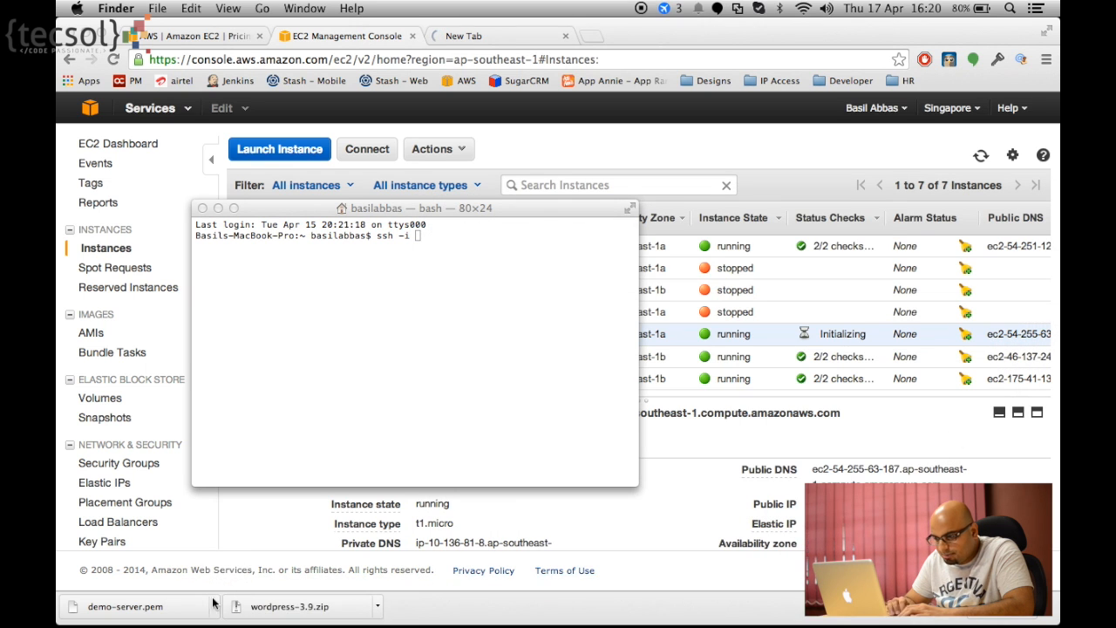
{"action": "left_click", "coordinate": [214, 607]}
{"action": "left_click", "coordinate": [253, 584]}
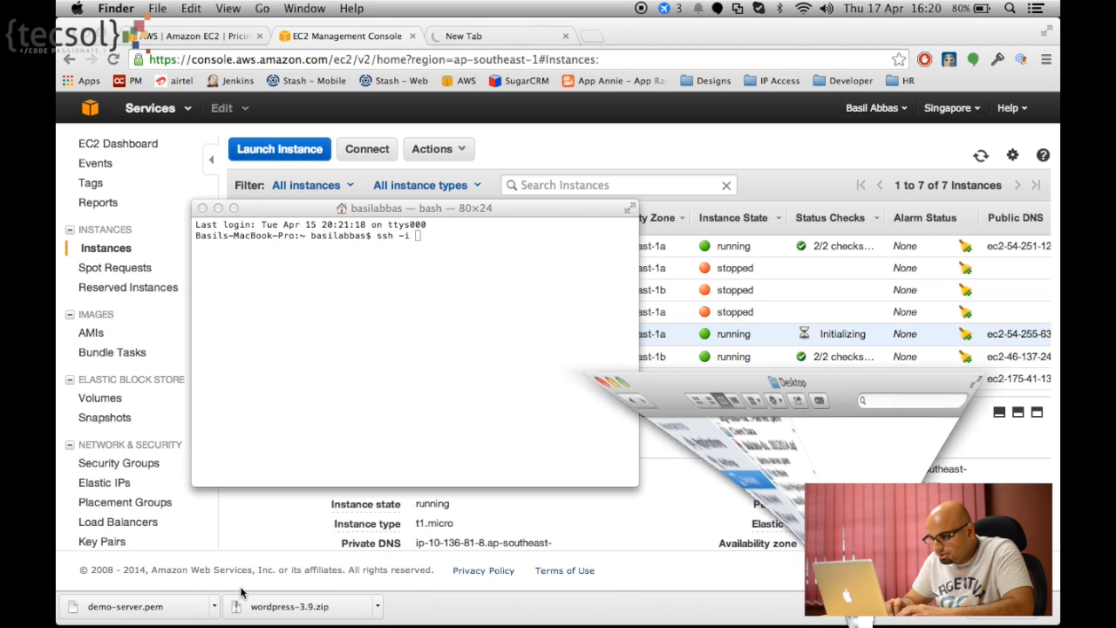
{"action": "left_click_drag", "start_coordinate": [578, 281], "coordinate": [377, 286]}
{"action": "left_click", "coordinate": [325, 250]}
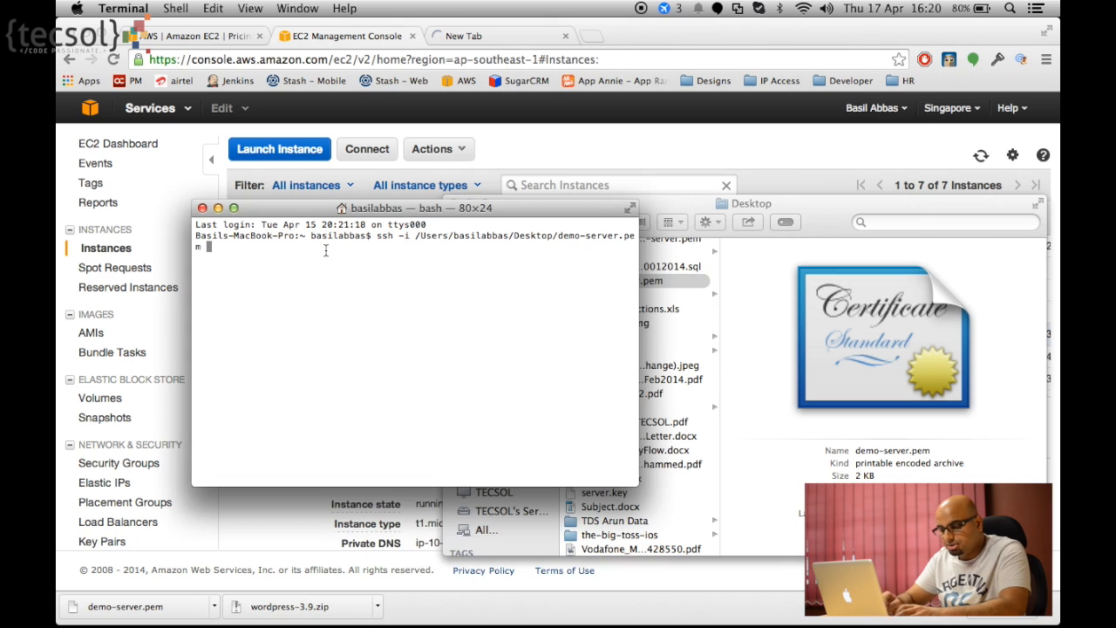
- Add the login user ec2-user@ after the key file path in the ssh command
{"action": "type", "text": "ec2-usr"}
{"action": "key", "text": "BackSpace"}
{"action": "type", "text": "er"}
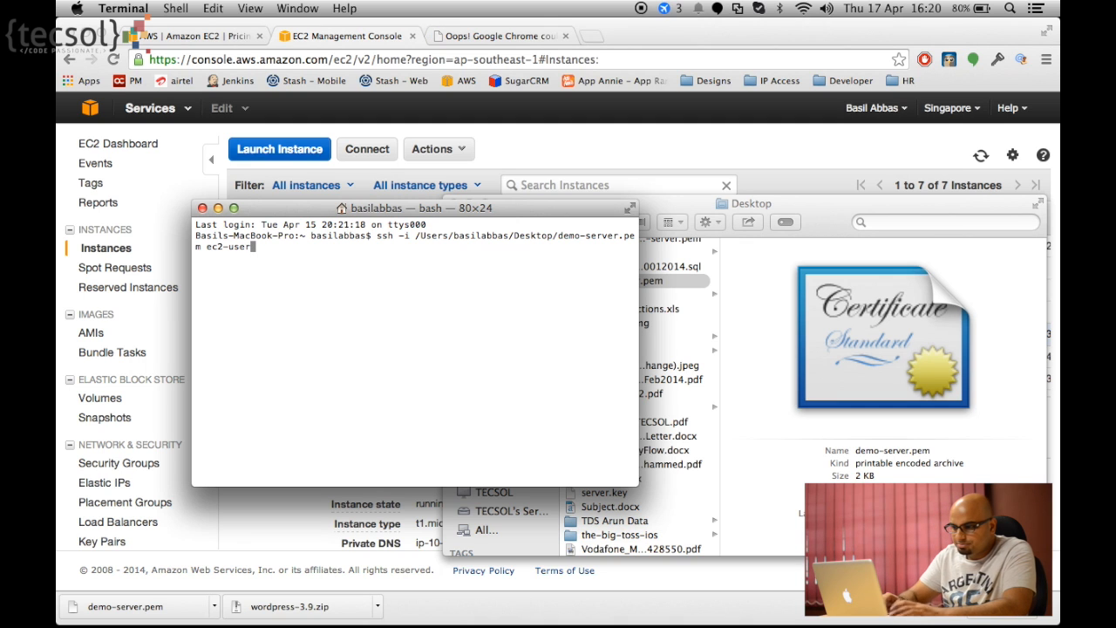
{"action": "type", "text": "@"}
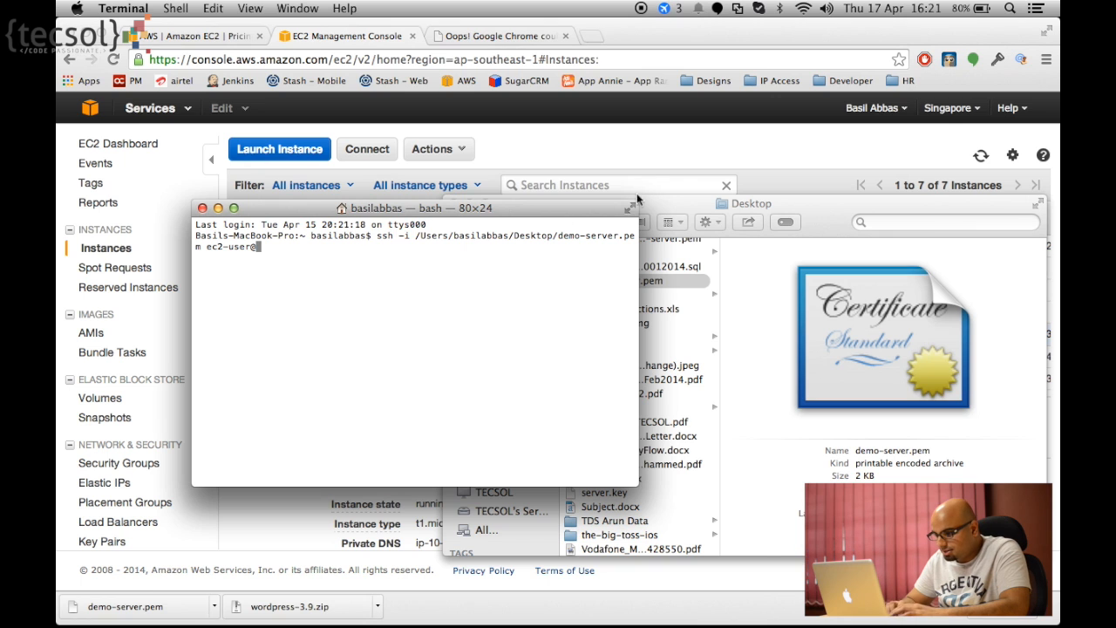
- Complete the ssh command with Demo Server's public DNS from the EC2 console, run it and answer yes to continue connecting
{"action": "left_click", "coordinate": [650, 157]}
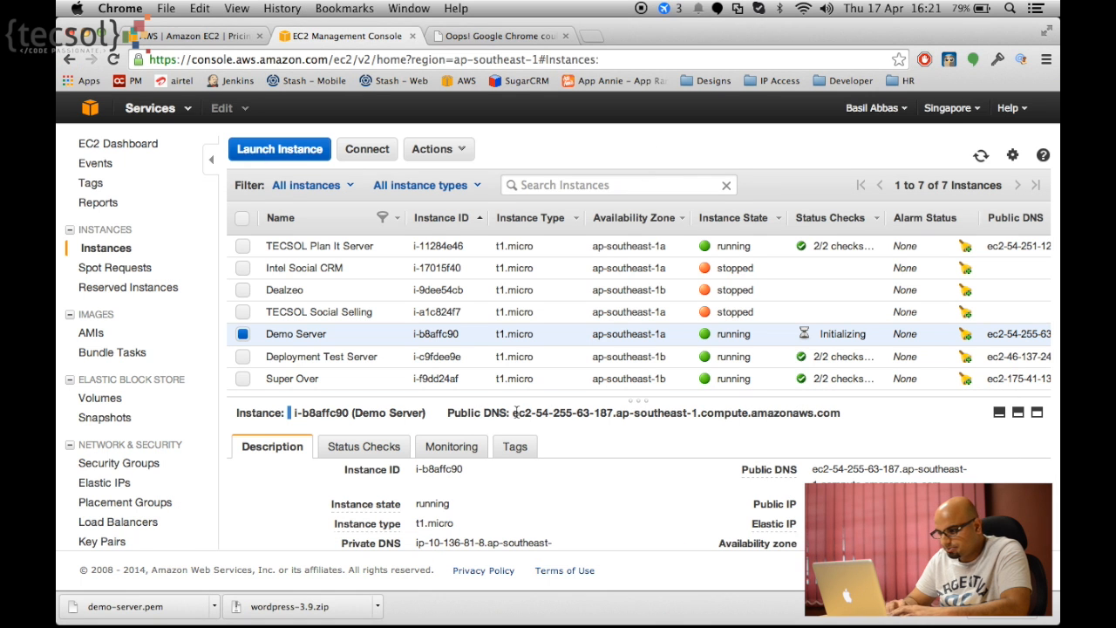
{"action": "left_click_drag", "start_coordinate": [514, 414], "coordinate": [877, 406]}
{"action": "key", "text": "super+c"}
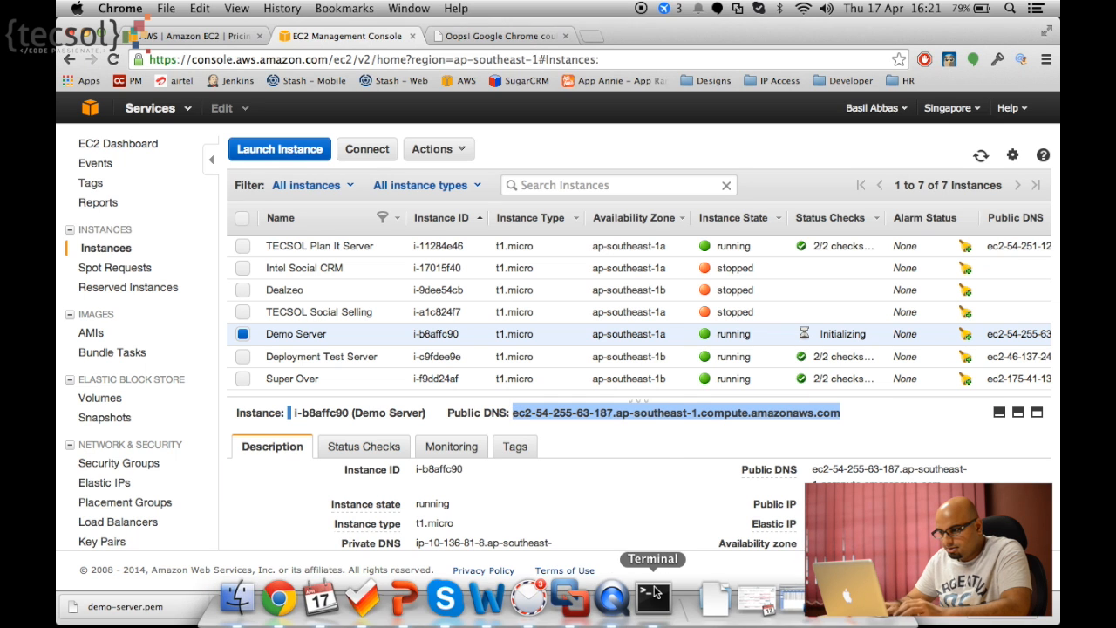
{"action": "left_click", "coordinate": [652, 598]}
{"action": "key", "text": "super+v"}
{"action": "key", "text": "Return"}
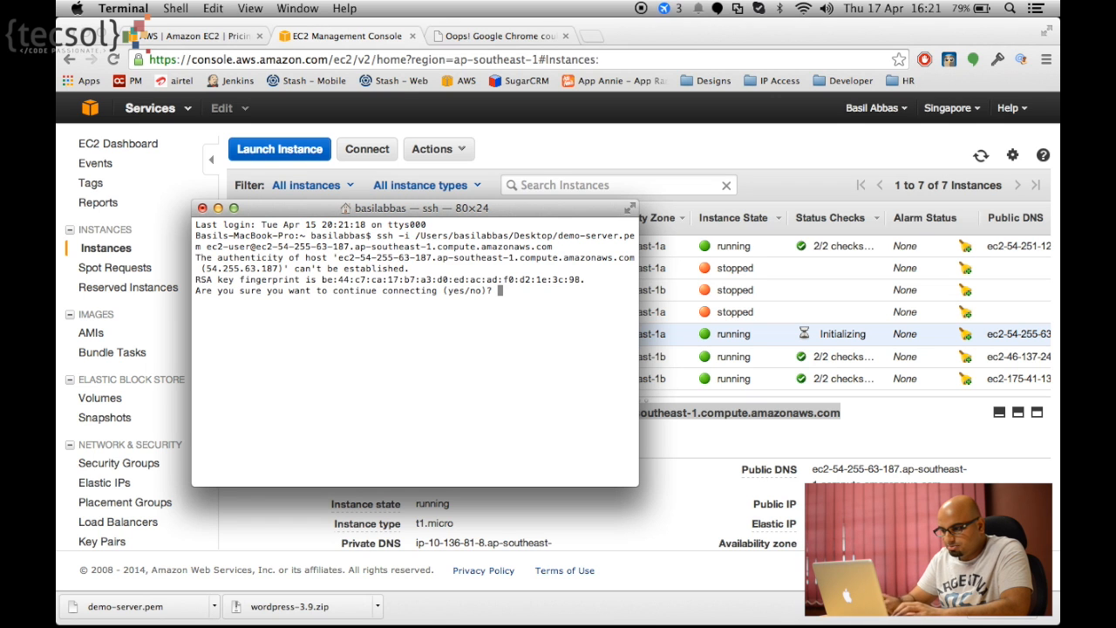
{"action": "type", "text": "yes"}
{"action": "key", "text": "Return"}
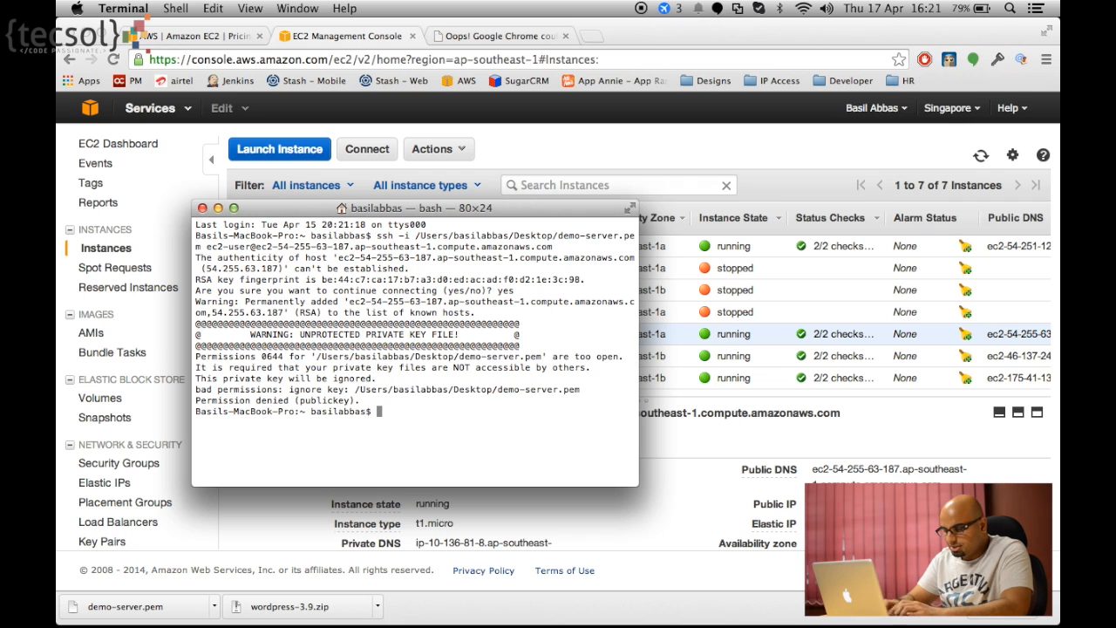
- Run chmod 400 on the demo-server.pem key file, copying its full path from the Terminal output
{"action": "type", "text": "chmo"}
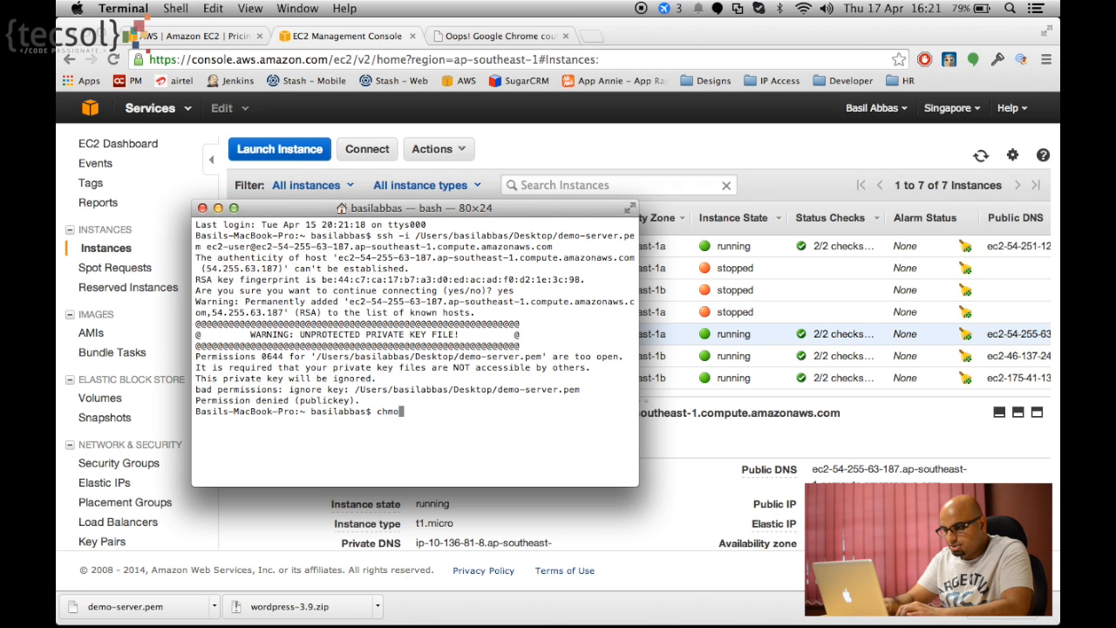
{"action": "type", "text": "d 400"}
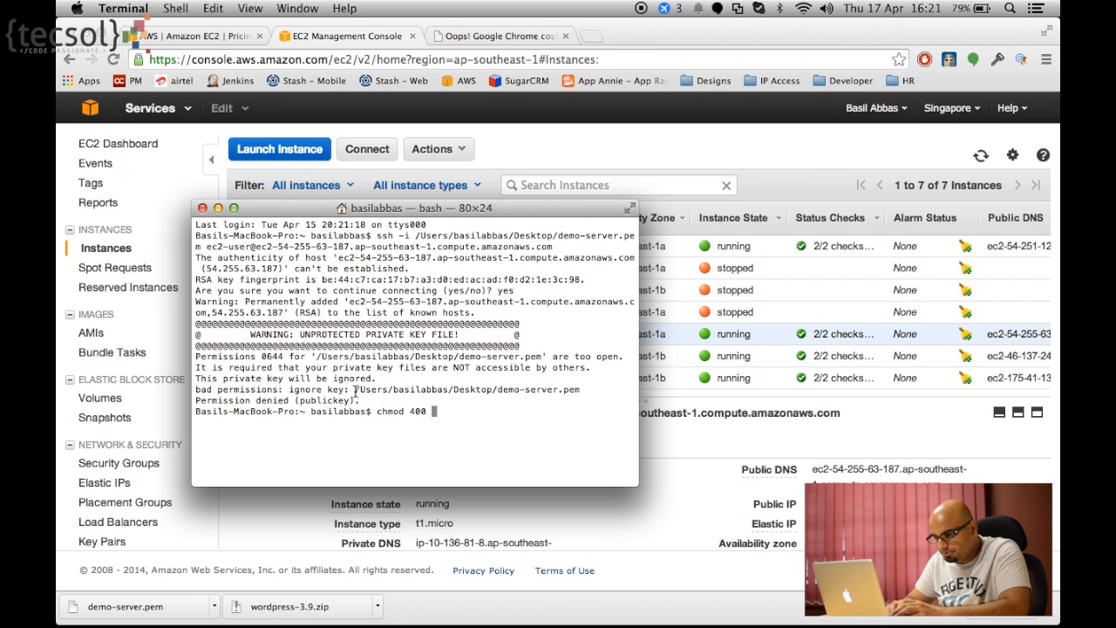
{"action": "left_click_drag", "start_coordinate": [356, 389], "coordinate": [585, 389]}
{"action": "key", "text": "super+c"}
{"action": "left_click", "coordinate": [487, 415]}
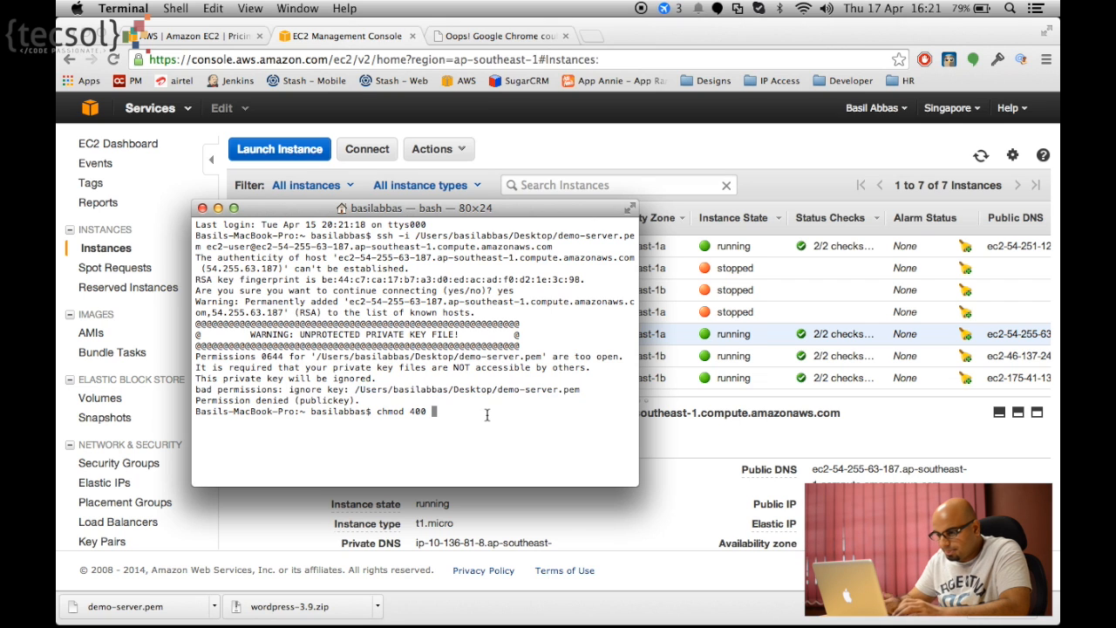
{"action": "key", "text": "super+v"}
{"action": "key", "text": "Return"}
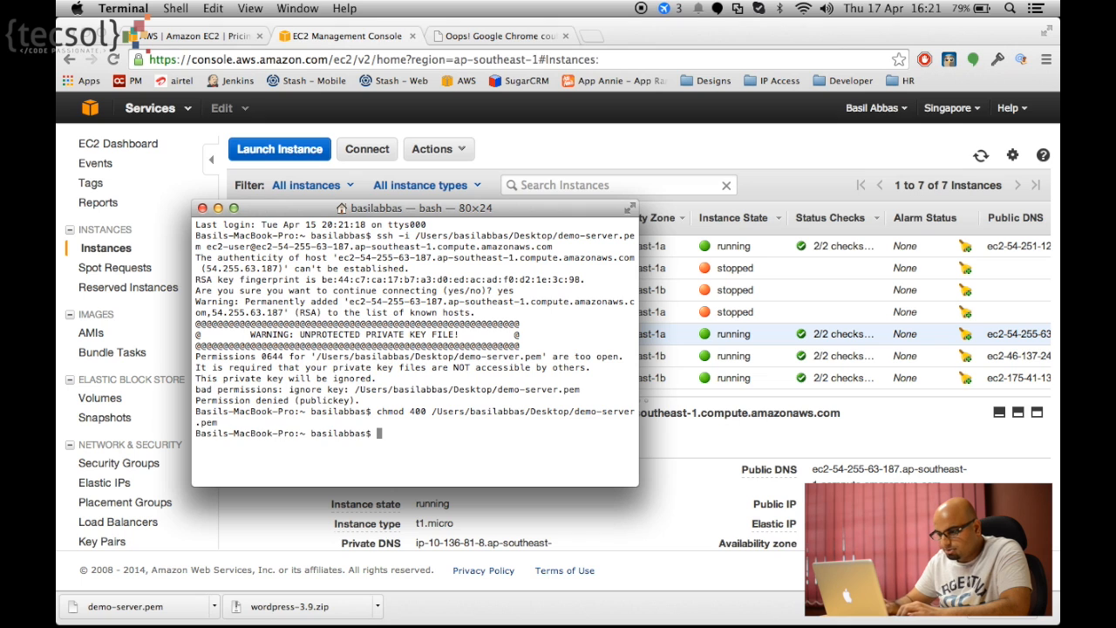
- Rerun the earlier ssh command to connect to Demo Server as ec2-user
{"action": "key", "text": "Up"}
{"action": "key", "text": "Up"}
{"action": "key", "text": "Return"}
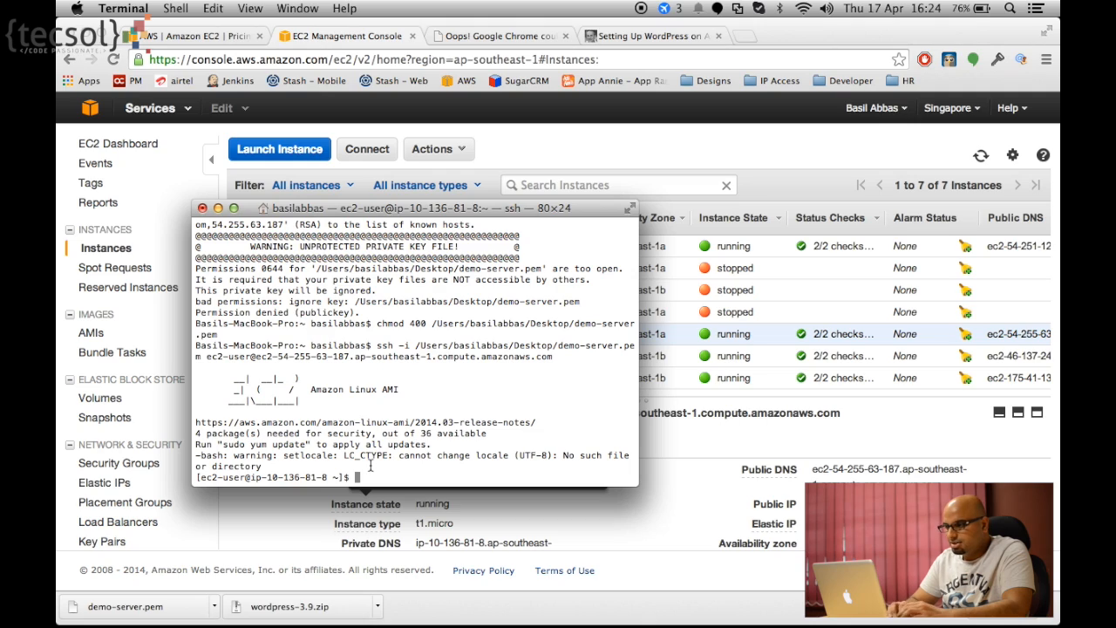
- Switch to the TextMate notes and copy the line yum install php php-mysql
{"action": "key", "text": "ctrl+Up"}
{"action": "left_click", "coordinate": [698, 219]}
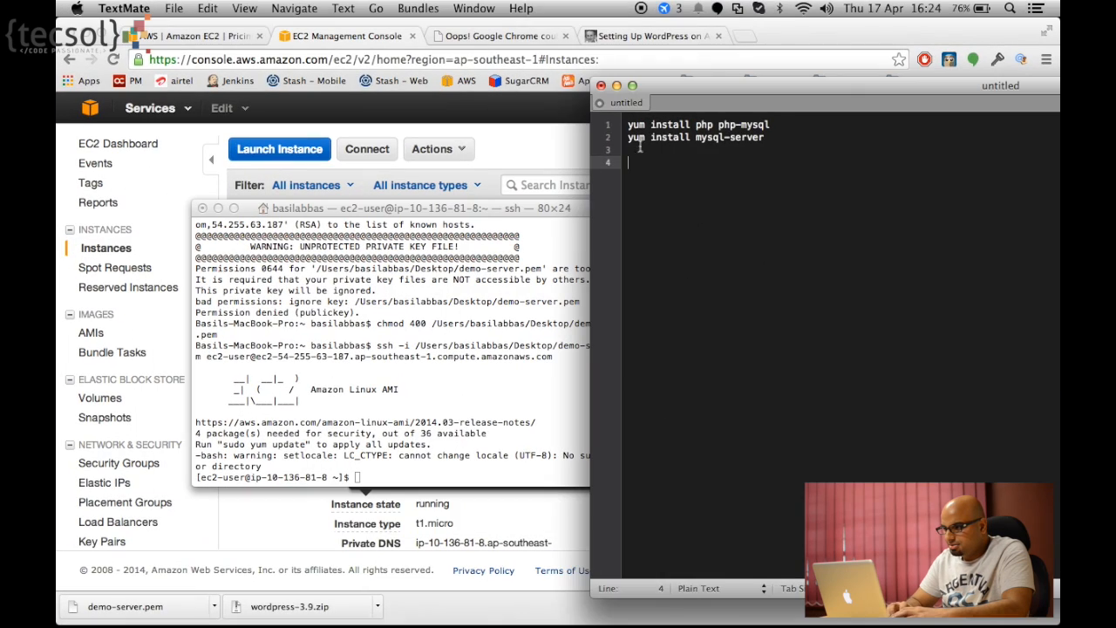
{"action": "left_click", "coordinate": [630, 125]}
{"action": "left_click", "coordinate": [794, 123], "text": "shift"}
{"action": "key", "text": "super+c"}
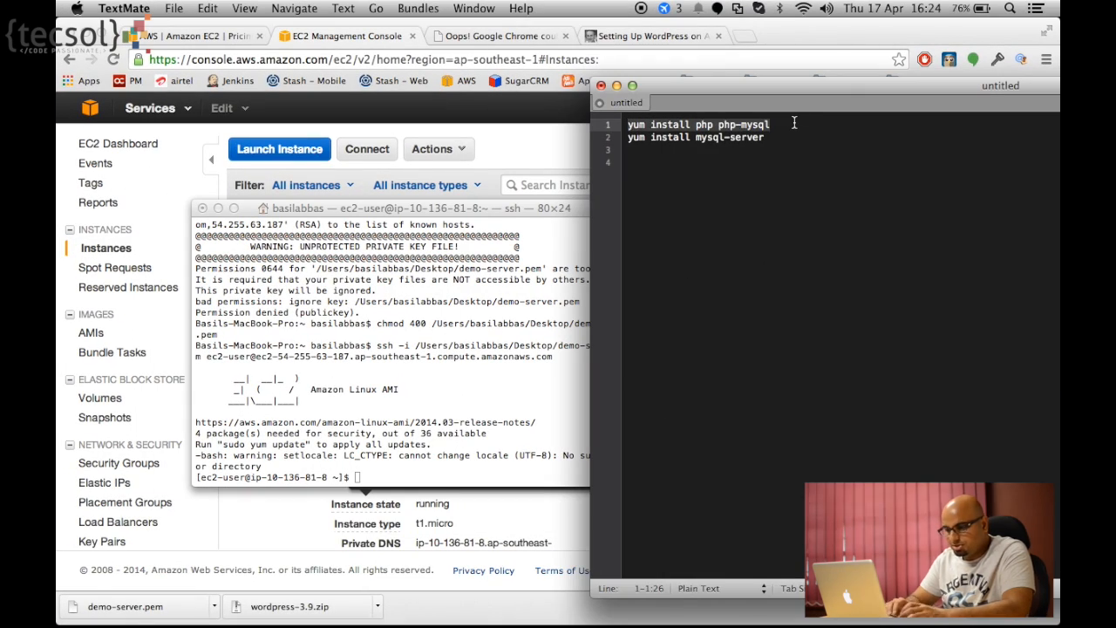
- Run the copied PHP install command with sudo in the Terminal SSH session and approve the installation with y
{"action": "left_click", "coordinate": [360, 475]}
{"action": "type", "text": "sudo"}
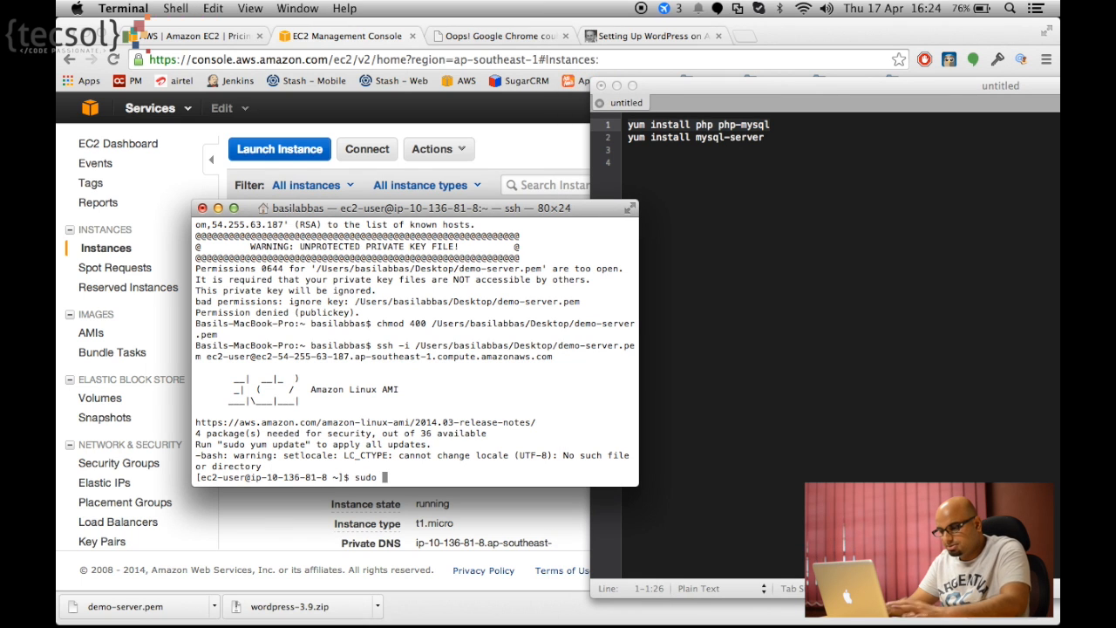
{"action": "key", "text": "super+v"}
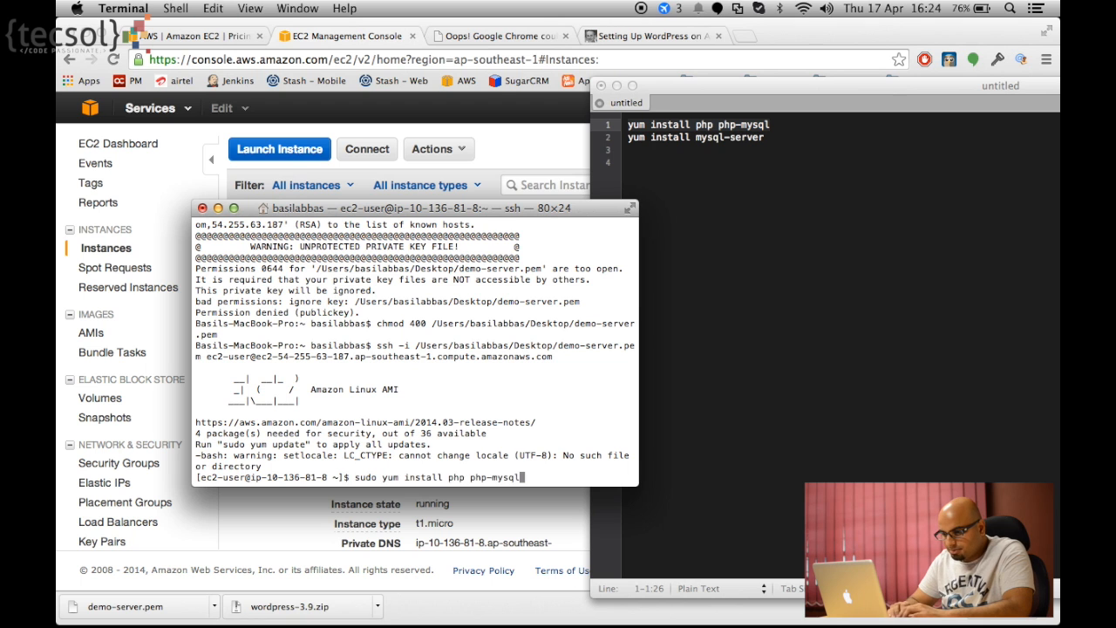
{"action": "key", "text": "Return"}
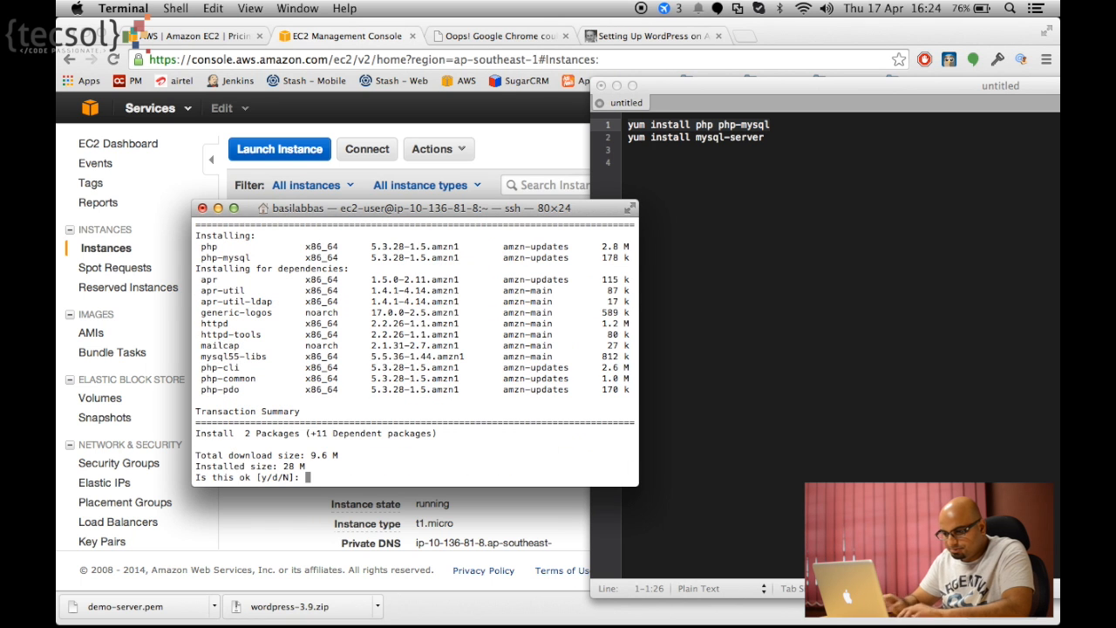
{"action": "type", "text": "y"}
{"action": "key", "text": "Return"}
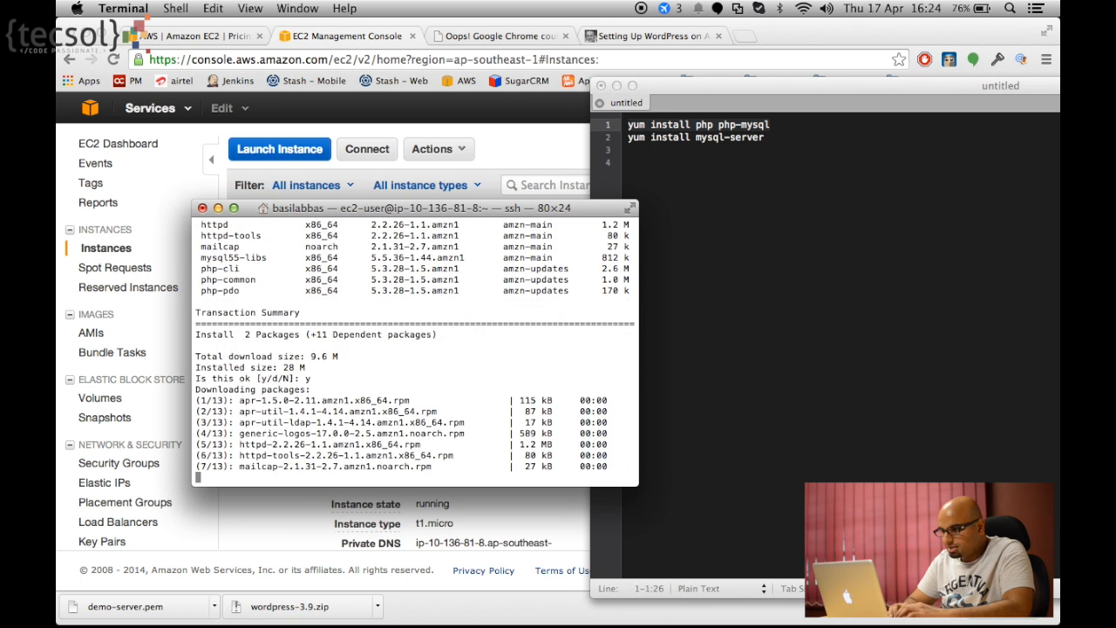
- Copy yum install mysql-server from the TextMate notes and run it with sudo in the SSH session, approving with y
{"action": "key", "text": "super+Tab"}
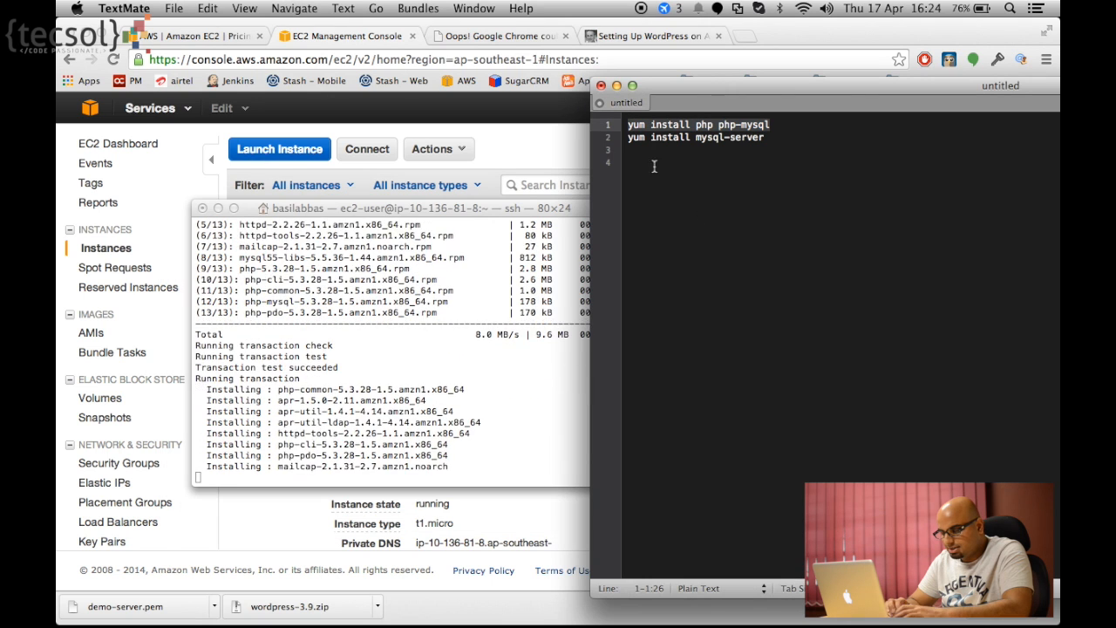
{"action": "left_click_drag", "start_coordinate": [627, 137], "coordinate": [798, 140]}
{"action": "key", "text": "super+c"}
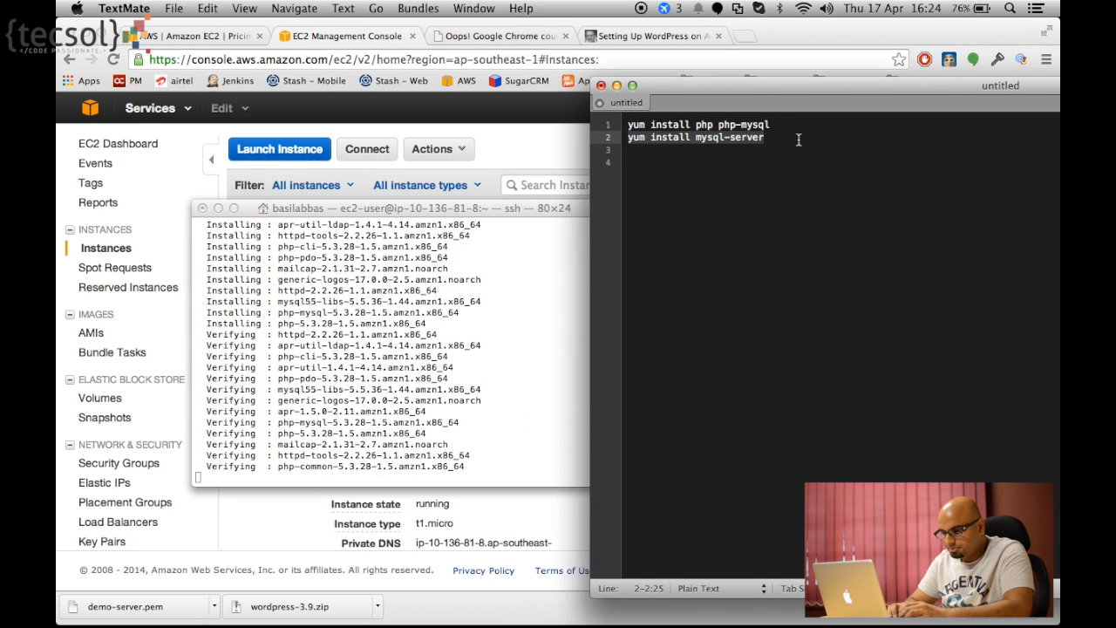
{"action": "left_click", "coordinate": [423, 463]}
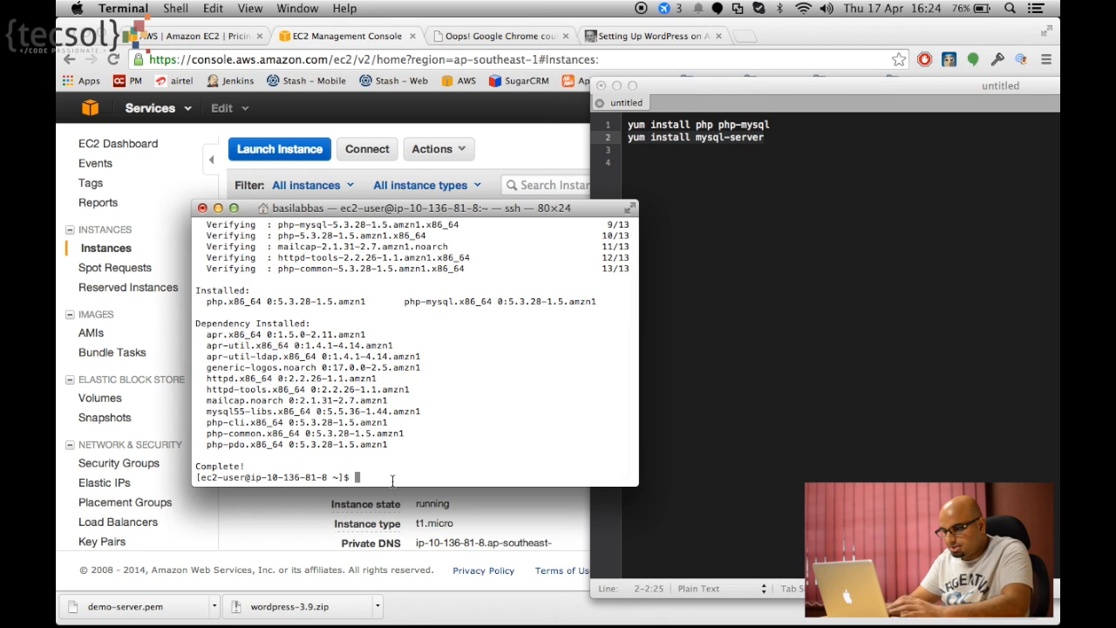
{"action": "type", "text": "sudo"}
{"action": "key", "text": "super+v"}
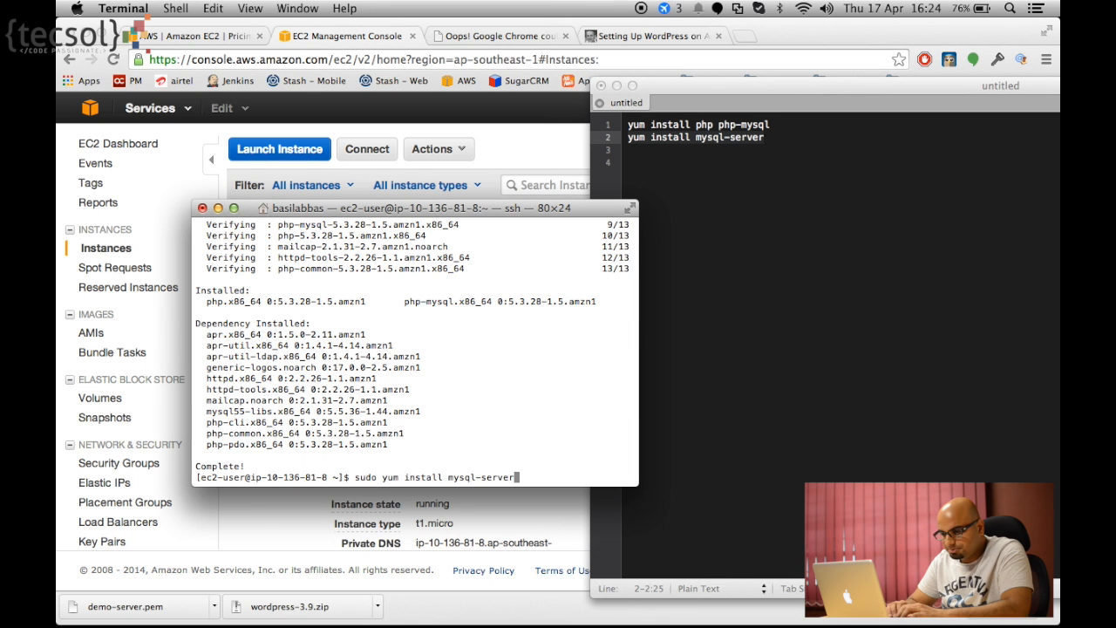
{"action": "key", "text": "Return"}
{"action": "type", "text": "y"}
{"action": "key", "text": "Return"}
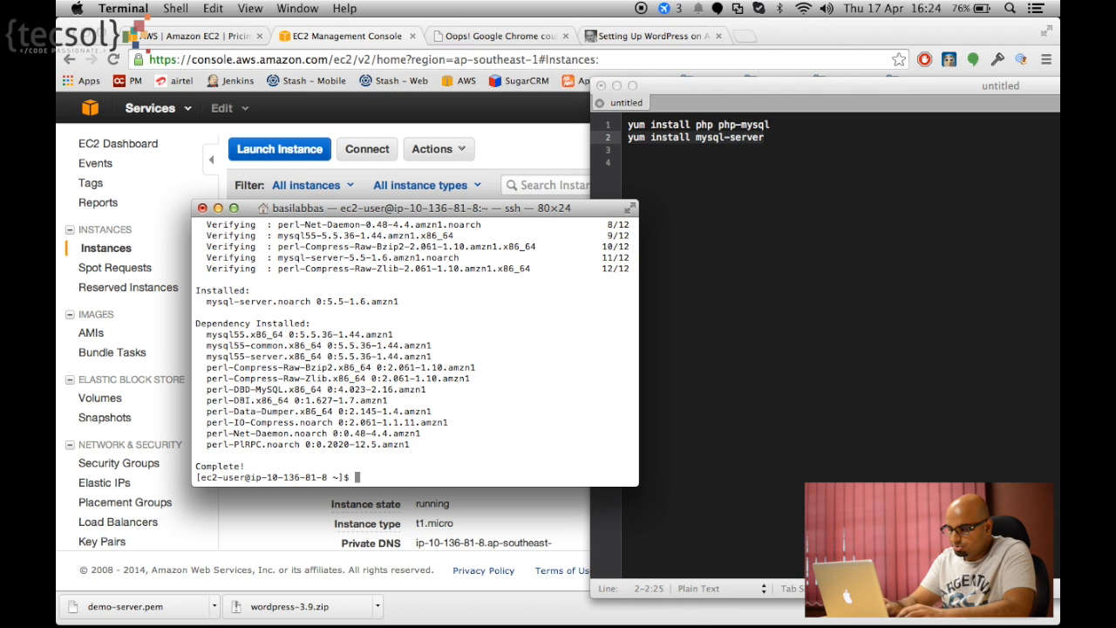
- Start the Apache and MySQL services with sudo service httpd start and sudo service mysqld start
{"action": "type", "text": "sudo servi"}
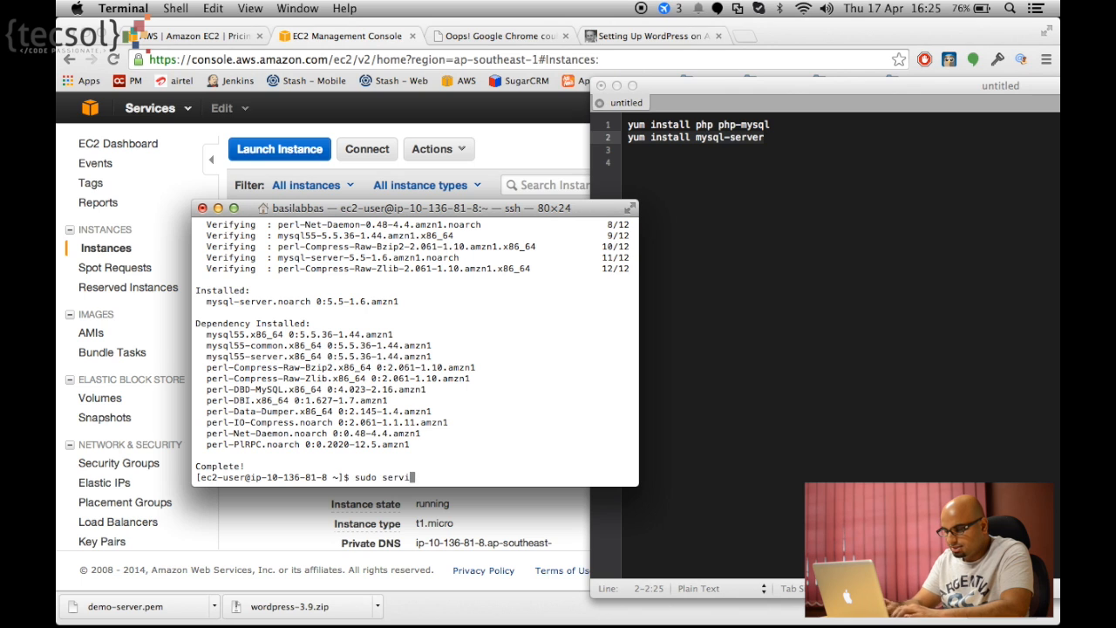
{"action": "type", "text": "ce httpd start"}
{"action": "key", "text": "Return"}
{"action": "type", "text": "sudo service mysqld start"}
{"action": "key", "text": "Return"}
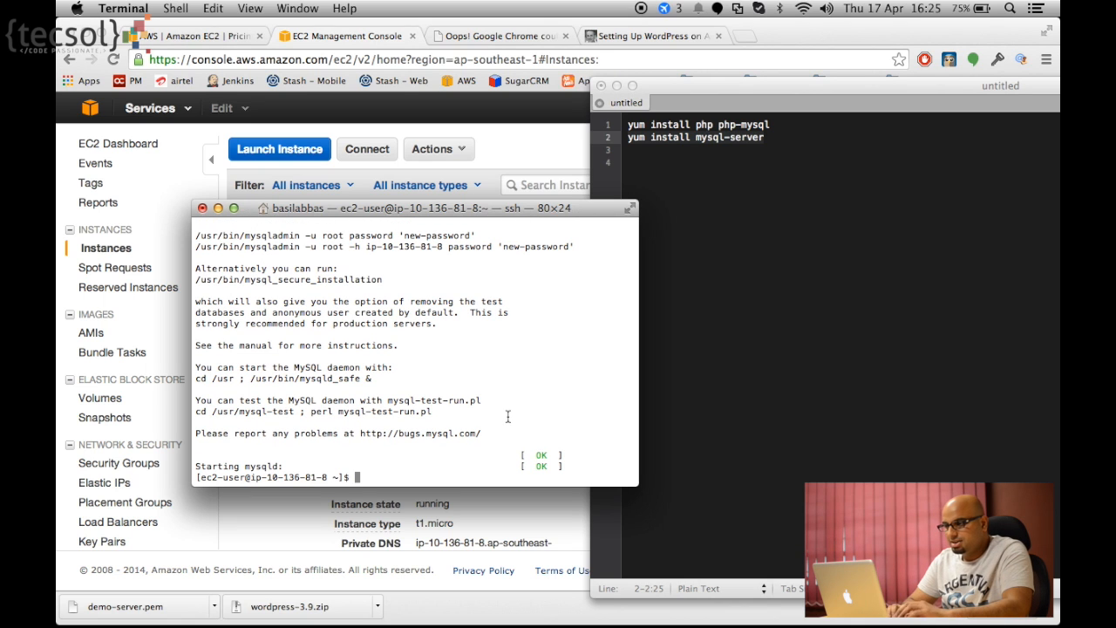
- Switch to the EC2 console in Chrome and copy Demo Server's full public DNS address
{"action": "left_click", "coordinate": [617, 85]}
{"action": "left_click", "coordinate": [731, 408]}
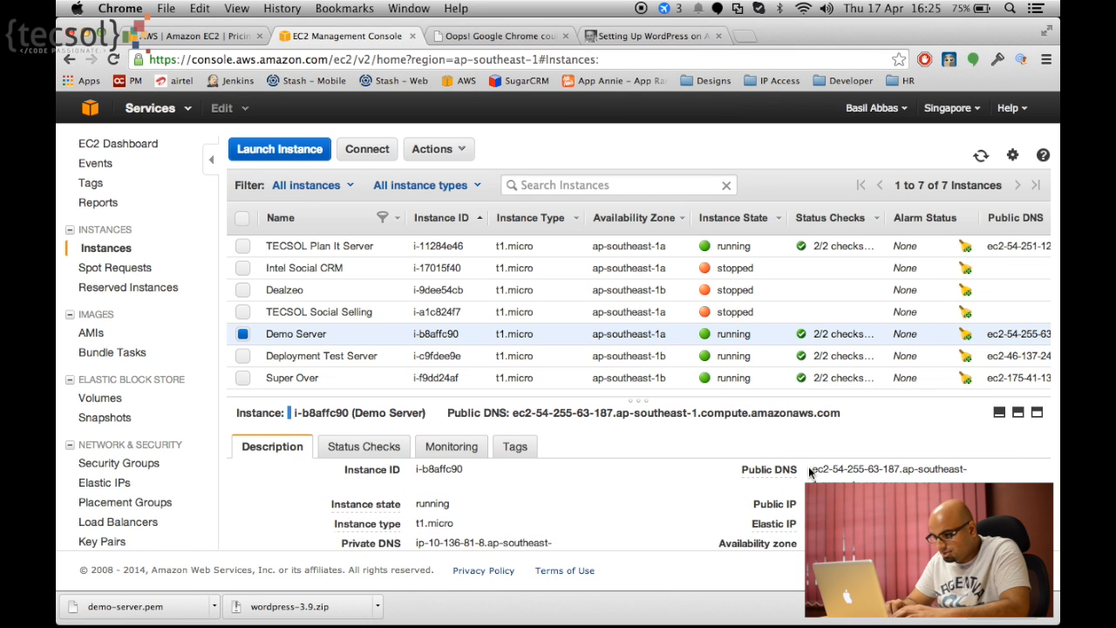
{"action": "left_click_drag", "start_coordinate": [811, 470], "coordinate": [940, 489]}
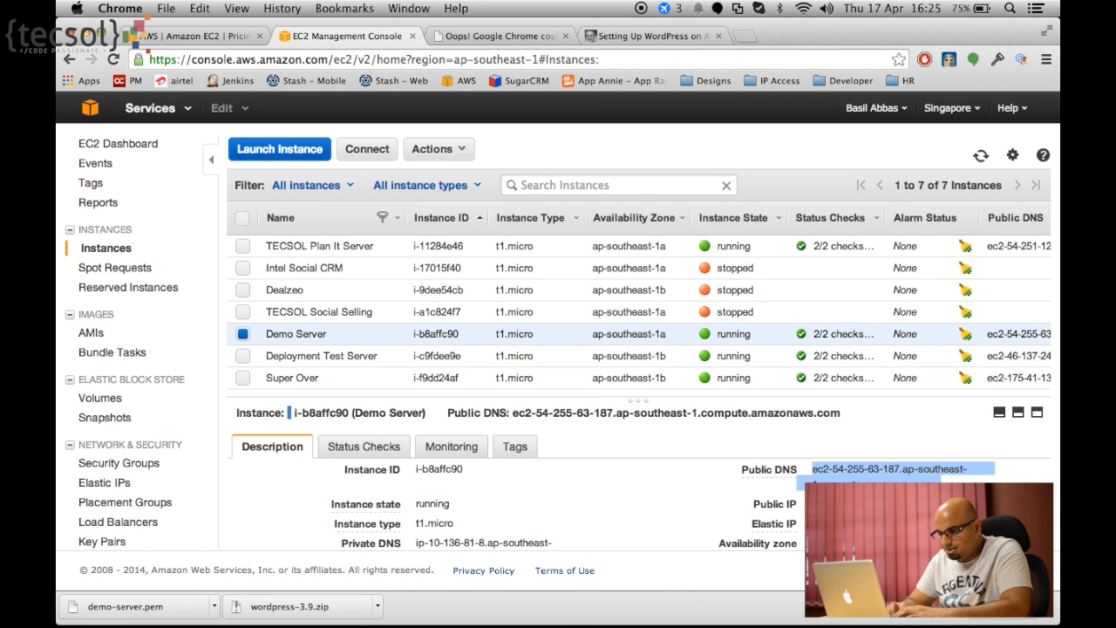
{"action": "left_click", "coordinate": [623, 431]}
{"action": "left_click_drag", "start_coordinate": [512, 412], "coordinate": [847, 407]}
{"action": "key", "text": "cmd+c"}
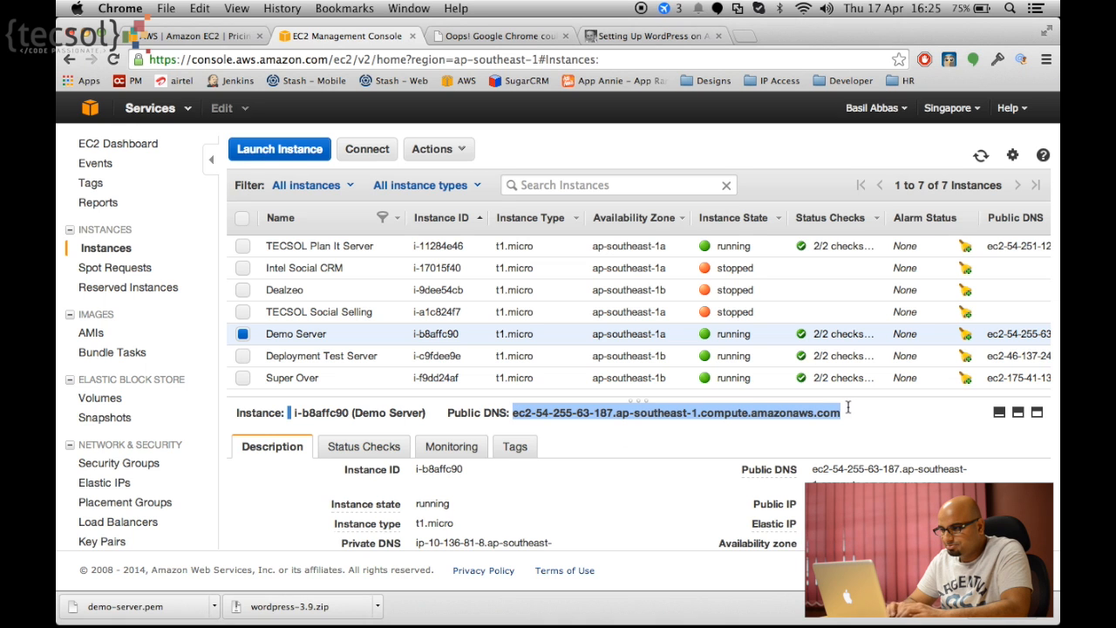
- Load the copied address ec2-54-255-63-187.ap-southeast-1.compute.amazonaws.com in the browser tab showing the failed connection
{"action": "left_click", "coordinate": [491, 37]}
{"action": "left_click", "coordinate": [442, 57]}
{"action": "key", "text": "cmd+v"}
{"action": "key", "text": "Return"}
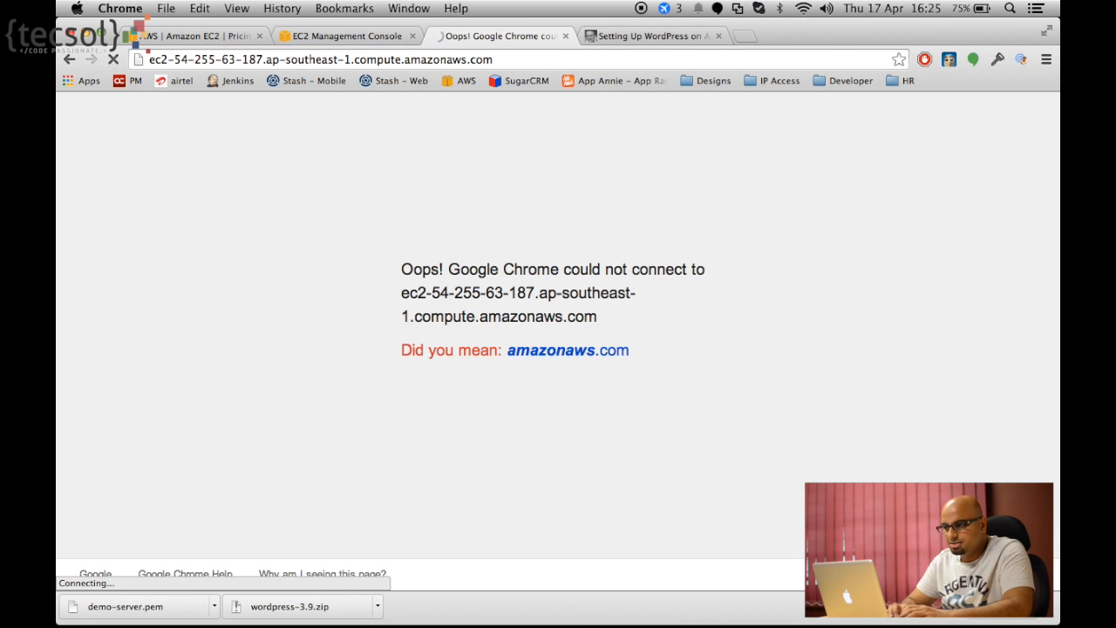
- Open the inbound rules of the launch-wizard-1 security group in the EC2 console and enlarge the details pane
{"action": "left_click", "coordinate": [347, 36]}
{"action": "scroll", "coordinate": [136, 386], "scroll_direction": "down", "scroll_amount": 3}
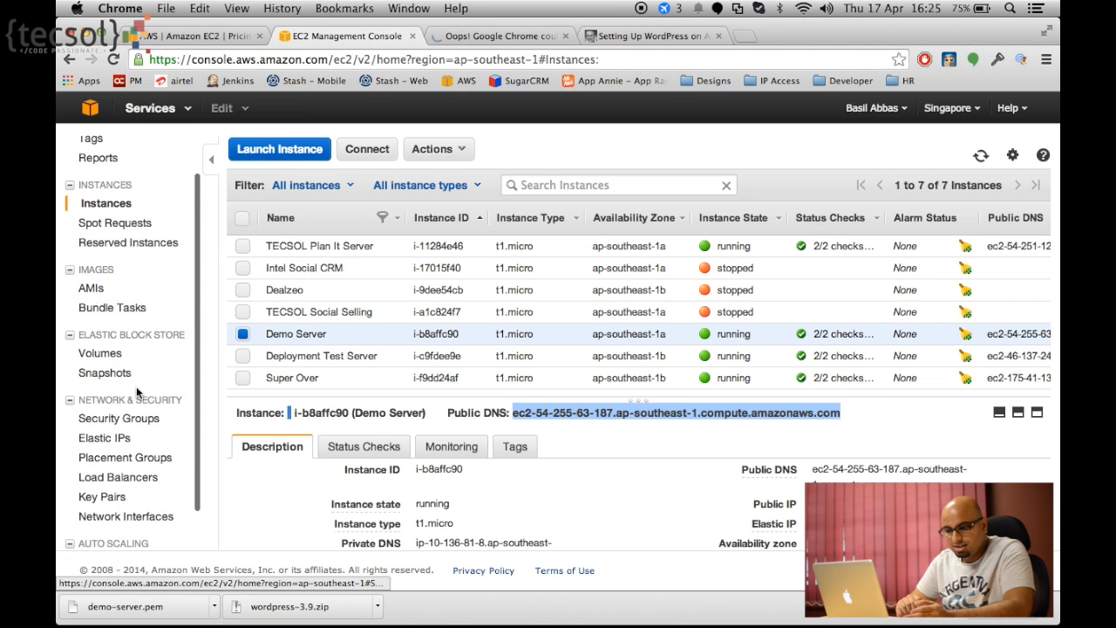
{"action": "left_click", "coordinate": [122, 393]}
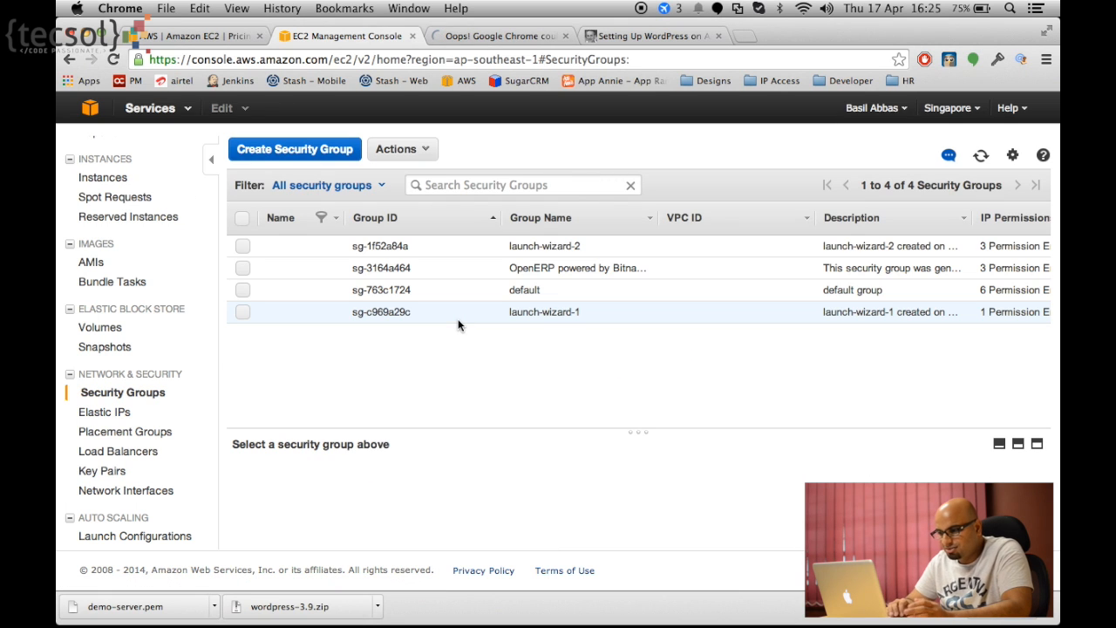
{"action": "left_click", "coordinate": [459, 322]}
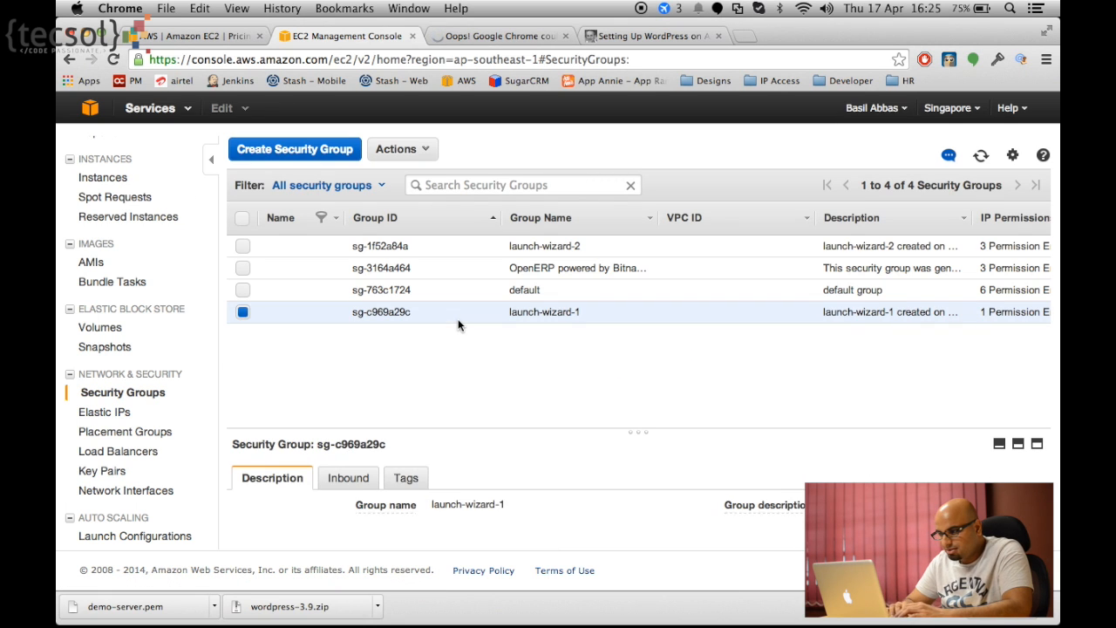
{"action": "scroll", "coordinate": [541, 382], "scroll_direction": "right", "scroll_amount": 1}
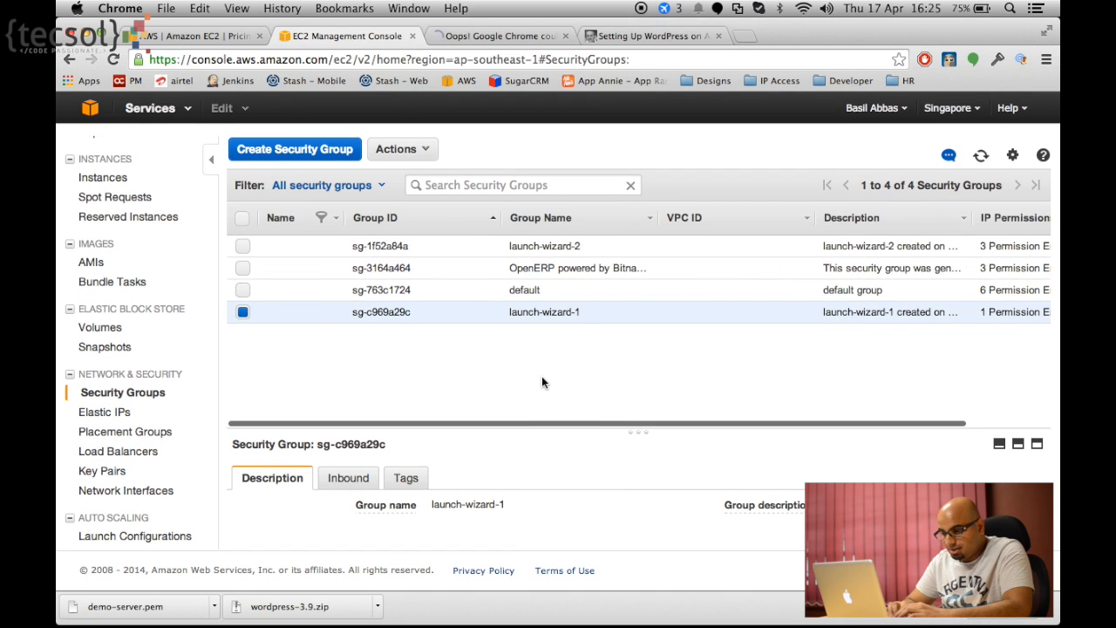
{"action": "scroll", "coordinate": [542, 382], "scroll_direction": "left", "scroll_amount": 1}
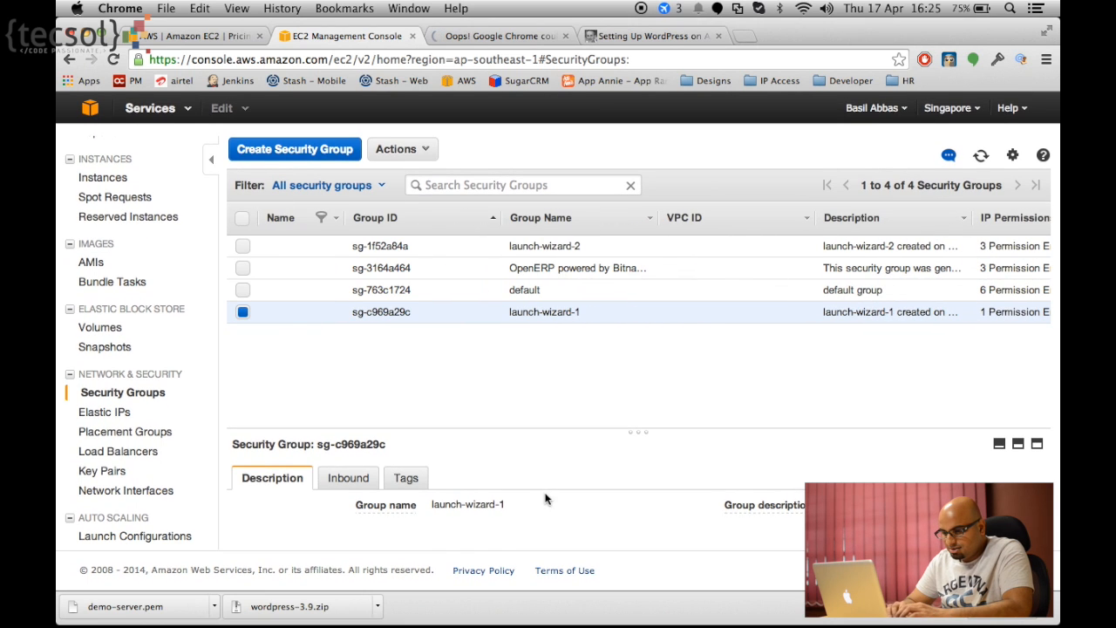
{"action": "scroll", "coordinate": [543, 498], "scroll_direction": "down", "scroll_amount": 1}
{"action": "left_click", "coordinate": [348, 462]}
{"action": "scroll", "coordinate": [486, 447], "scroll_direction": "down", "scroll_amount": 1}
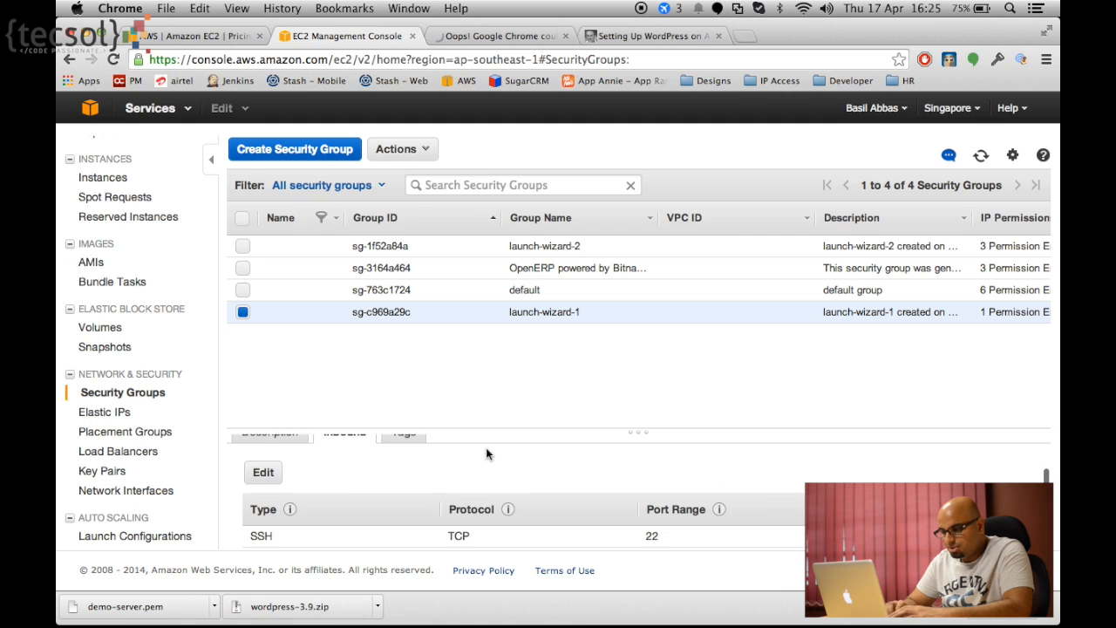
{"action": "left_click_drag", "start_coordinate": [636, 433], "coordinate": [616, 348]}
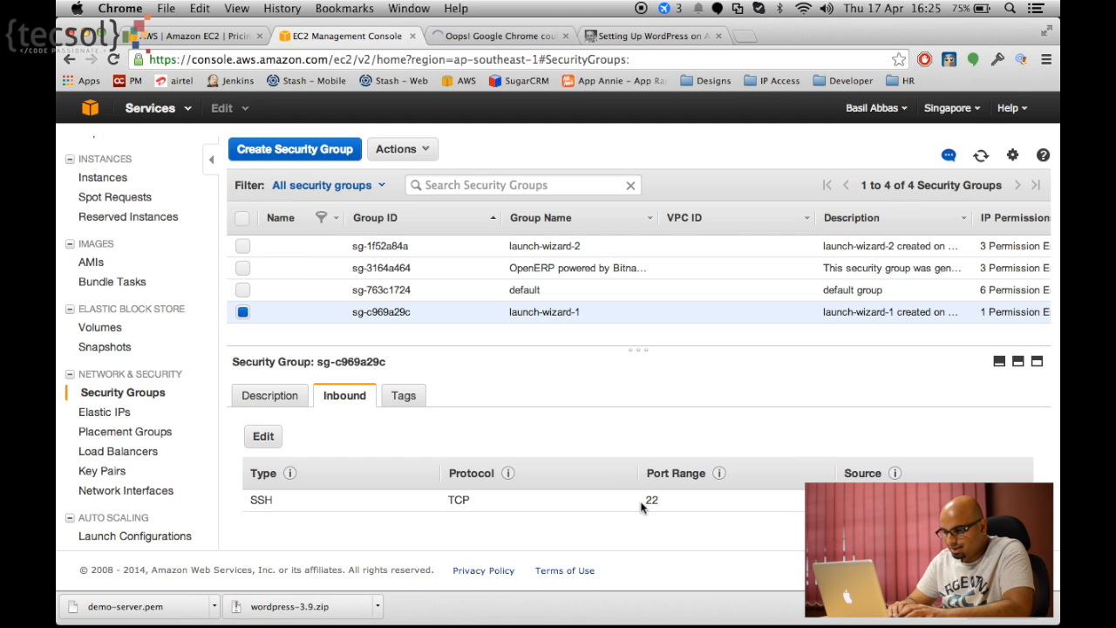
- Add an HTTP inbound rule on port 80 open to Anywhere to launch-wizard-1 and save the rules
{"action": "left_click", "coordinate": [276, 436]}
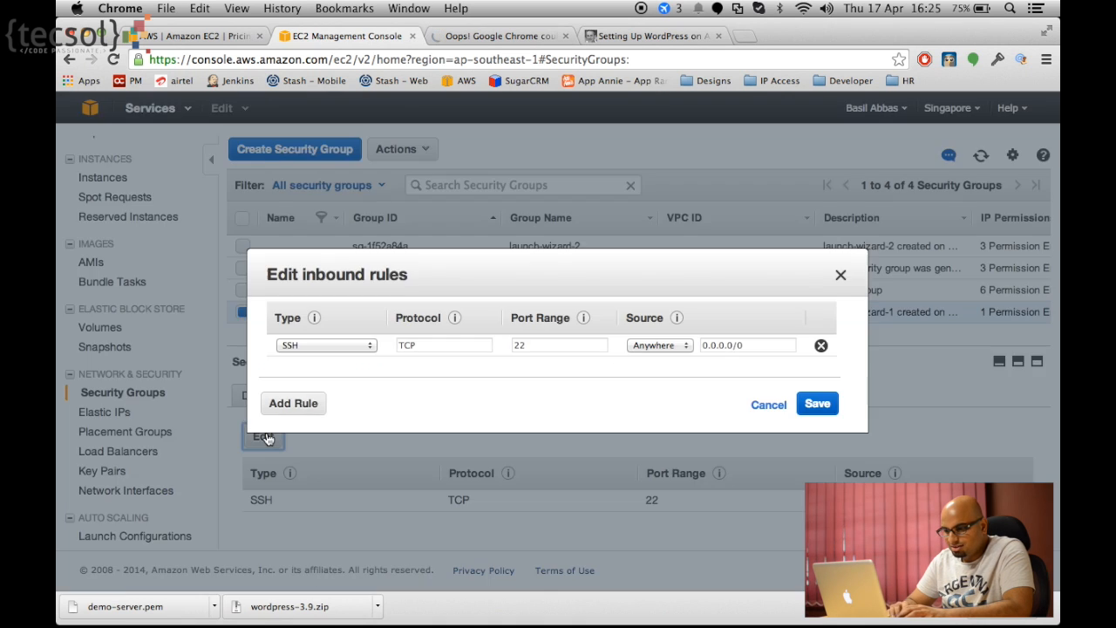
{"action": "left_click", "coordinate": [315, 406]}
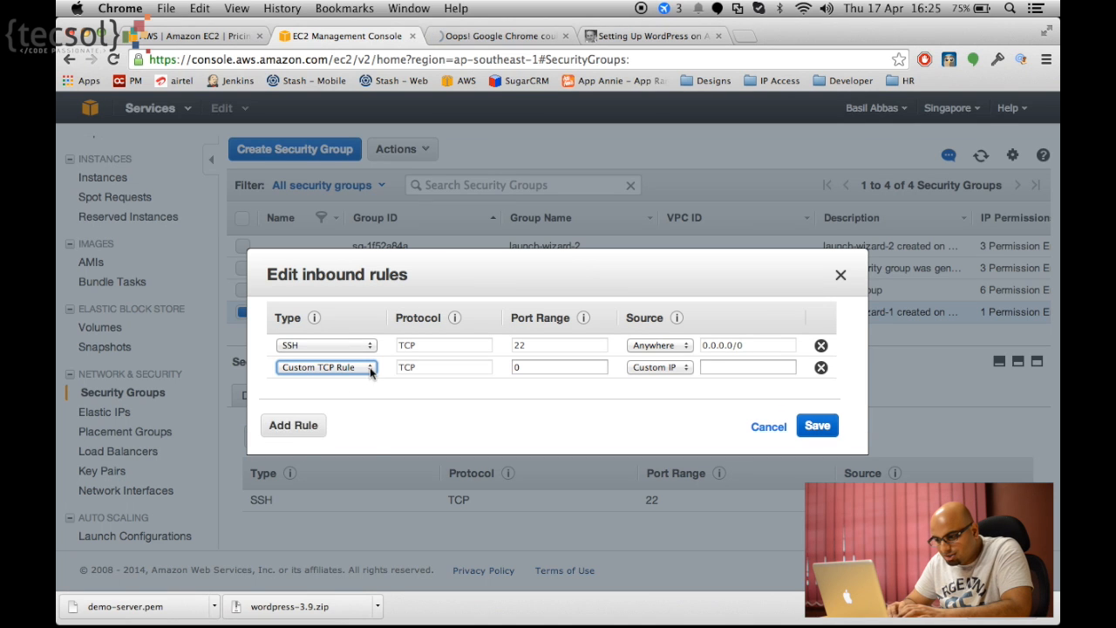
{"action": "left_click", "coordinate": [370, 369]}
{"action": "left_click", "coordinate": [337, 404]}
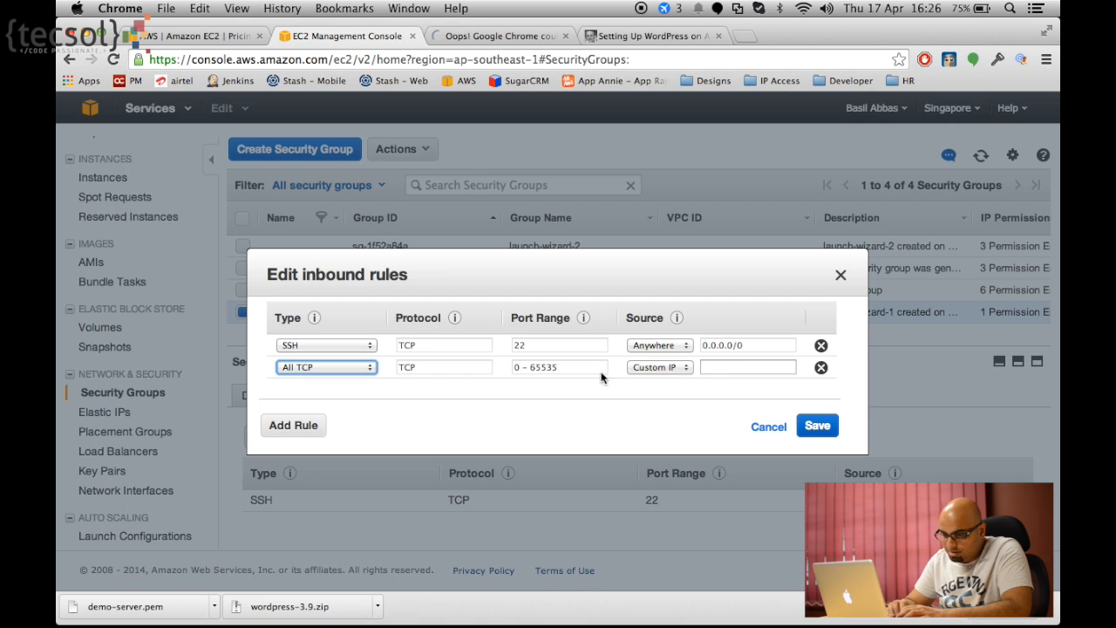
{"action": "left_click", "coordinate": [368, 367]}
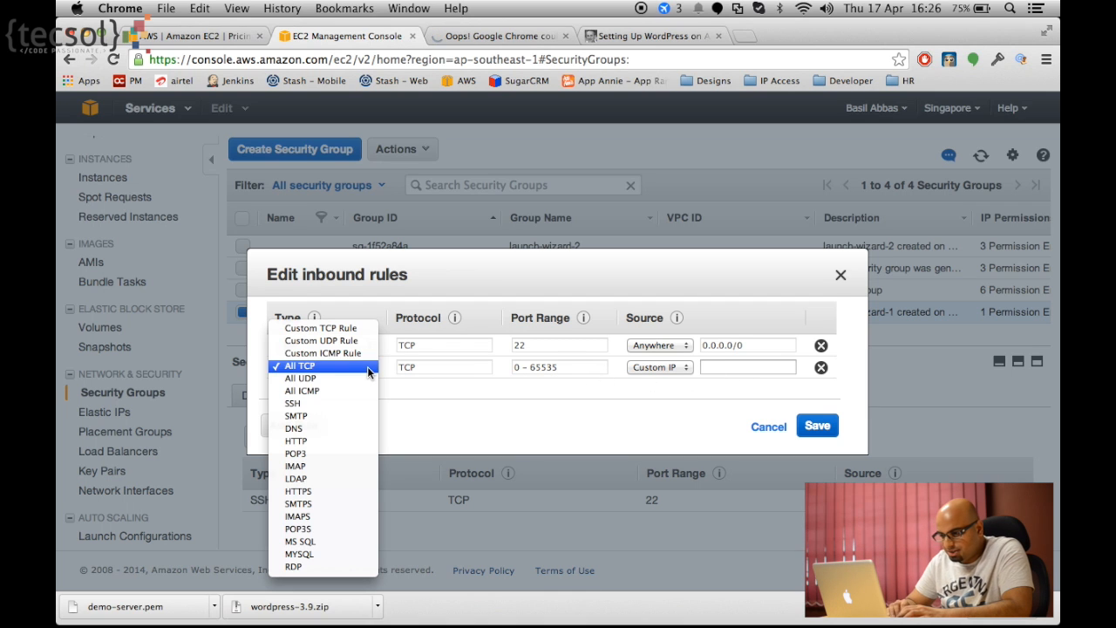
{"action": "left_click", "coordinate": [332, 441]}
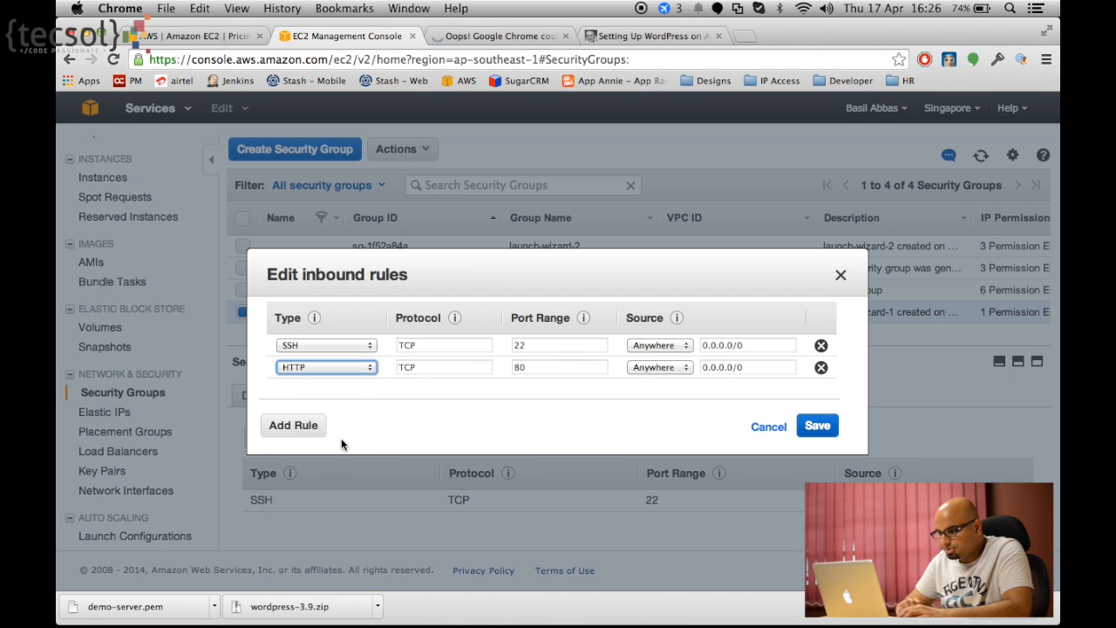
{"action": "left_click", "coordinate": [826, 433]}
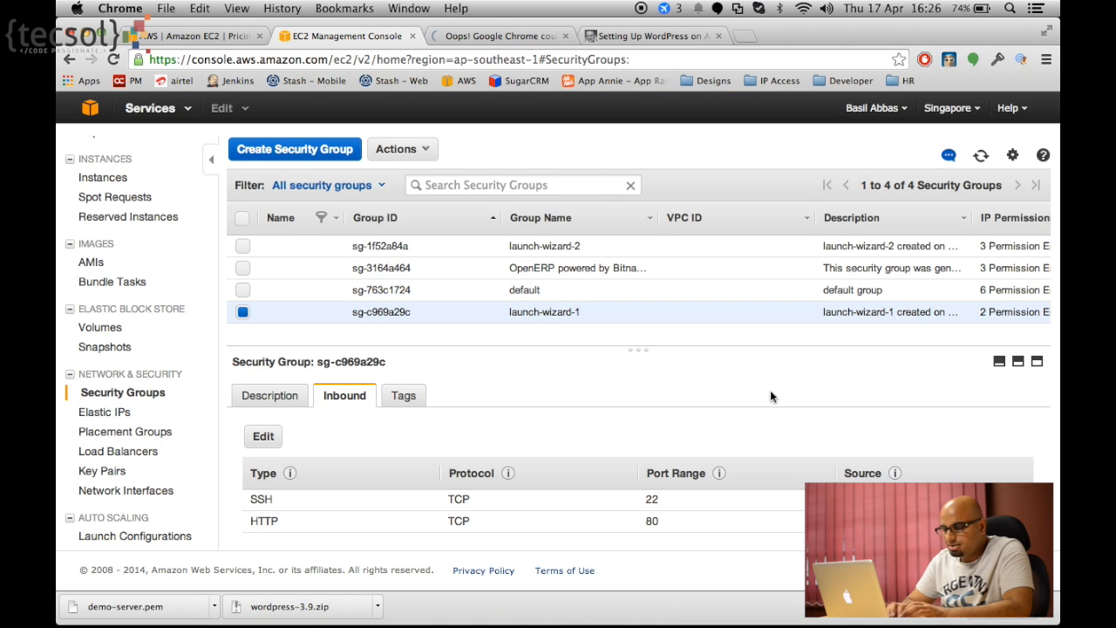
- Reload the instance's public DNS address in its browser tab to test web access
{"action": "left_click", "coordinate": [498, 36]}
{"action": "left_click", "coordinate": [417, 58]}
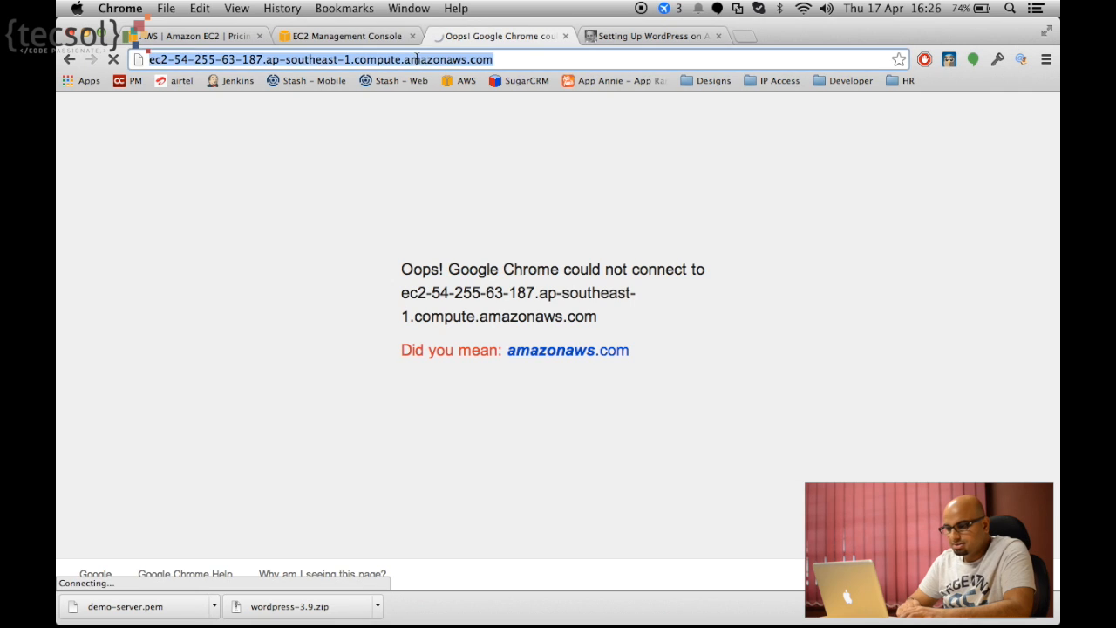
{"action": "key", "text": "Return"}
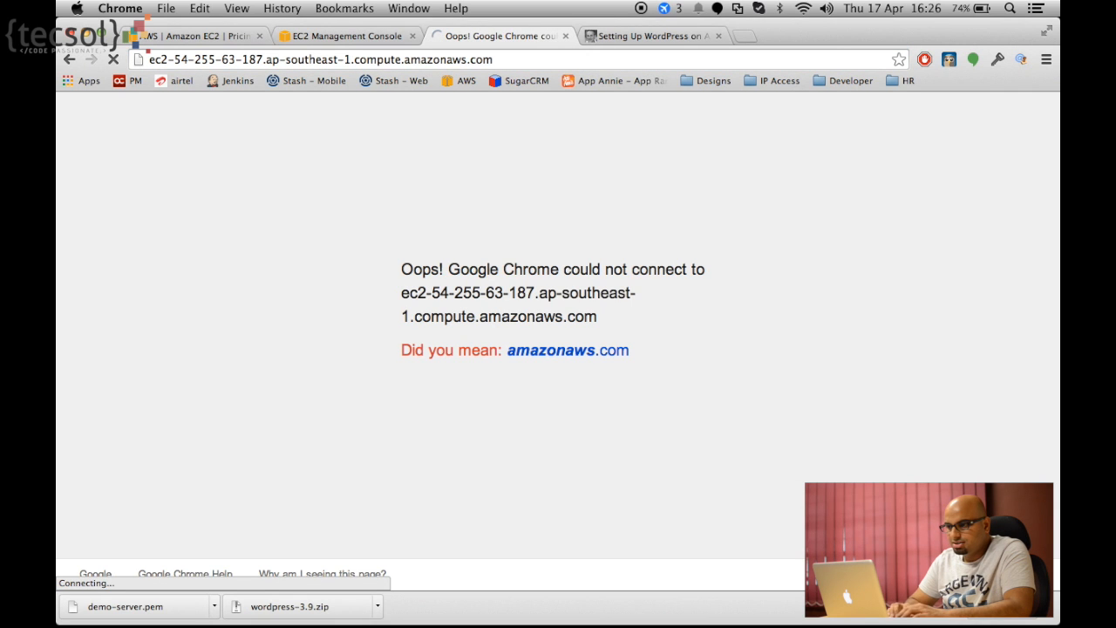
- Recheck the inbound rules of launch-wizard-1 in the EC2 console and request the server's web page again
{"action": "left_click", "coordinate": [365, 27]}
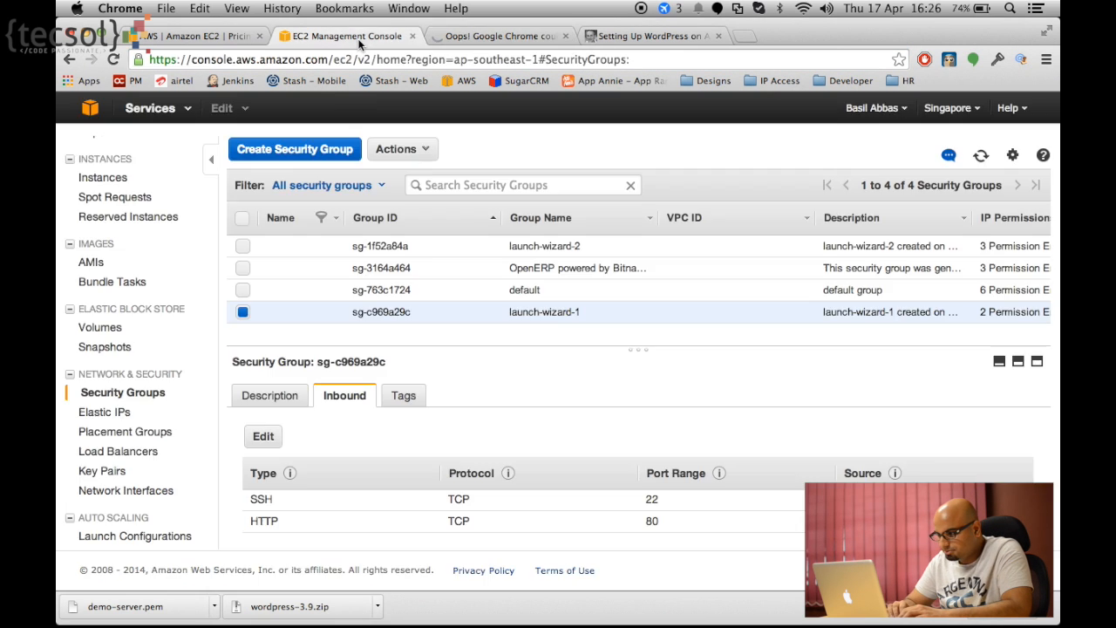
{"action": "scroll", "coordinate": [535, 343], "scroll_direction": "left", "scroll_amount": 1}
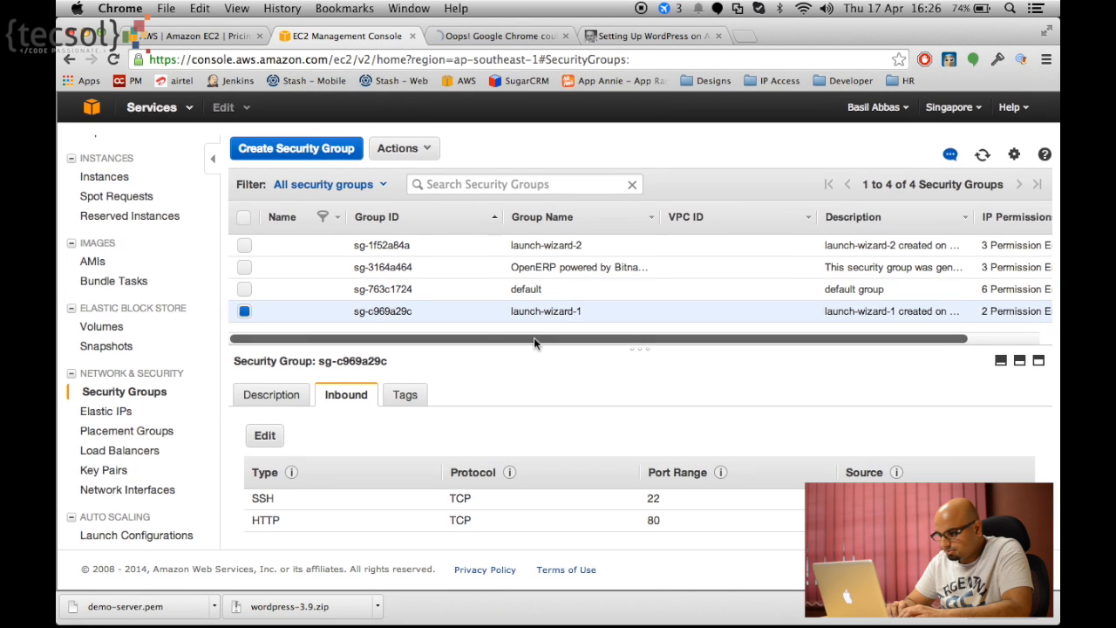
{"action": "scroll", "coordinate": [467, 414], "scroll_direction": "down", "scroll_amount": 1}
{"action": "scroll", "coordinate": [467, 415], "scroll_direction": "down", "scroll_amount": 1}
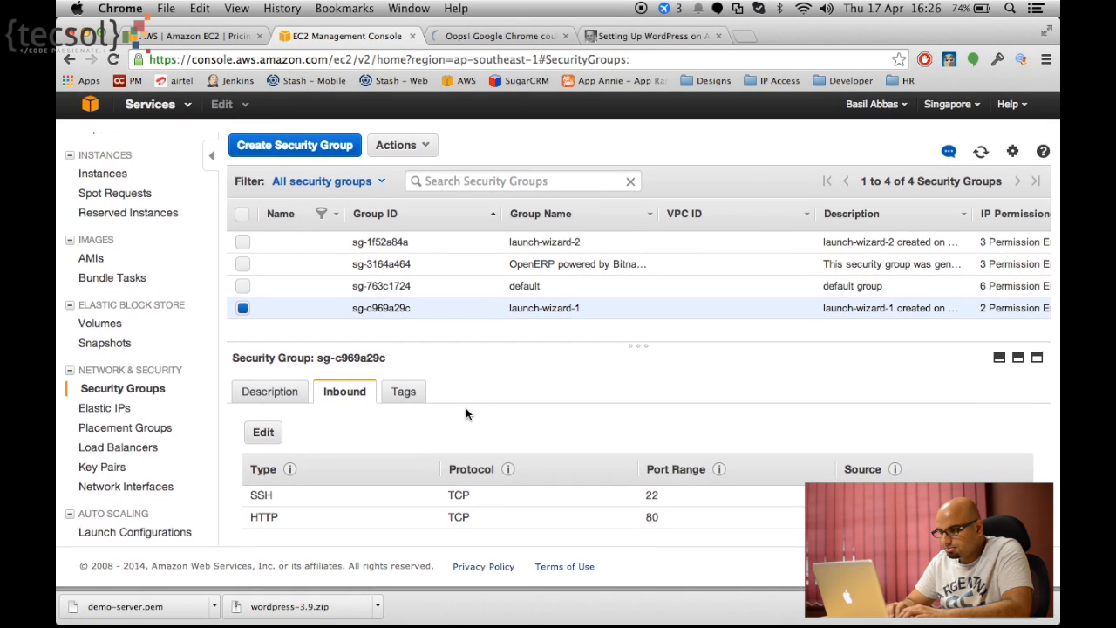
{"action": "left_click", "coordinate": [508, 37]}
{"action": "left_click", "coordinate": [445, 54]}
{"action": "key", "text": "Return"}
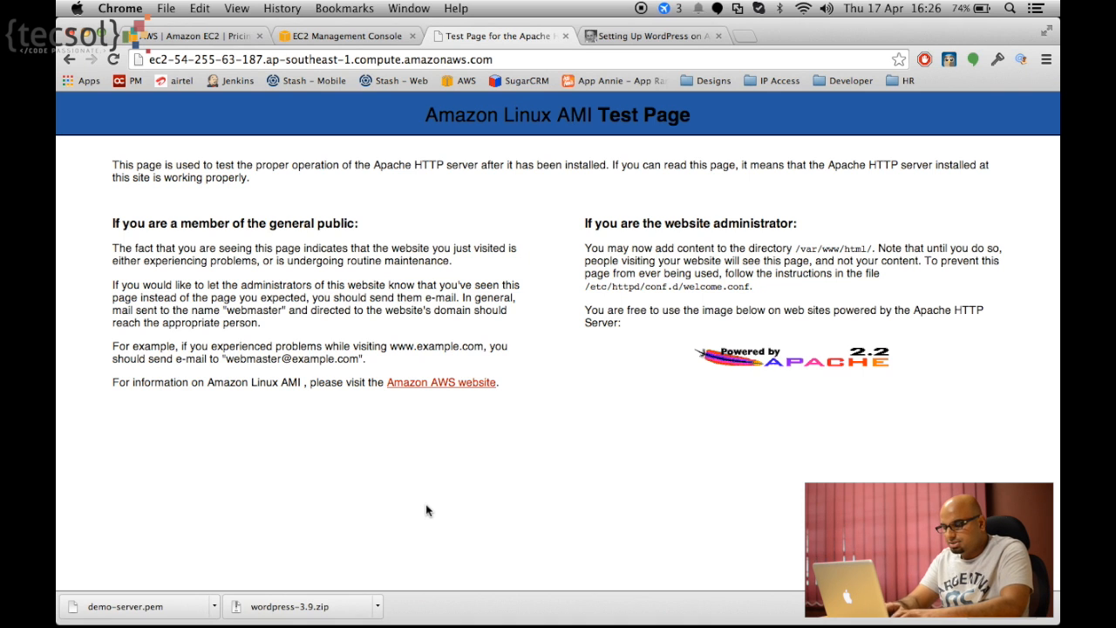
- Search Spotlight for file and launch FileZilla
{"action": "key", "text": "super+space"}
{"action": "type", "text": "ter"}
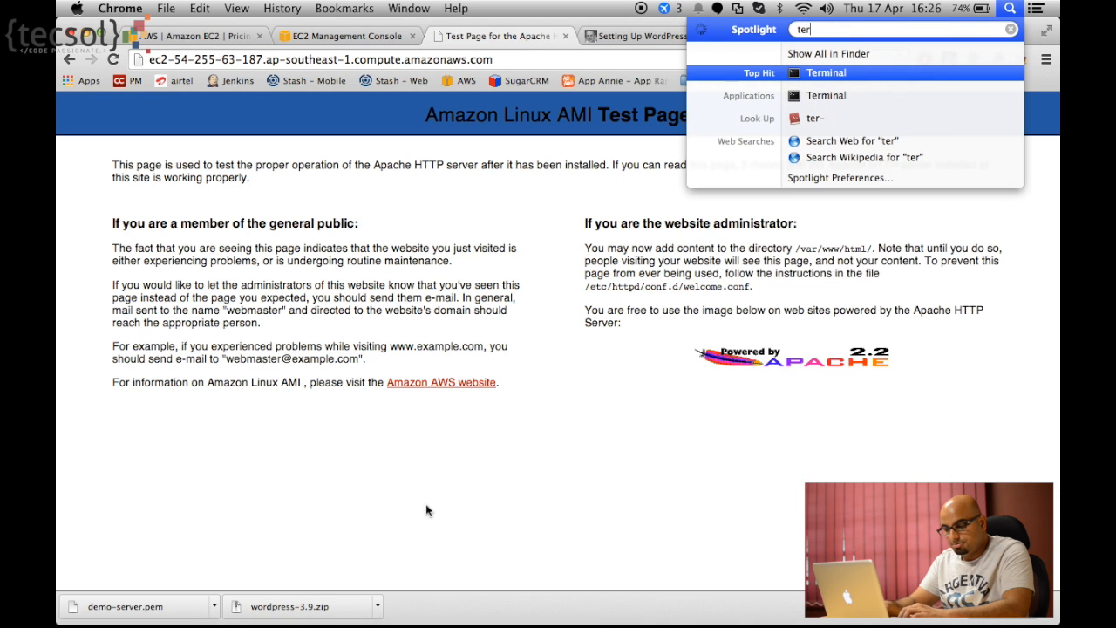
{"action": "key", "text": "BackSpace"}
{"action": "key", "text": "BackSpace"}
{"action": "key", "text": "BackSpace"}
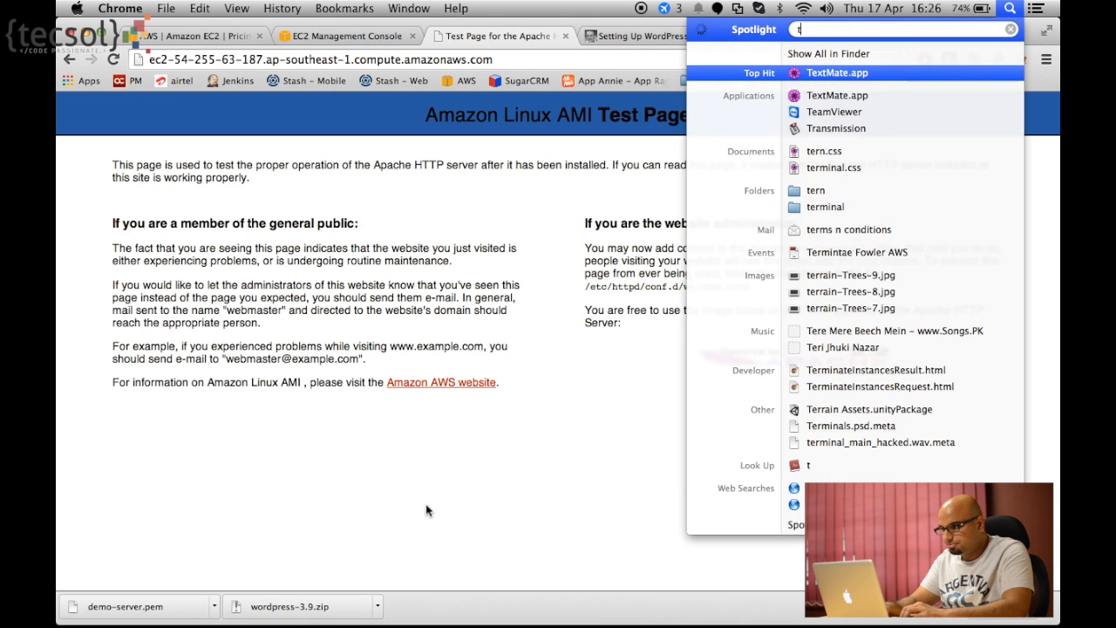
{"action": "type", "text": "file"}
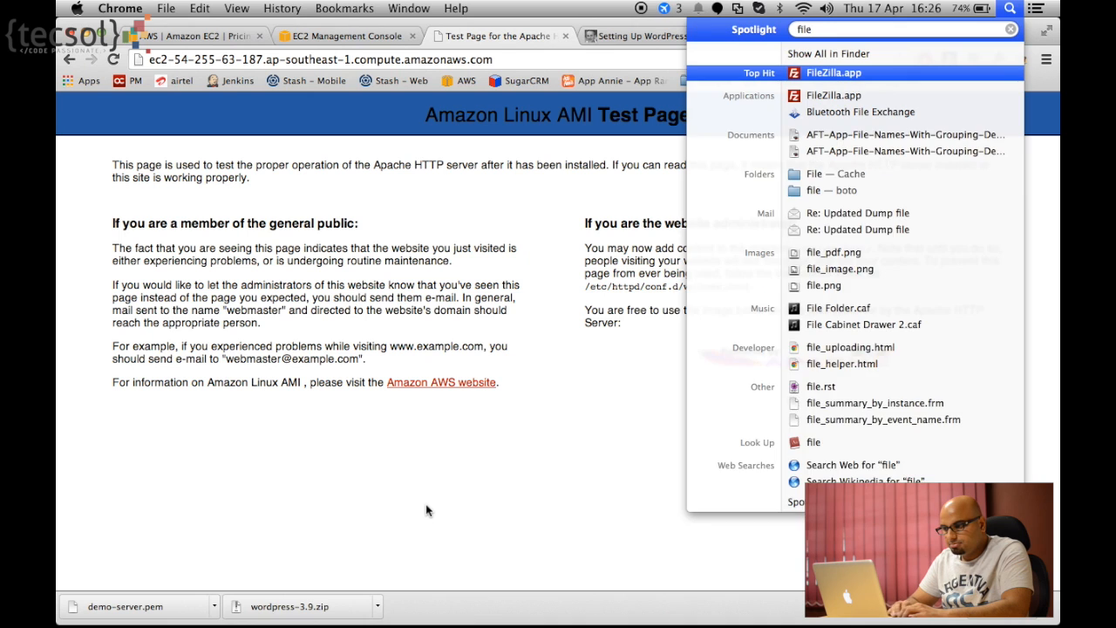
{"action": "key", "text": "Return"}
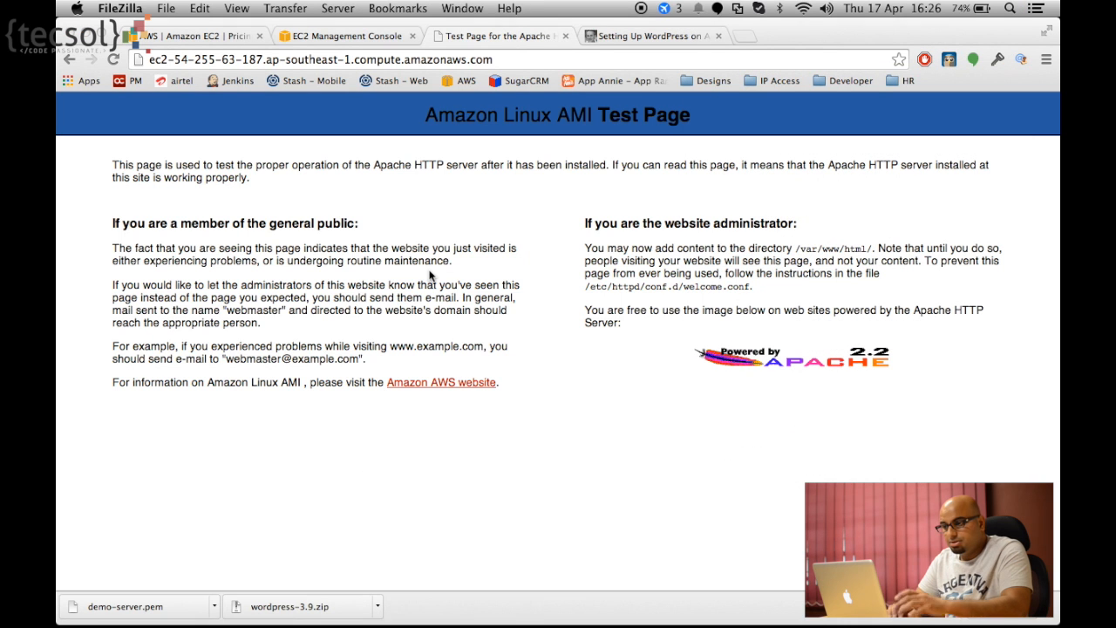
- Copy the server address from Chrome, switch to FileZilla and close its update check dialog
{"action": "left_click", "coordinate": [383, 61]}
{"action": "key", "text": "super+c"}
{"action": "mouse_move", "coordinate": [614, 616]}
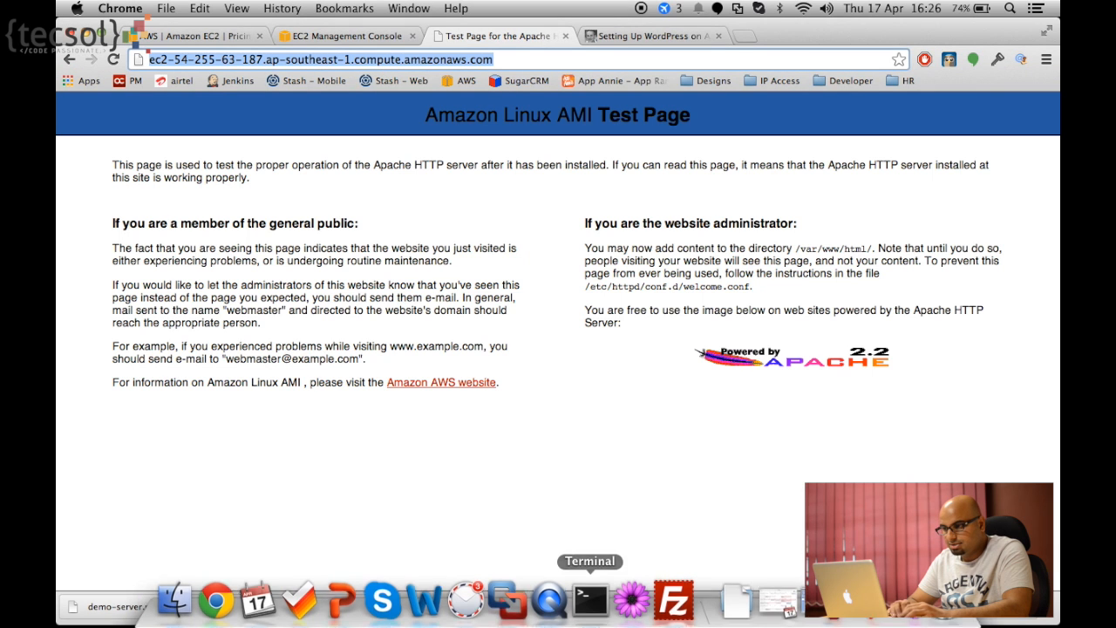
{"action": "left_click", "coordinate": [675, 598]}
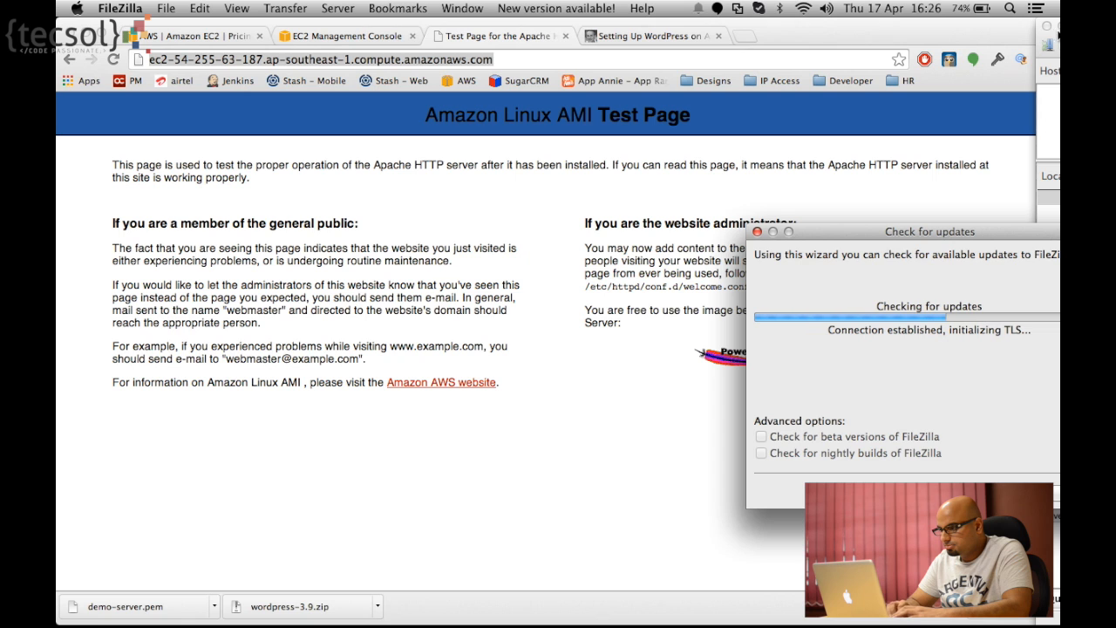
{"action": "left_click", "coordinate": [758, 233]}
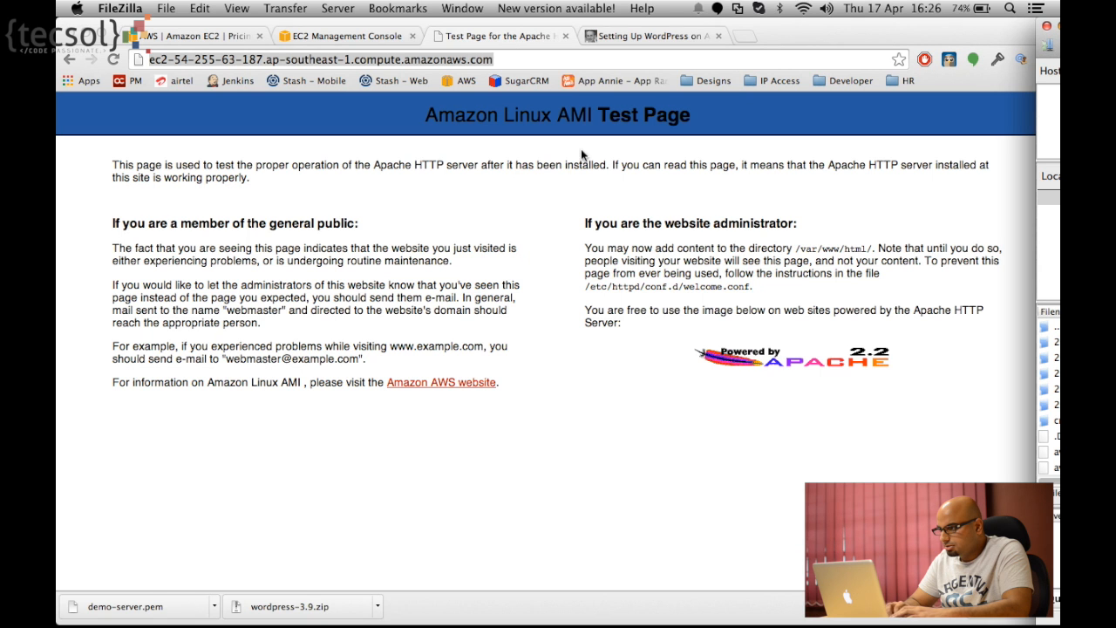
- Bring the FileZilla window fully into view and enter the copied server address as host and ec2-user as username
{"action": "left_click_drag", "start_coordinate": [1053, 26], "coordinate": [126, 30]}
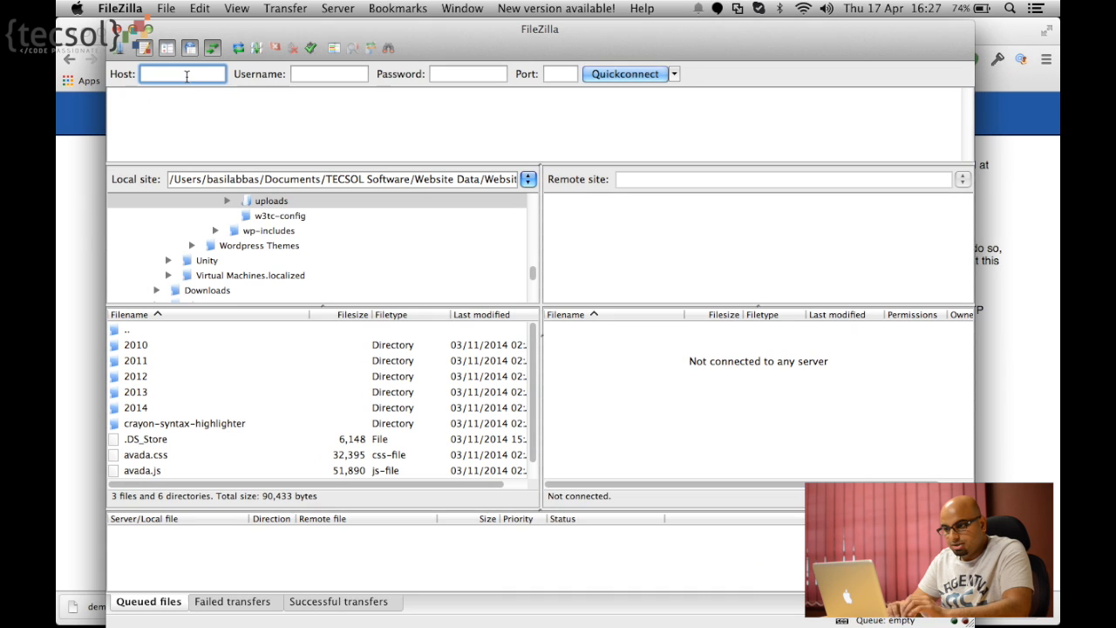
{"action": "key", "text": "super+v"}
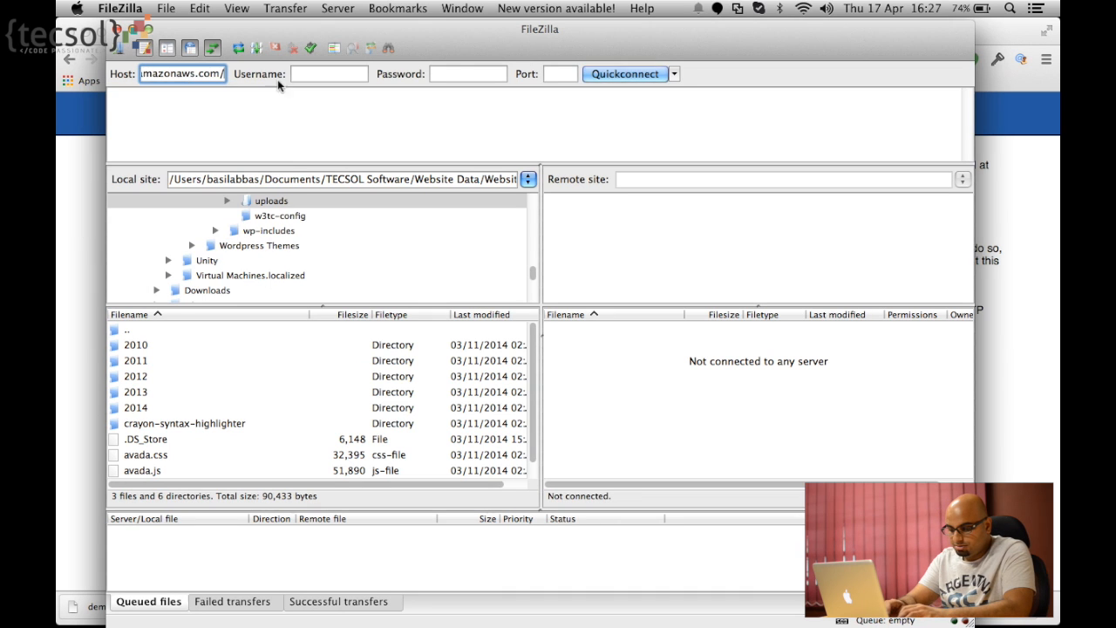
{"action": "left_click", "coordinate": [318, 76]}
{"action": "type", "text": "ec2-user"}
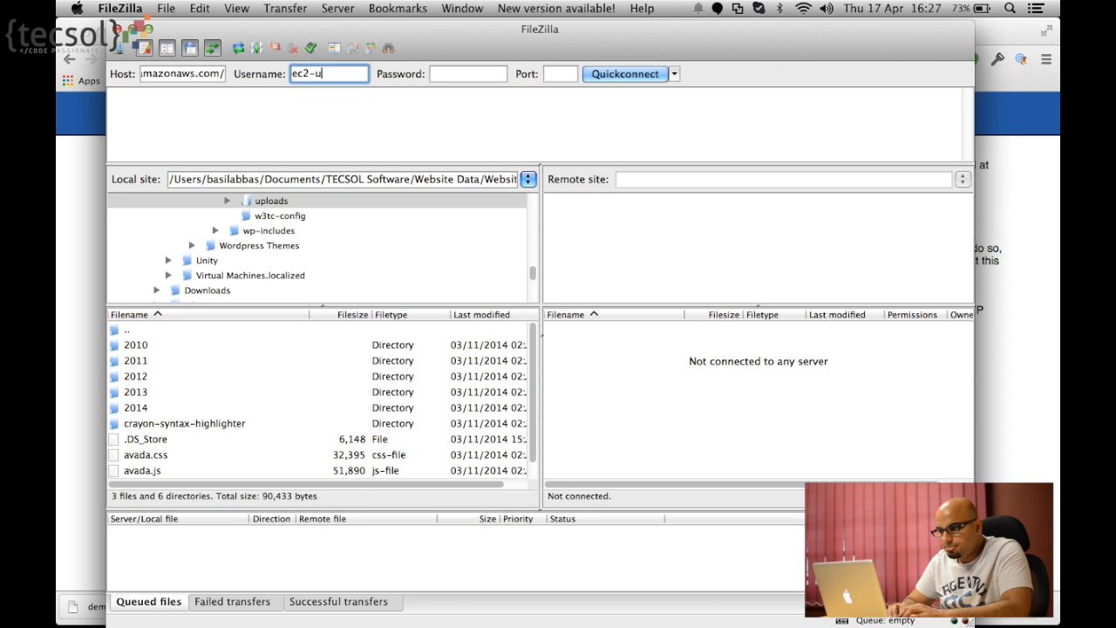
{"action": "left_click", "coordinate": [479, 75]}
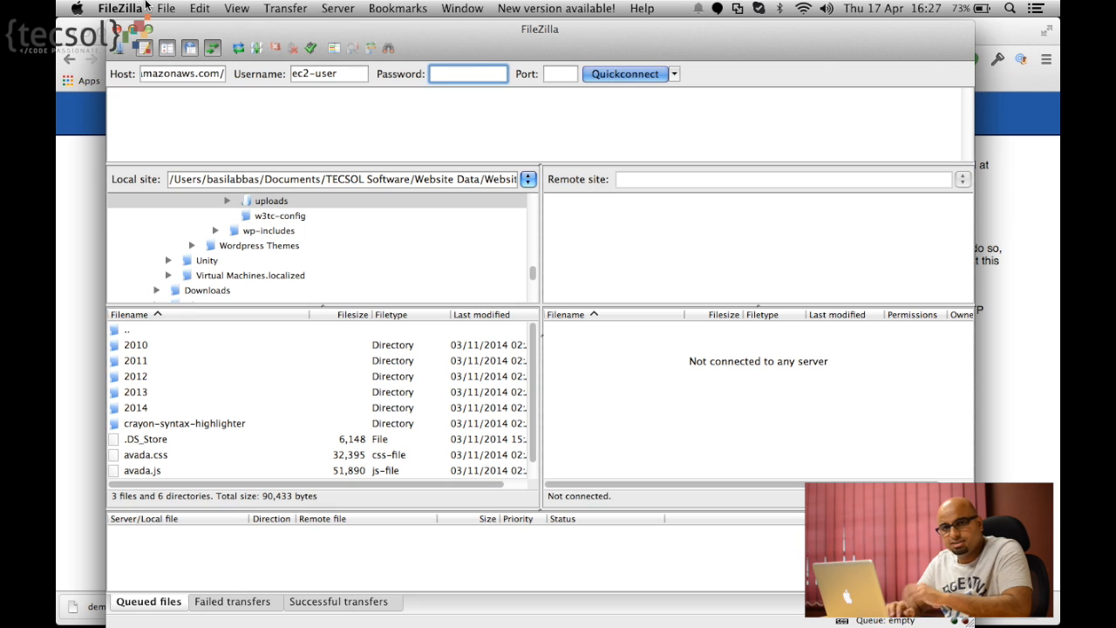
- Add demo-server.pem from the Desktop as a private key in FileZilla's SFTP settings
{"action": "left_click", "coordinate": [146, 6]}
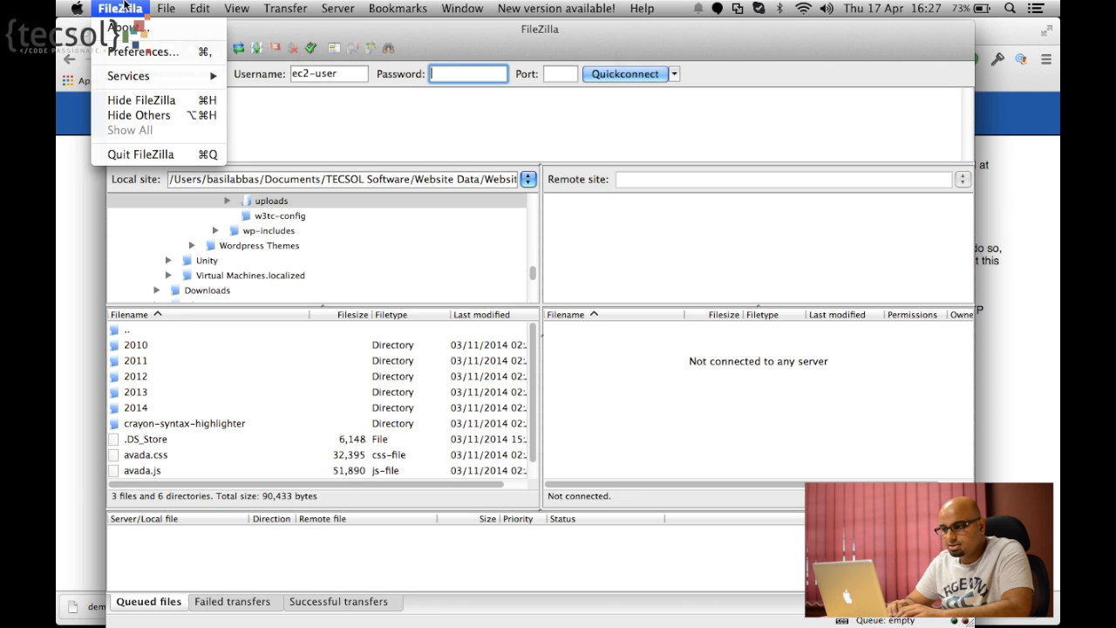
{"action": "key", "text": "super+comma"}
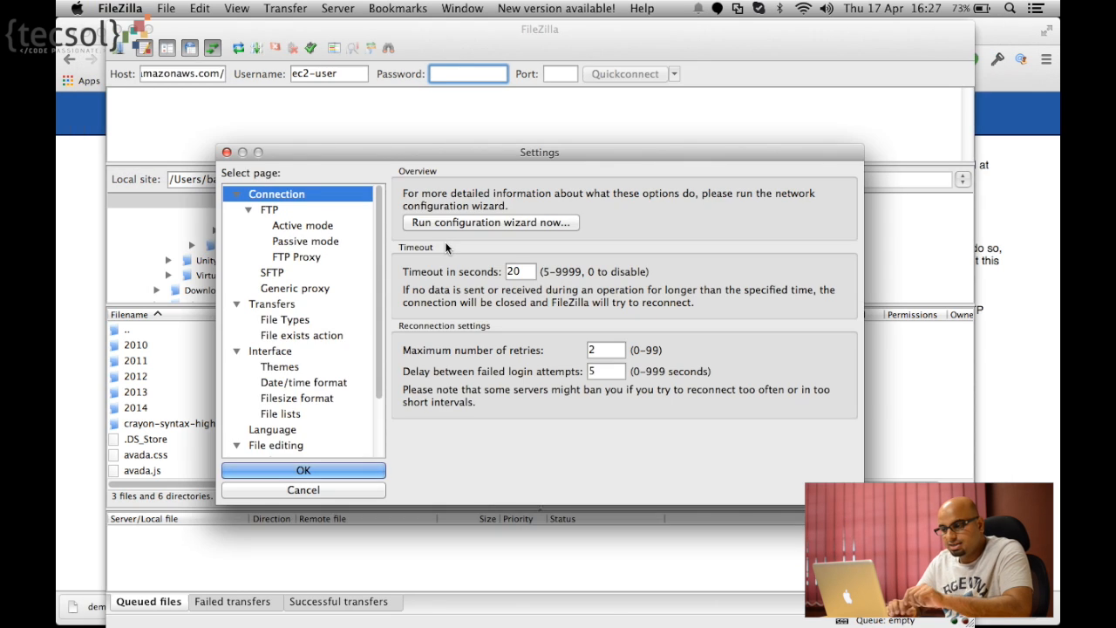
{"action": "left_click", "coordinate": [273, 275]}
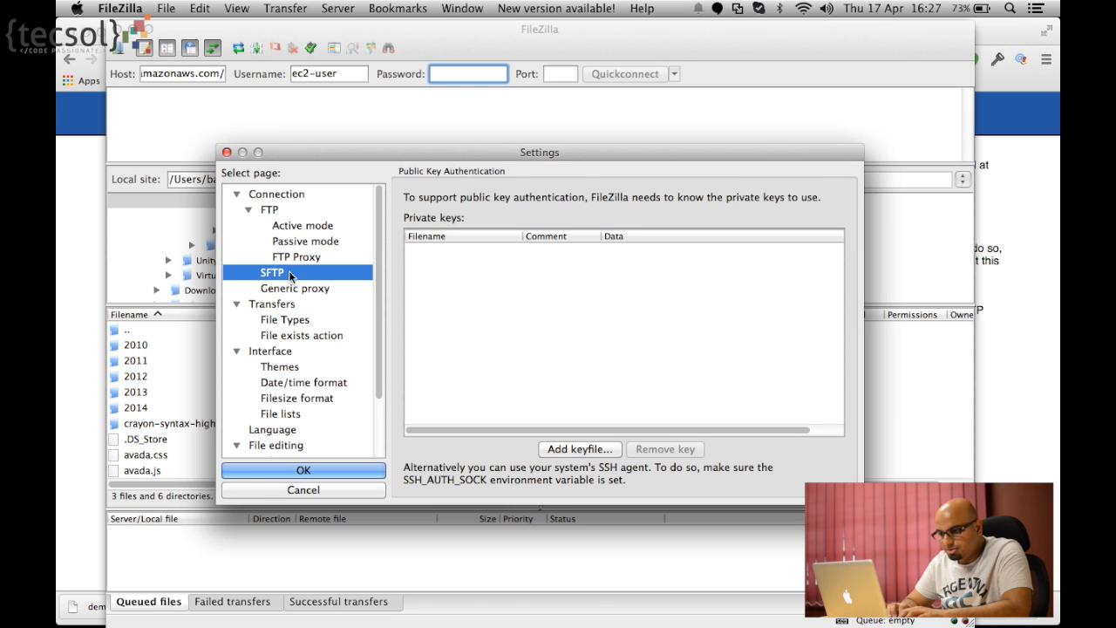
{"action": "left_click", "coordinate": [580, 448]}
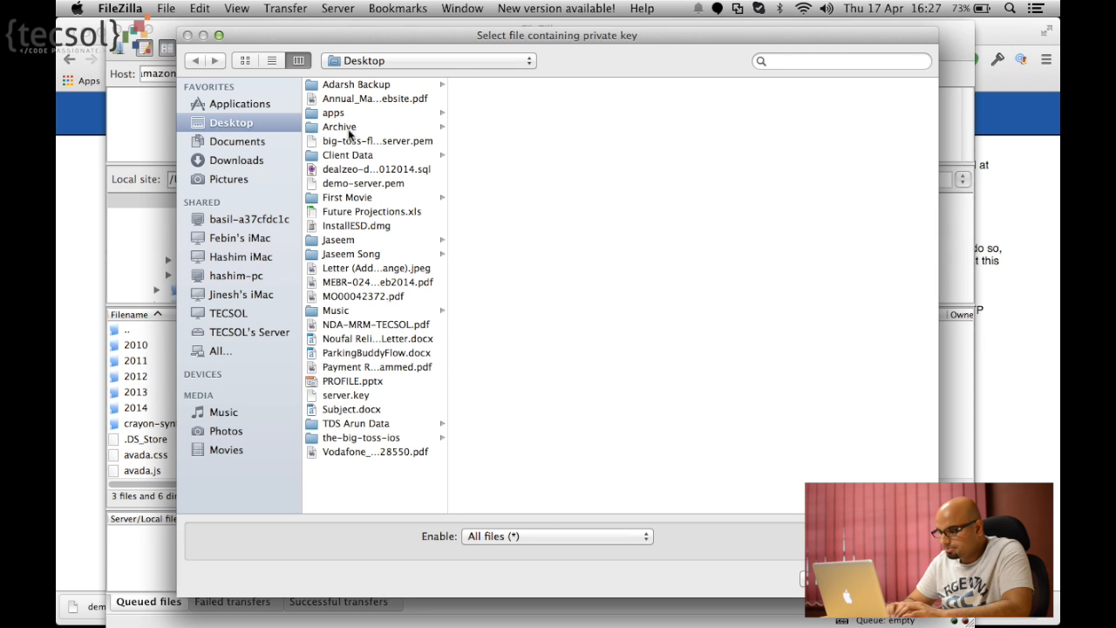
{"action": "left_click", "coordinate": [358, 184]}
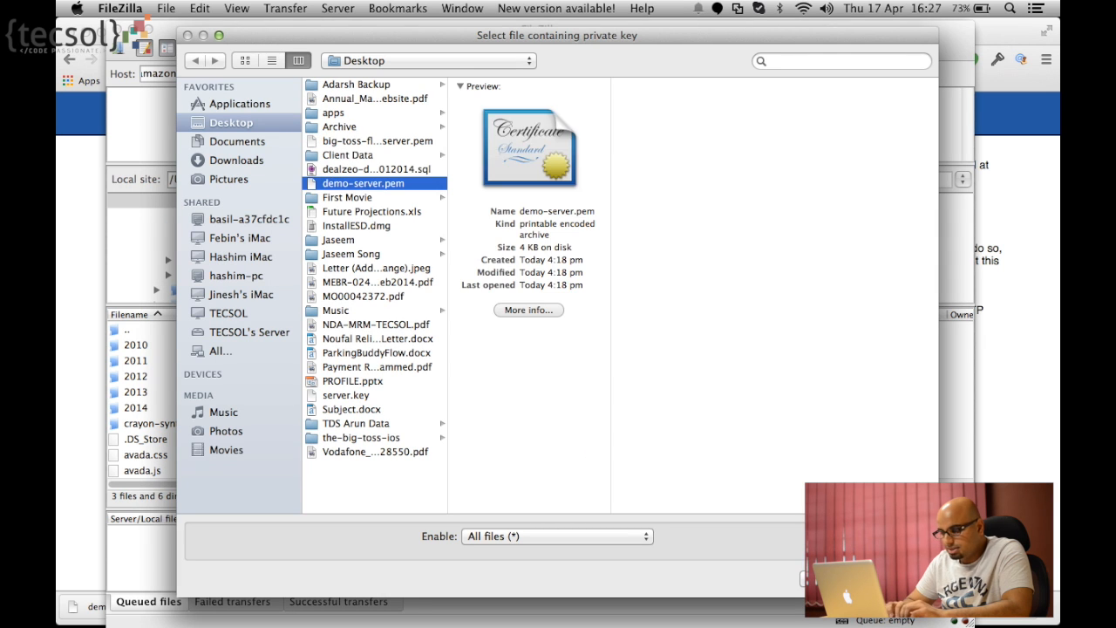
{"action": "left_click", "coordinate": [898, 578]}
- Accept the key conversion, save the PuTTY private key file as test in Documents and confirm the settings
{"action": "left_click", "coordinate": [698, 225]}
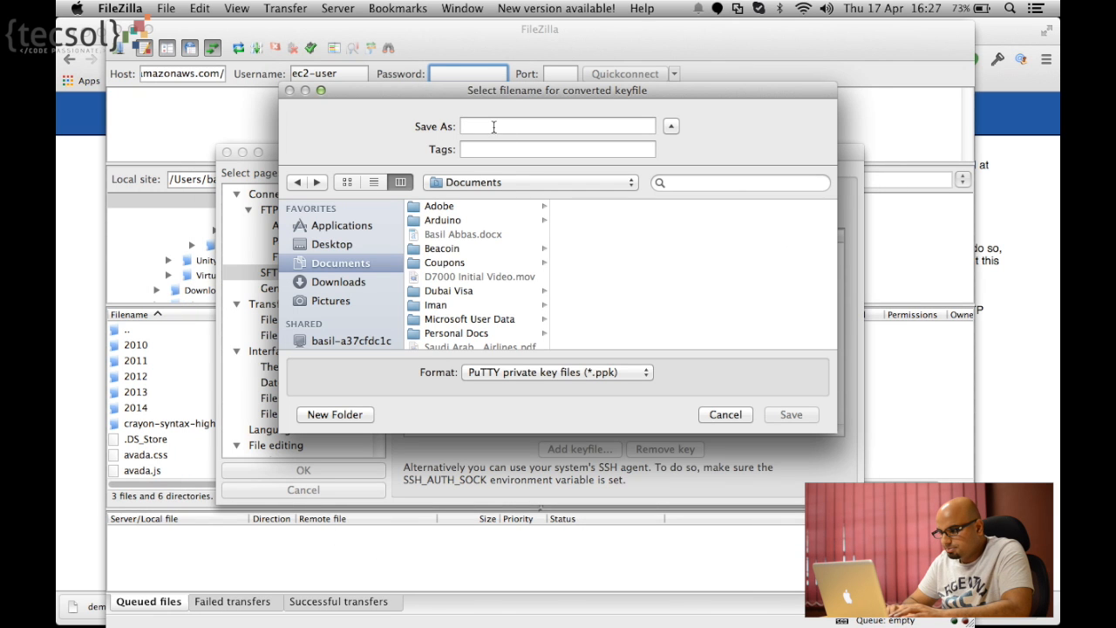
{"action": "type", "text": "test"}
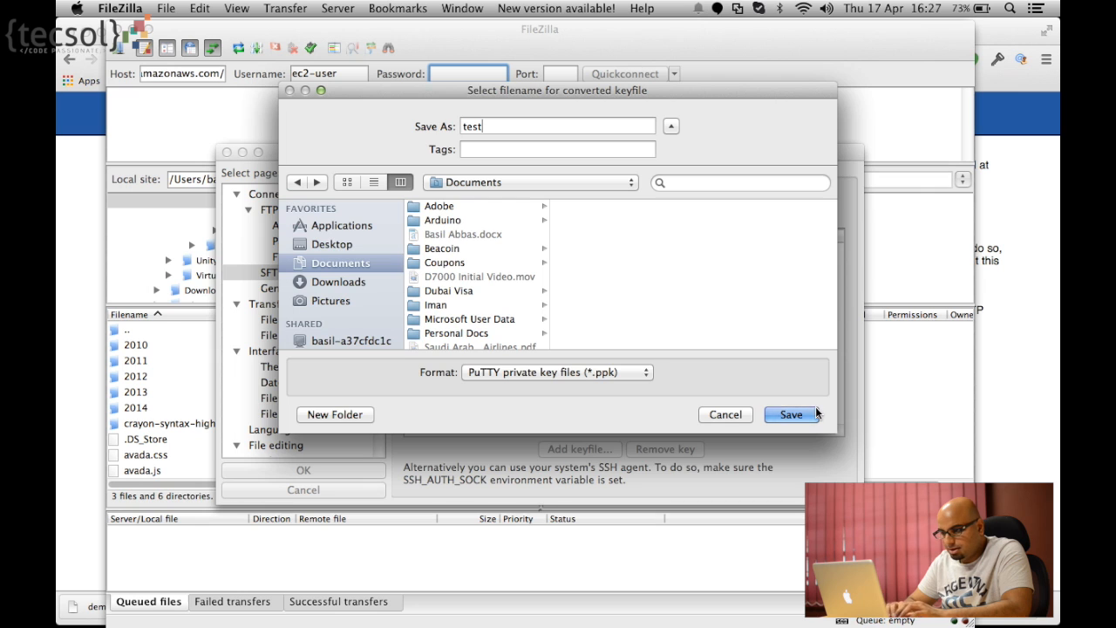
{"action": "left_click", "coordinate": [814, 413]}
{"action": "left_click", "coordinate": [353, 470]}
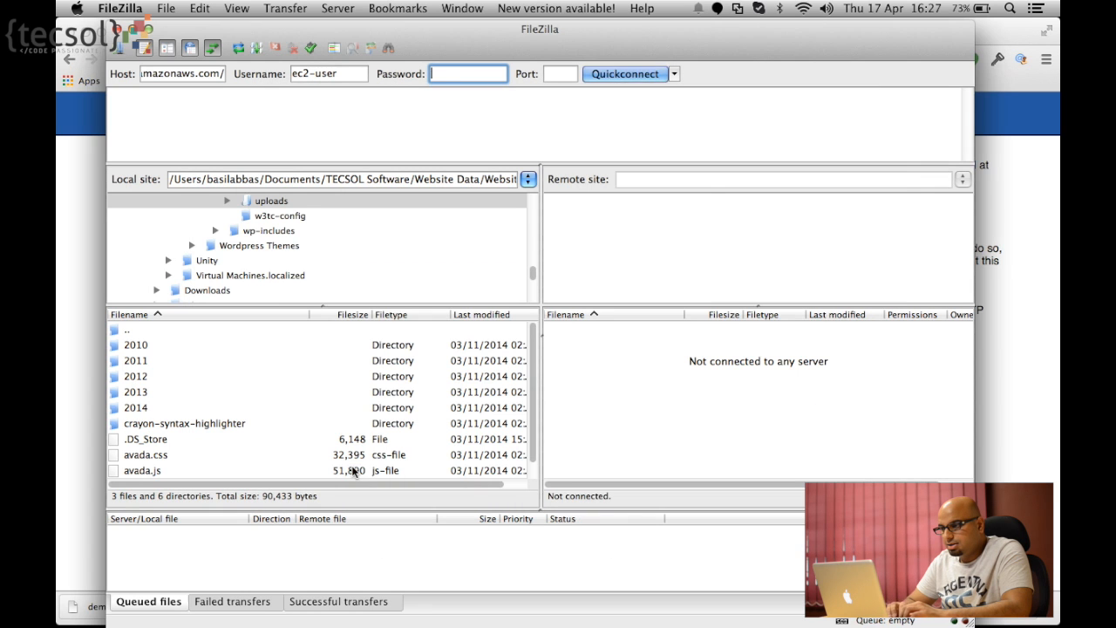
- Try a quick connection to the server as ec2-user without a password
{"action": "left_click", "coordinate": [605, 77]}
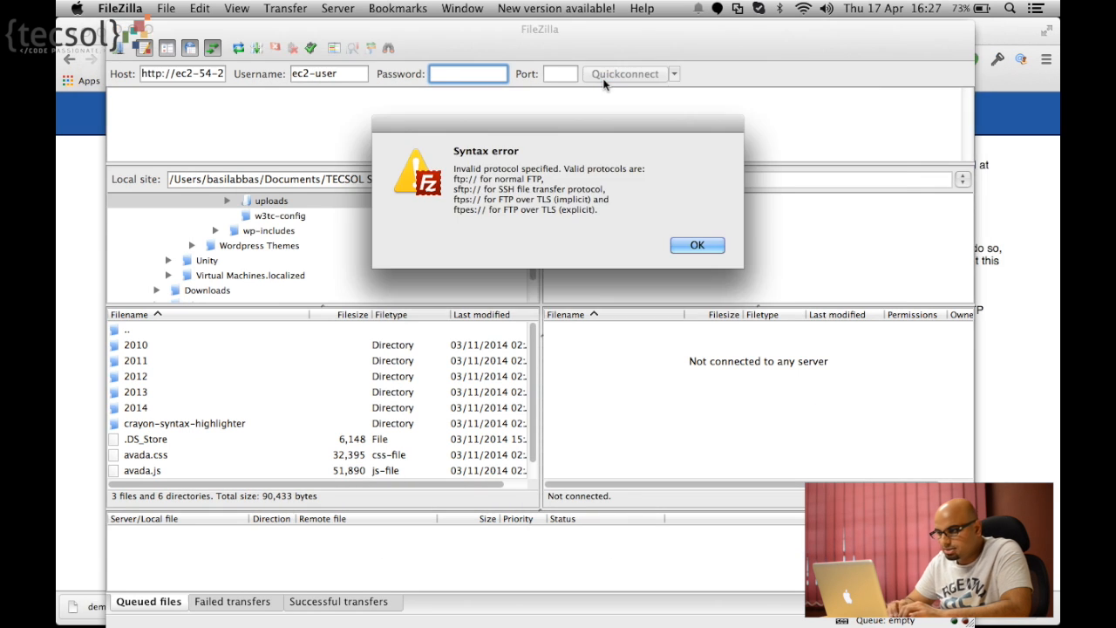
{"action": "left_click", "coordinate": [708, 247]}
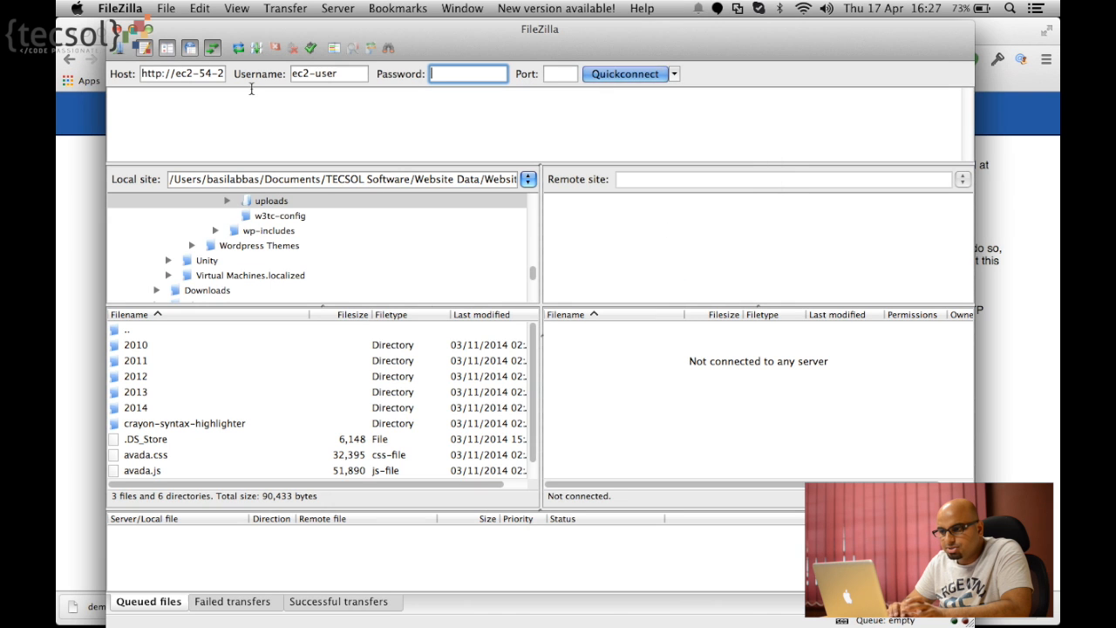
{"action": "left_click", "coordinate": [158, 9]}
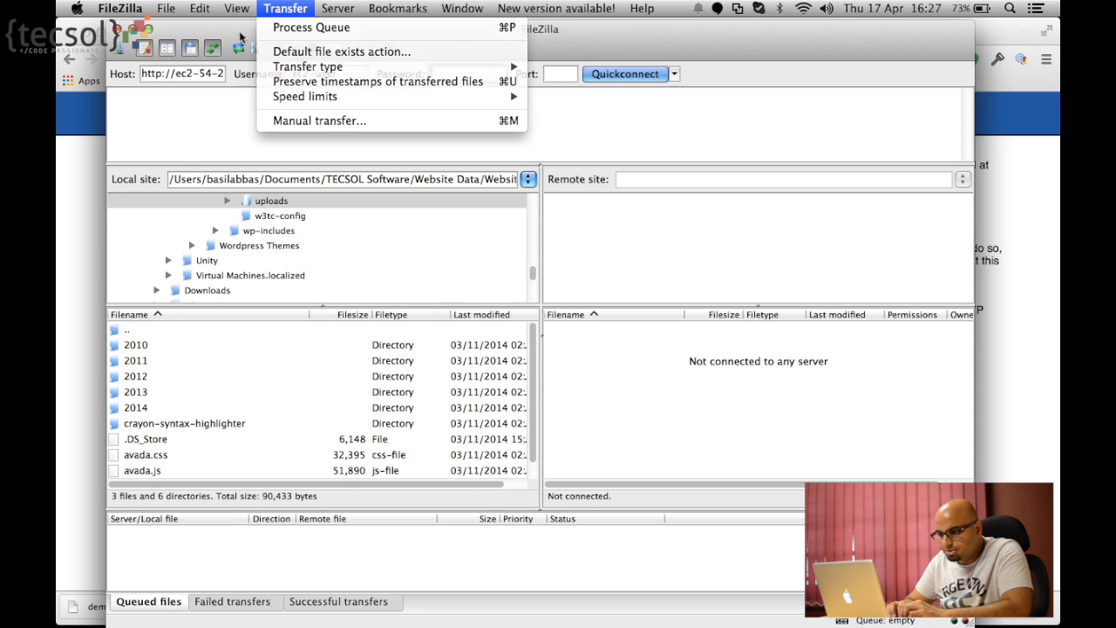
{"action": "left_click", "coordinate": [240, 33]}
- Create a new site called Demo in the Site Manager and enter the copied server address as its host
{"action": "left_click", "coordinate": [118, 47]}
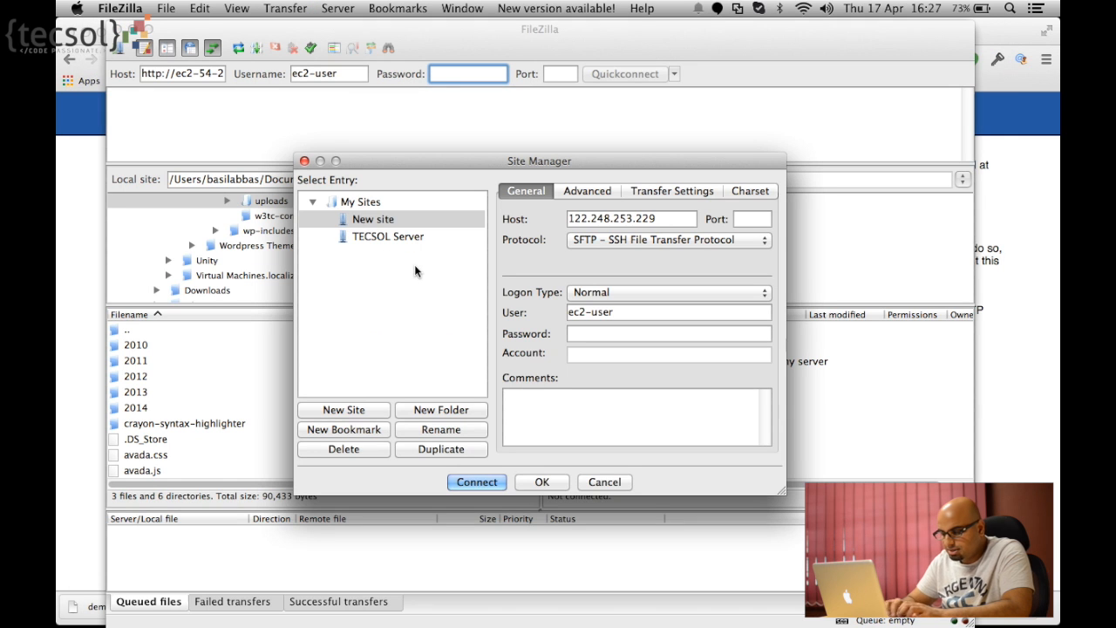
{"action": "left_click", "coordinate": [362, 409]}
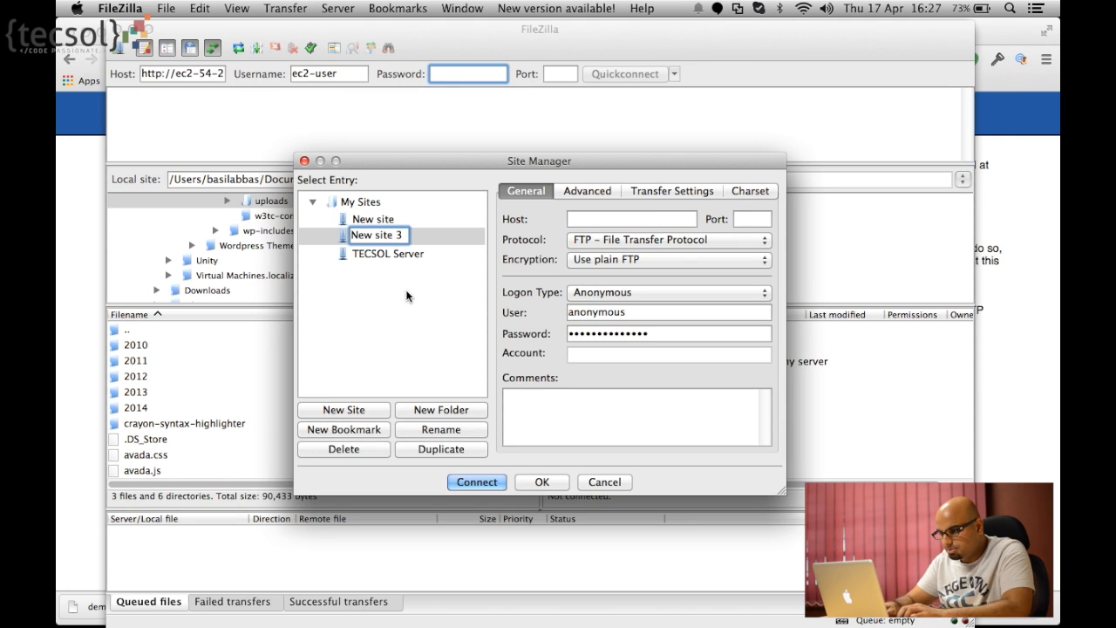
{"action": "type", "text": "em"}
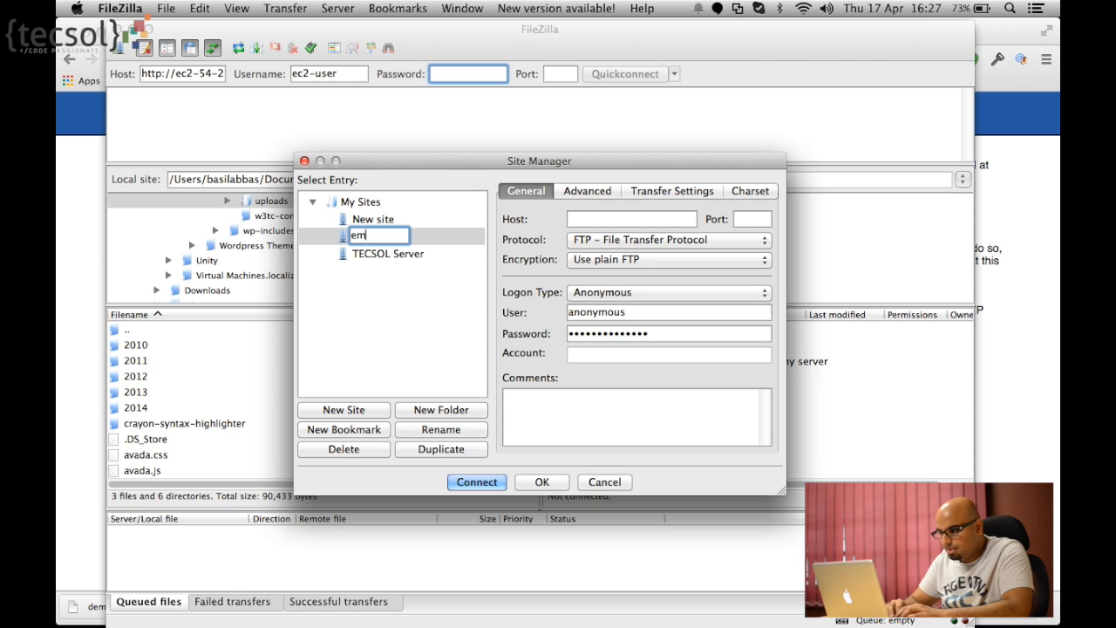
{"action": "type", "text": "o"}
{"action": "left_click", "coordinate": [621, 219]}
{"action": "key", "text": "super+v"}
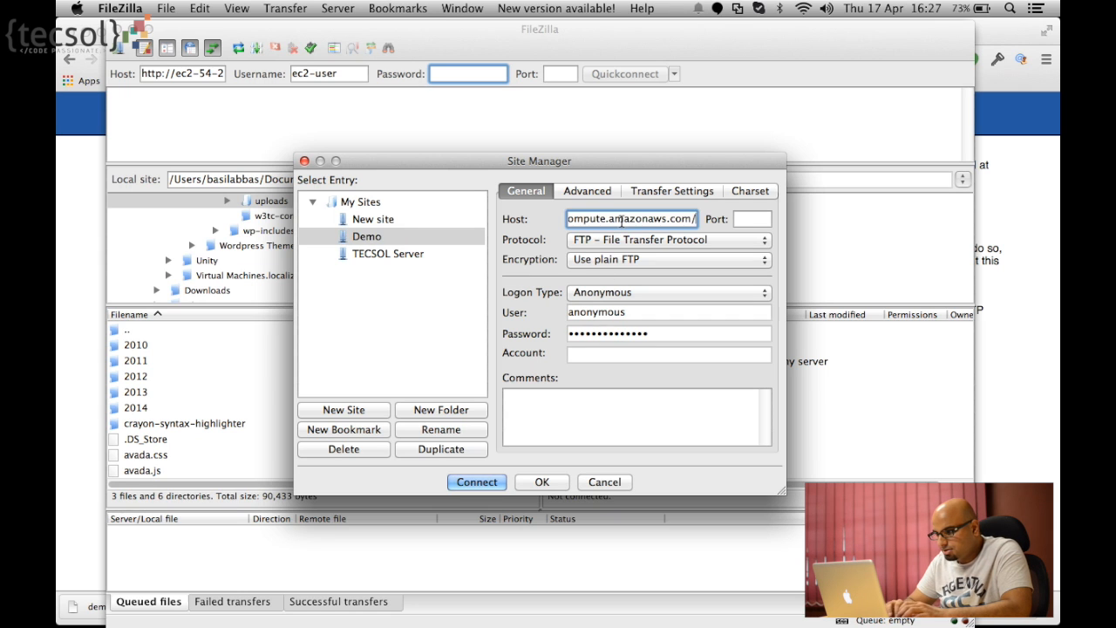
- Set the Demo site's protocol to SFTP - SSH File Transfer Protocol and its logon type to Normal
{"action": "left_click", "coordinate": [739, 239]}
{"action": "left_click", "coordinate": [689, 252]}
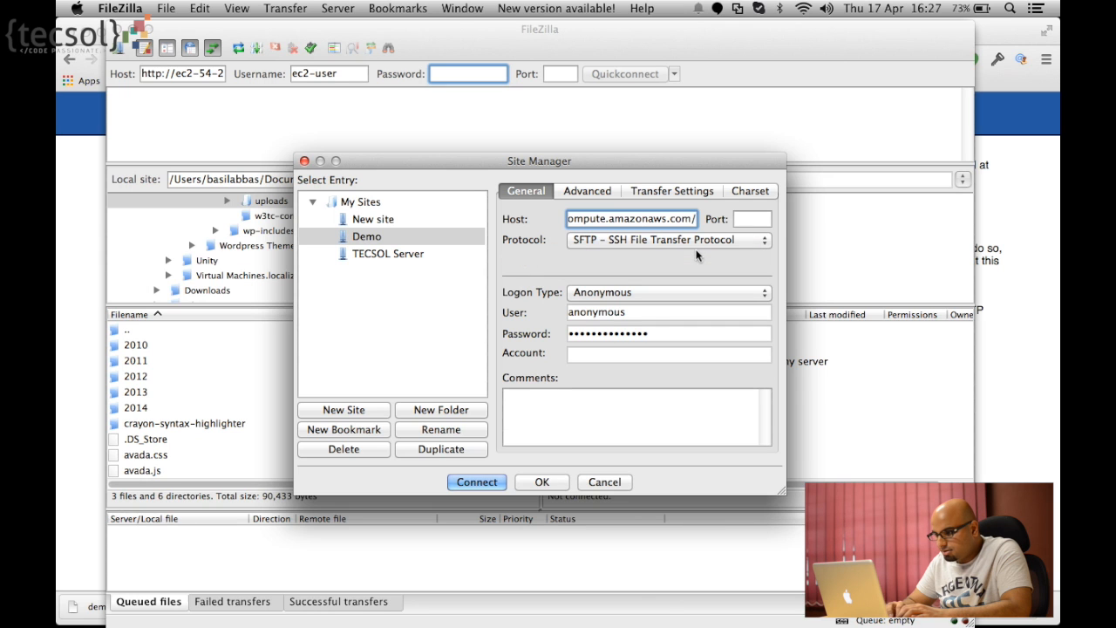
{"action": "left_click", "coordinate": [646, 297]}
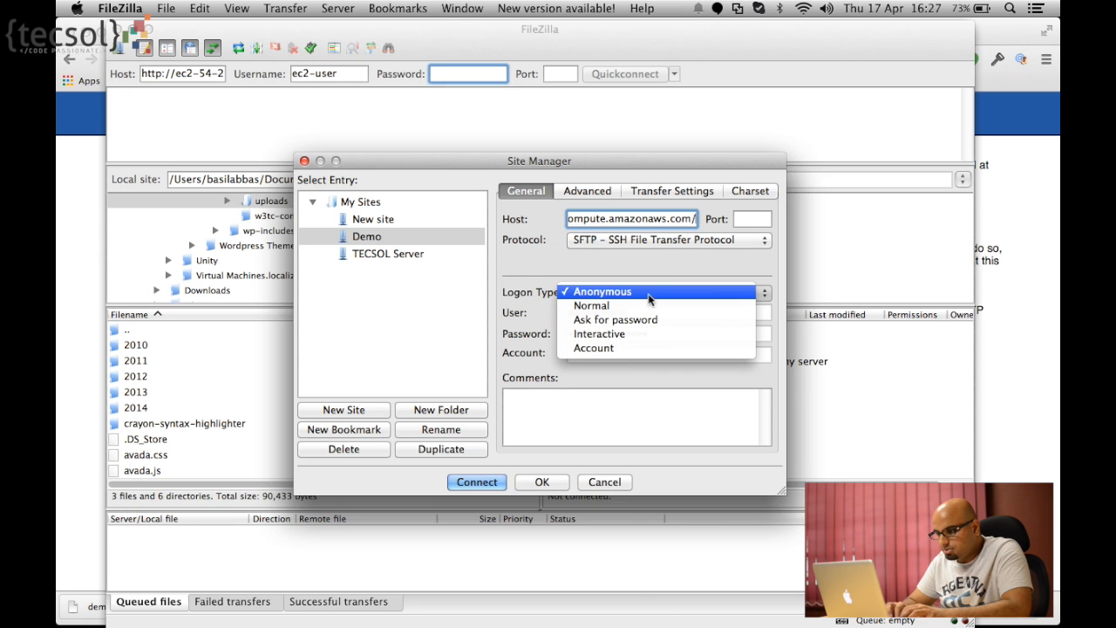
{"action": "left_click", "coordinate": [672, 266]}
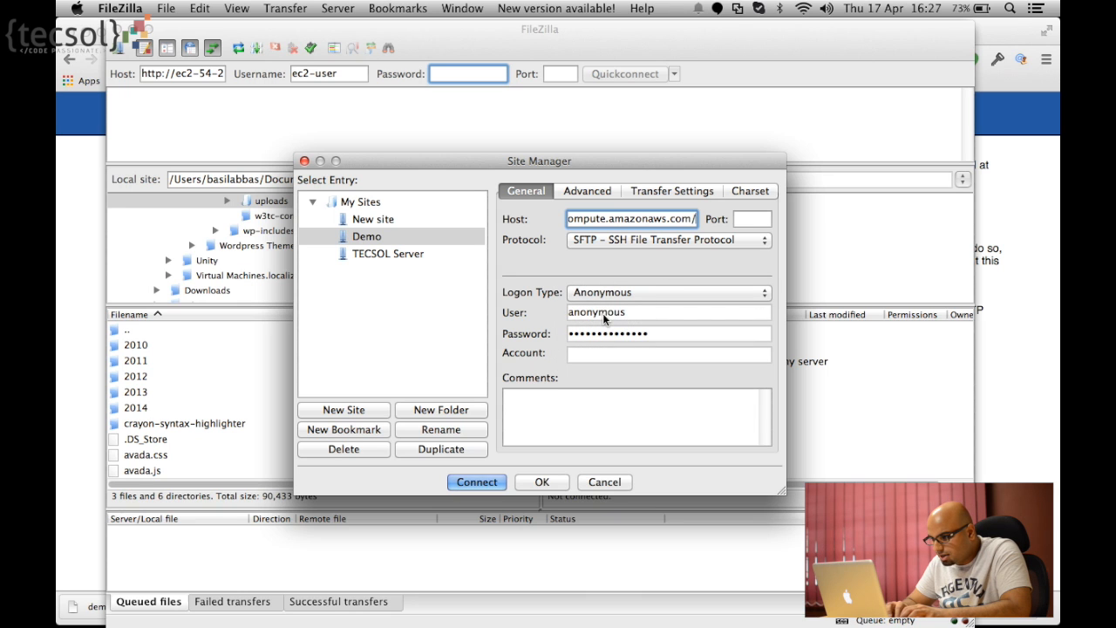
{"action": "left_click", "coordinate": [635, 291]}
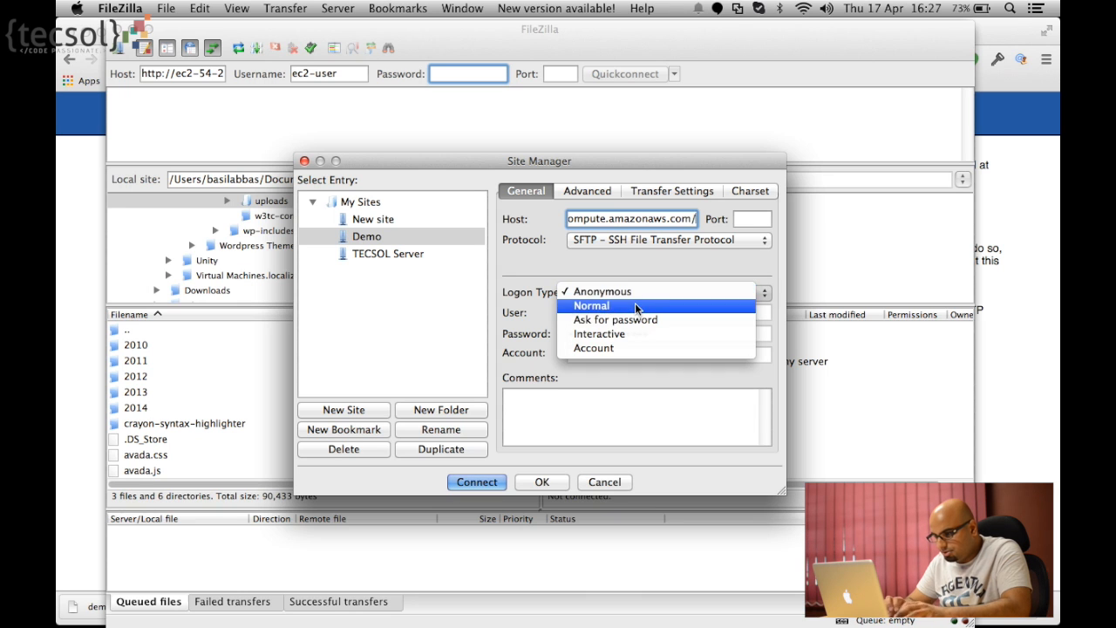
{"action": "left_click", "coordinate": [635, 302]}
- Set the Demo site's user to ec2-user, clear the password field and connect to the site
{"action": "left_click", "coordinate": [625, 311]}
{"action": "double_click", "coordinate": [620, 311]}
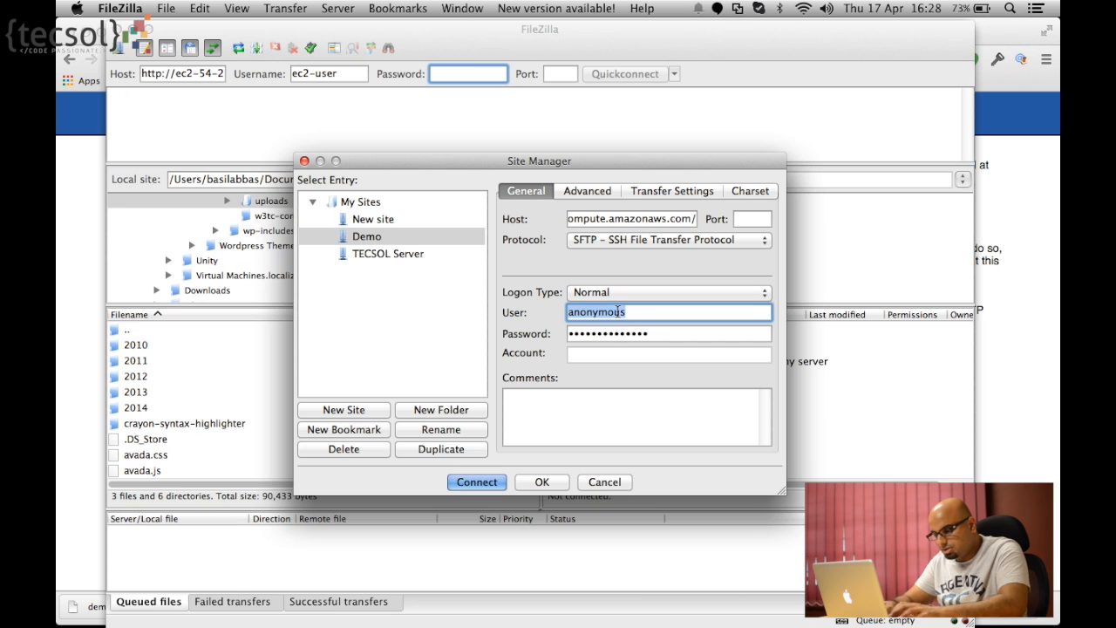
{"action": "type", "text": "ec2-"}
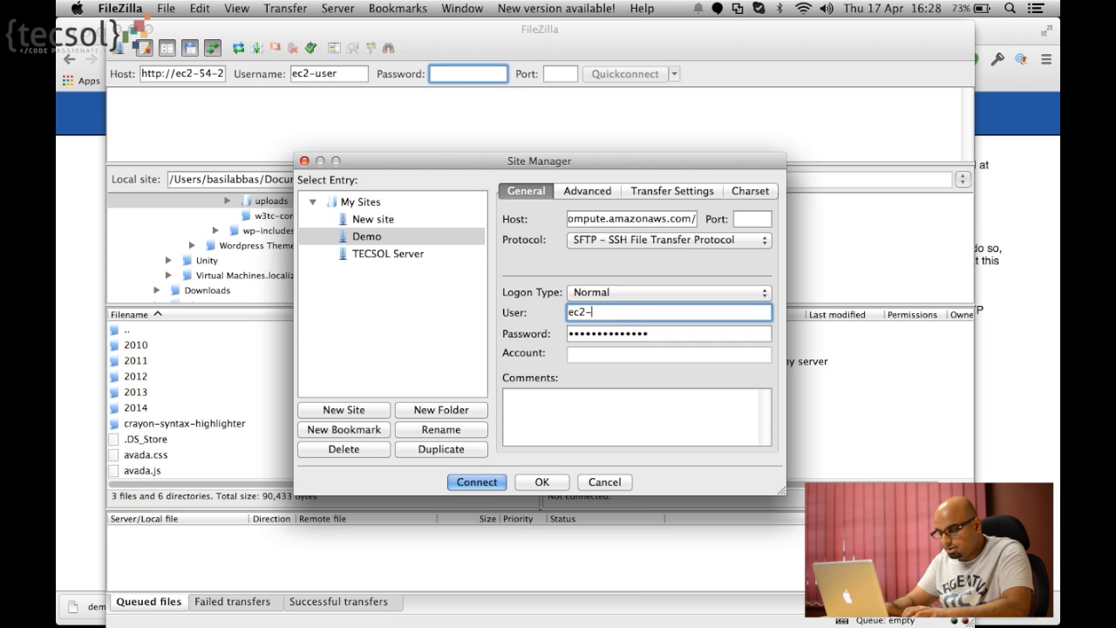
{"action": "type", "text": "user"}
{"action": "key", "text": "Tab"}
{"action": "key", "text": "super+a"}
{"action": "key", "text": "BackSpace"}
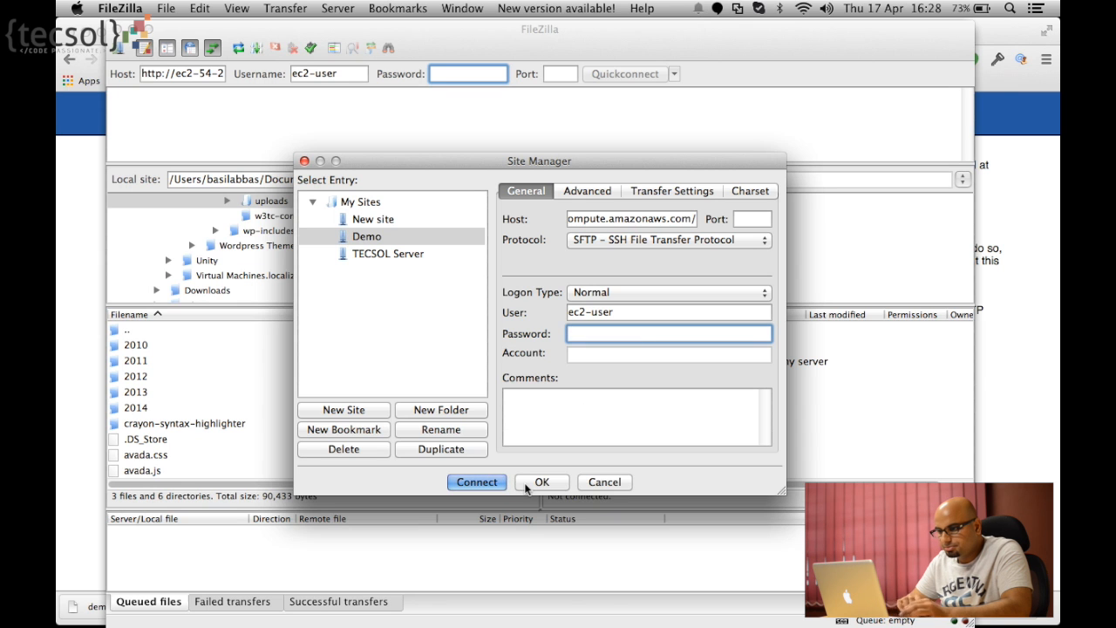
{"action": "left_click", "coordinate": [476, 482]}
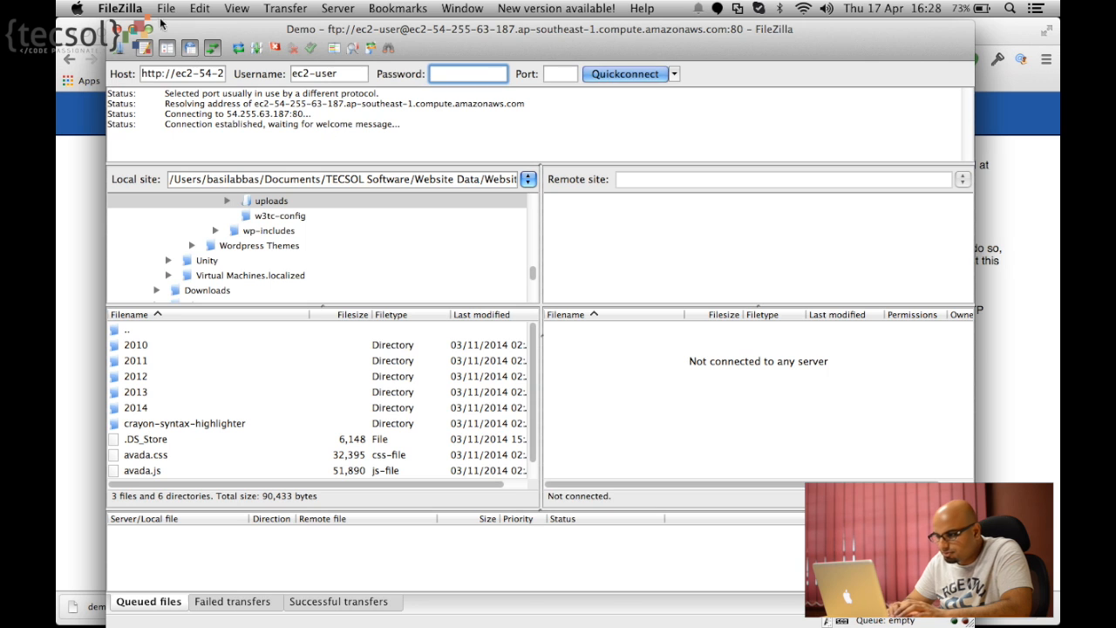
- Change the saved Demo site's protocol to SFTP and reconnect in the current tab, aborting the previous connection
{"action": "left_click", "coordinate": [120, 51]}
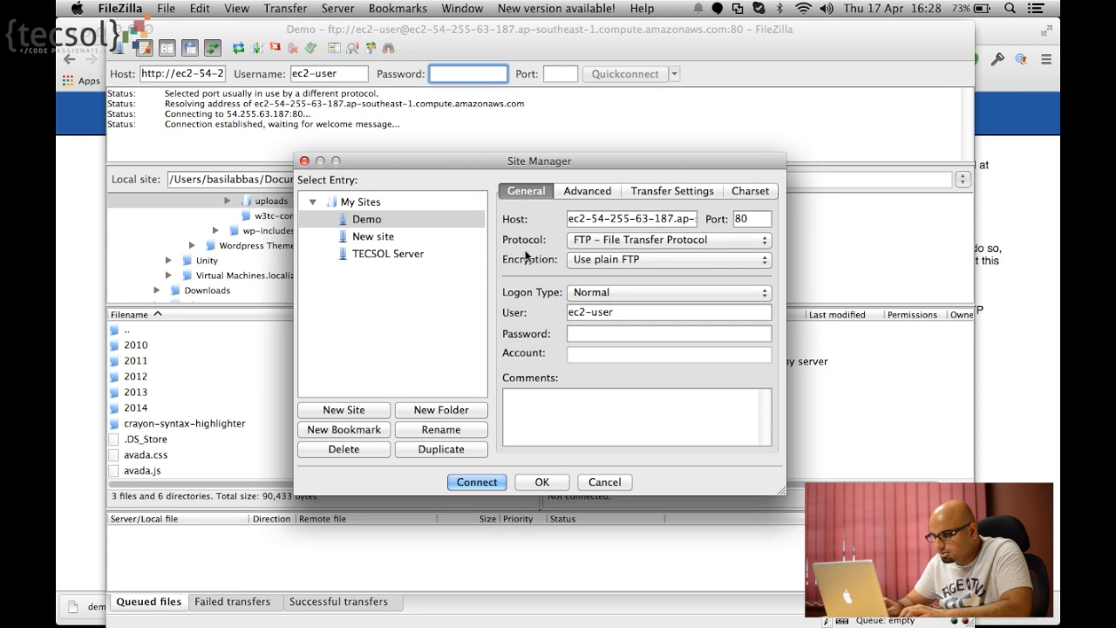
{"action": "left_click", "coordinate": [668, 219]}
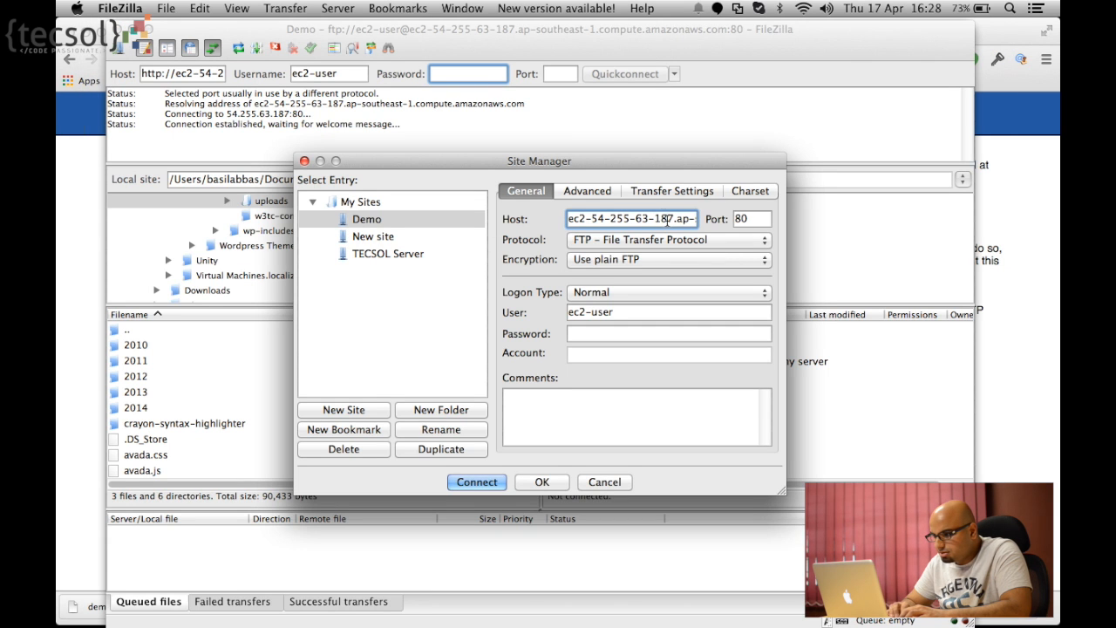
{"action": "left_click", "coordinate": [680, 241]}
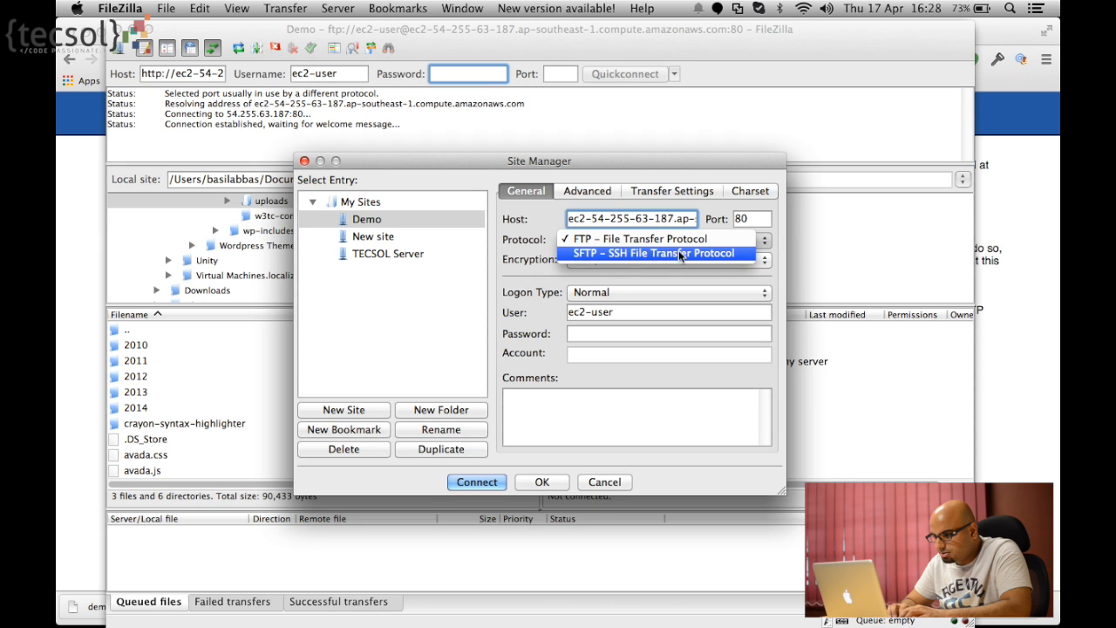
{"action": "left_click", "coordinate": [680, 254]}
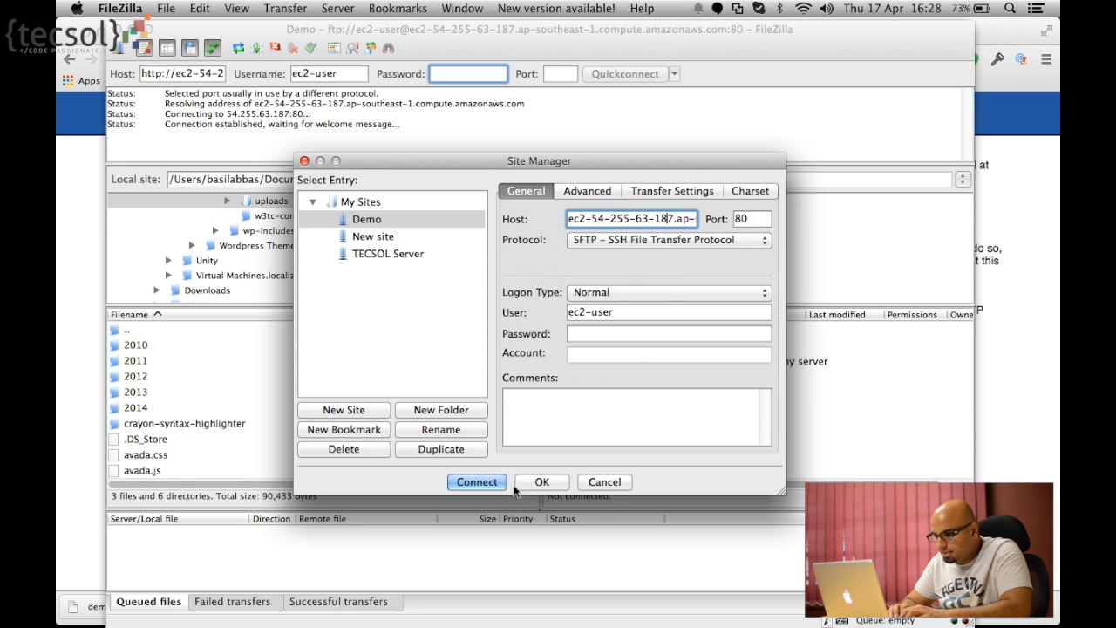
{"action": "left_click", "coordinate": [479, 482]}
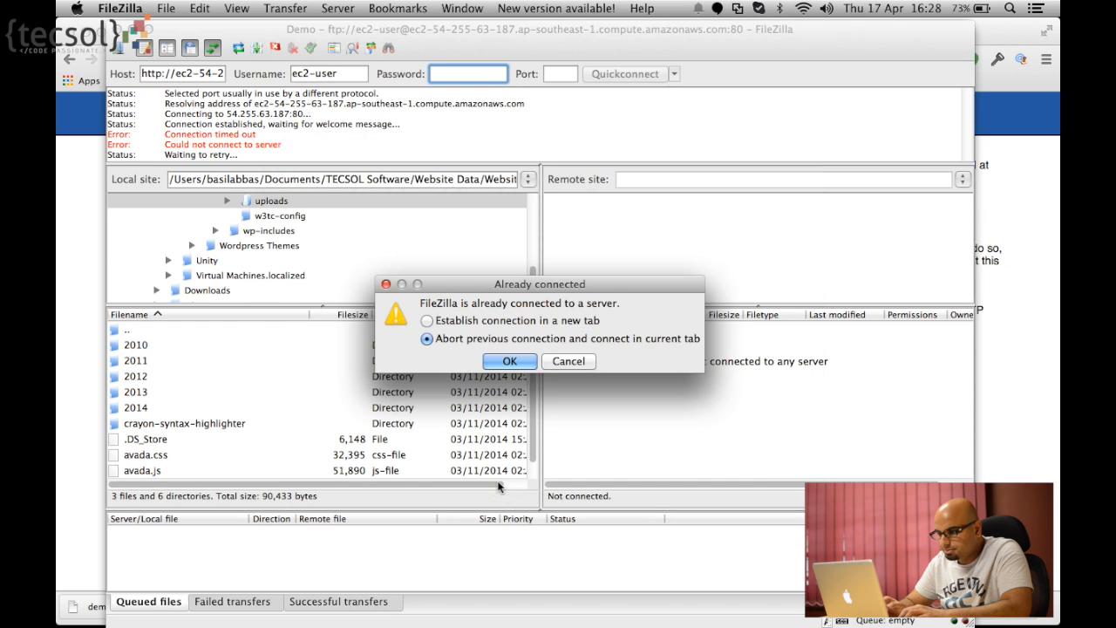
{"action": "left_click", "coordinate": [510, 361]}
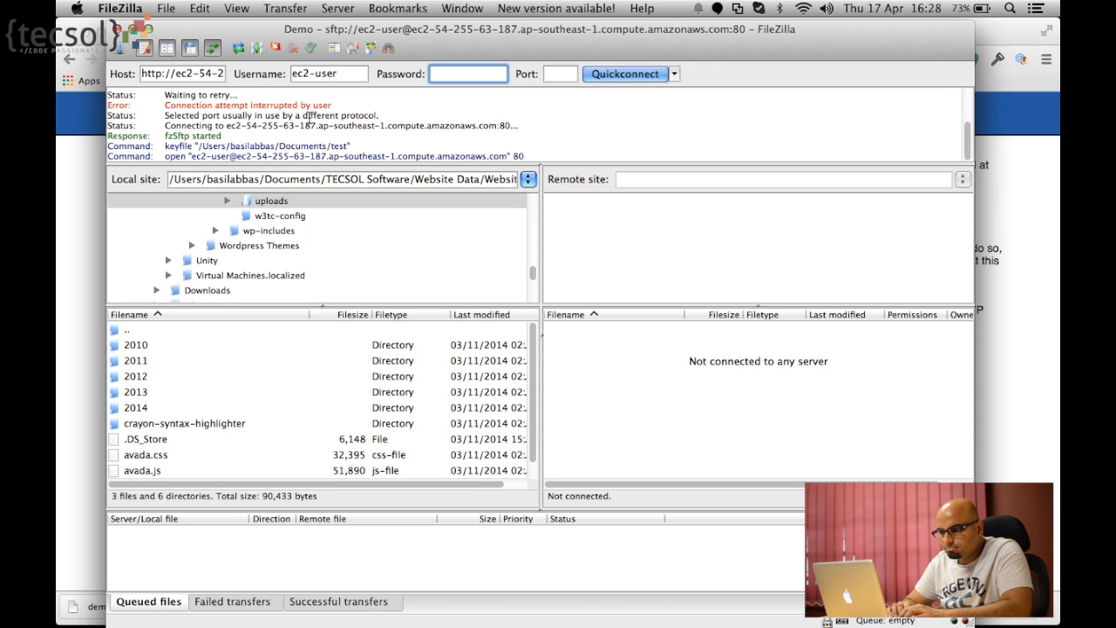
- Look through the connection log, then check the host address and port in the Demo site's settings
{"action": "scroll", "coordinate": [297, 147], "scroll_direction": "up", "scroll_amount": 1}
{"action": "scroll", "coordinate": [297, 146], "scroll_direction": "up", "scroll_amount": 3}
{"action": "scroll", "coordinate": [297, 144], "scroll_direction": "down", "scroll_amount": 5}
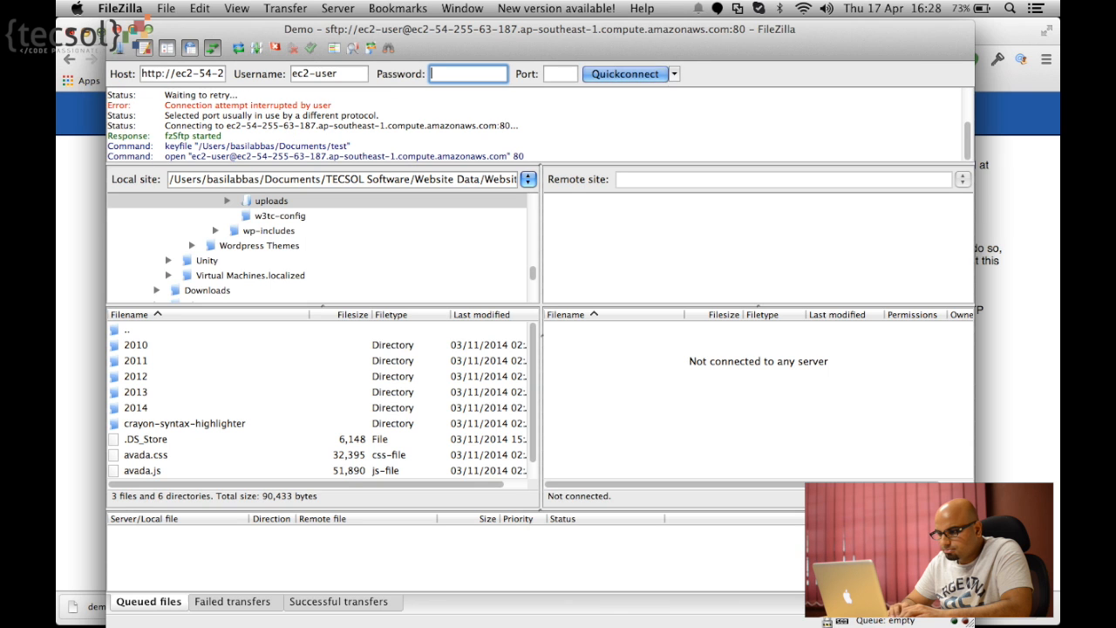
{"action": "left_click", "coordinate": [120, 48]}
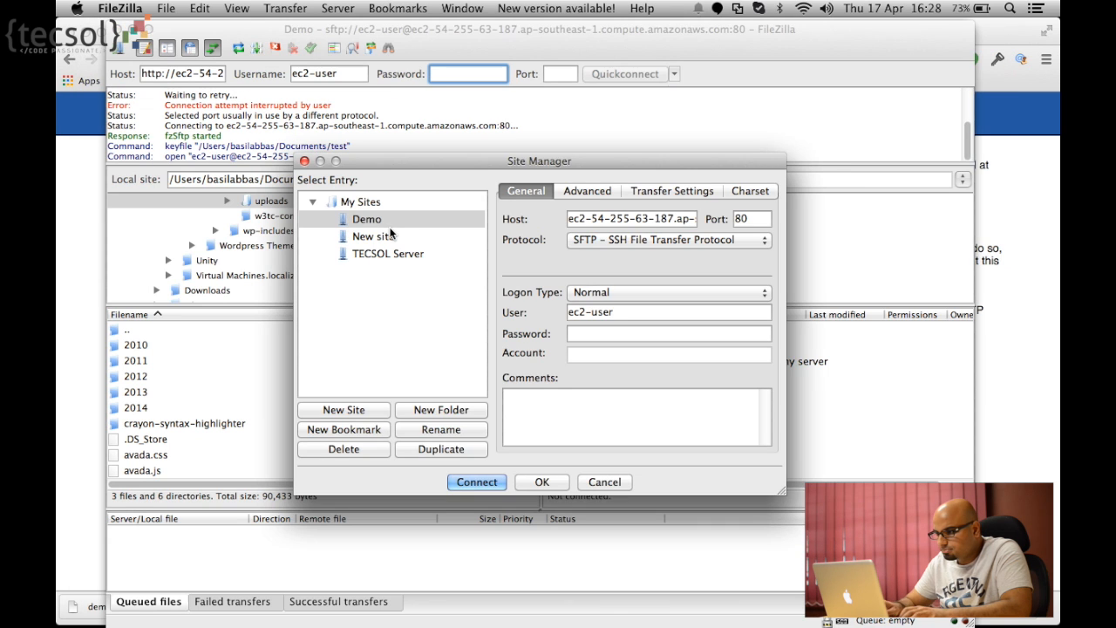
{"action": "left_click", "coordinate": [641, 222]}
{"action": "key", "text": "super+Right"}
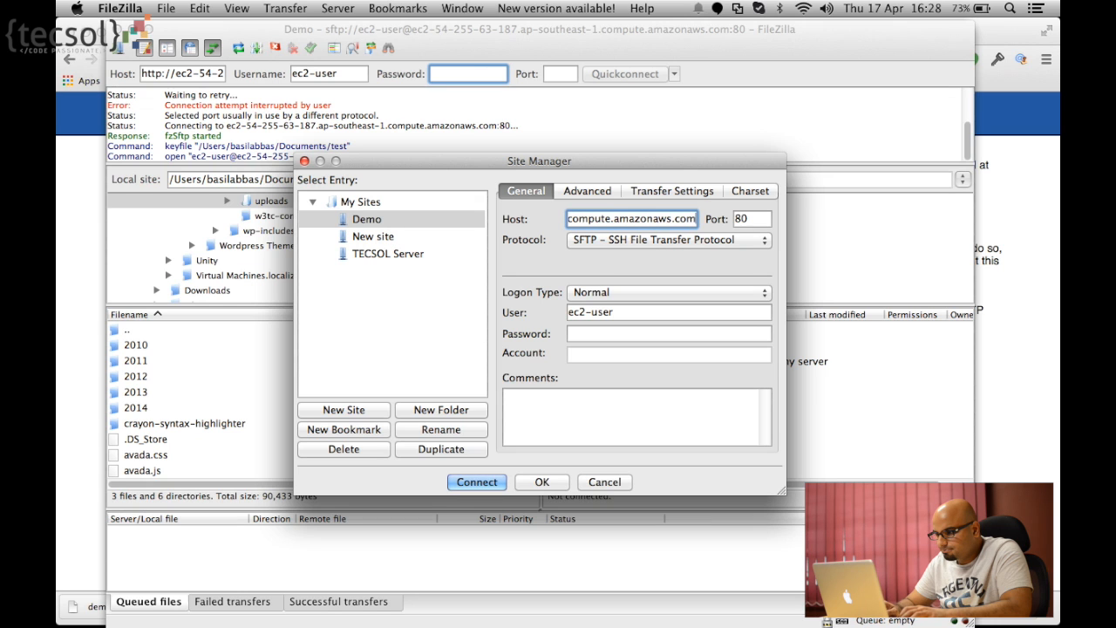
{"action": "key", "text": "super+Left"}
{"action": "key", "text": "super+Right"}
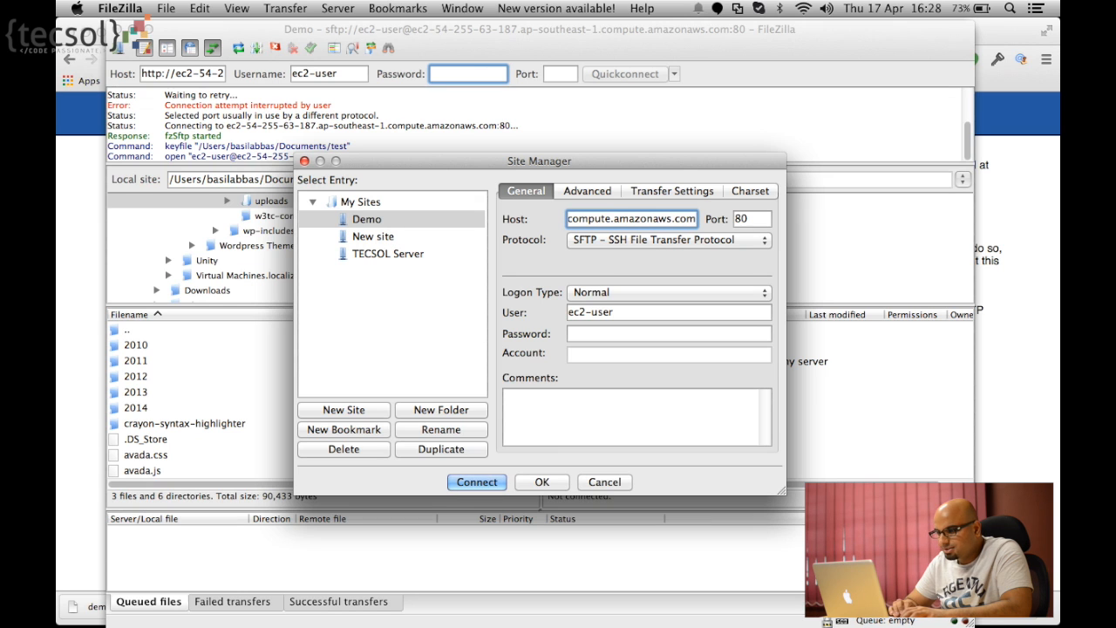
{"action": "left_click", "coordinate": [755, 220]}
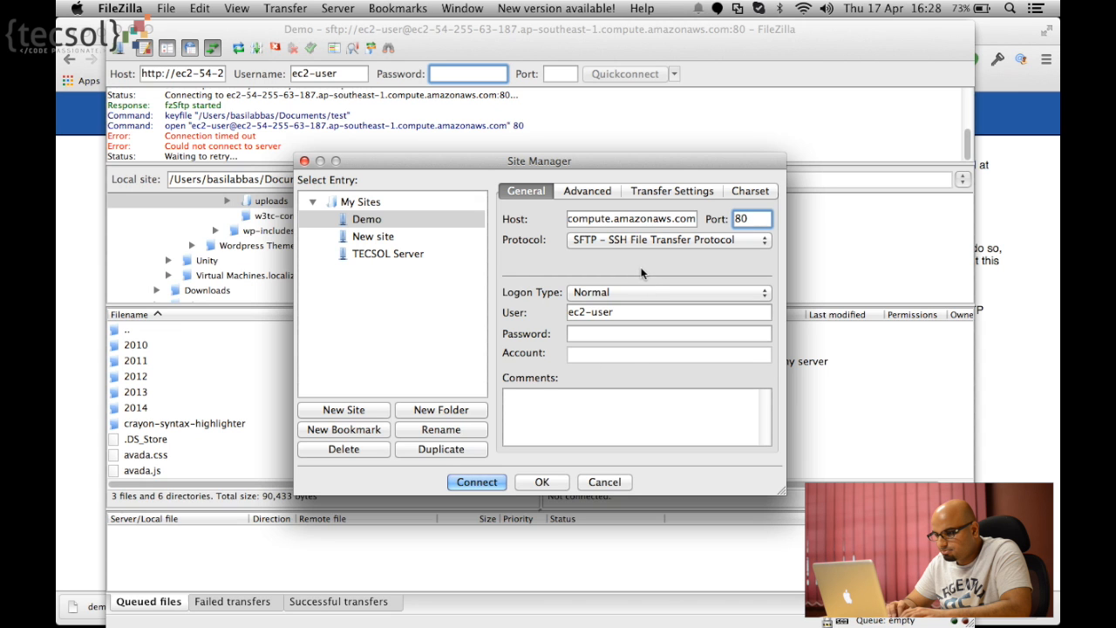
{"action": "left_click", "coordinate": [534, 483]}
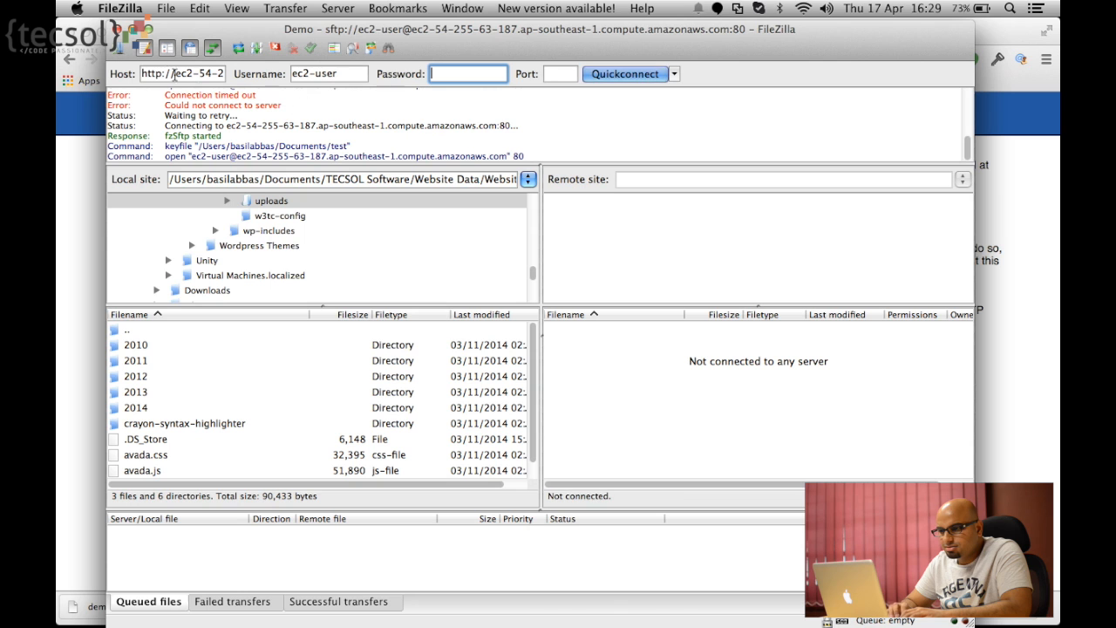
- Reconnect to the saved Demo site in the current tab, aborting the previous connection
{"action": "left_click", "coordinate": [119, 52]}
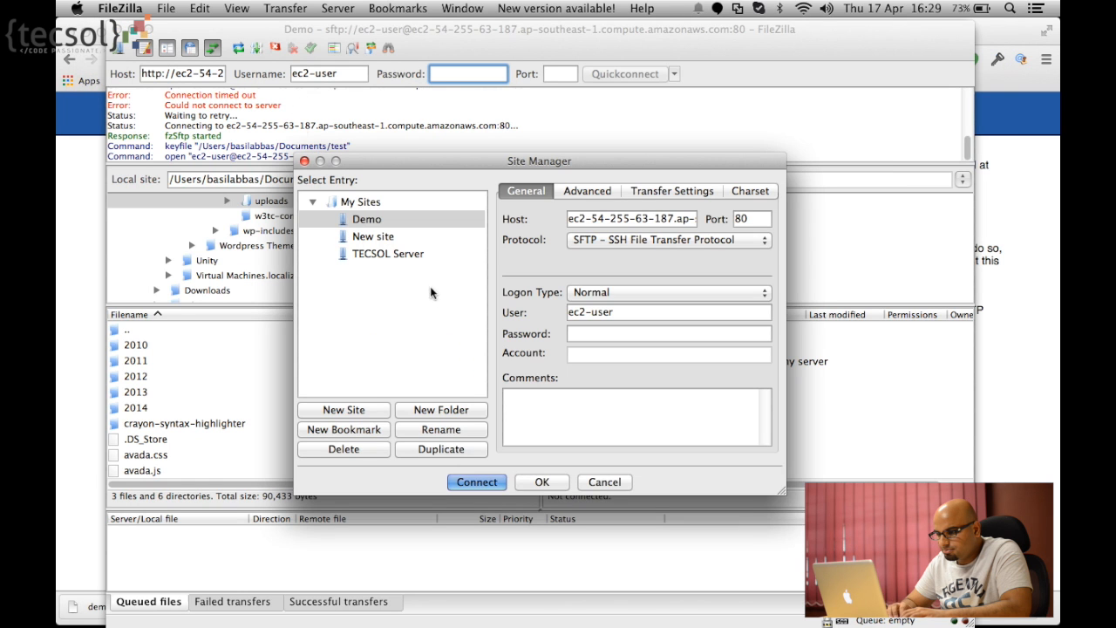
{"action": "left_click", "coordinate": [486, 482]}
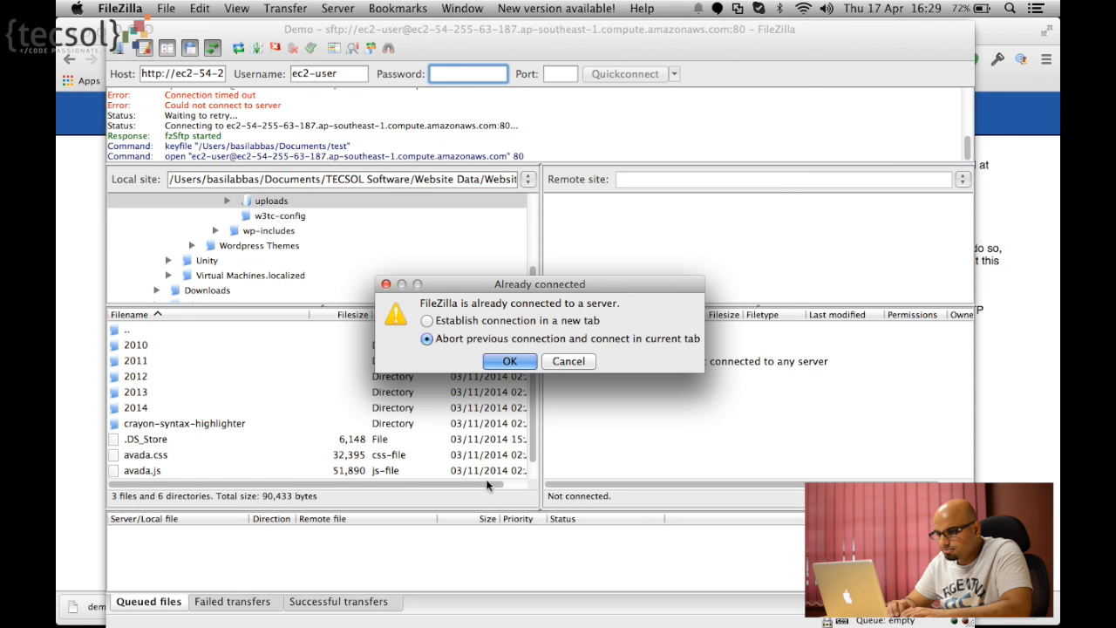
{"action": "left_click", "coordinate": [520, 361]}
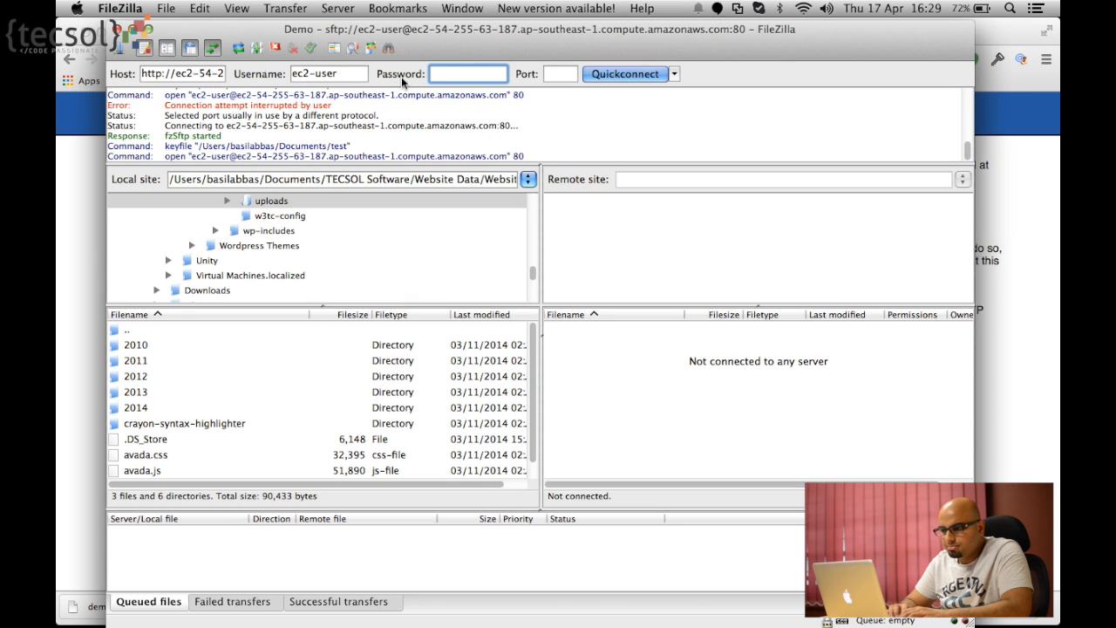
- Replace the Demo site's host with the address copied from the Apache test page in Chrome, ec2-54-255-63-187.ap-southeast-1.compute.amazonaws.com
{"action": "left_click", "coordinate": [120, 47]}
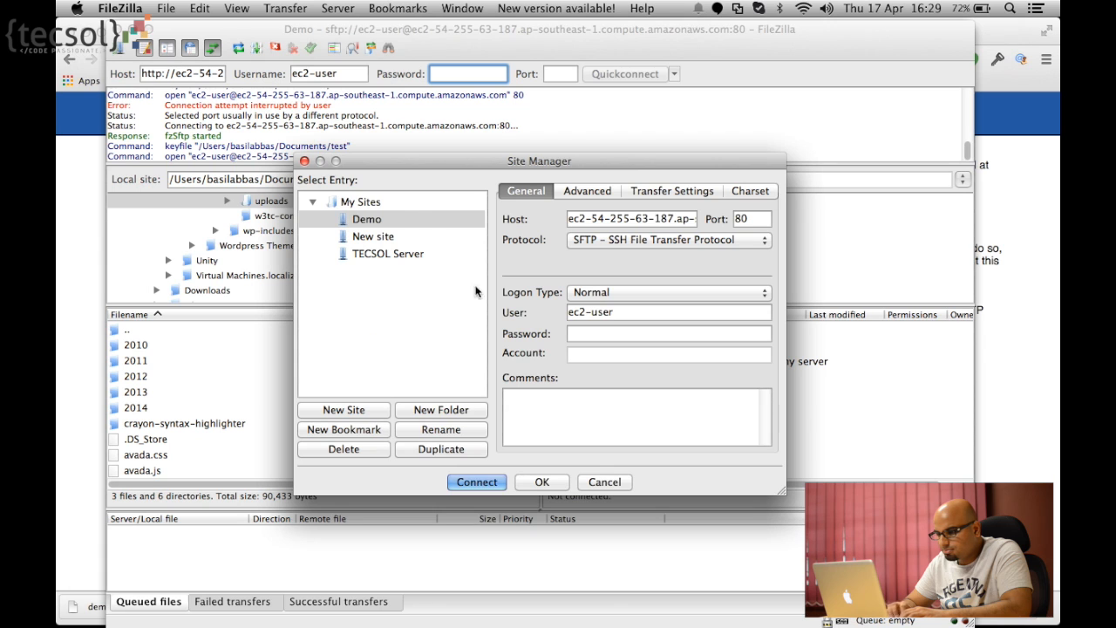
{"action": "left_click", "coordinate": [426, 223]}
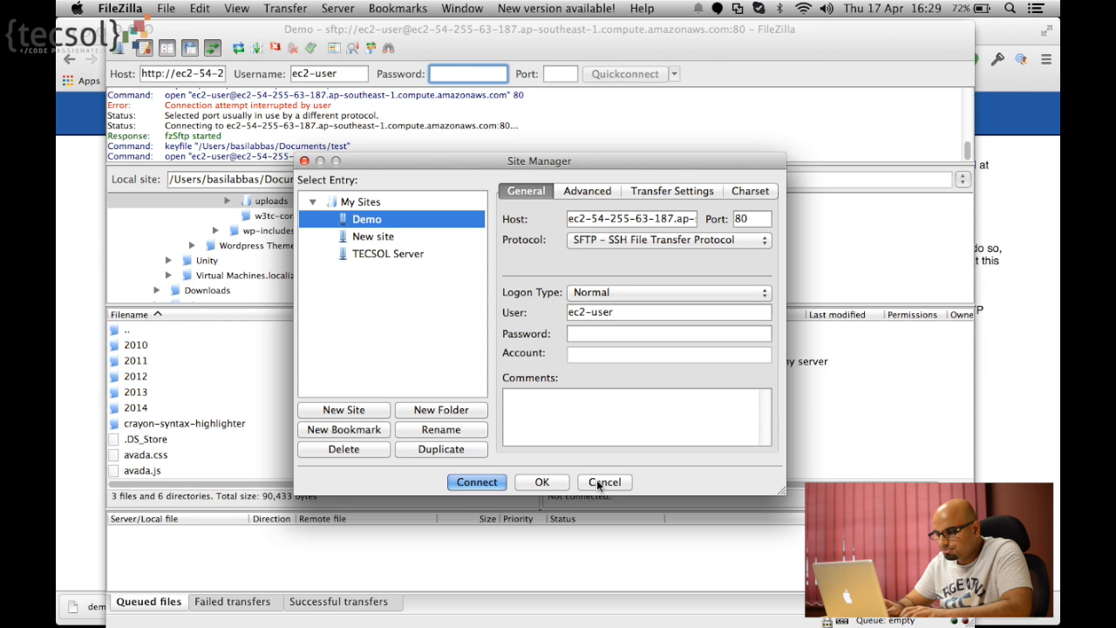
{"action": "left_click", "coordinate": [648, 221]}
{"action": "key", "text": "super+Right"}
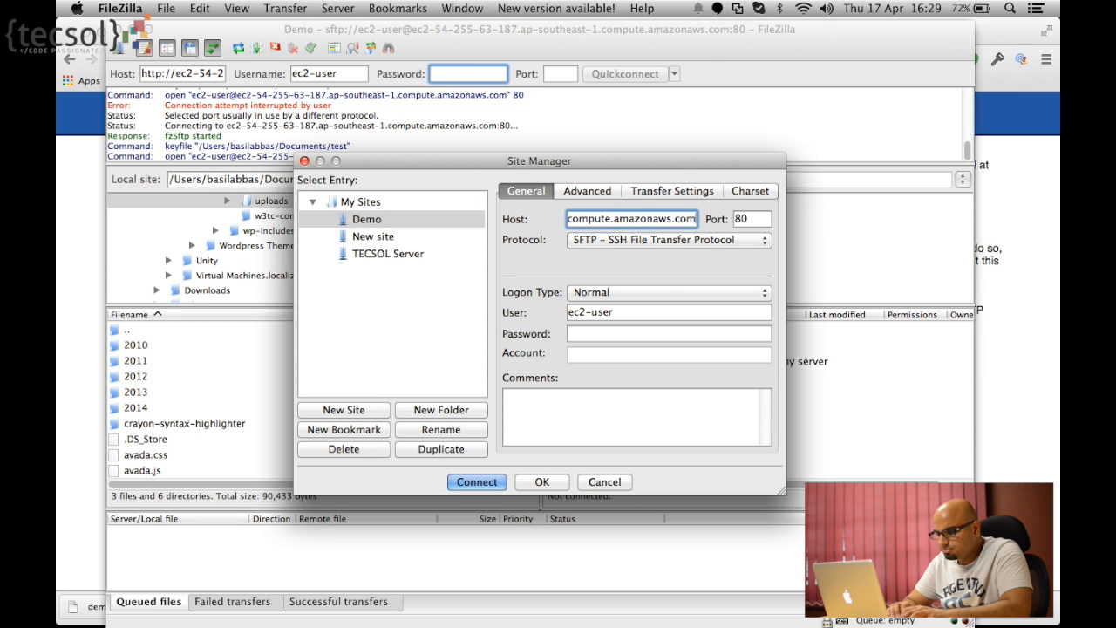
{"action": "key", "text": "super+Left"}
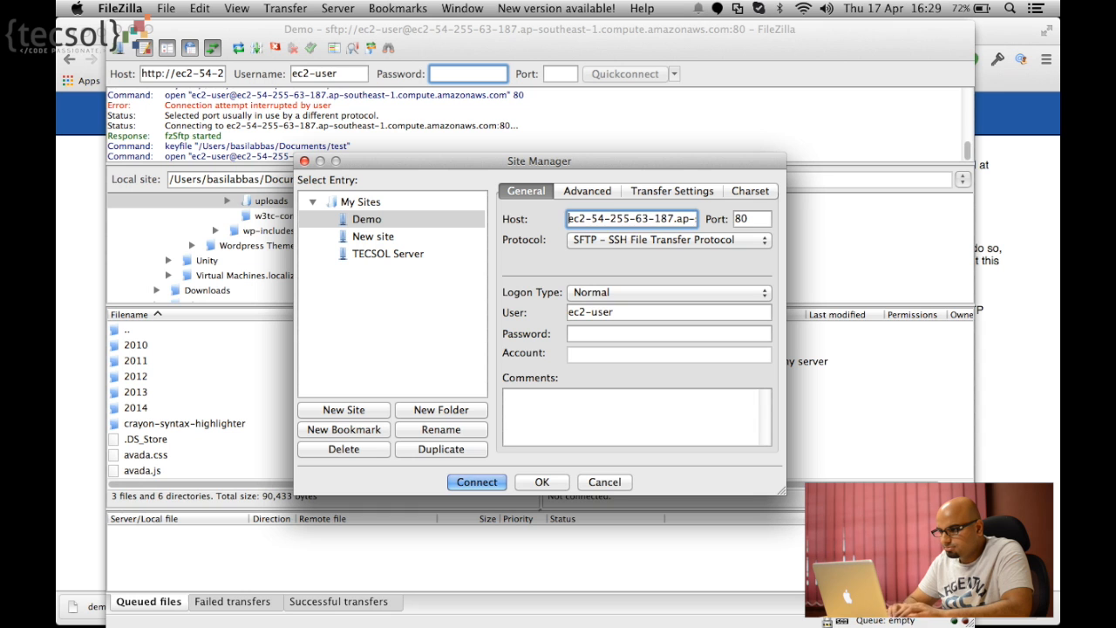
{"action": "key", "text": "super+a"}
{"action": "key", "text": "BackSpace"}
{"action": "left_click", "coordinate": [980, 258]}
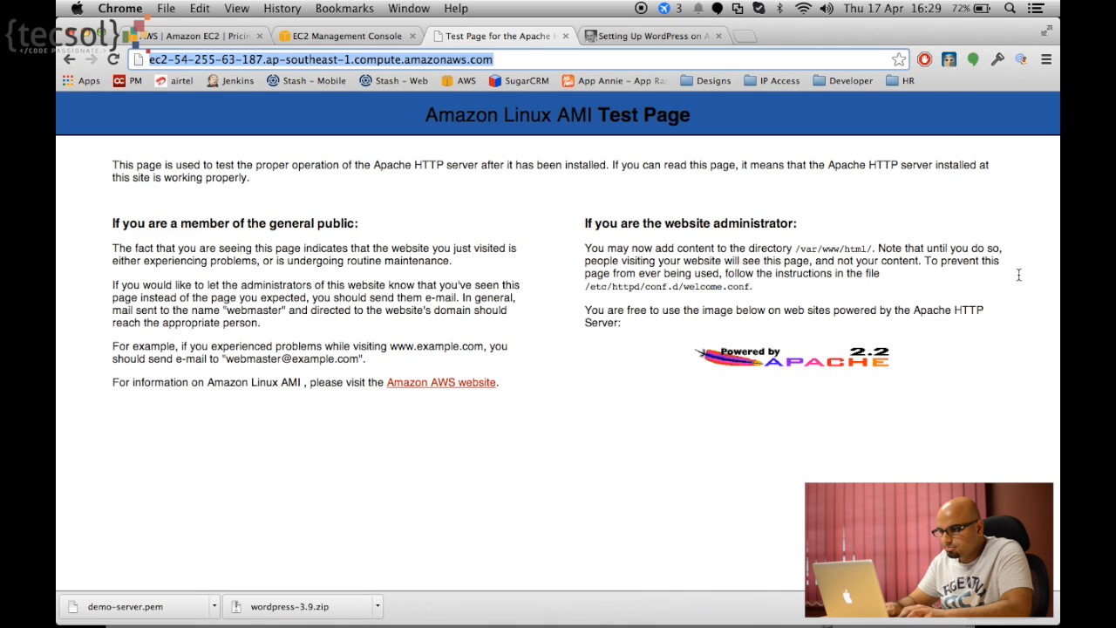
{"action": "left_click", "coordinate": [407, 58]}
{"action": "left_click", "coordinate": [632, 603]}
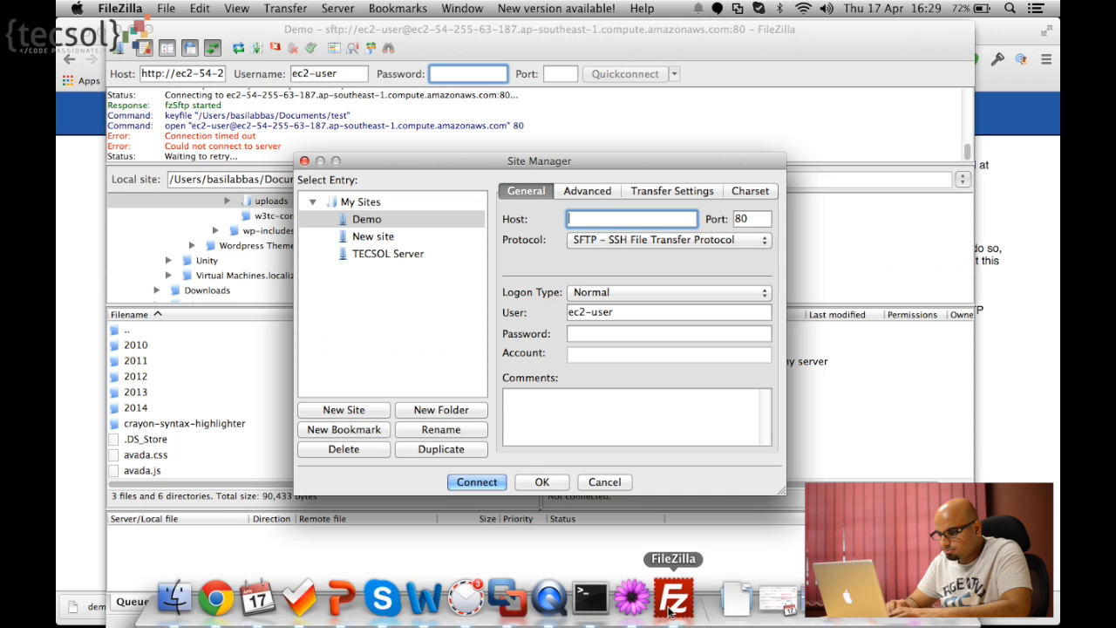
{"action": "key", "text": "super+v"}
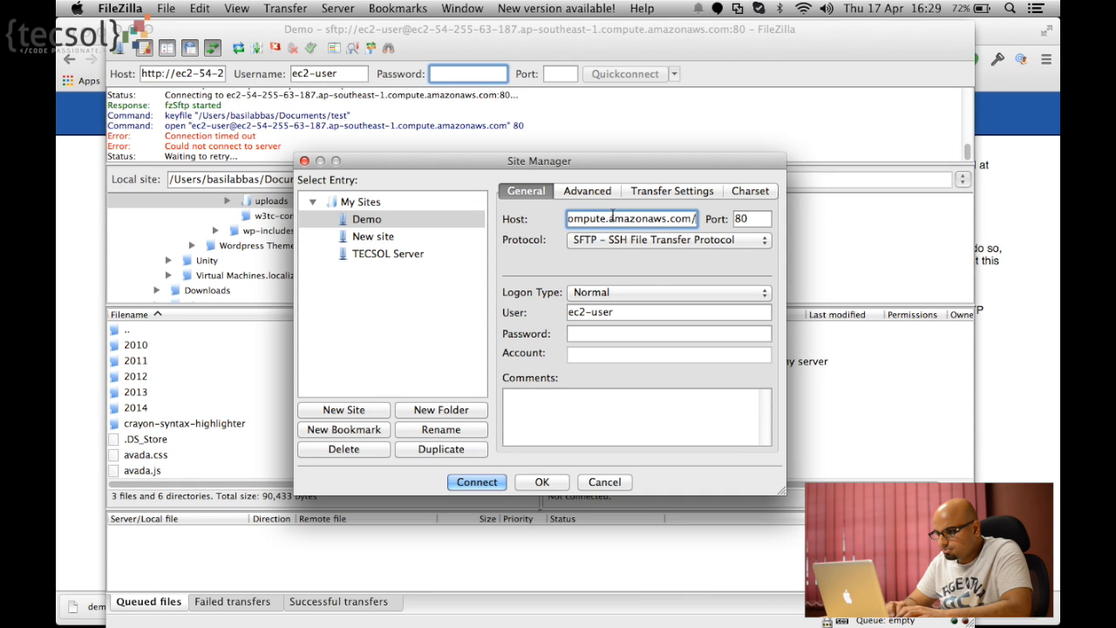
- Set the Demo site's port to 22 and save the site settings
{"action": "left_click", "coordinate": [648, 291]}
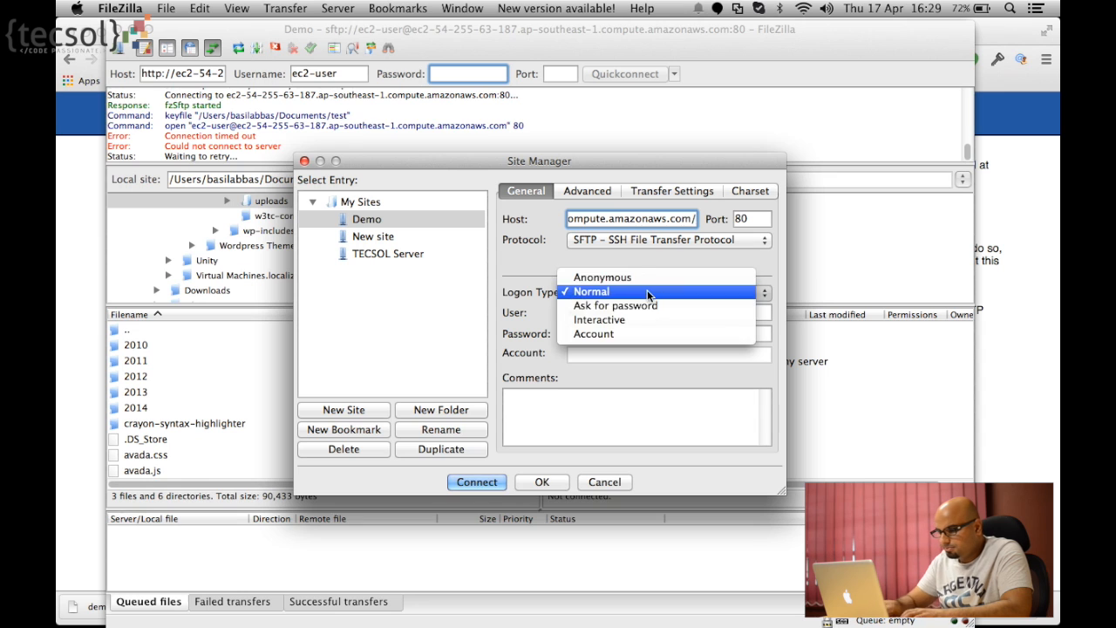
{"action": "left_click", "coordinate": [546, 256]}
{"action": "double_click", "coordinate": [748, 223]}
{"action": "key", "text": "BackSpace"}
{"action": "type", "text": "22"}
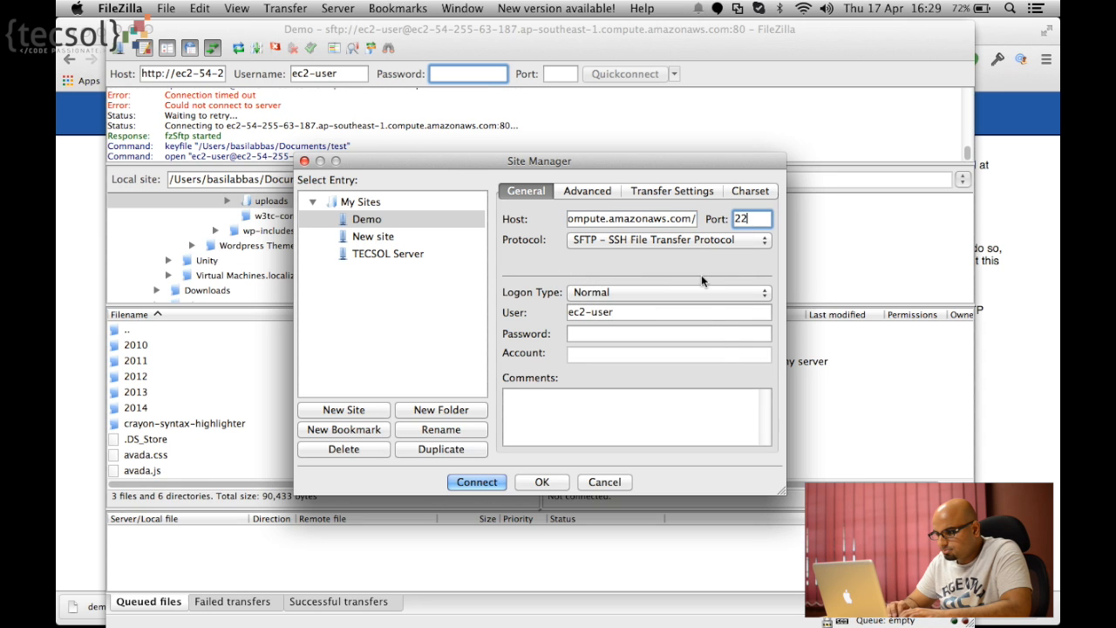
{"action": "left_click", "coordinate": [593, 480]}
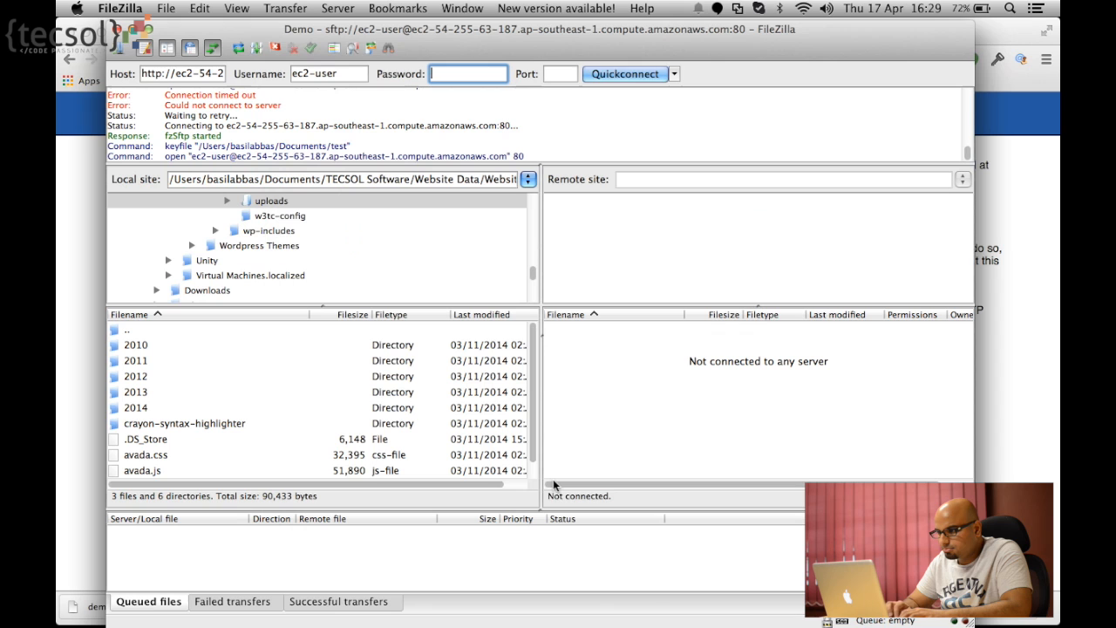
- Try to connect to the Demo site on port 22 over plain FTP, aborting the previous connection in the current tab
{"action": "left_click", "coordinate": [626, 74]}
{"action": "key", "text": "Return"}
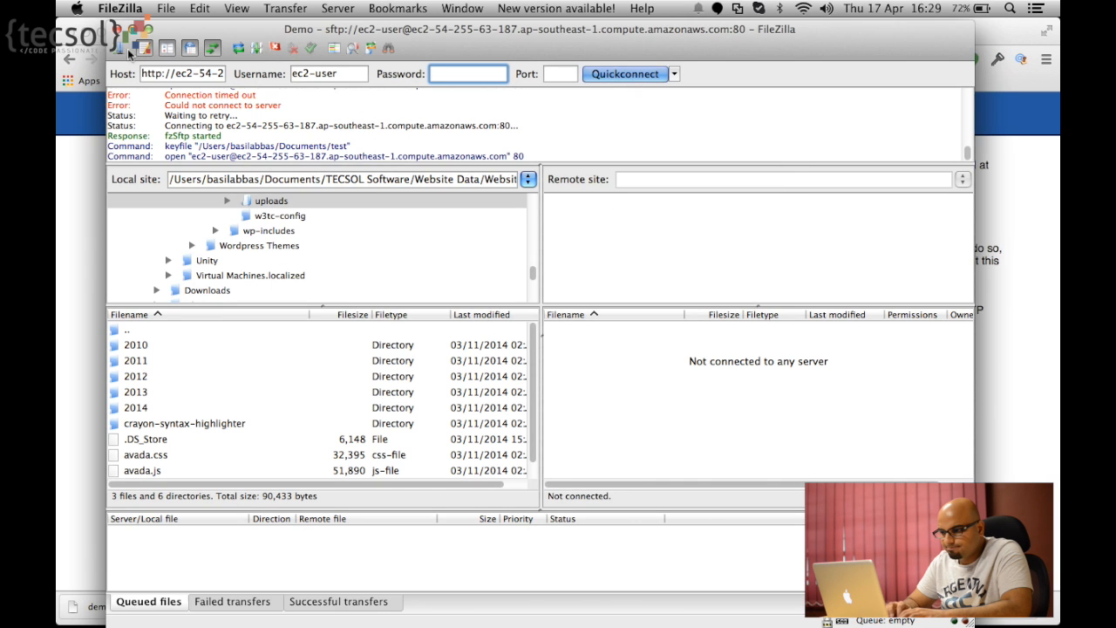
{"action": "left_click", "coordinate": [120, 49]}
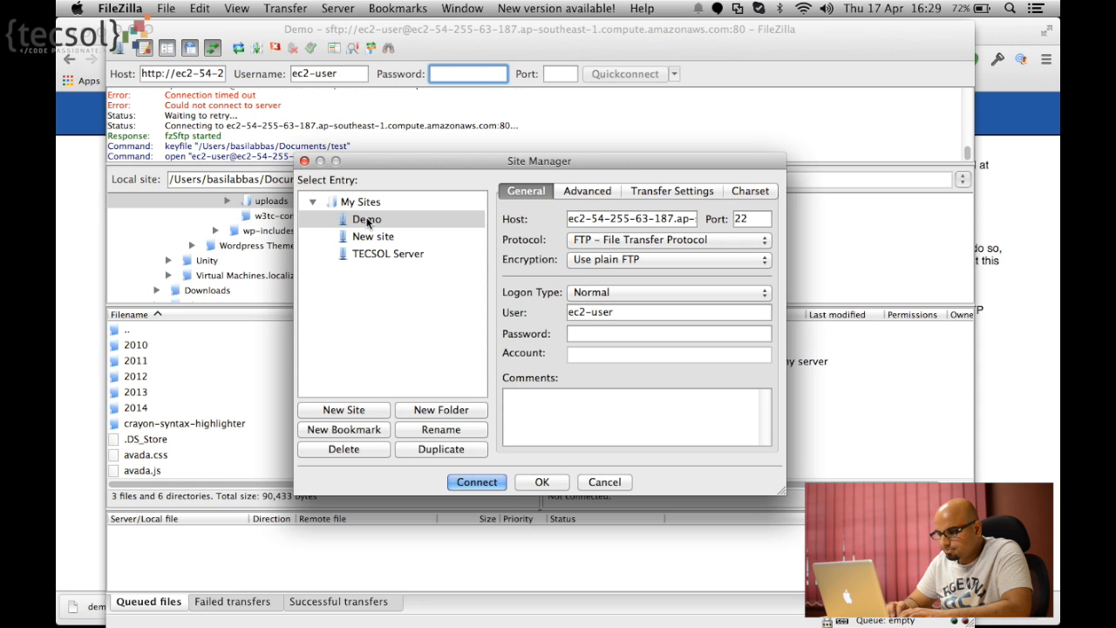
{"action": "key", "text": "Return"}
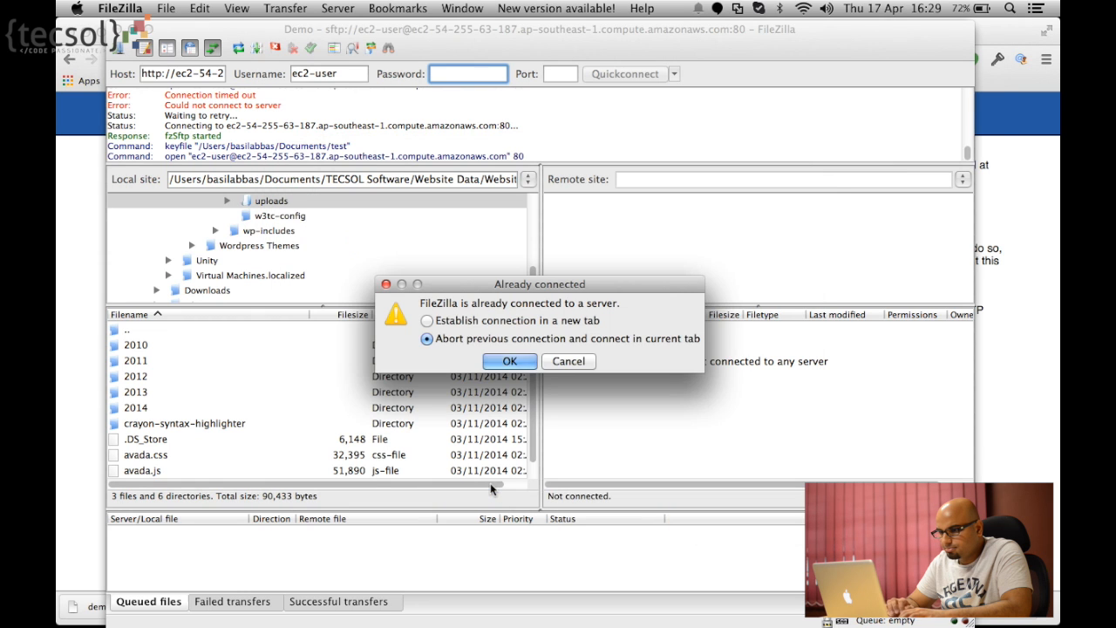
{"action": "left_click", "coordinate": [527, 360]}
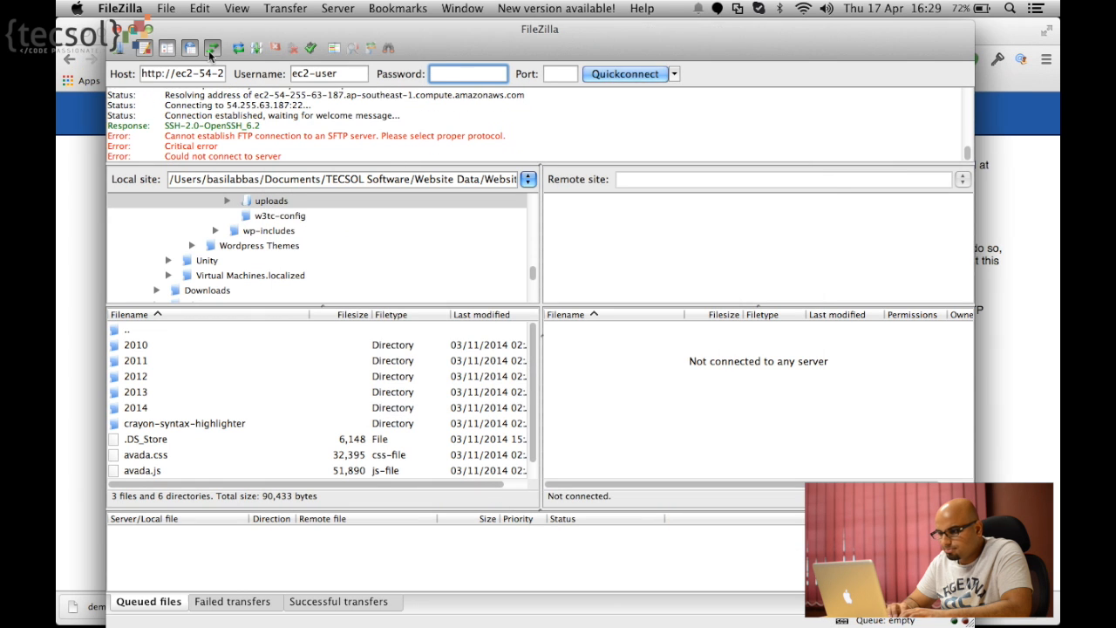
- Clear the Demo site's port, set its protocol to SFTP - SSH File Transfer Protocol and connect to the site
{"action": "left_click", "coordinate": [121, 49]}
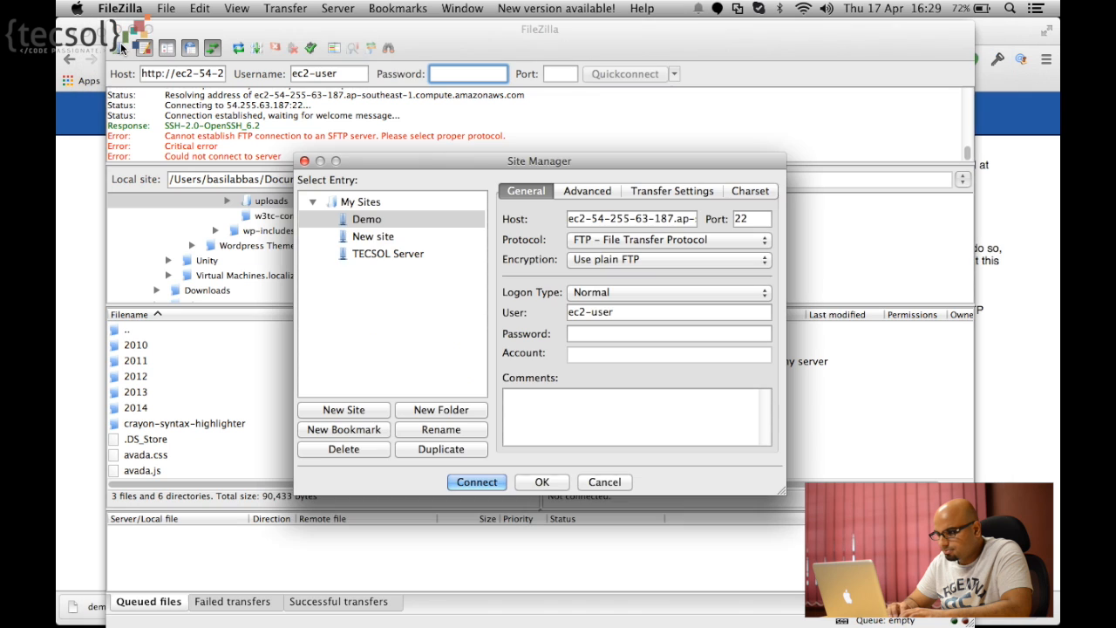
{"action": "left_click", "coordinate": [368, 236]}
{"action": "left_click", "coordinate": [392, 220]}
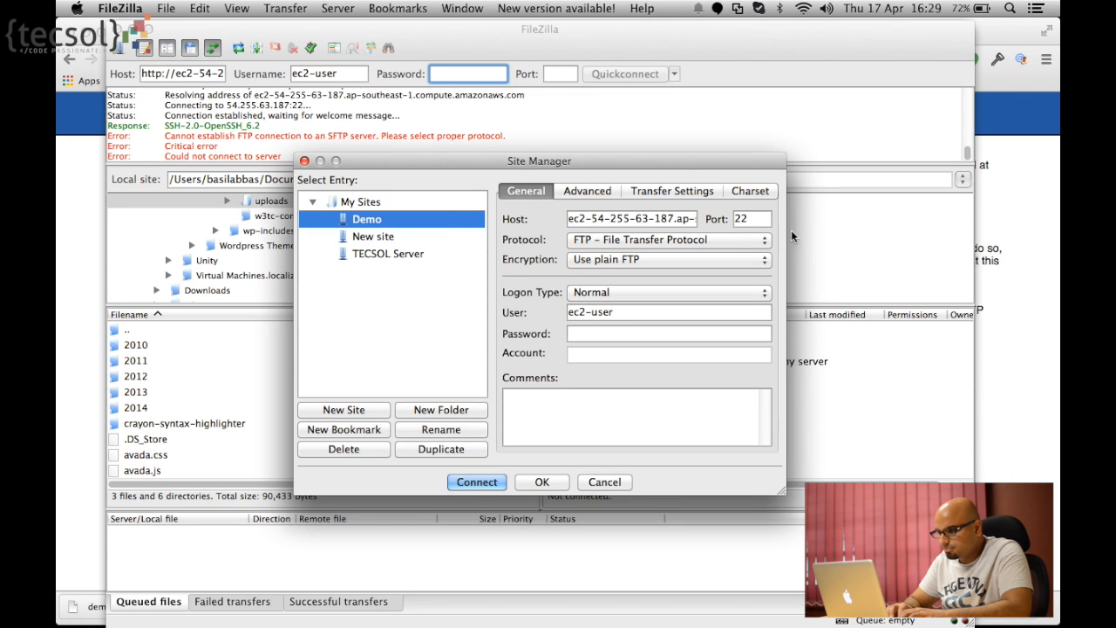
{"action": "left_click", "coordinate": [752, 218]}
{"action": "key", "text": "BackSpace"}
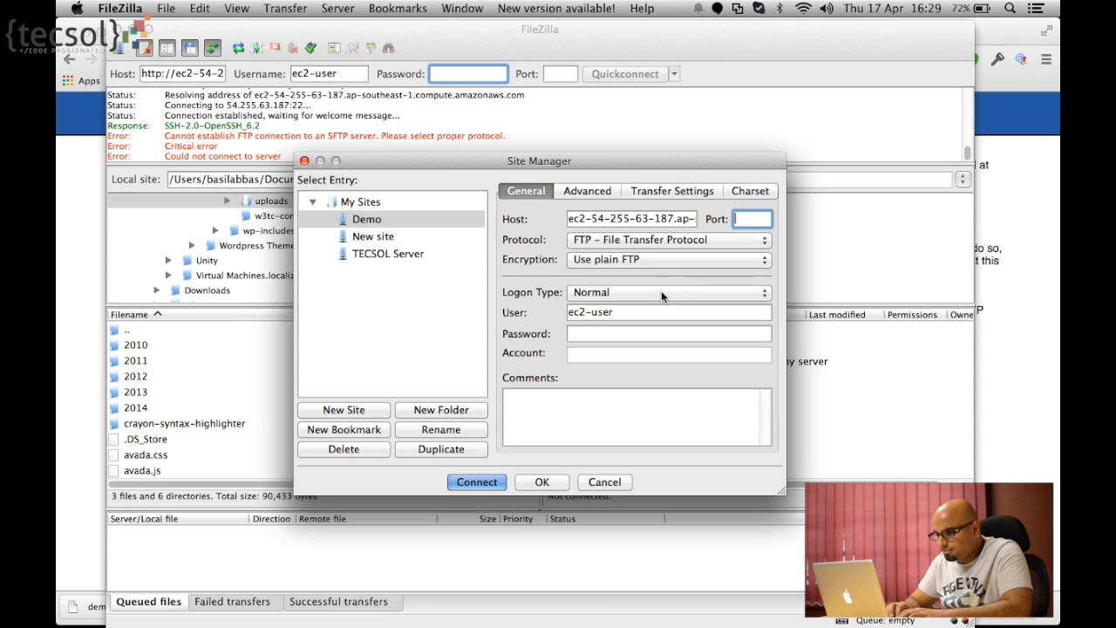
{"action": "left_click", "coordinate": [660, 244]}
{"action": "left_click", "coordinate": [661, 255]}
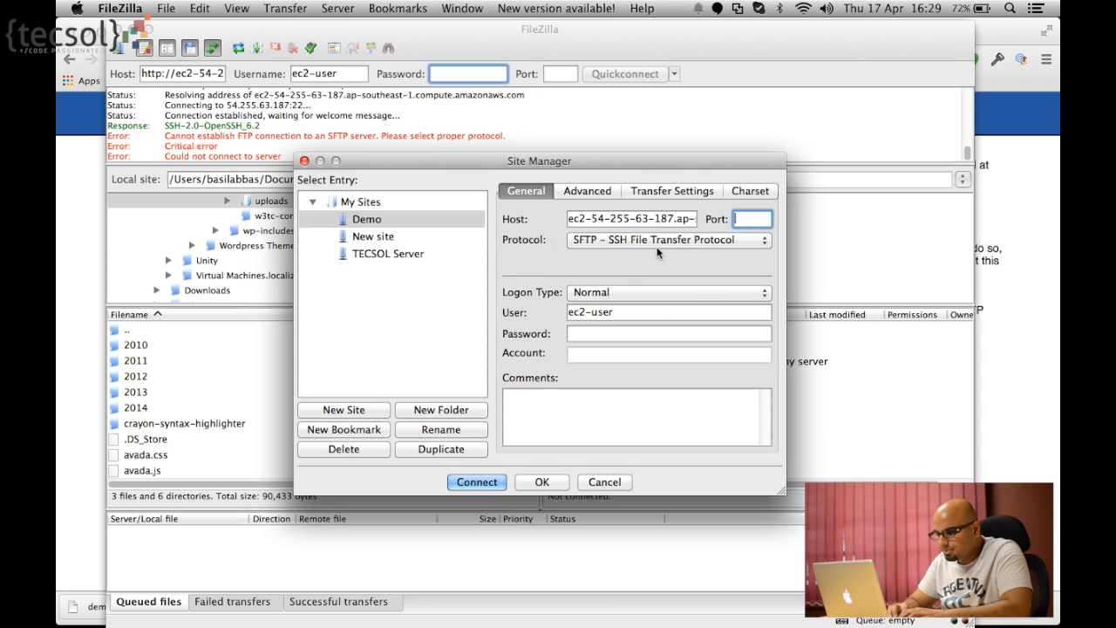
{"action": "left_click", "coordinate": [488, 483]}
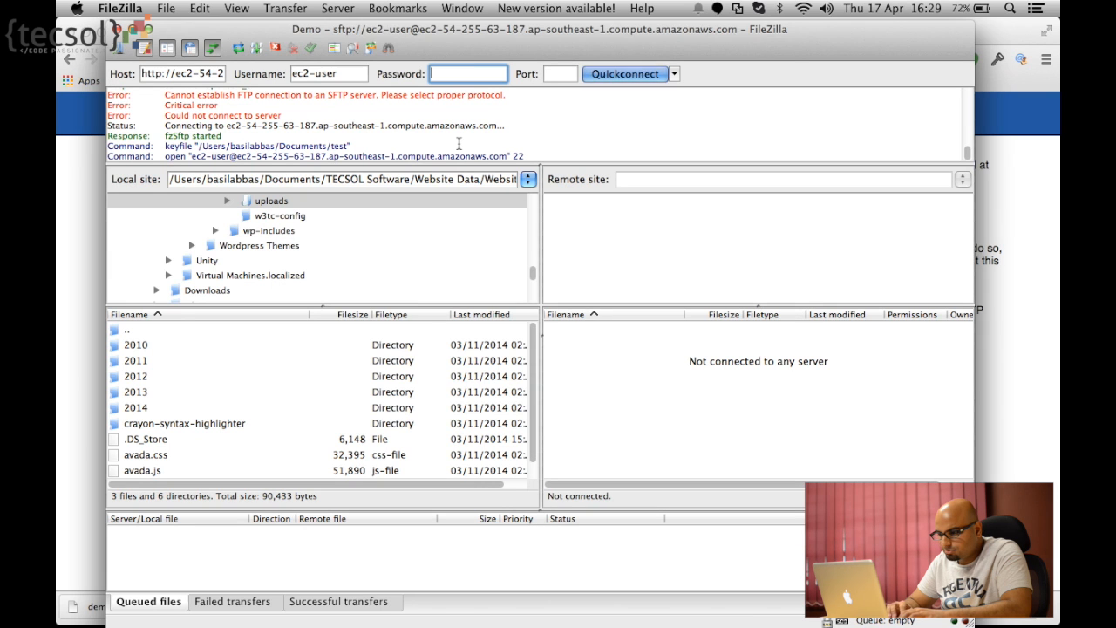
{"action": "left_click", "coordinate": [510, 398]}
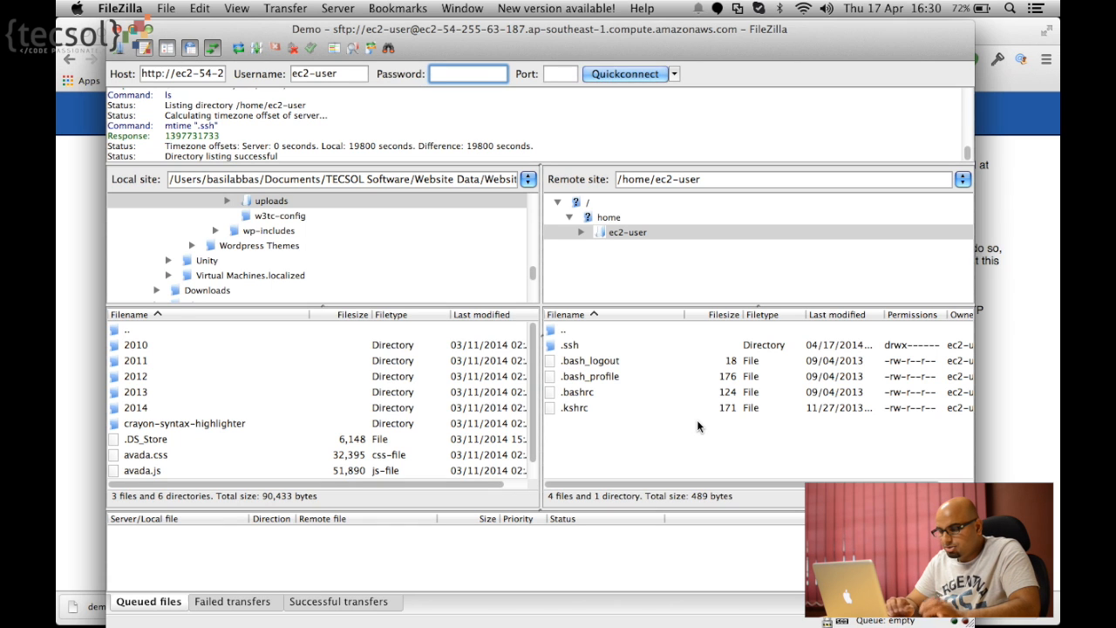
- Go up from the remote home folder to the server root and open the /var/www/html folder
{"action": "double_click", "coordinate": [571, 332]}
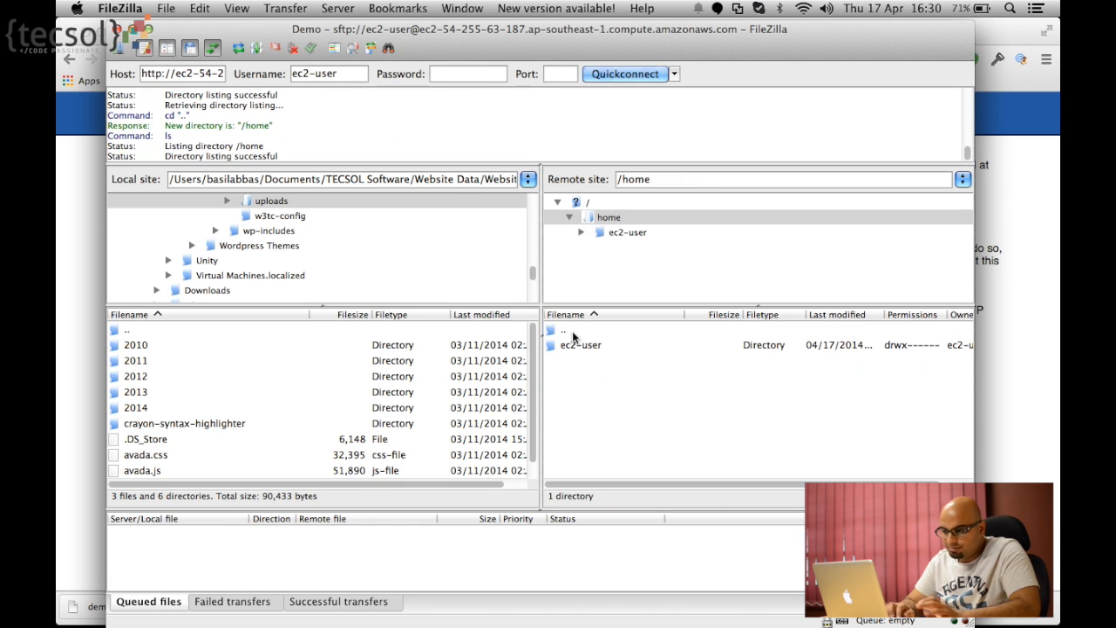
{"action": "double_click", "coordinate": [573, 333]}
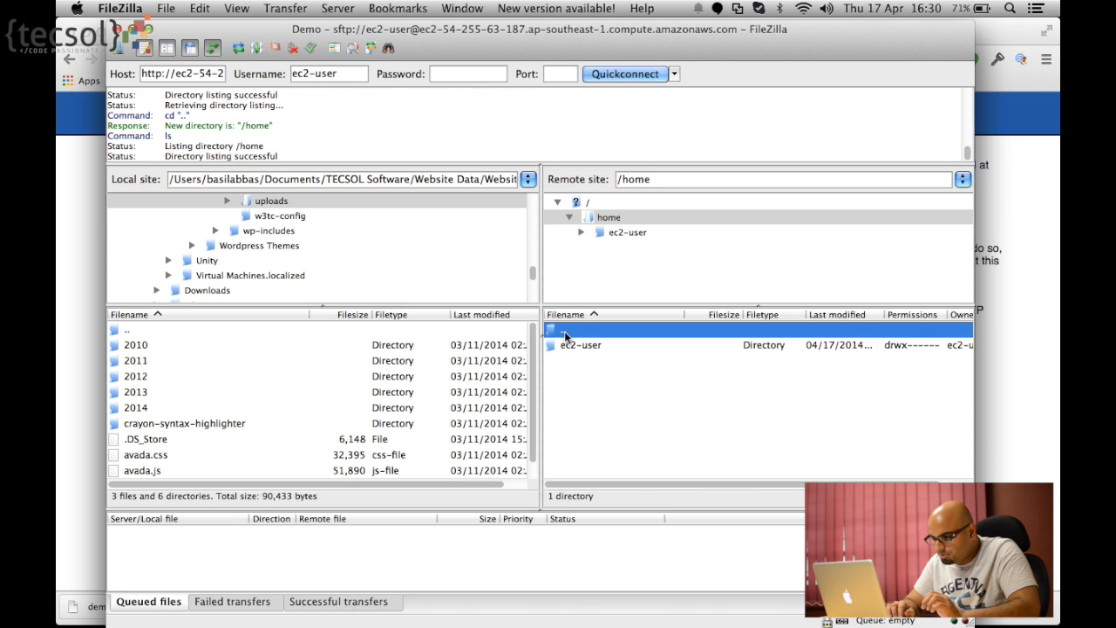
{"action": "scroll", "coordinate": [626, 419], "scroll_direction": "down", "scroll_amount": 5}
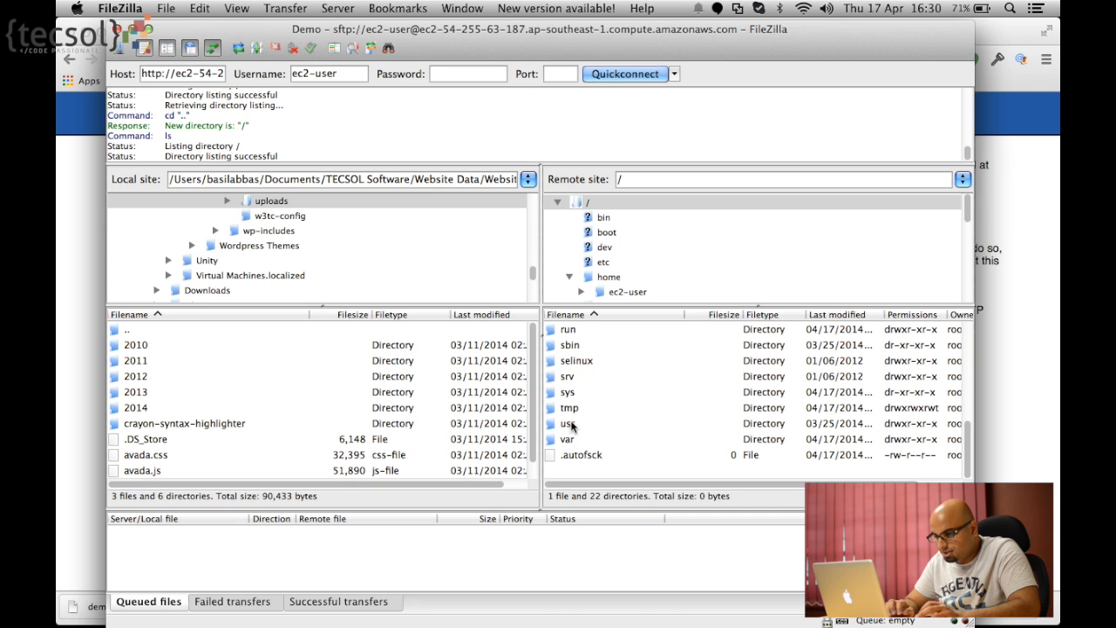
{"action": "double_click", "coordinate": [568, 439]}
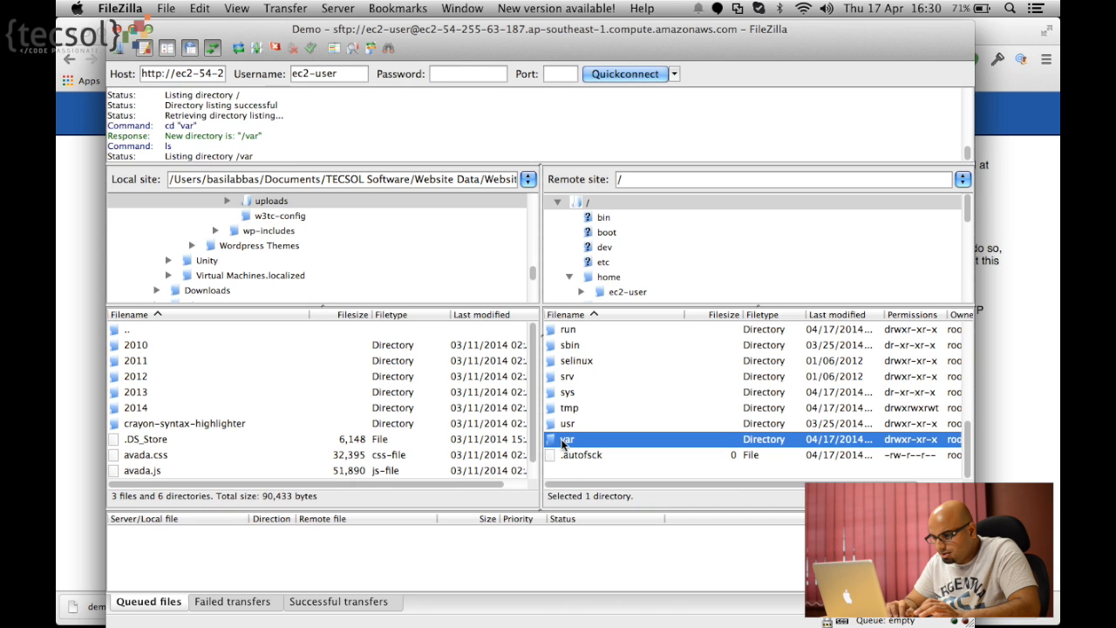
{"action": "scroll", "coordinate": [562, 445], "scroll_direction": "down", "scroll_amount": 3}
{"action": "double_click", "coordinate": [574, 440]}
{"action": "double_click", "coordinate": [575, 376]}
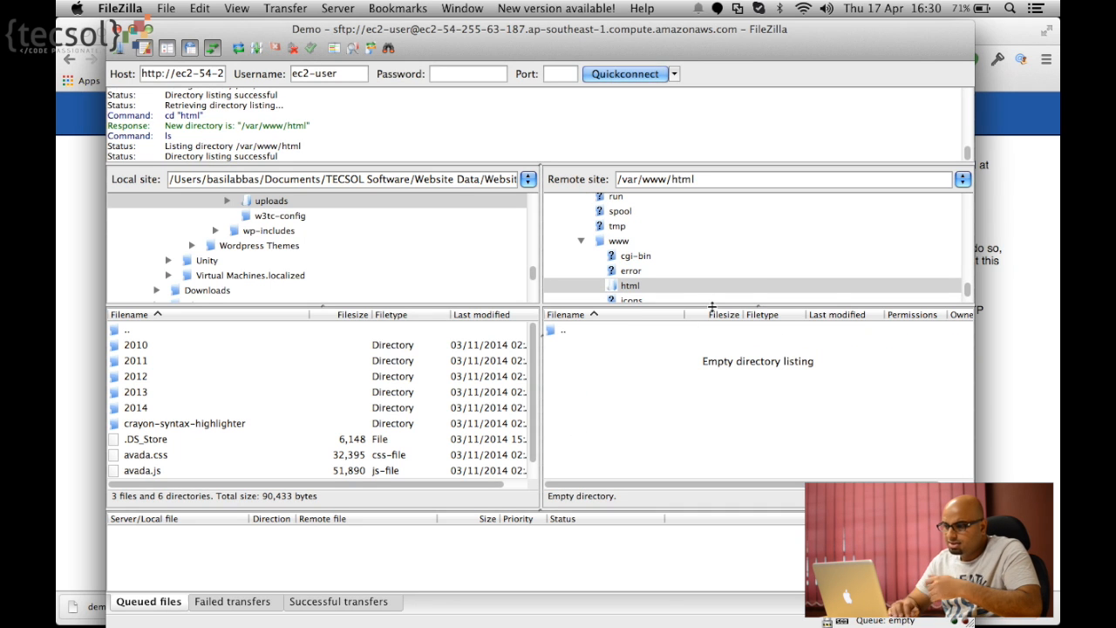
- Copy the remote path, run sudo chown ec2-user /var/www/html in the Terminal SSH session, and return to FileZilla
{"action": "left_click", "coordinate": [690, 179]}
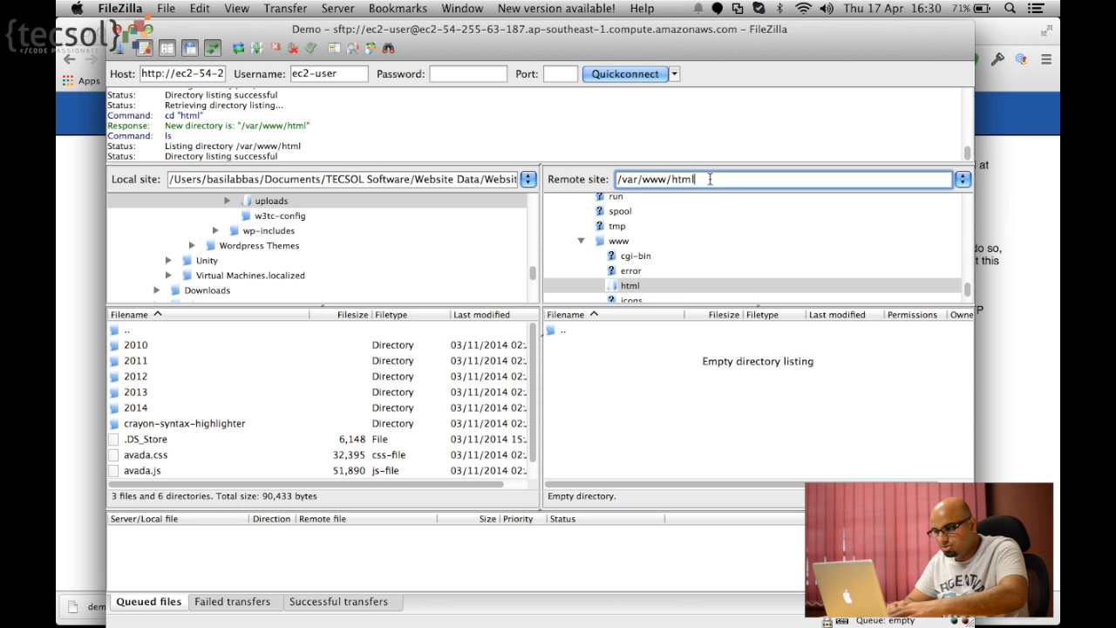
{"action": "key", "text": "super+a"}
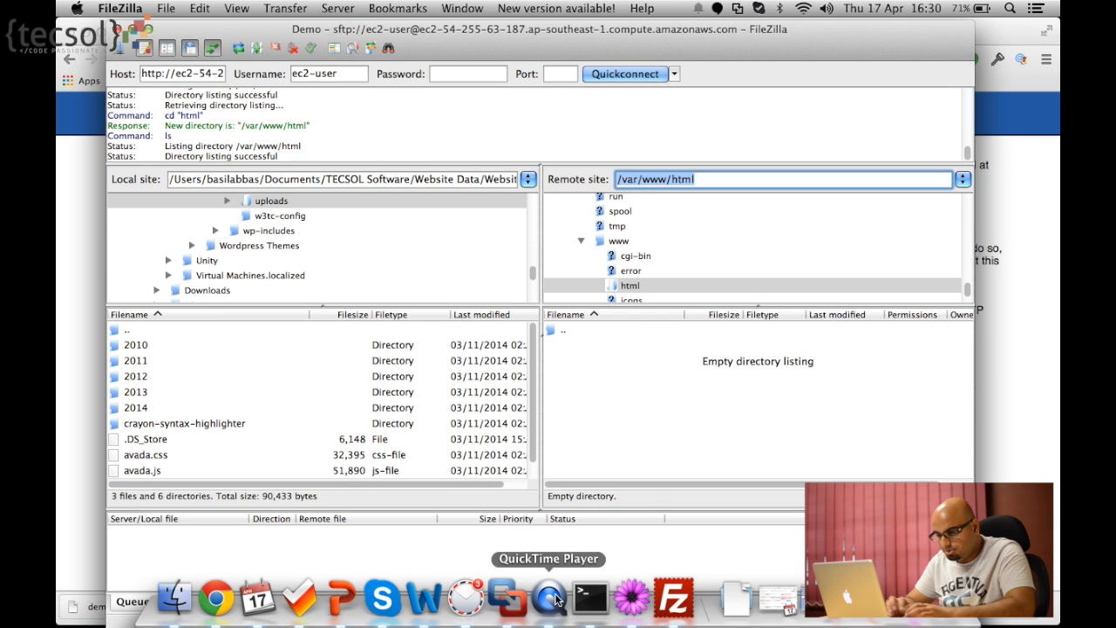
{"action": "left_click", "coordinate": [590, 600]}
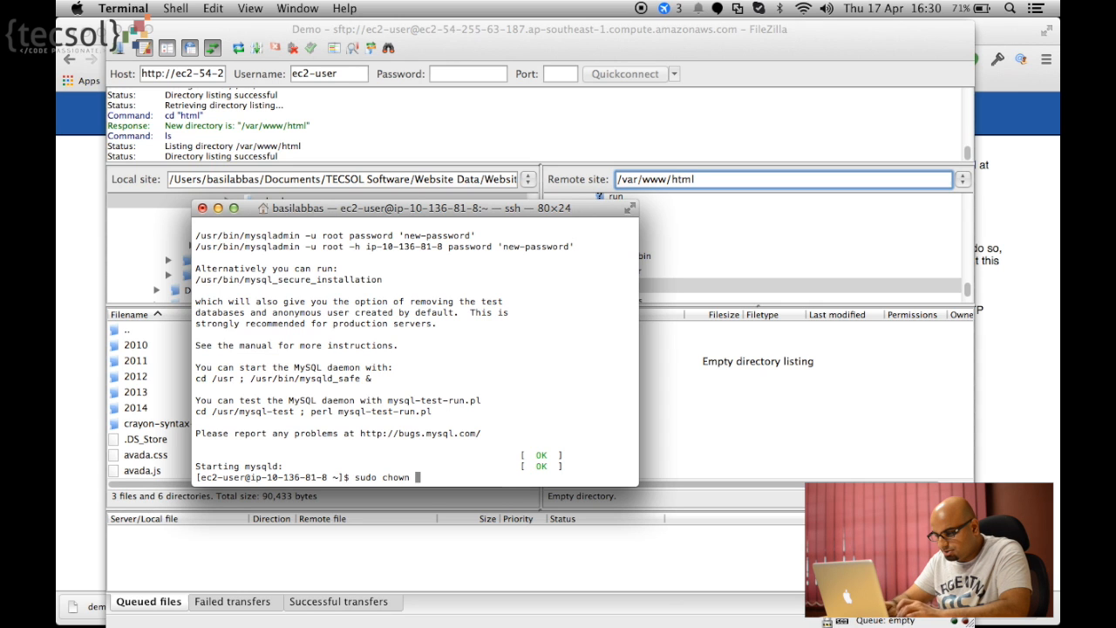
{"action": "type", "text": "user "}
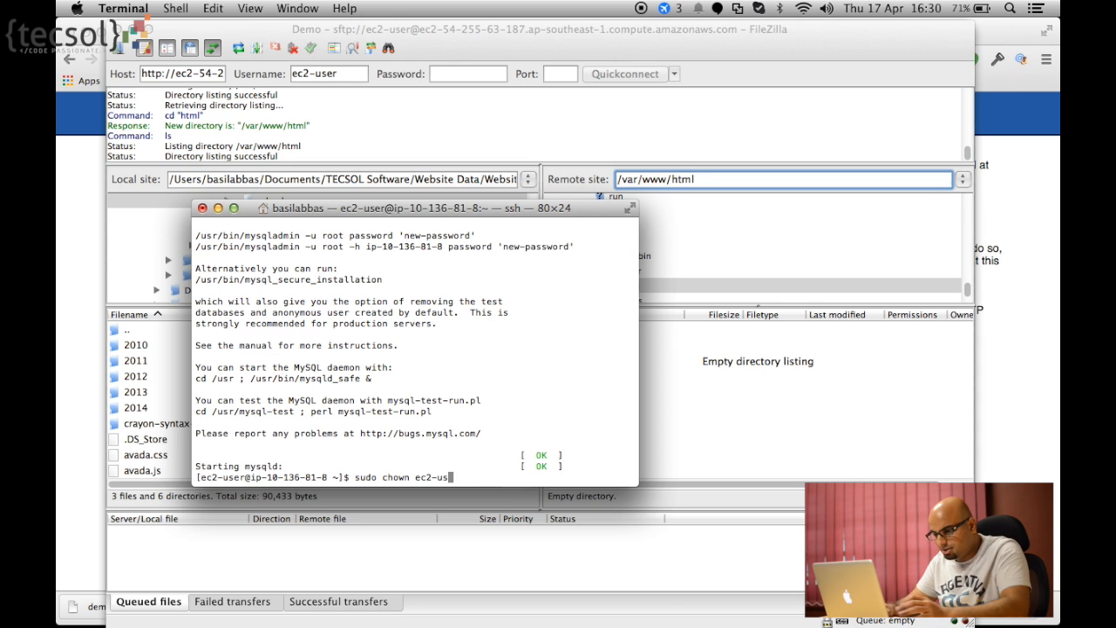
{"action": "type", "text": "/var/www/html"}
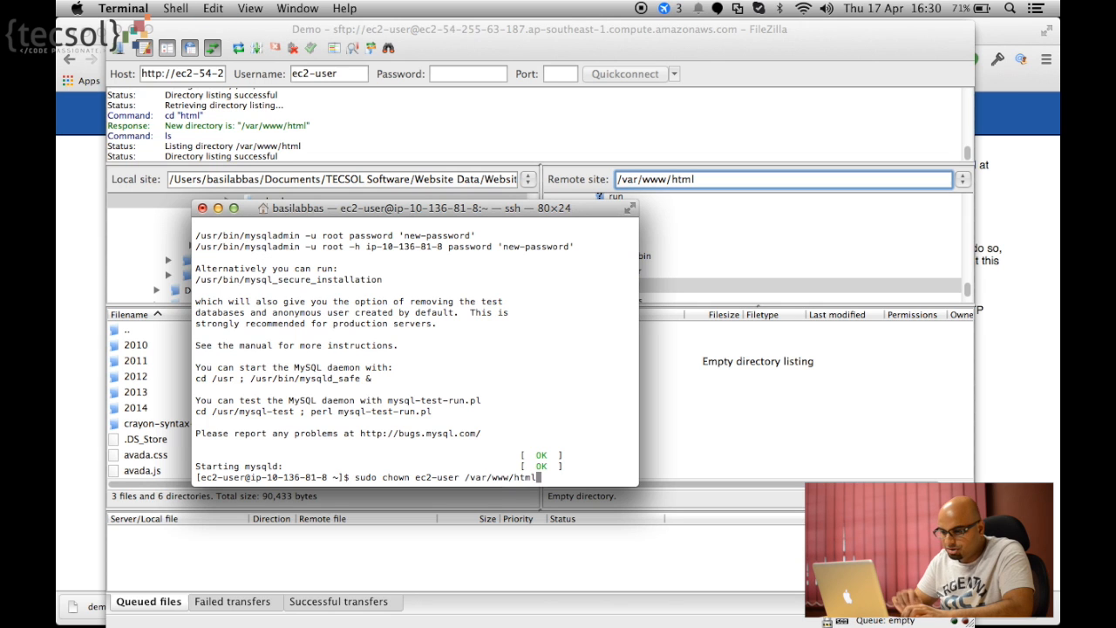
{"action": "key", "text": "Return"}
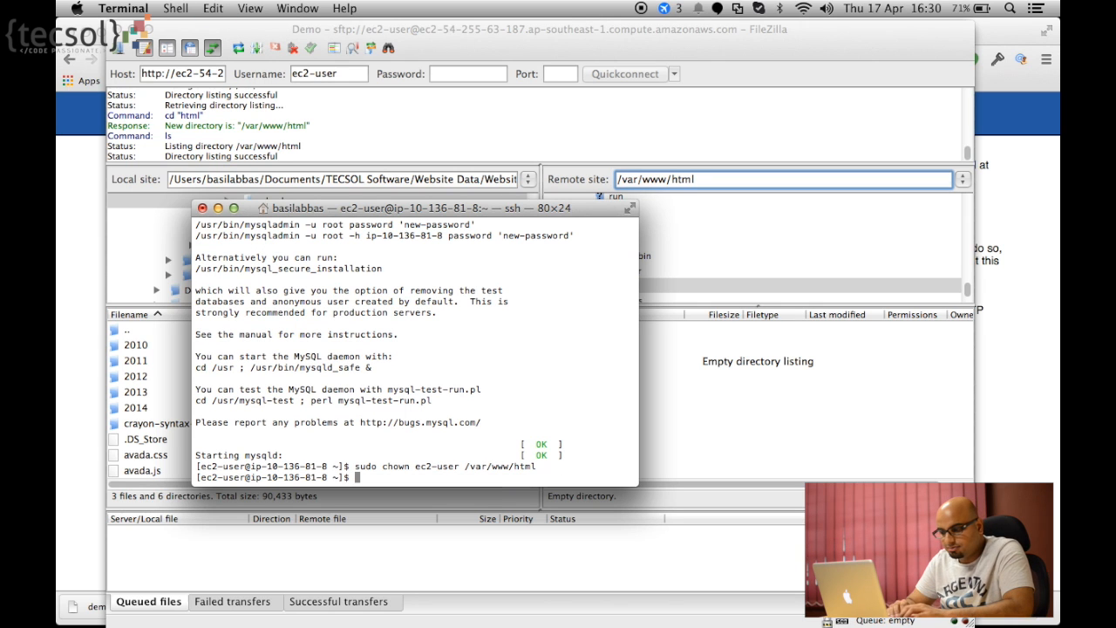
{"action": "left_click", "coordinate": [697, 461]}
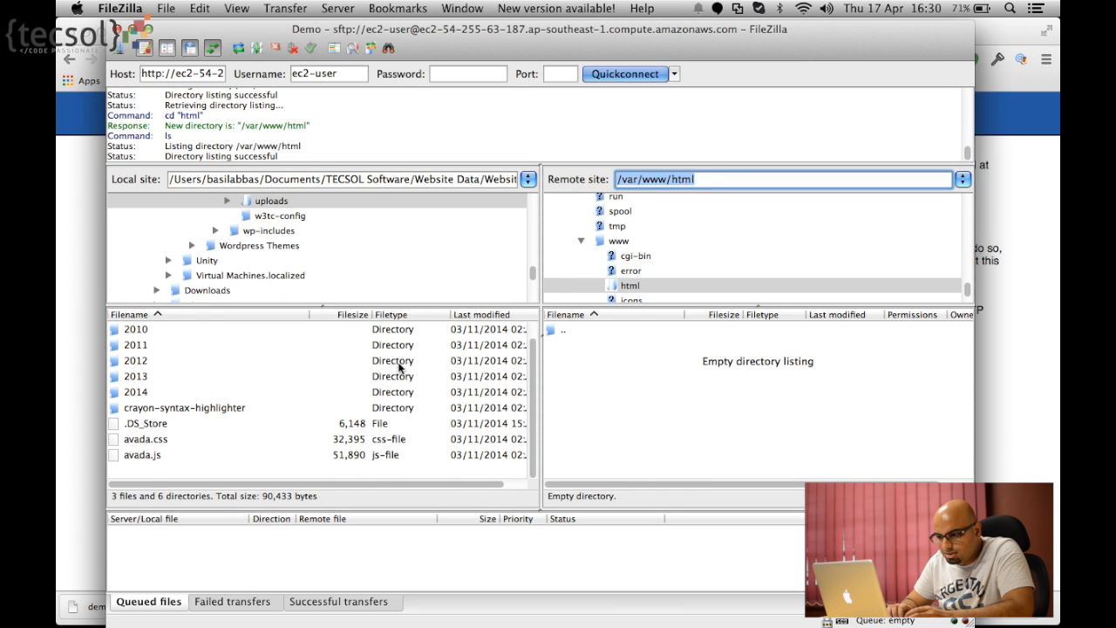
- Open the Desktop folder in the local directory tree
{"action": "scroll", "coordinate": [399, 368], "scroll_direction": "up", "scroll_amount": 1}
{"action": "scroll", "coordinate": [314, 244], "scroll_direction": "up", "scroll_amount": 5}
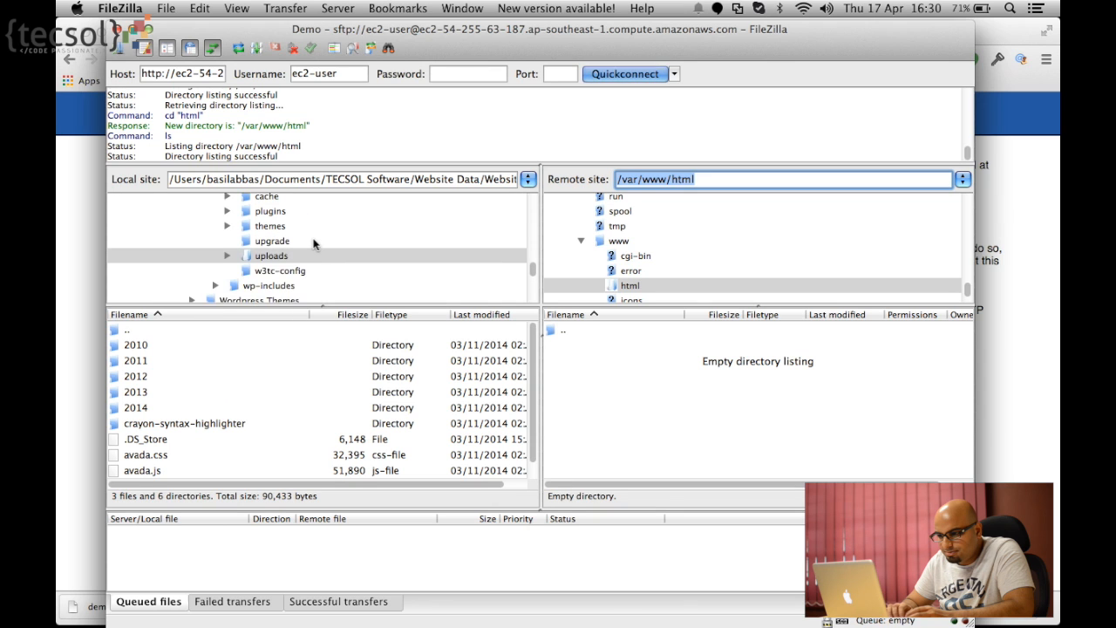
{"action": "scroll", "coordinate": [314, 245], "scroll_direction": "up", "scroll_amount": 15}
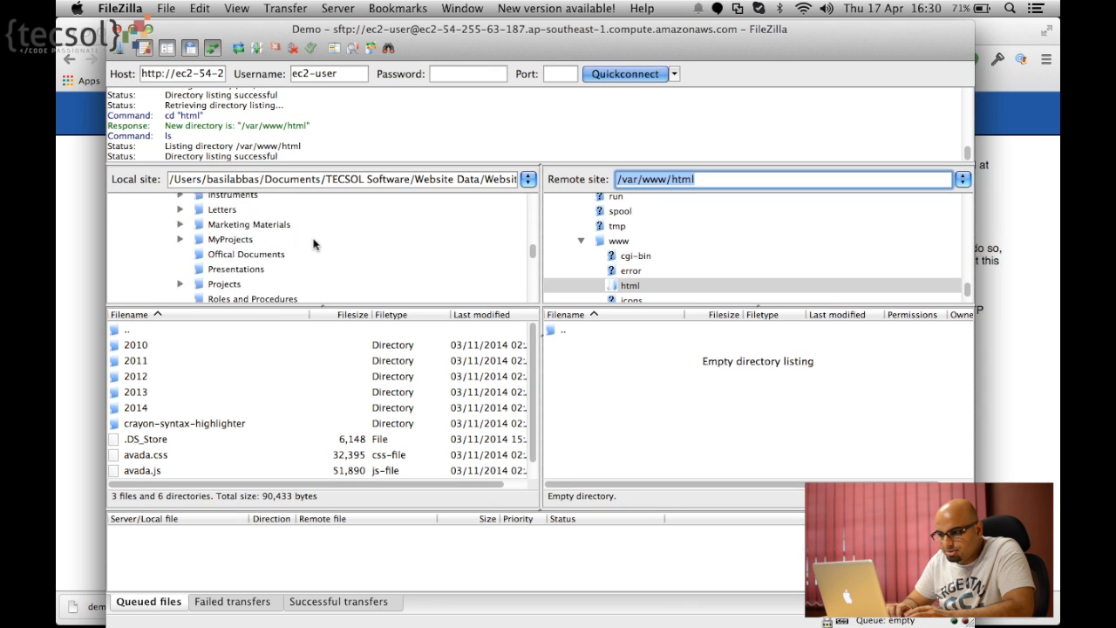
{"action": "scroll", "coordinate": [314, 244], "scroll_direction": "up", "scroll_amount": 6}
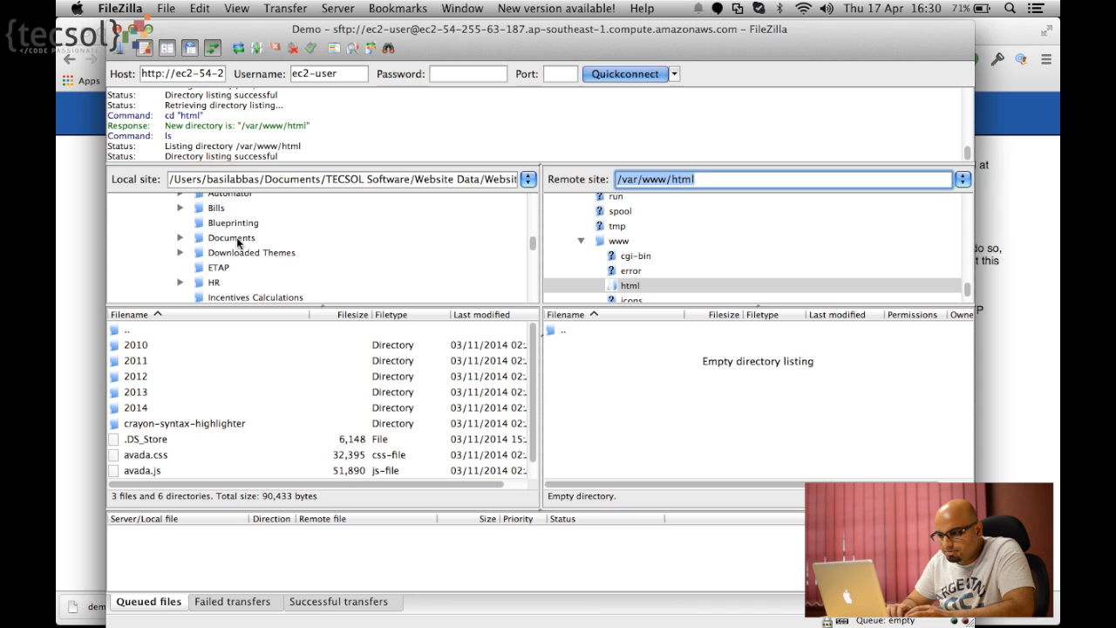
{"action": "scroll", "coordinate": [224, 243], "scroll_direction": "up", "scroll_amount": 6}
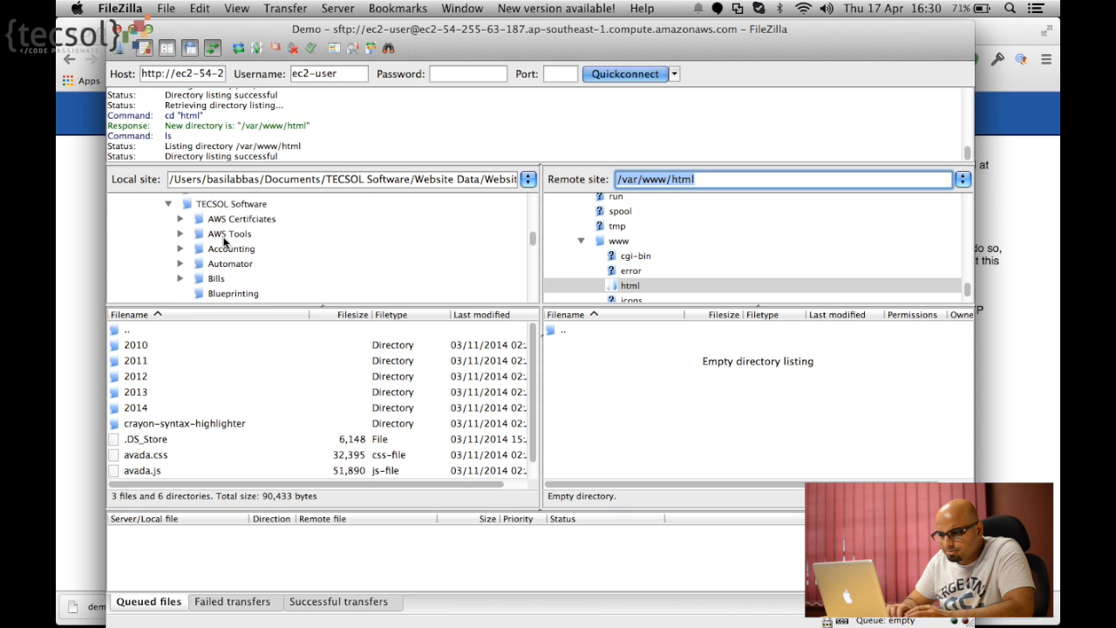
{"action": "scroll", "coordinate": [224, 242], "scroll_direction": "up", "scroll_amount": 10}
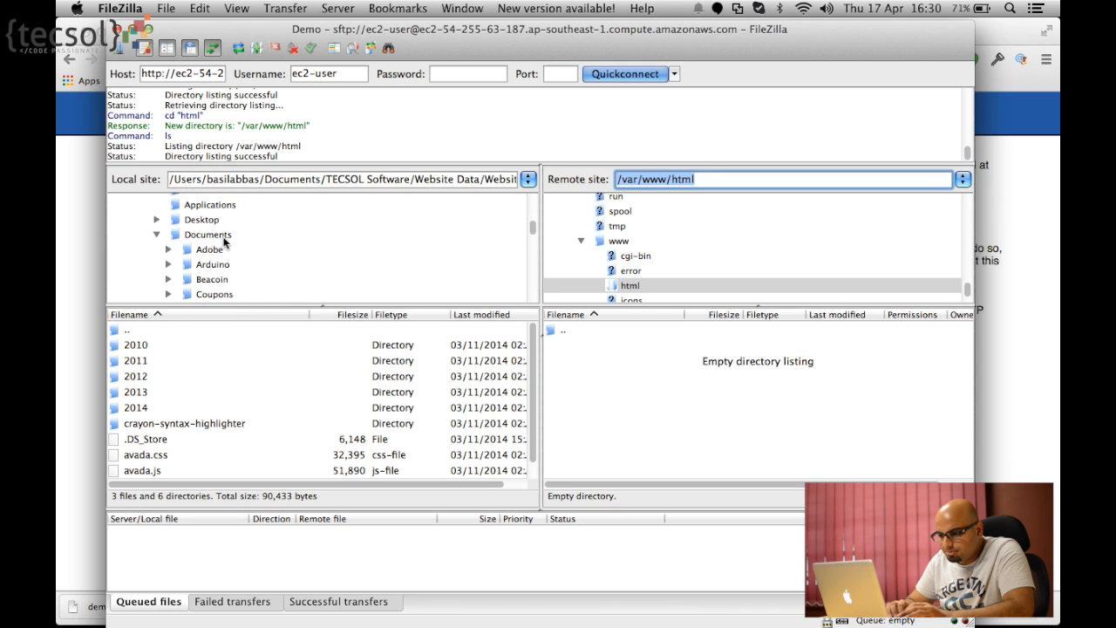
{"action": "left_click", "coordinate": [209, 222]}
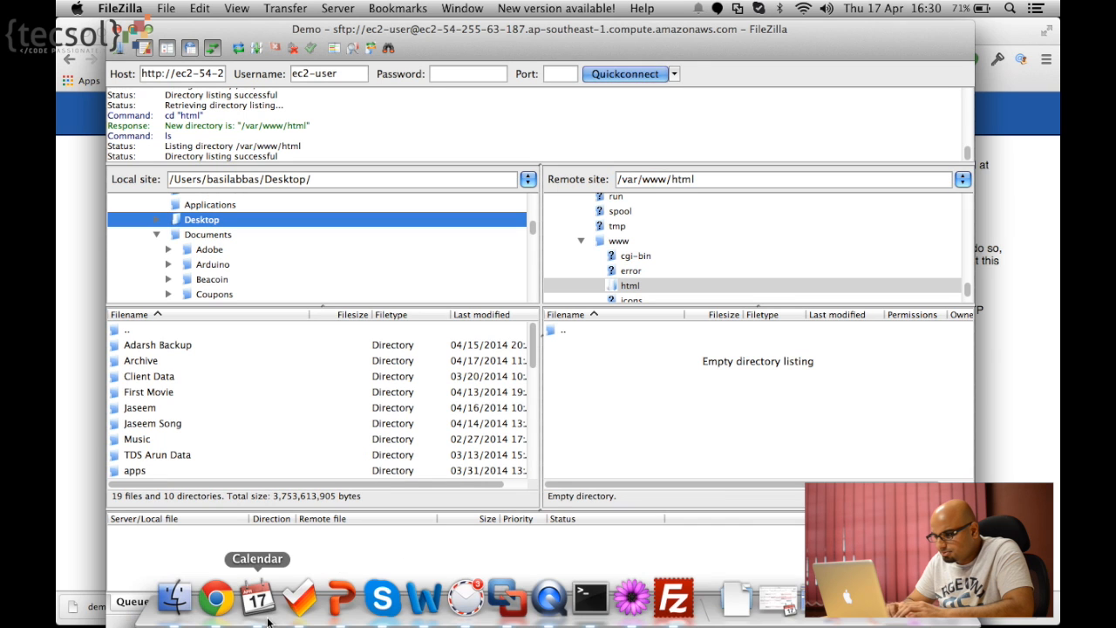
- Switch to Finder and copy wordpress-3.9.zip from the Downloads folder to the Desktop
{"action": "left_click", "coordinate": [174, 595]}
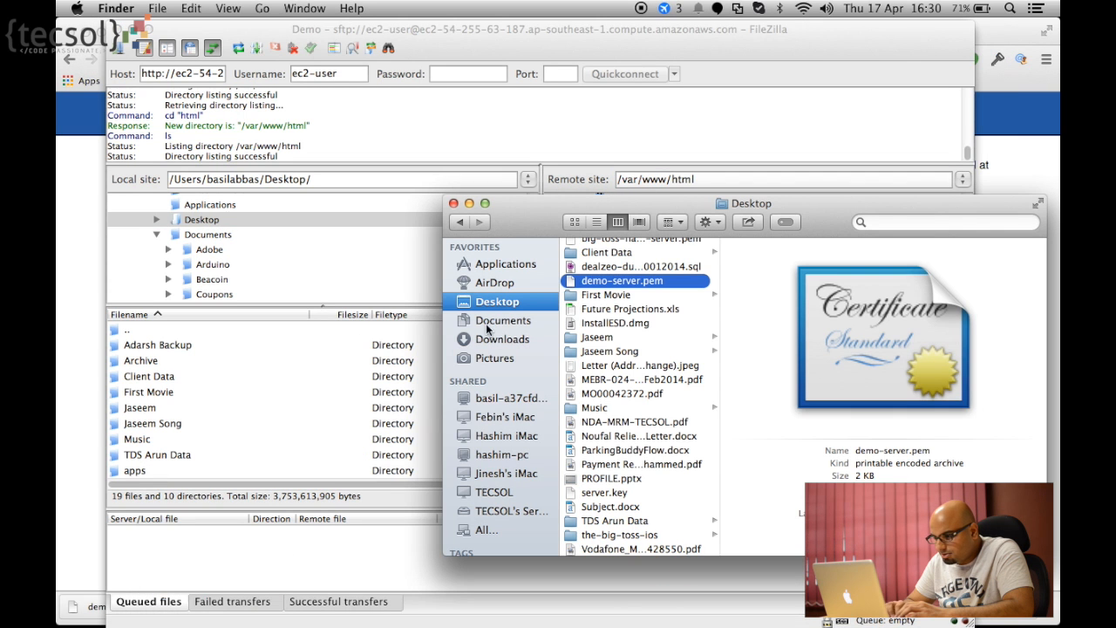
{"action": "scroll", "coordinate": [643, 379], "scroll_direction": "down", "scroll_amount": 3}
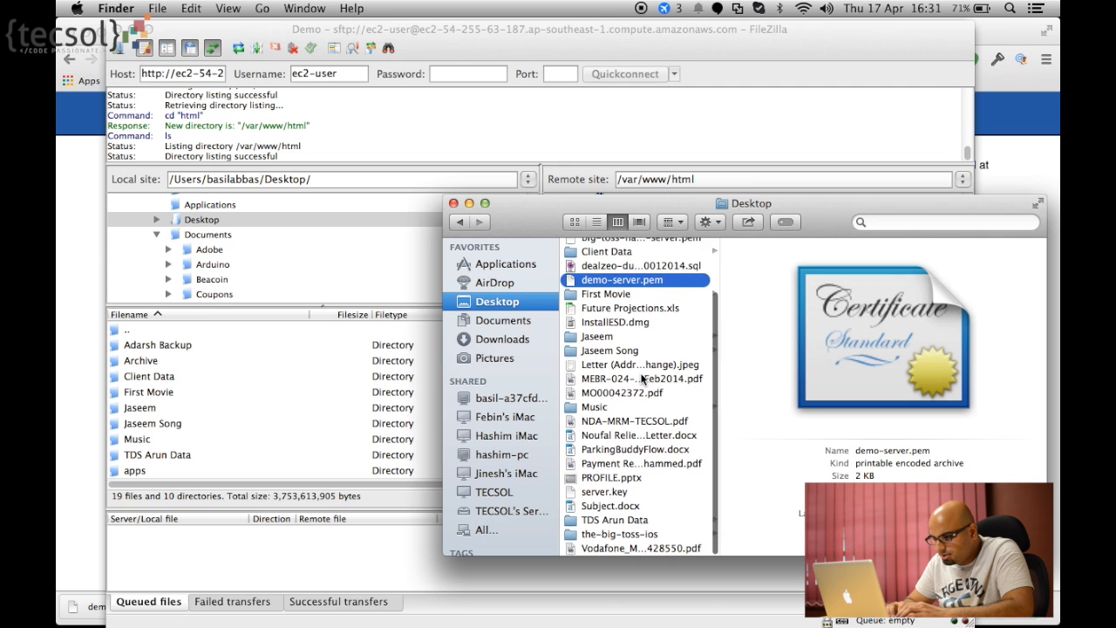
{"action": "left_click", "coordinate": [480, 323]}
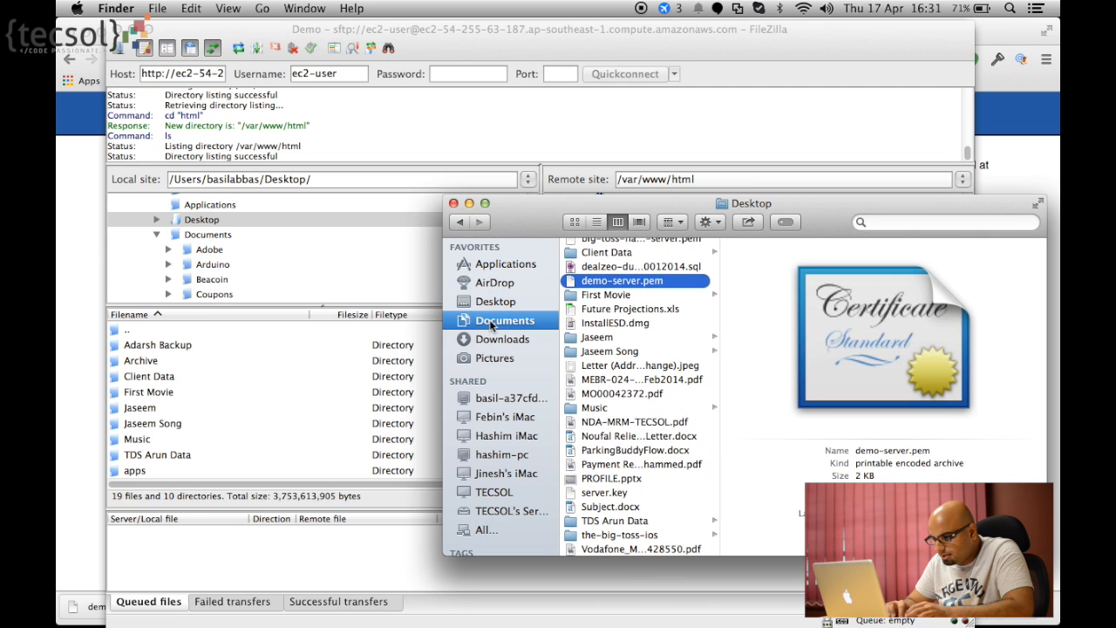
{"action": "left_click", "coordinate": [503, 340]}
{"action": "left_click", "coordinate": [614, 501]}
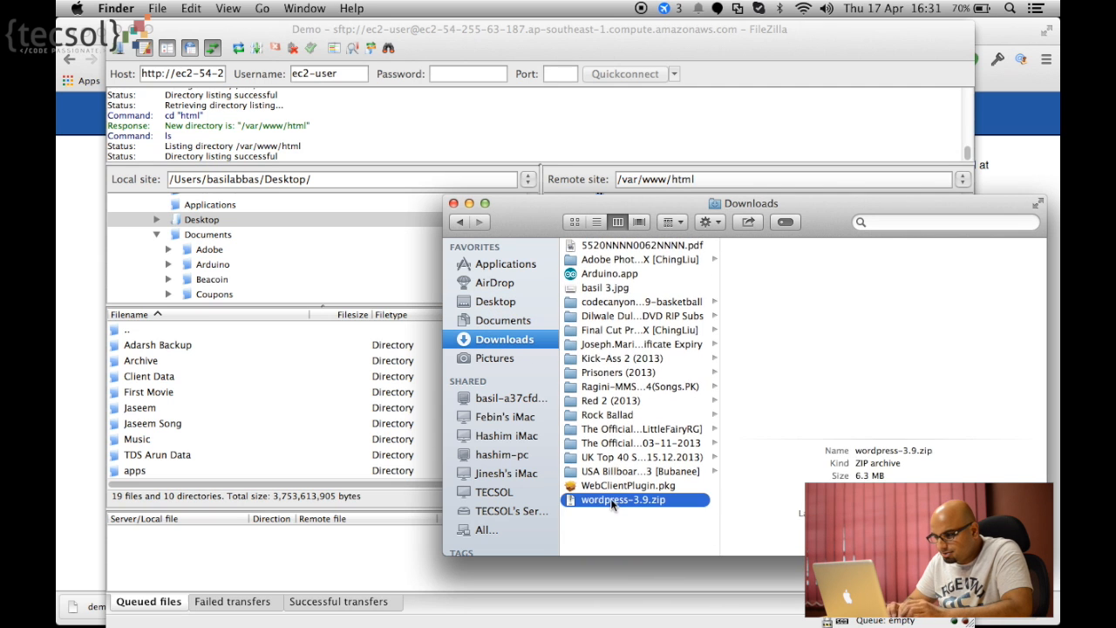
{"action": "left_click", "coordinate": [491, 301]}
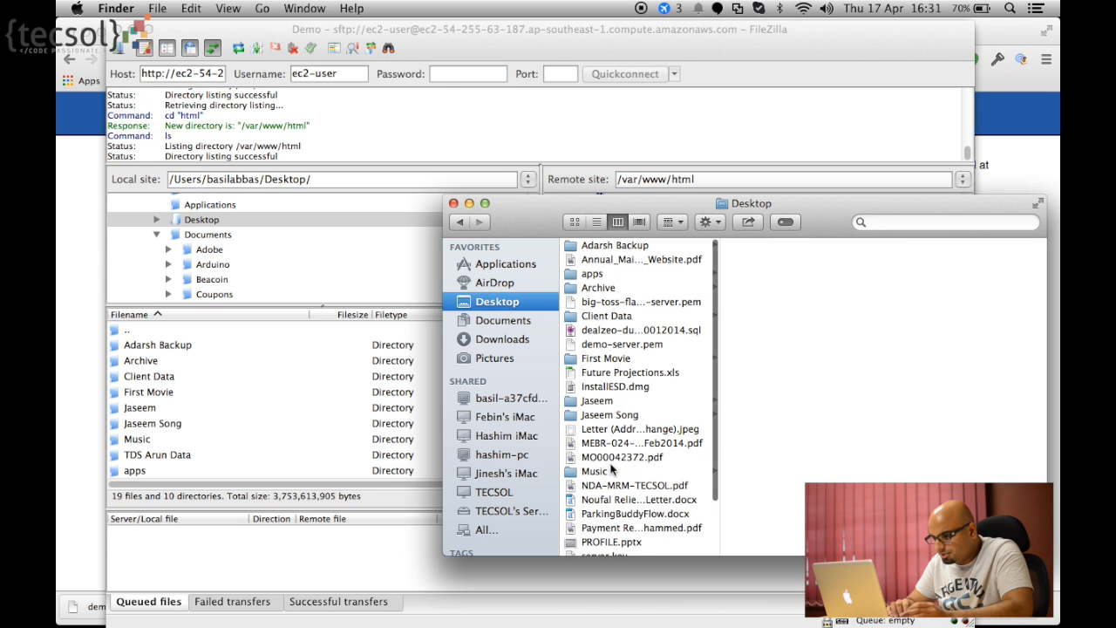
{"action": "scroll", "coordinate": [658, 413], "scroll_direction": "down", "scroll_amount": 5}
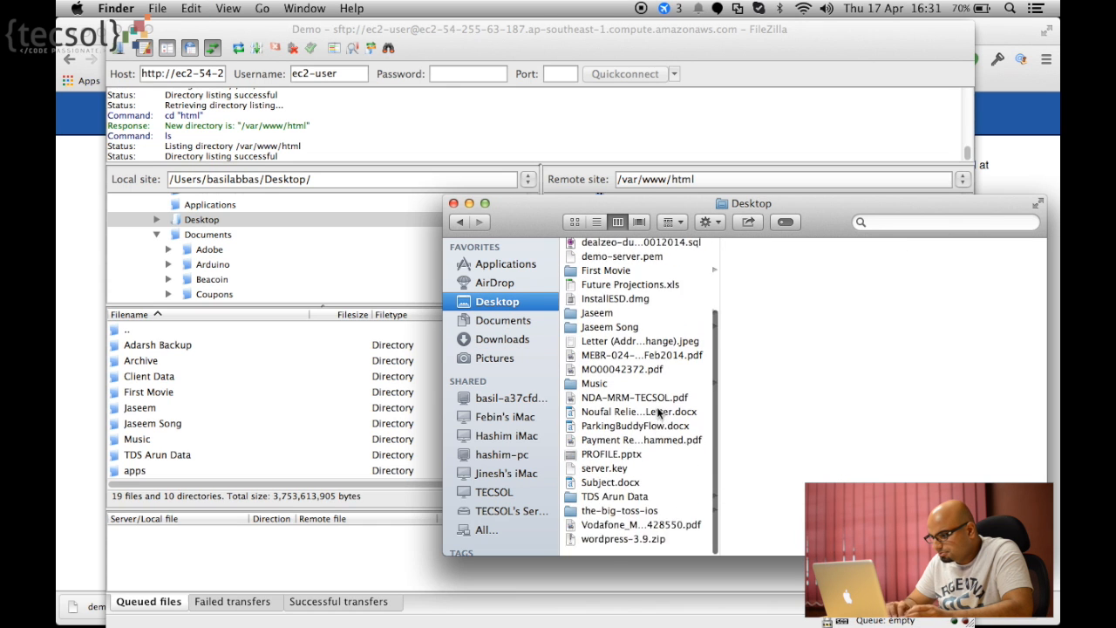
{"action": "left_click", "coordinate": [646, 549]}
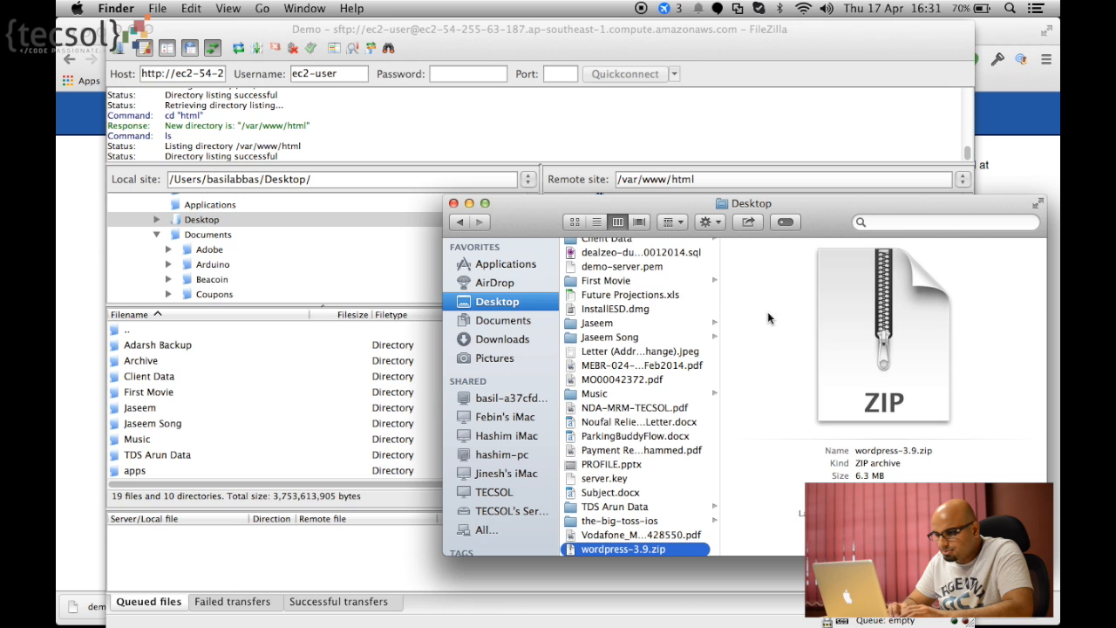
- Return to FileZilla and reload the local Desktop folder by reopening it from the Documents folder
{"action": "left_click", "coordinate": [316, 240]}
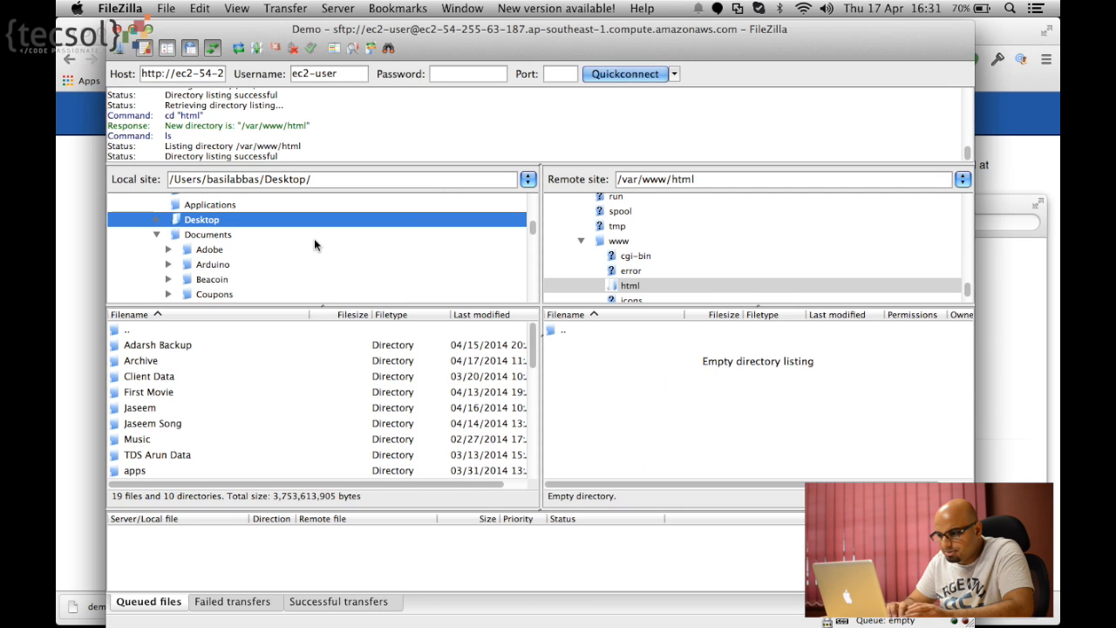
{"action": "right_click", "coordinate": [310, 218]}
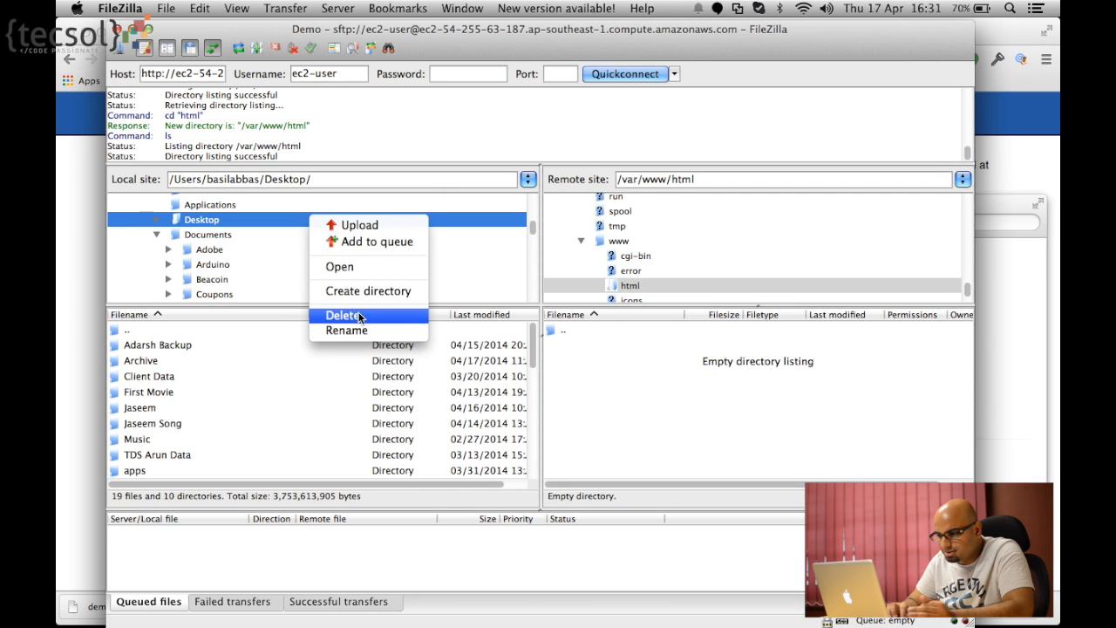
{"action": "left_click", "coordinate": [269, 279]}
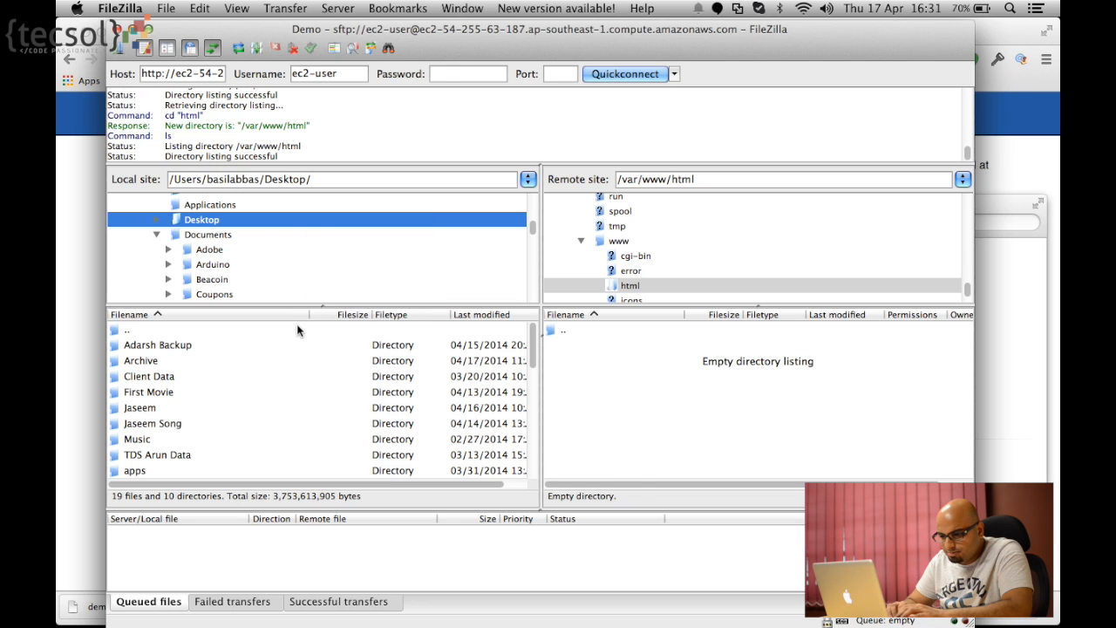
{"action": "scroll", "coordinate": [301, 360], "scroll_direction": "down", "scroll_amount": 10}
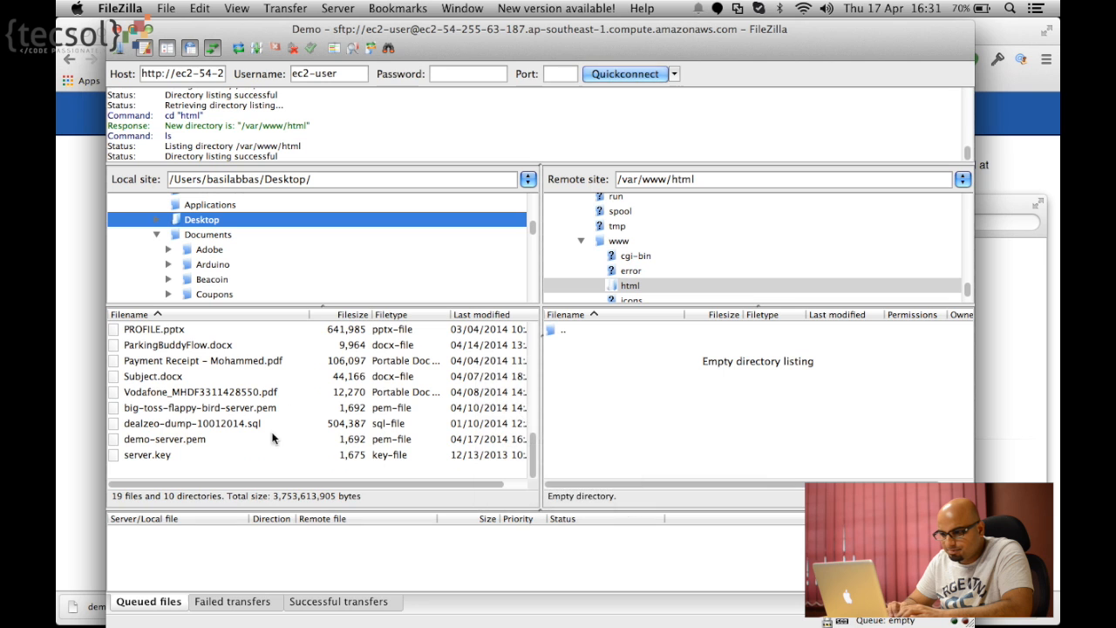
{"action": "left_click", "coordinate": [223, 234]}
{"action": "left_click", "coordinate": [202, 220]}
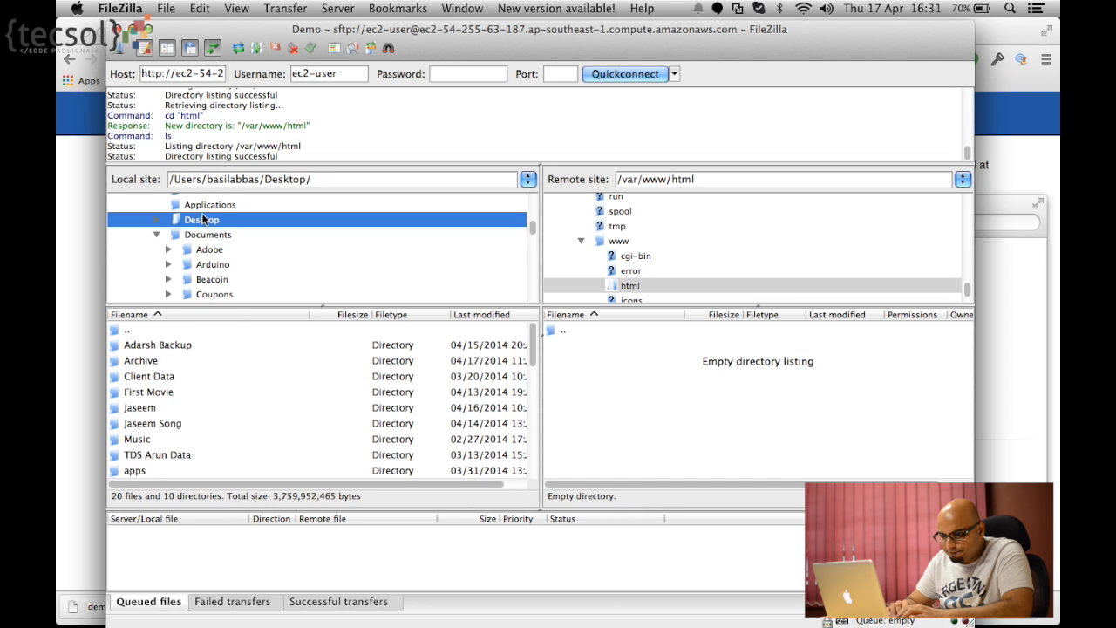
- Upload wordpress-3.9.zip from the local Desktop to /var/www/html on the server
{"action": "scroll", "coordinate": [213, 395], "scroll_direction": "down", "scroll_amount": 10}
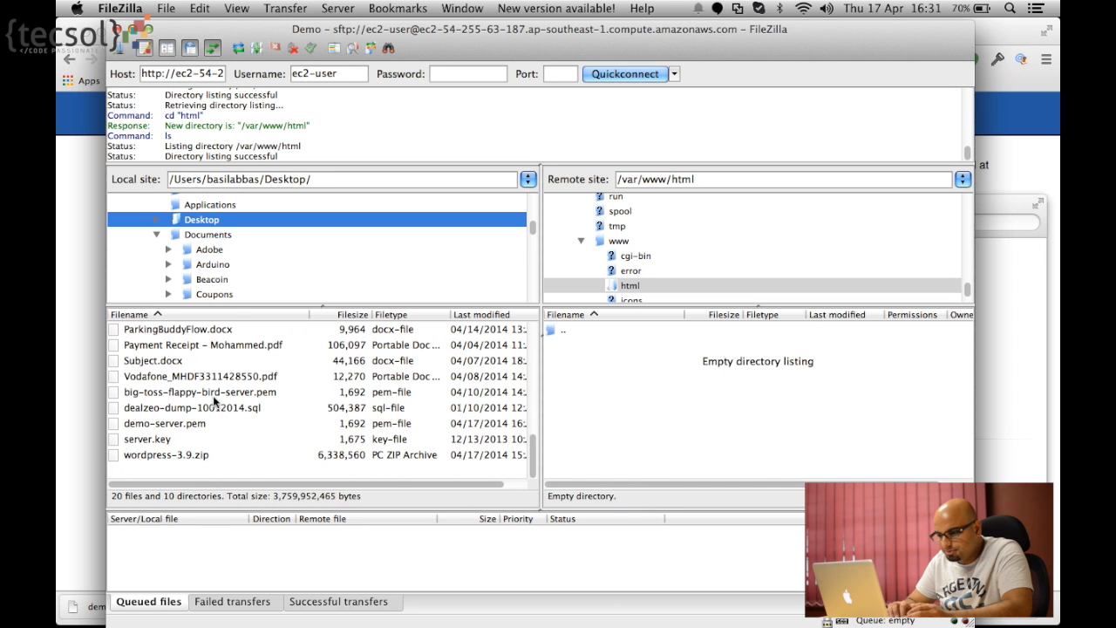
{"action": "left_click", "coordinate": [168, 454]}
{"action": "double_click", "coordinate": [168, 455]}
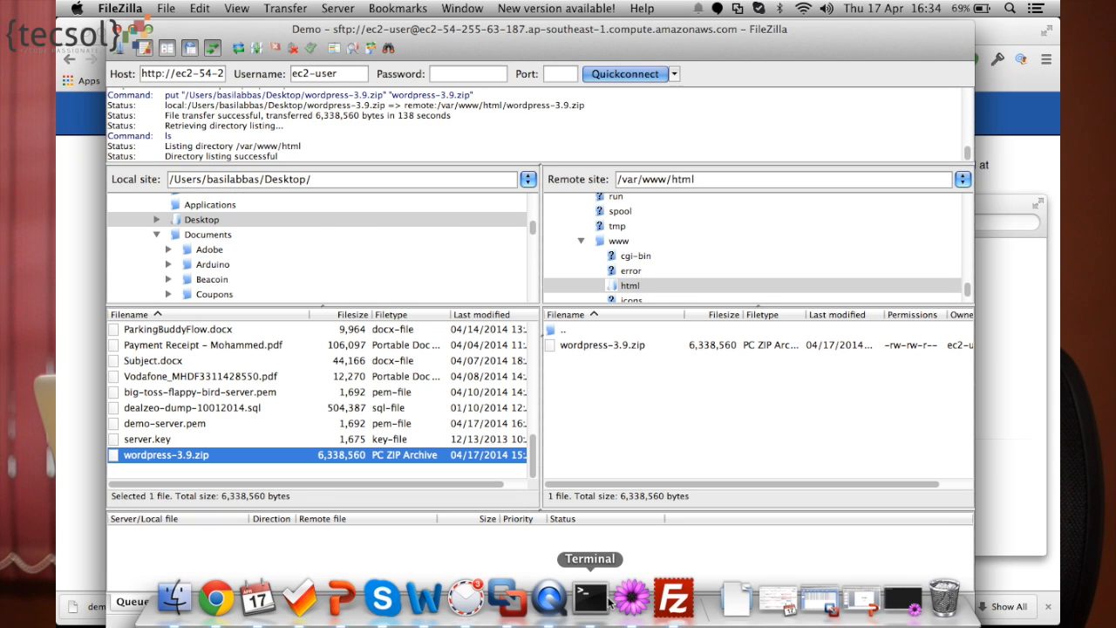
- Switch to the Terminal SSH session, change to the /var/www/html directory and list its contents with ls
{"action": "left_click", "coordinate": [593, 602]}
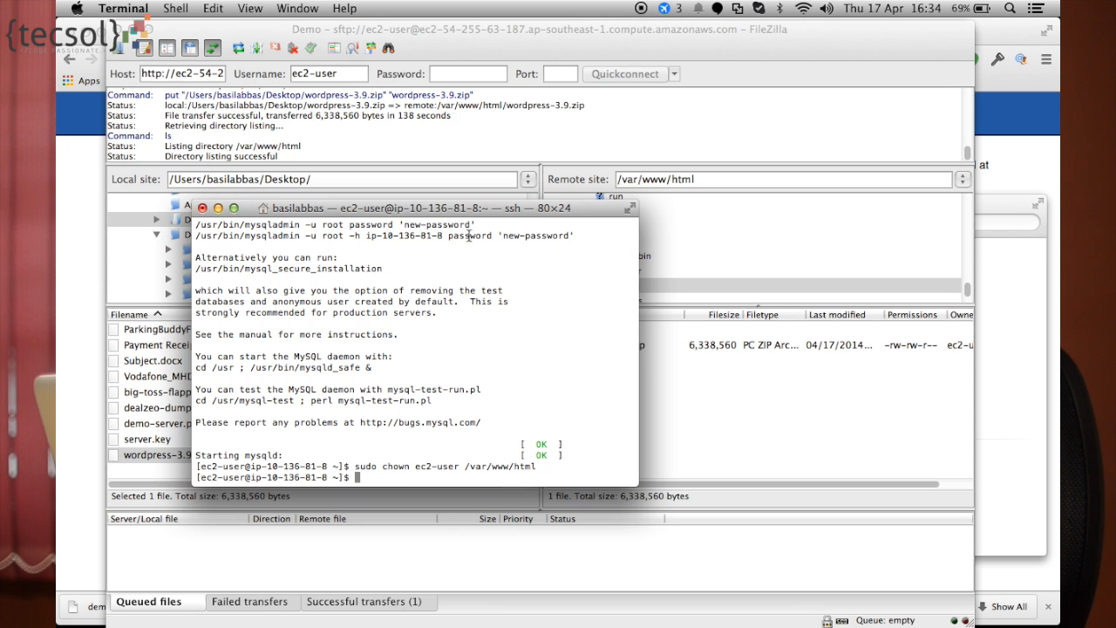
{"action": "left_click_drag", "start_coordinate": [484, 214], "coordinate": [386, 220]}
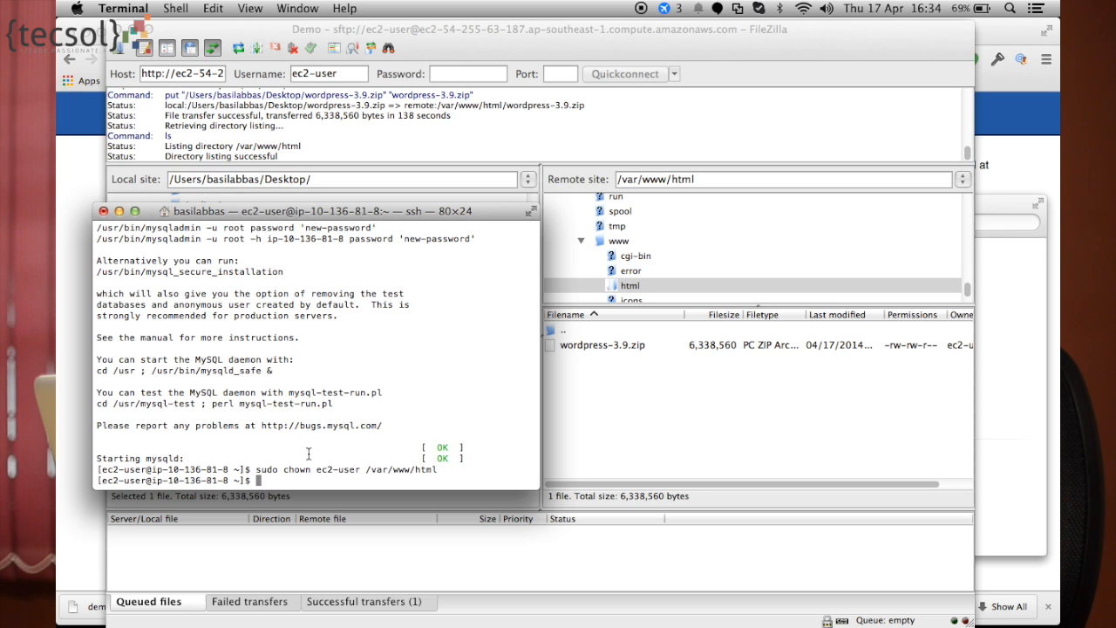
{"action": "type", "text": "cd "}
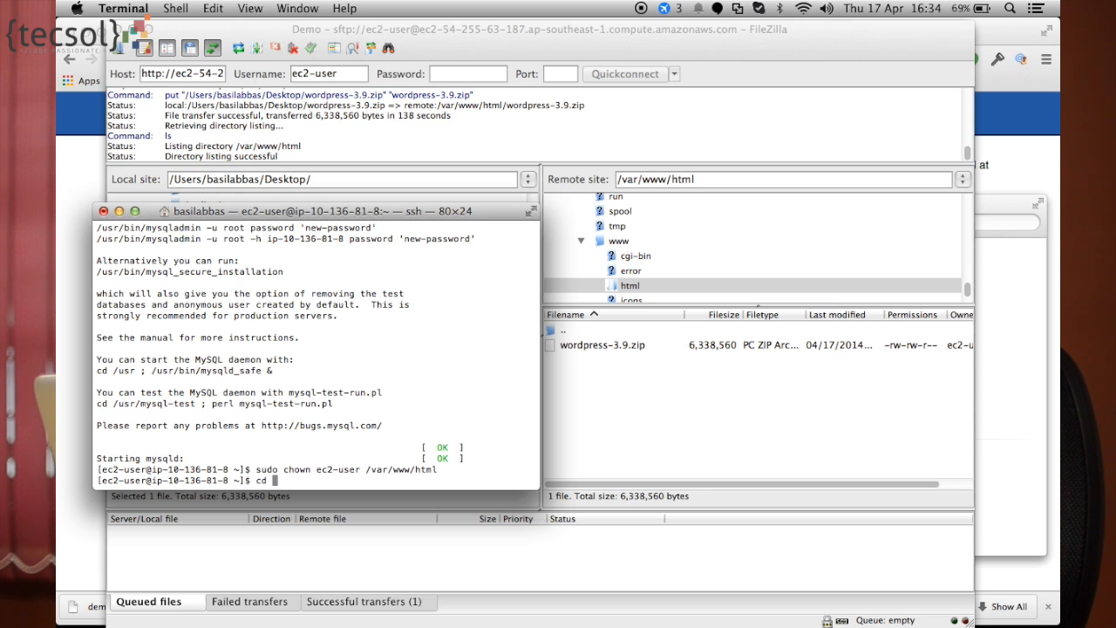
{"action": "type", "text": "/var"}
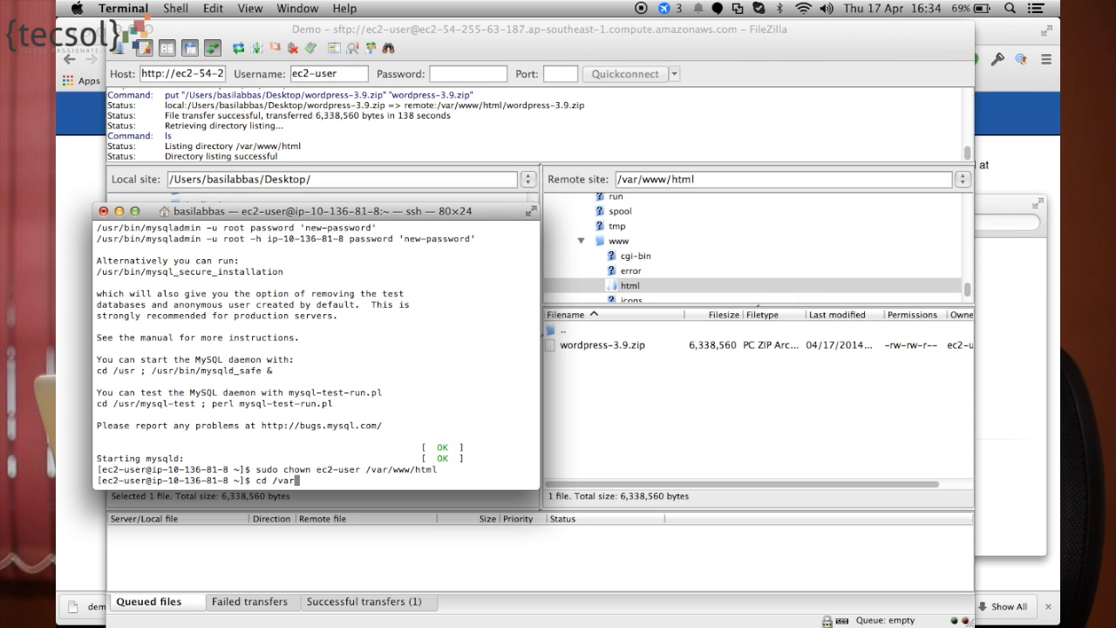
{"action": "type", "text": "/www"}
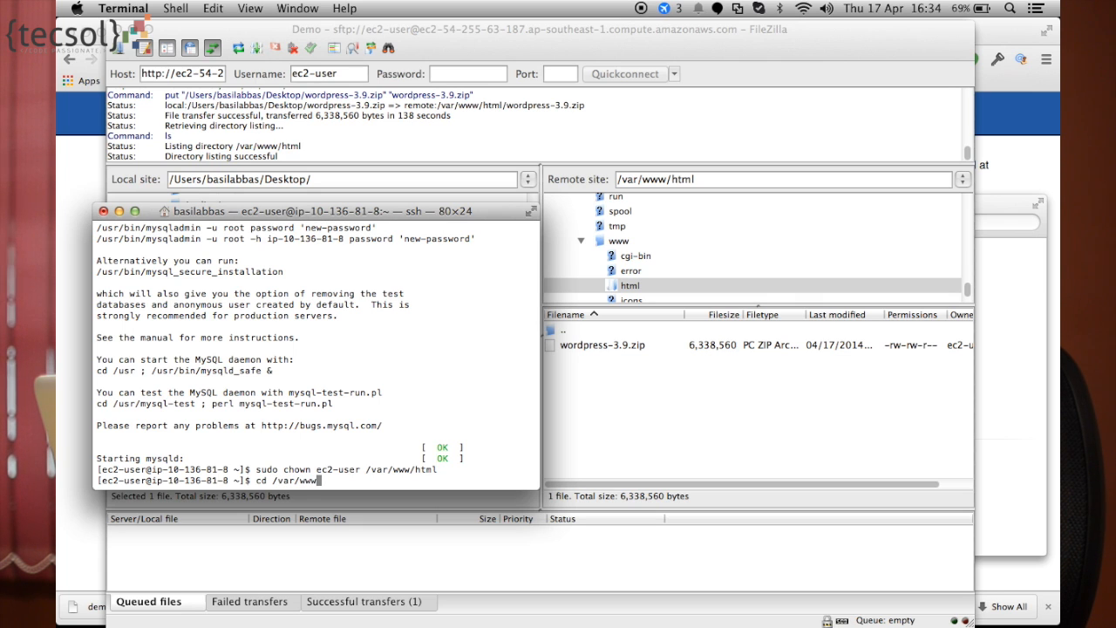
{"action": "type", "text": "/html"}
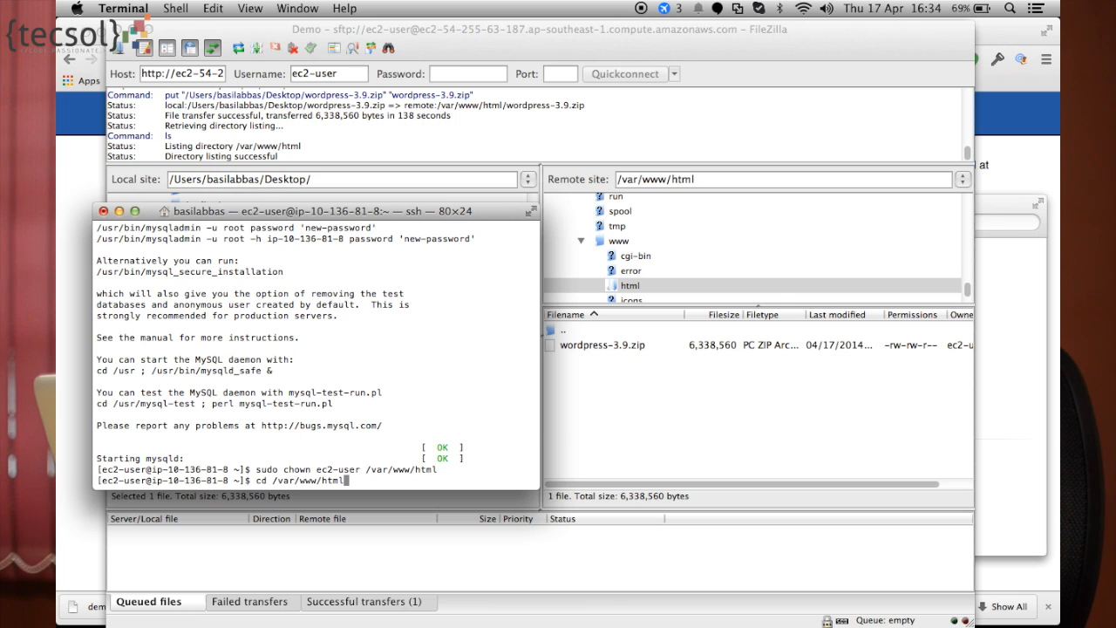
{"action": "key", "text": "Return"}
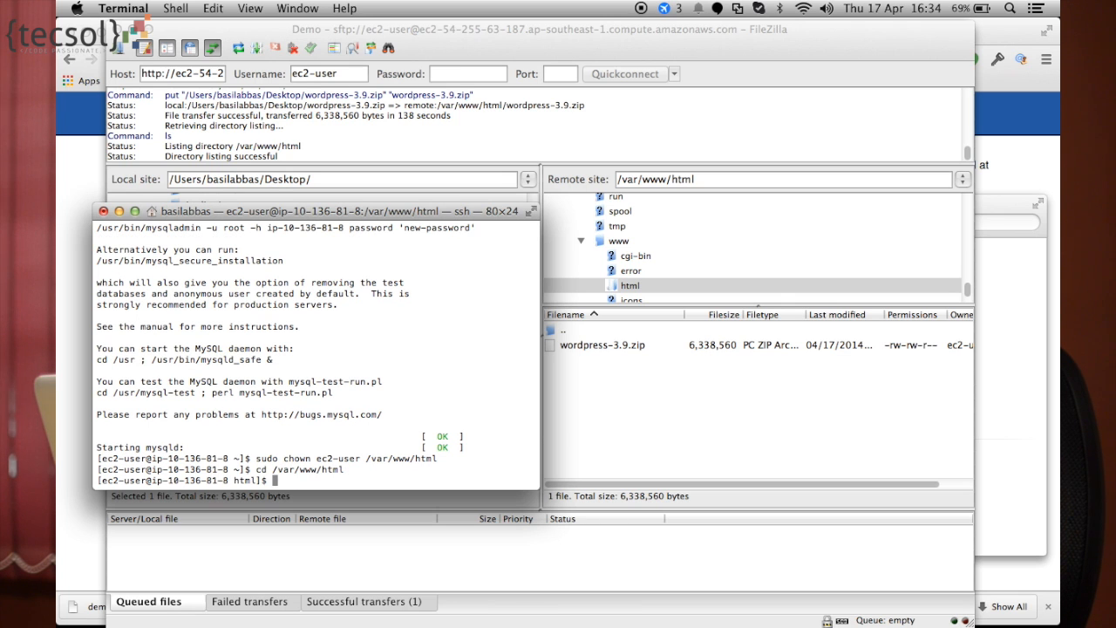
{"action": "type", "text": "ls"}
{"action": "key", "text": "Return"}
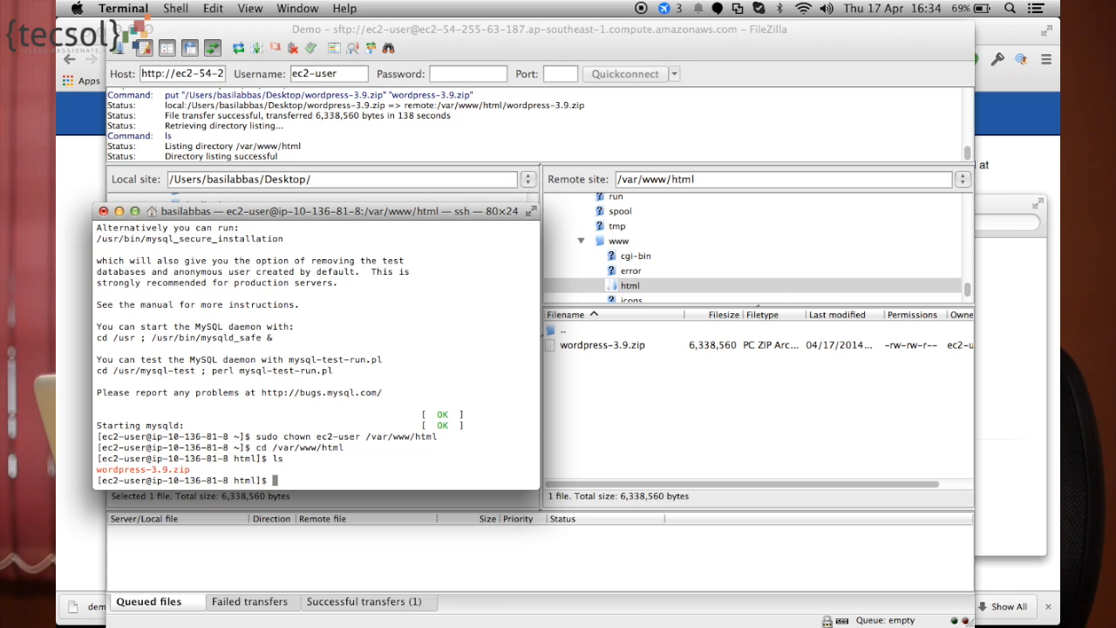
- Extract the uploaded archive on the server with unzip wordpress-3.9.zip
{"action": "type", "text": "unz"}
{"action": "type", "text": "ip word"}
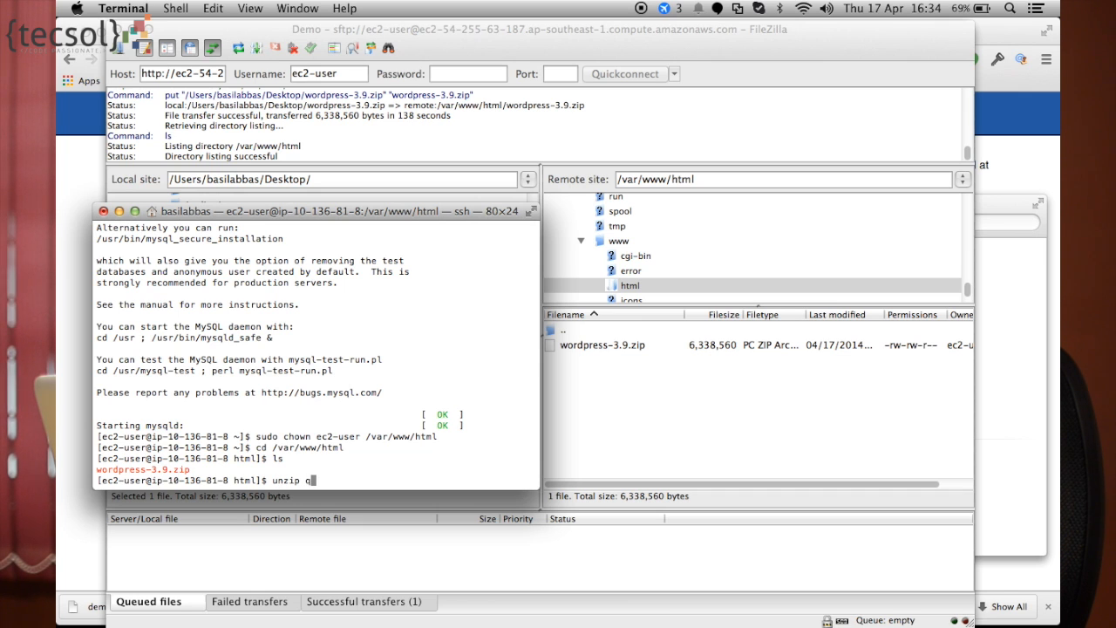
{"action": "key", "text": "Tab"}
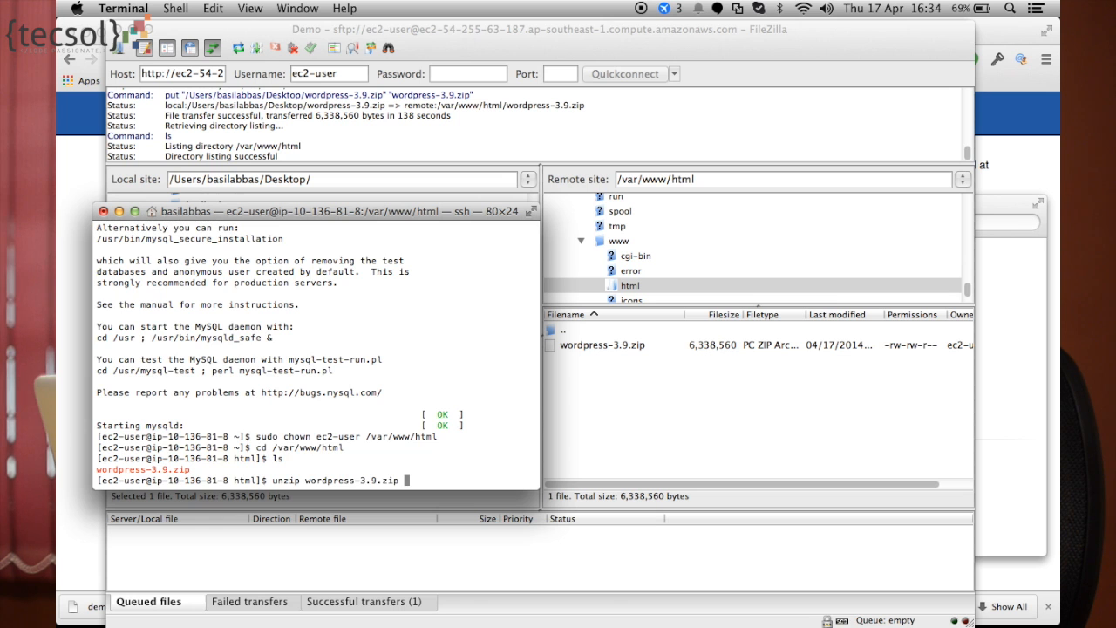
{"action": "key", "text": "Return"}
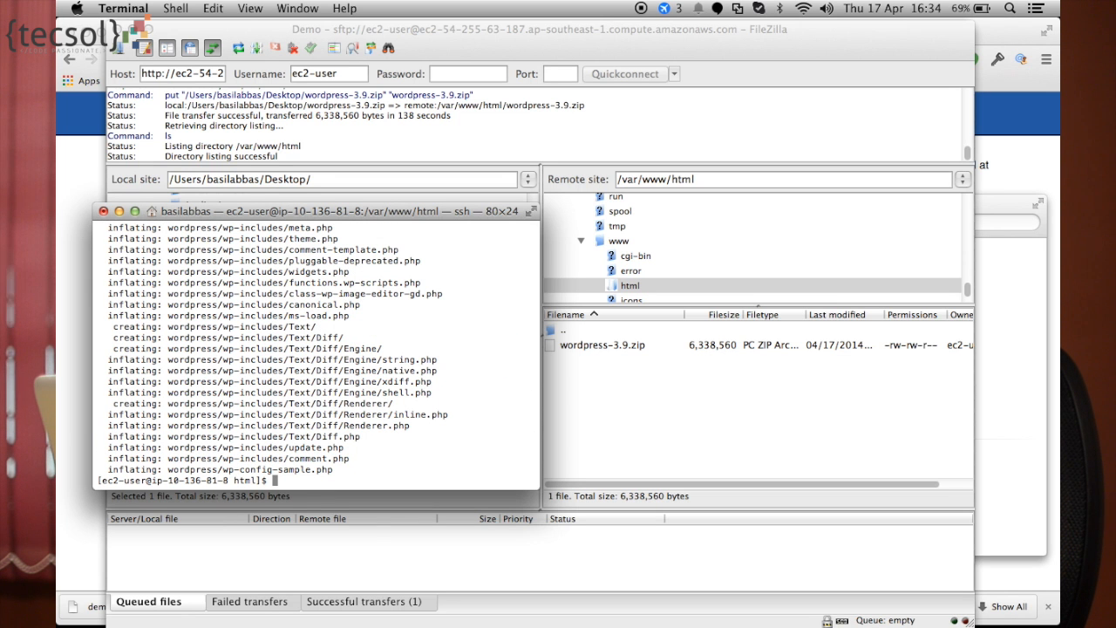
- Return to FileZilla, refresh the remote /var/www/html listing and open the extracted wordpress folder
{"action": "left_click", "coordinate": [656, 440]}
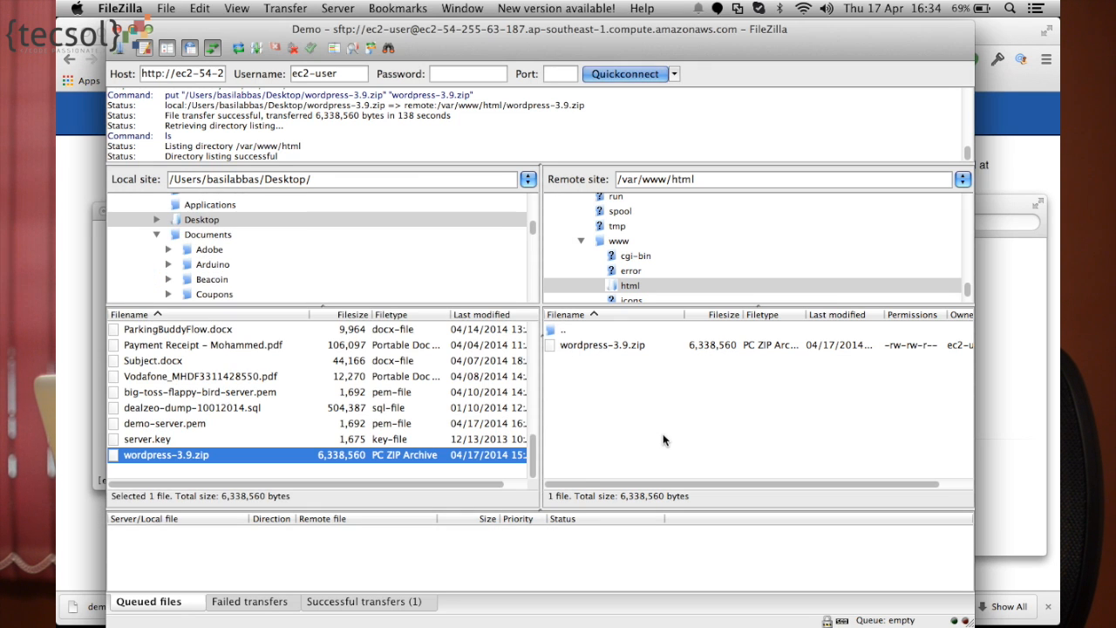
{"action": "right_click", "coordinate": [663, 410]}
{"action": "left_click", "coordinate": [702, 505]}
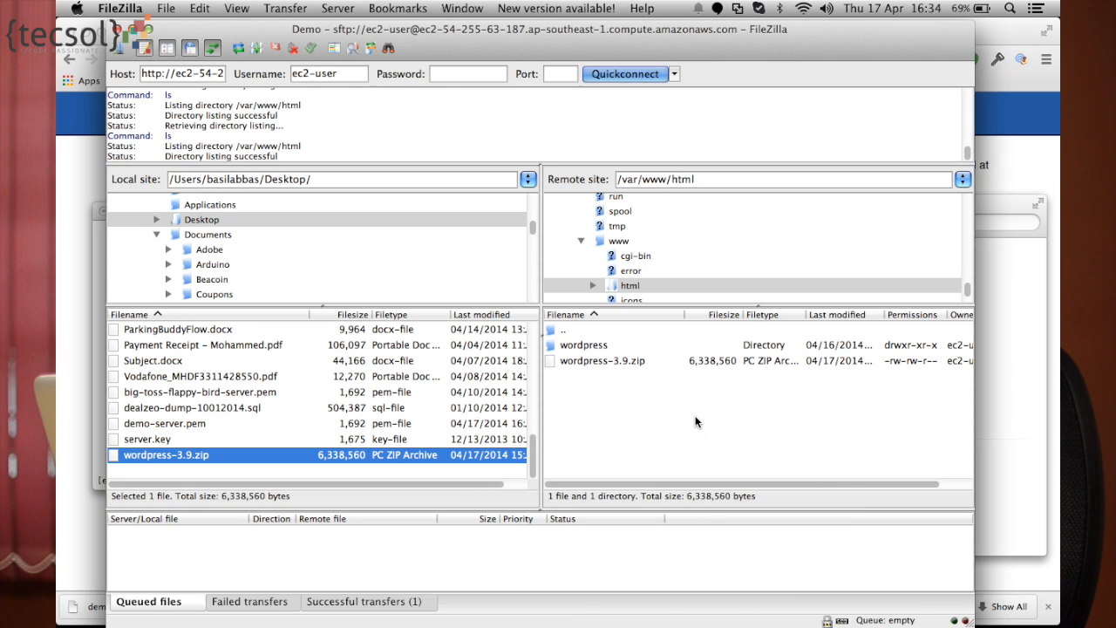
{"action": "double_click", "coordinate": [584, 345]}
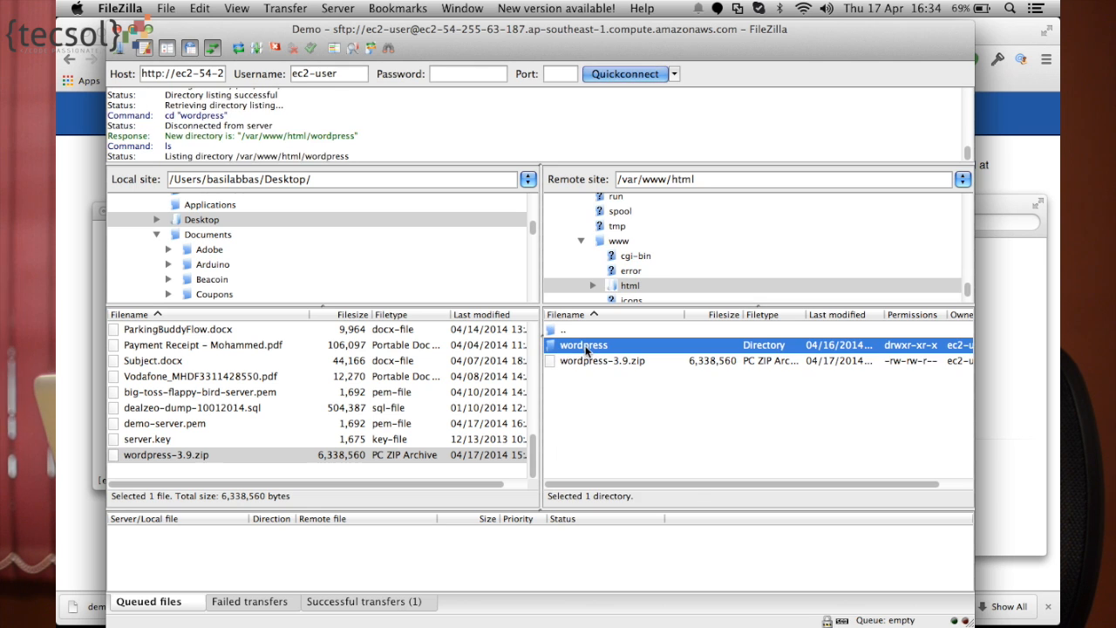
- Switch to Chrome and open the /wordpress path on the EC2 server's public address
{"action": "left_click", "coordinate": [134, 31]}
{"action": "left_click", "coordinate": [523, 59]}
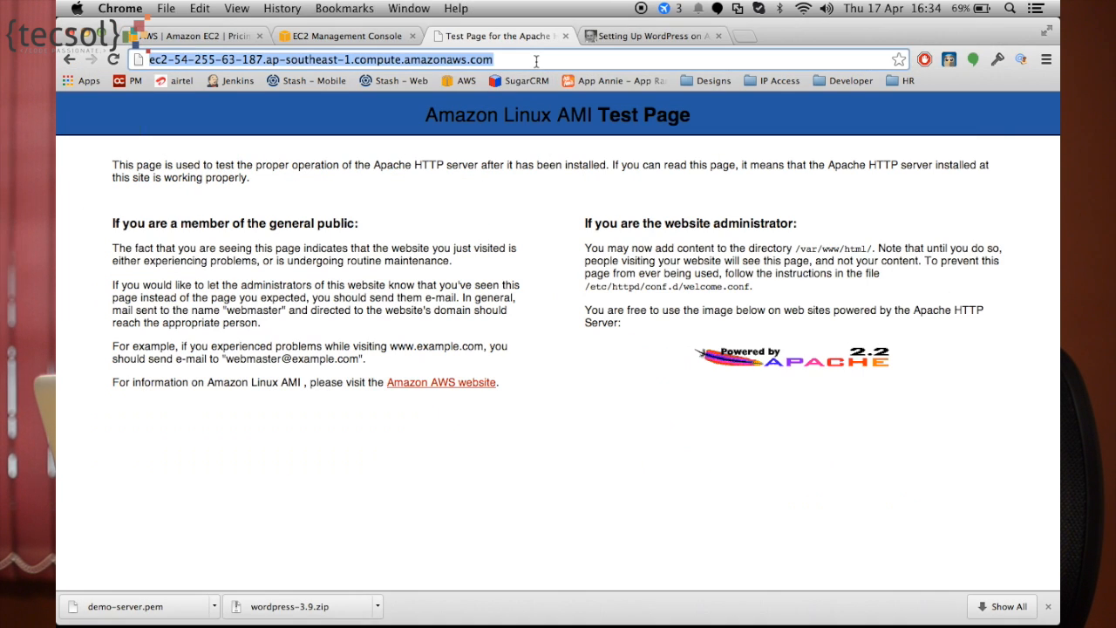
{"action": "left_click", "coordinate": [528, 58]}
{"action": "type", "text": "/wordpress"}
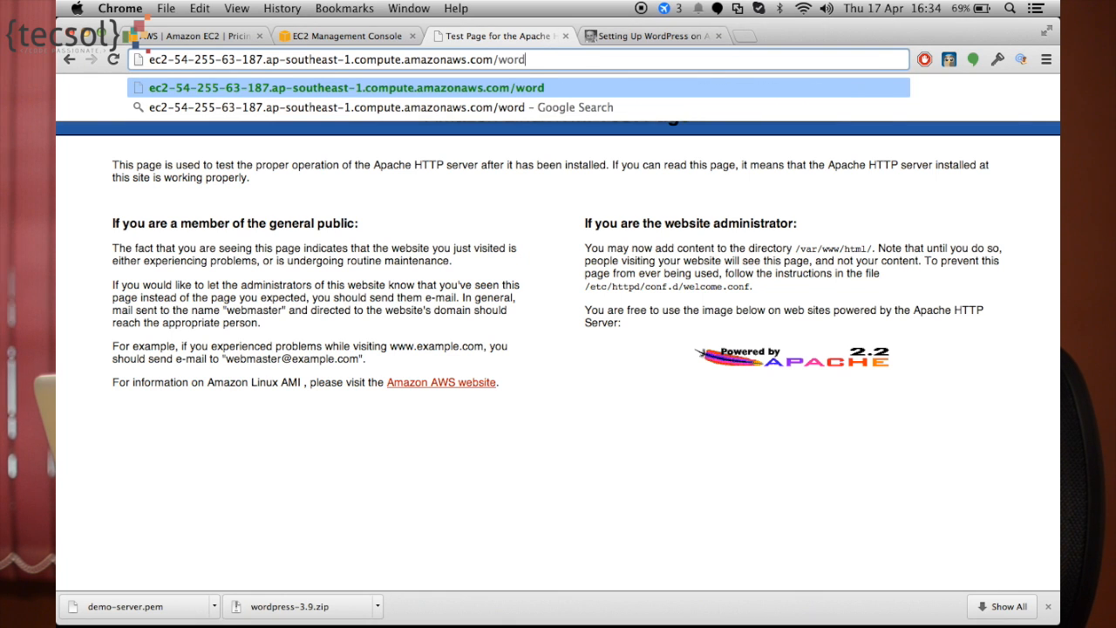
{"action": "key", "text": "Return"}
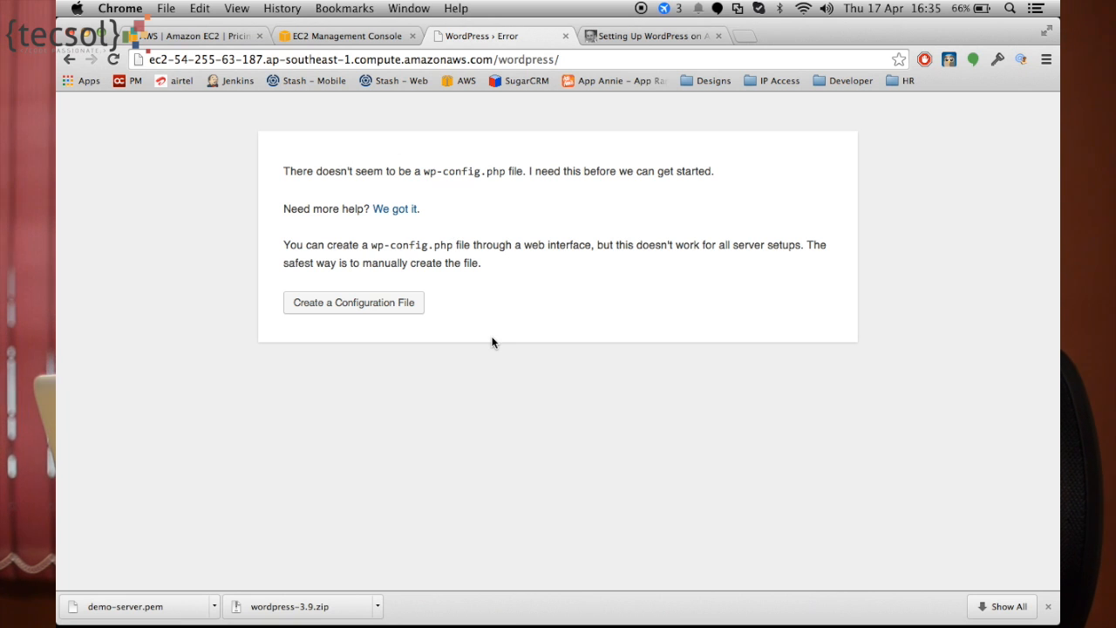
- Find MySQL Workbench with a Spotlight search and launch it
{"action": "key", "text": "super+space"}
{"action": "type", "text": "word"}
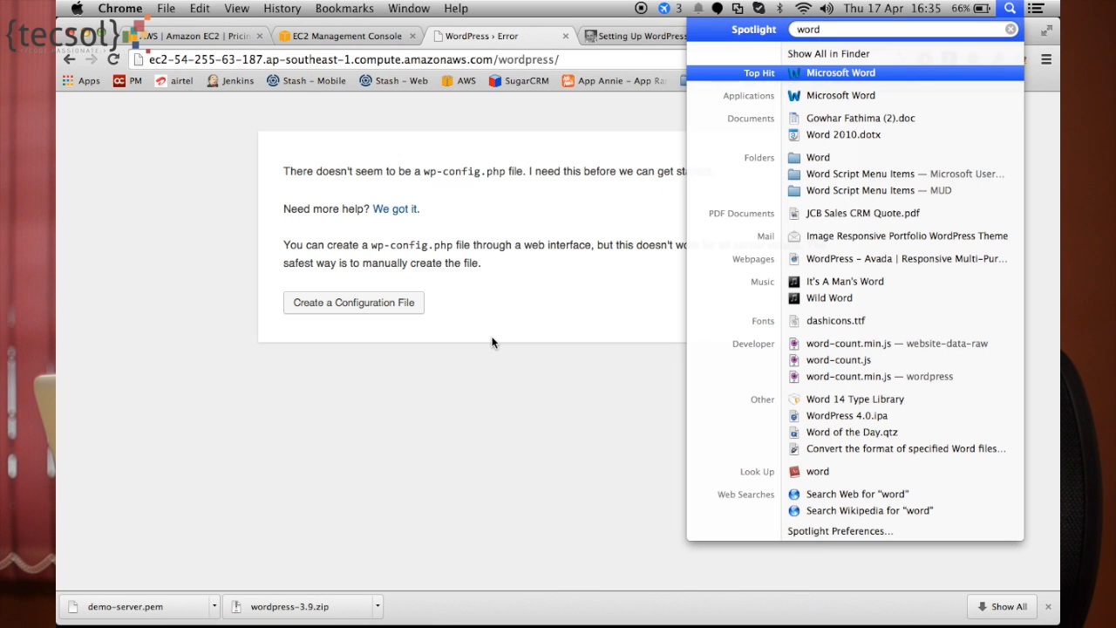
{"action": "key", "text": "Down"}
{"action": "key", "text": "Down"}
{"action": "key", "text": "Down"}
{"action": "key", "text": "Down"}
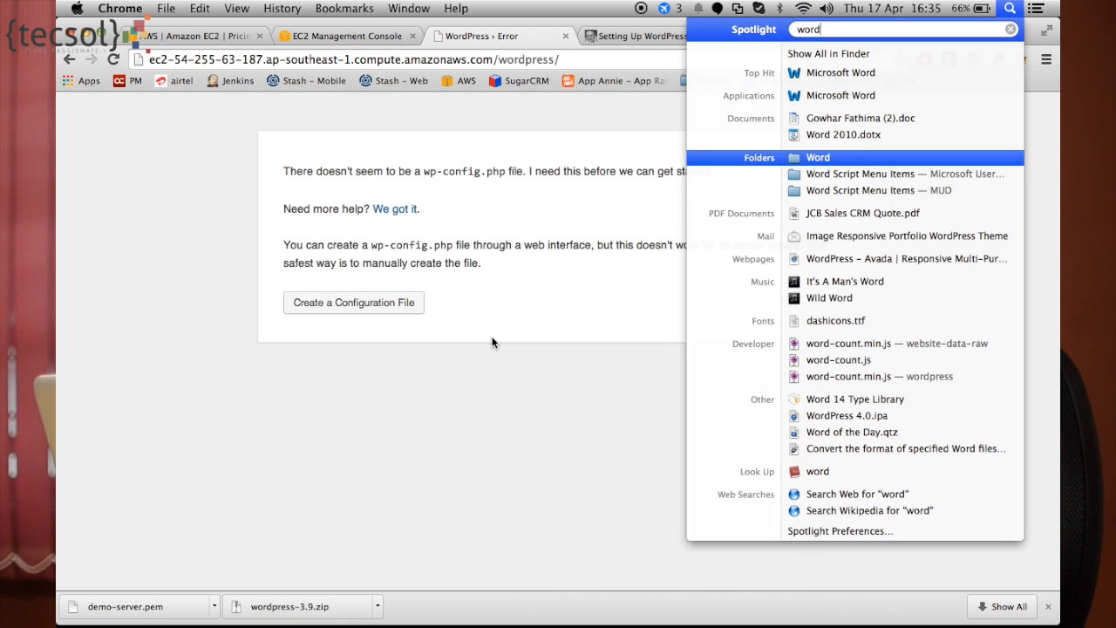
{"action": "key", "text": "BackSpace"}
{"action": "key", "text": "BackSpace"}
{"action": "key", "text": "BackSpace"}
{"action": "key", "text": "BackSpace"}
{"action": "type", "text": "wo"}
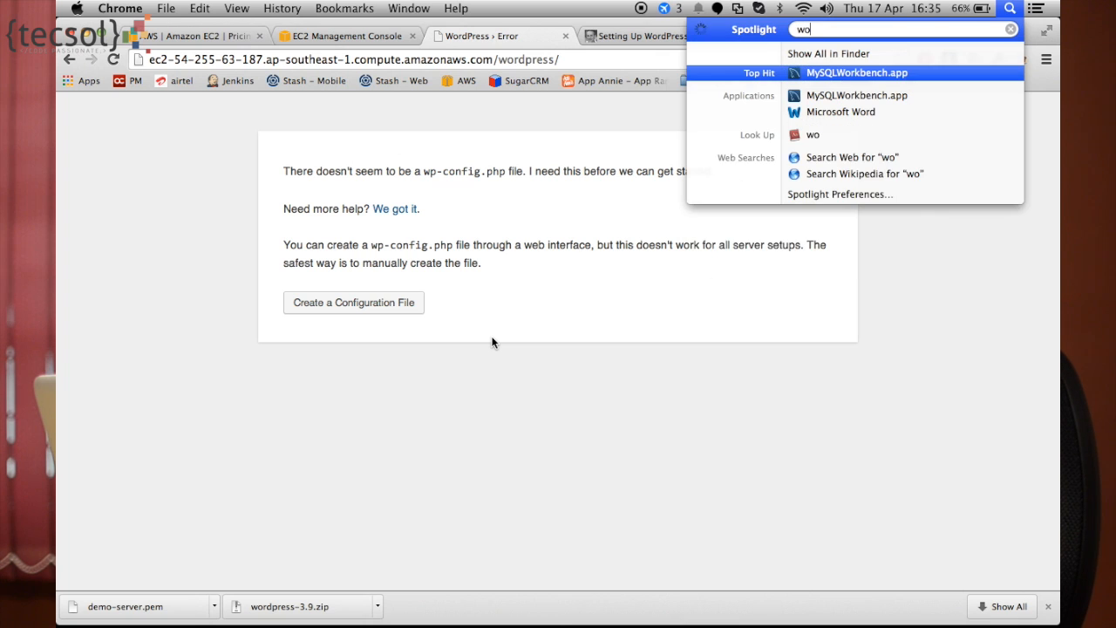
{"action": "key", "text": "Escape"}
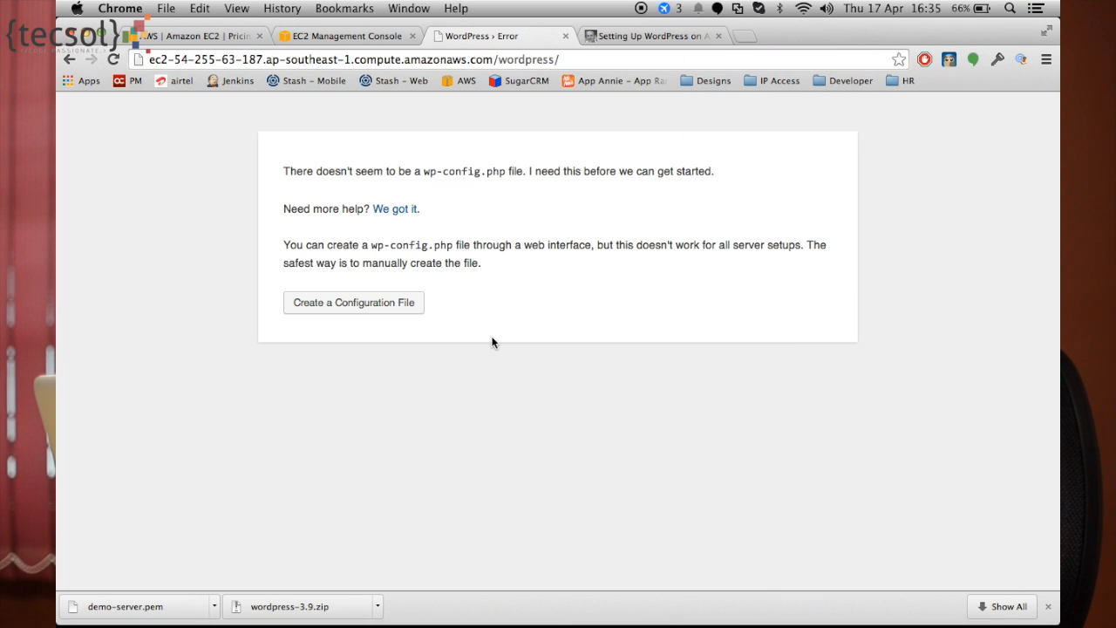
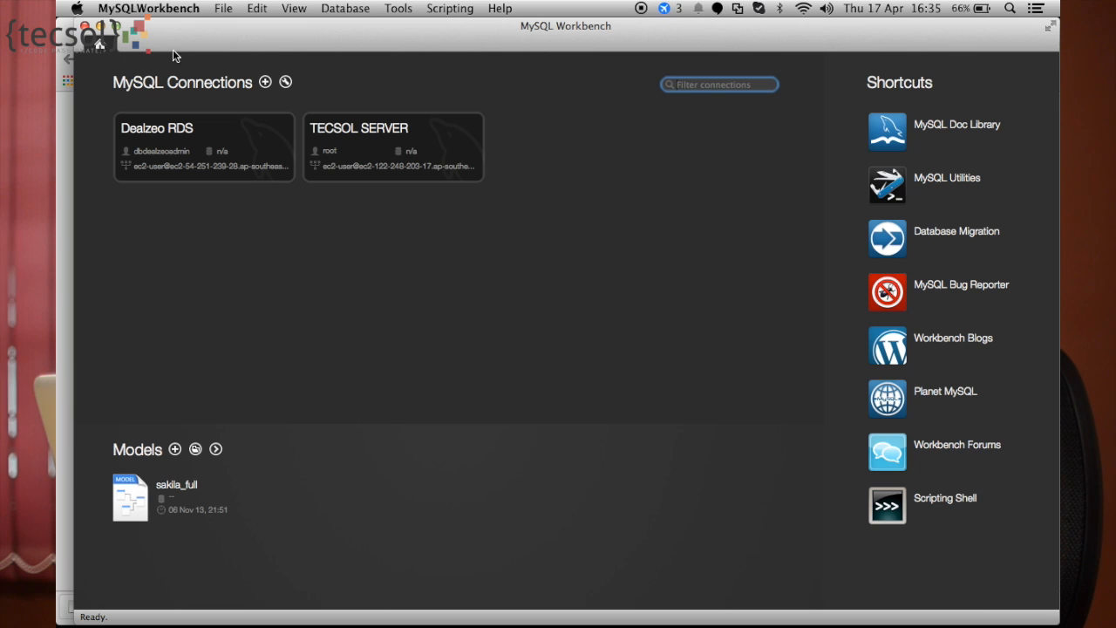
- Start a new MySQL connection named Demo and clear its default hostname
{"action": "left_click", "coordinate": [266, 83]}
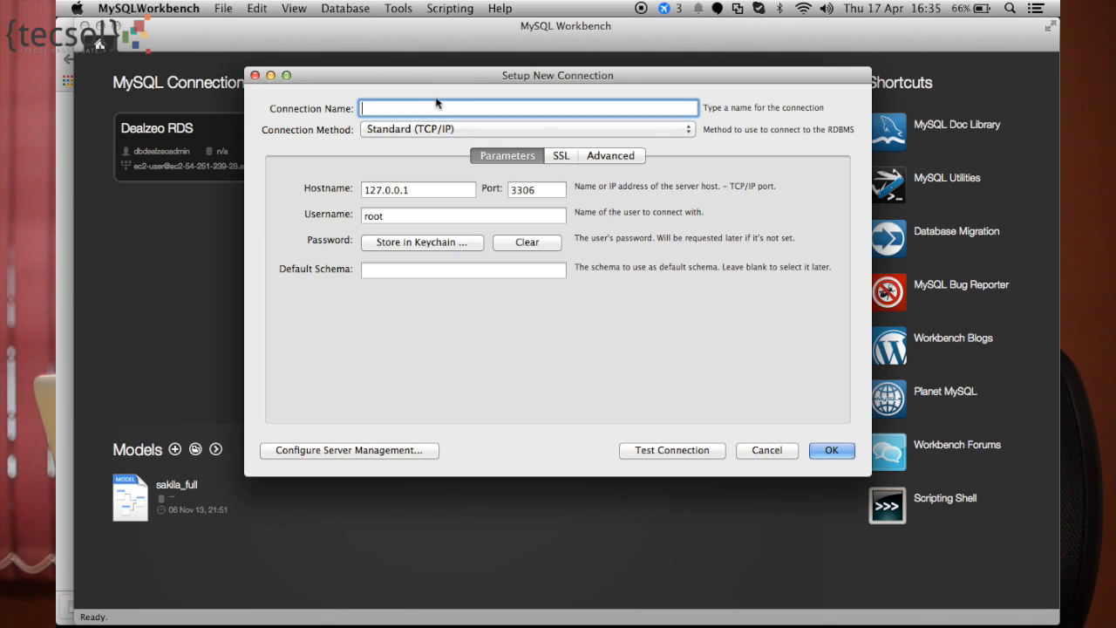
{"action": "type", "text": "Demo"}
{"action": "left_click", "coordinate": [438, 191]}
{"action": "key", "text": "BackSpace"}
{"action": "key", "text": "BackSpace"}
{"action": "key", "text": "BackSpace"}
{"action": "key", "text": "BackSpace"}
{"action": "key", "text": "BackSpace"}
{"action": "key", "text": "BackSpace"}
{"action": "key", "text": "BackSpace"}
{"action": "key", "text": "BackSpace"}
{"action": "key", "text": "BackSpace"}
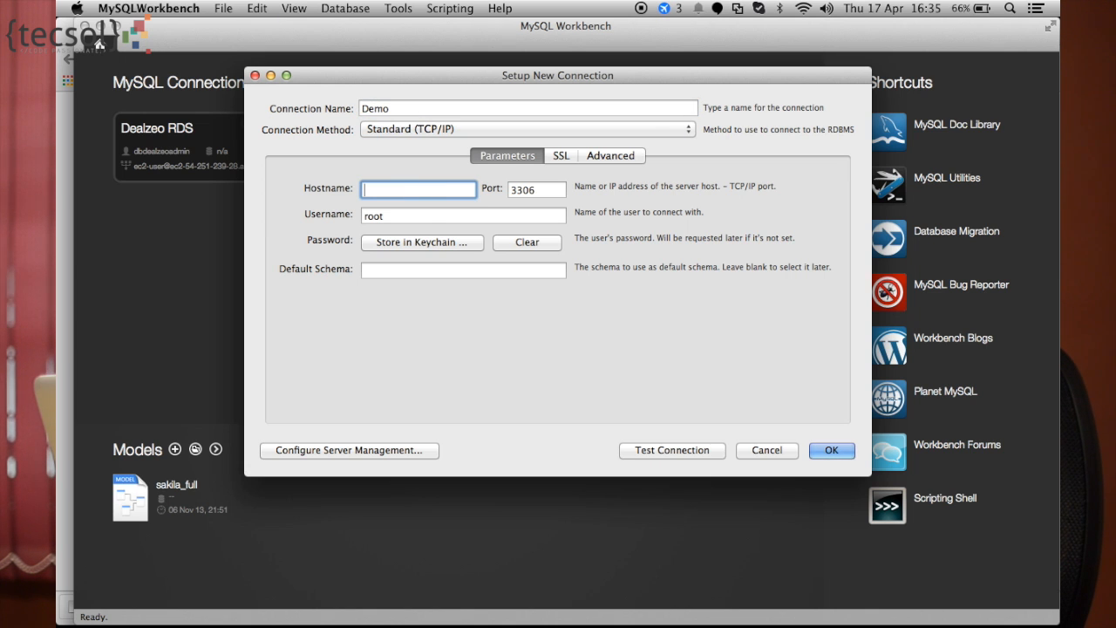
- Copy the EC2 server's address without the /wordpress path from Chrome and paste it as the hostname in MySQL Workbench
{"action": "left_click", "coordinate": [186, 598]}
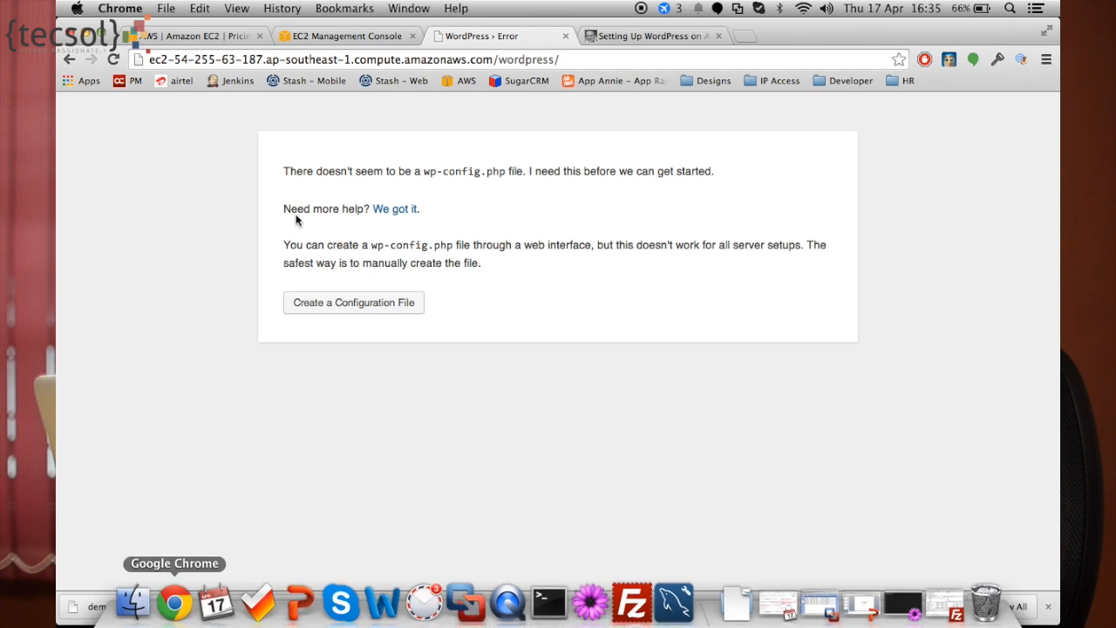
{"action": "left_click", "coordinate": [389, 60]}
{"action": "left_click", "coordinate": [181, 59]}
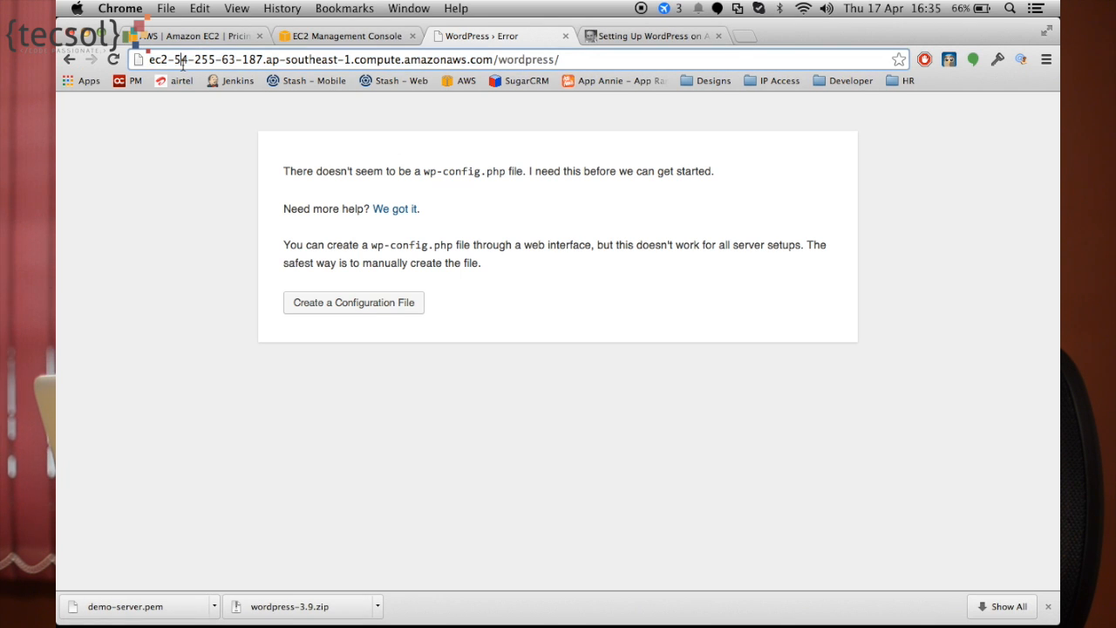
{"action": "left_click_drag", "start_coordinate": [150, 60], "coordinate": [494, 59]}
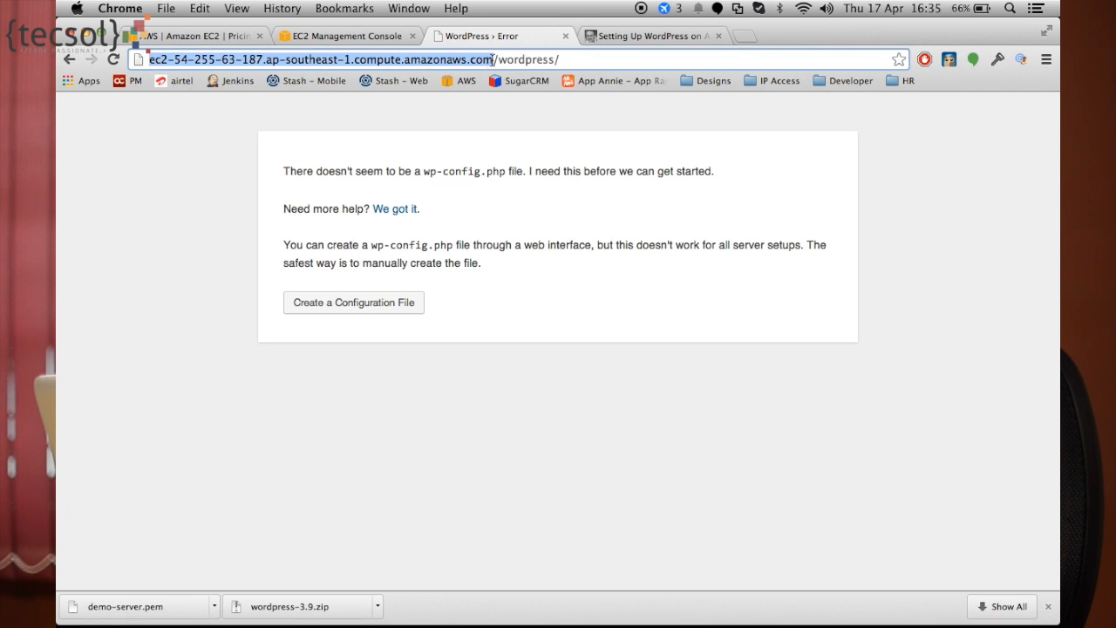
{"action": "left_click", "coordinate": [641, 603]}
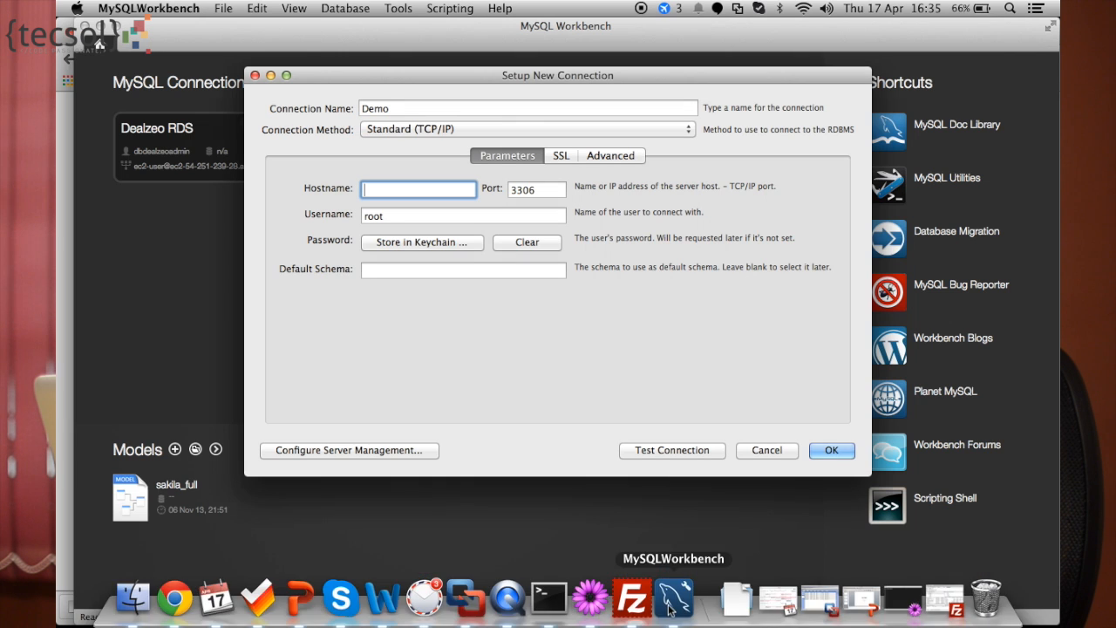
{"action": "key", "text": "super+v"}
{"action": "left_click", "coordinate": [407, 217]}
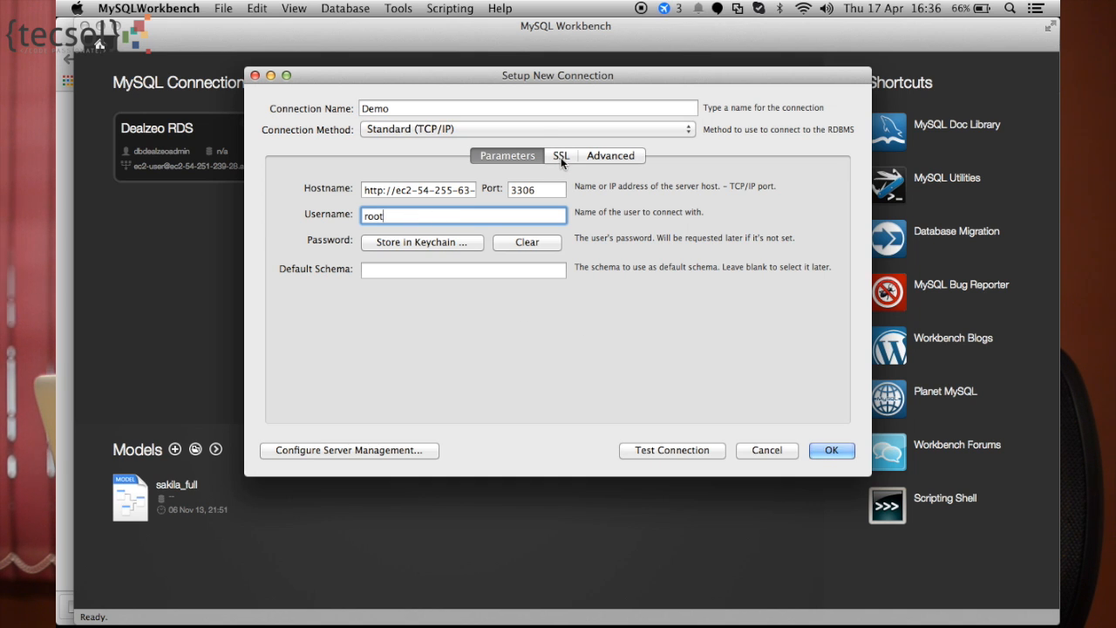
- Change the connection method to Standard TCP/IP over SSH, using the copied server address as SSH hostname and ec2-user as SSH username
{"action": "left_click", "coordinate": [533, 128]}
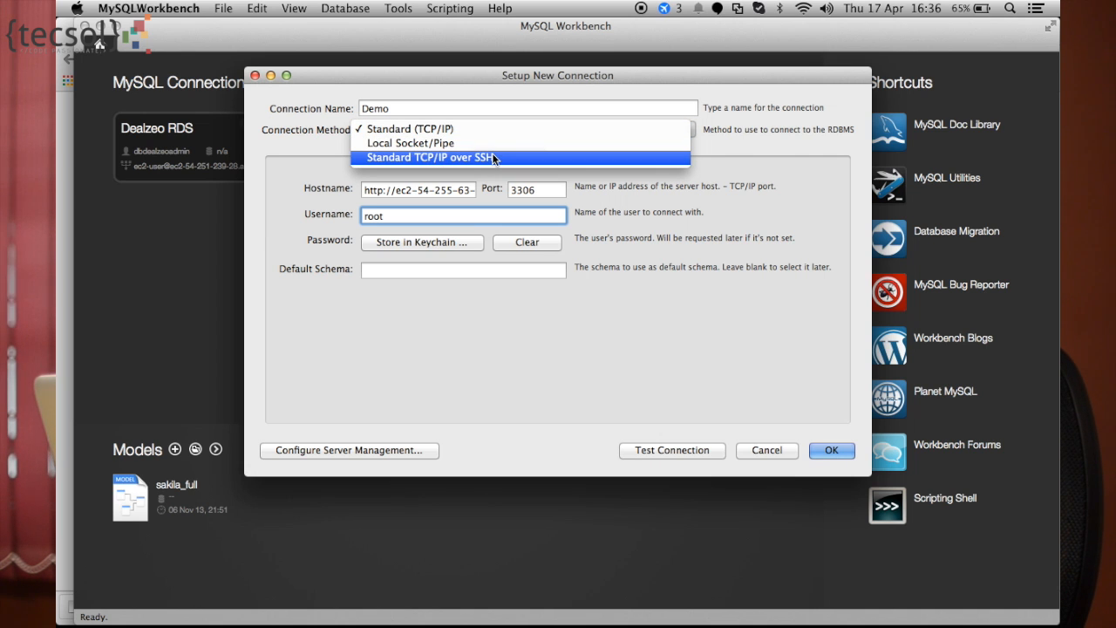
{"action": "left_click", "coordinate": [503, 154]}
{"action": "left_click", "coordinate": [448, 190]}
{"action": "left_click_drag", "start_coordinate": [434, 190], "coordinate": [323, 189]}
{"action": "key", "text": "super+v"}
{"action": "key", "text": "Left"}
{"action": "key", "text": "Left"}
{"action": "key", "text": "Left"}
{"action": "key", "text": "Left"}
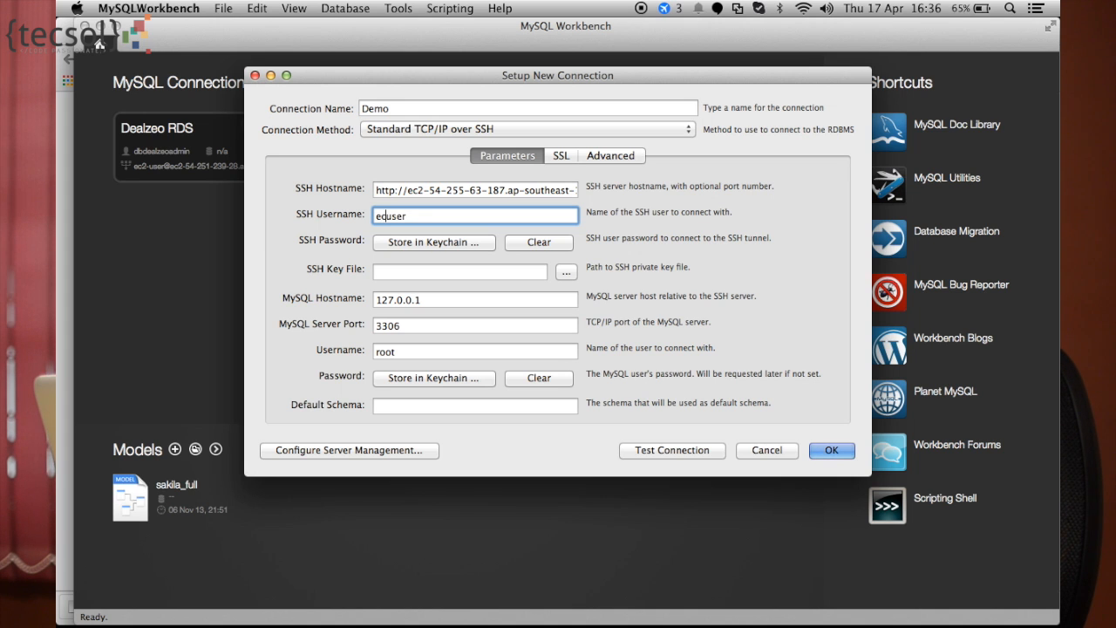
- Choose demo-server.pem from the Desktop as the SSH key file
{"action": "left_click", "coordinate": [565, 273]}
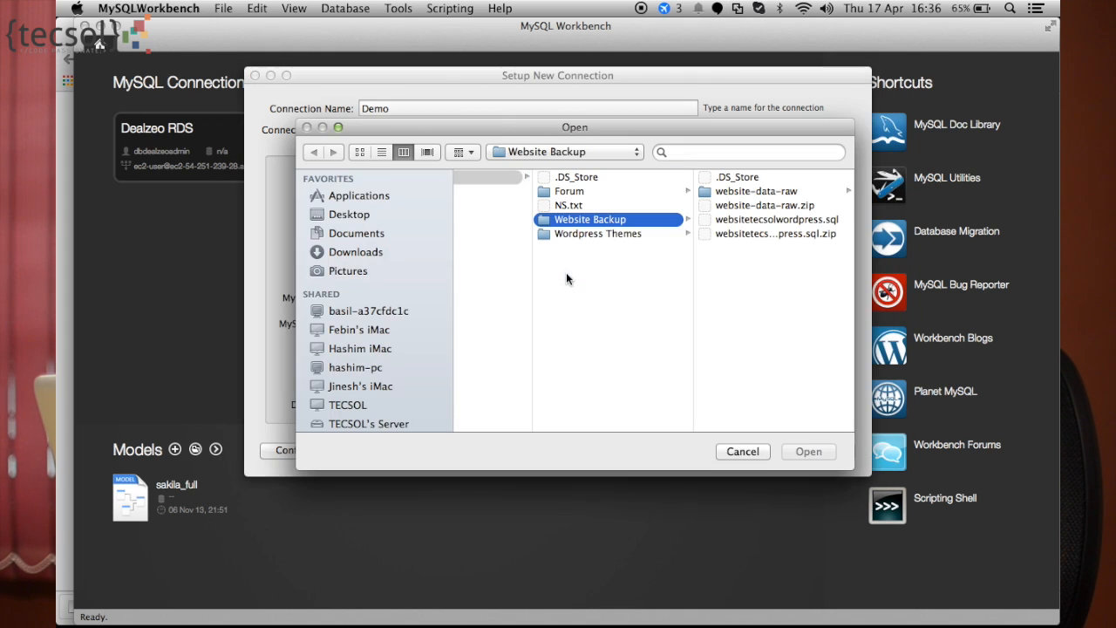
{"action": "left_click", "coordinate": [374, 215]}
{"action": "scroll", "coordinate": [540, 282], "scroll_direction": "down", "scroll_amount": 3}
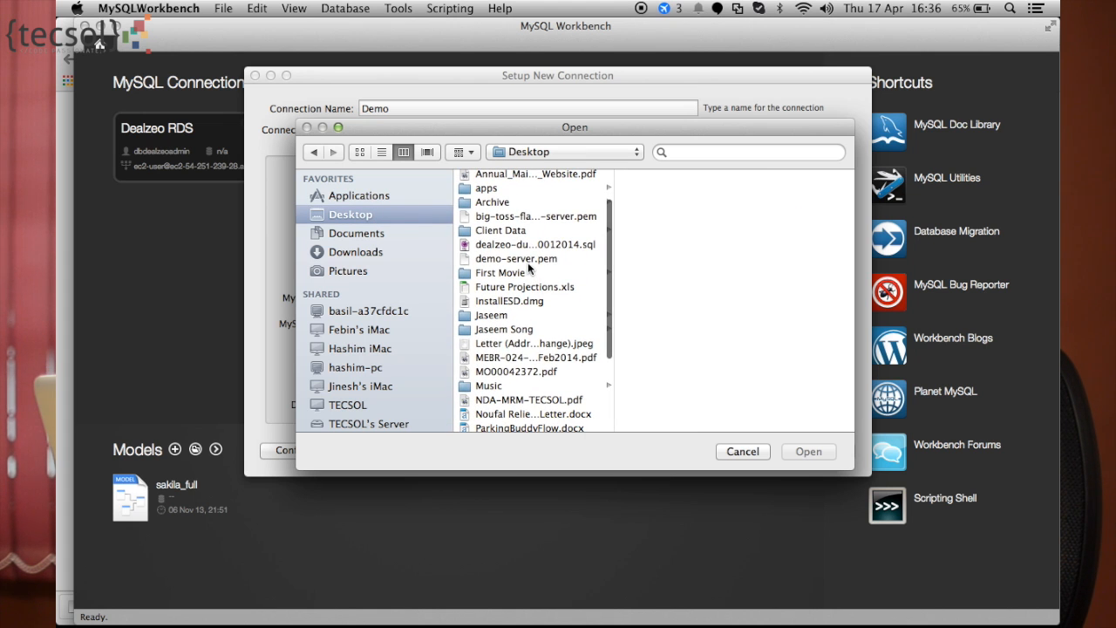
{"action": "left_click", "coordinate": [527, 262]}
{"action": "left_click", "coordinate": [808, 451]}
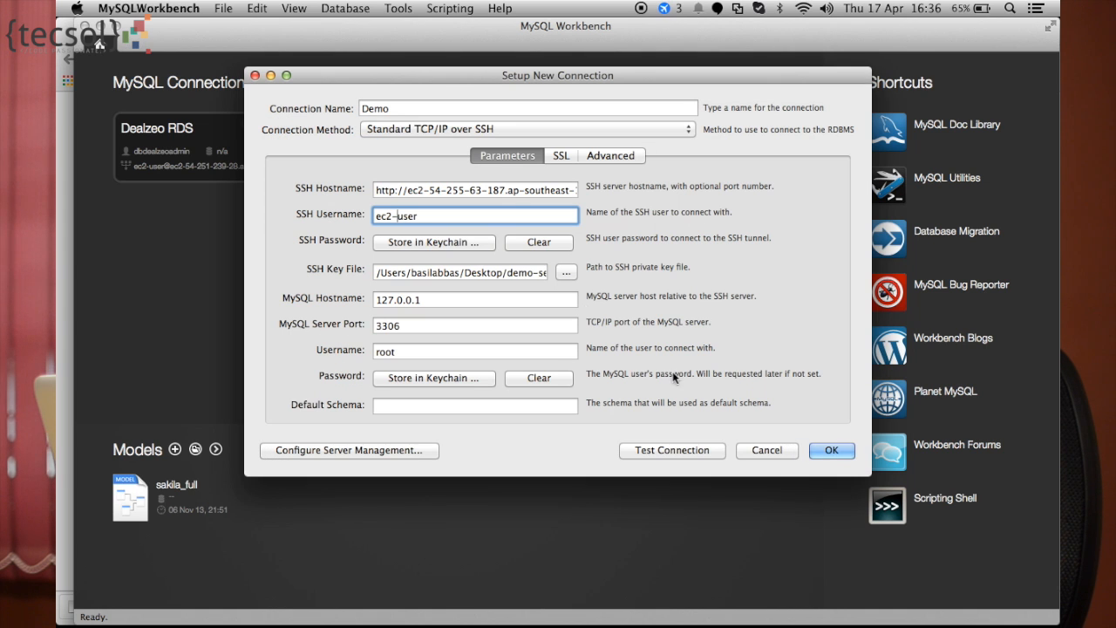
- Review the default MySQL hostname, server port and username, and test the Demo connection
{"action": "left_click", "coordinate": [460, 297]}
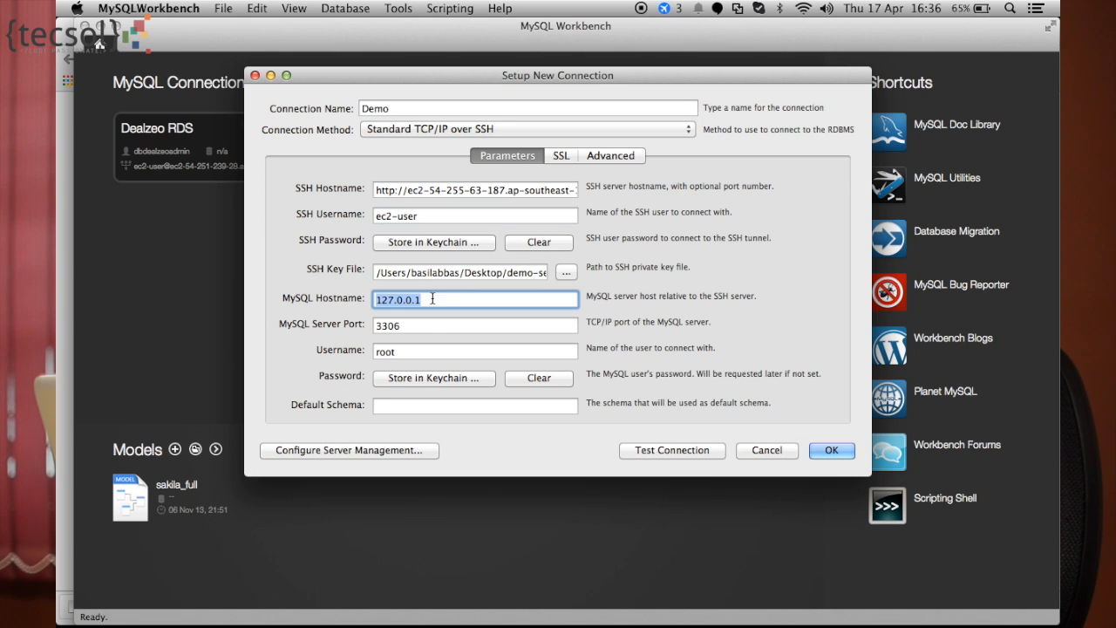
{"action": "key", "text": "Tab"}
{"action": "left_click", "coordinate": [425, 347]}
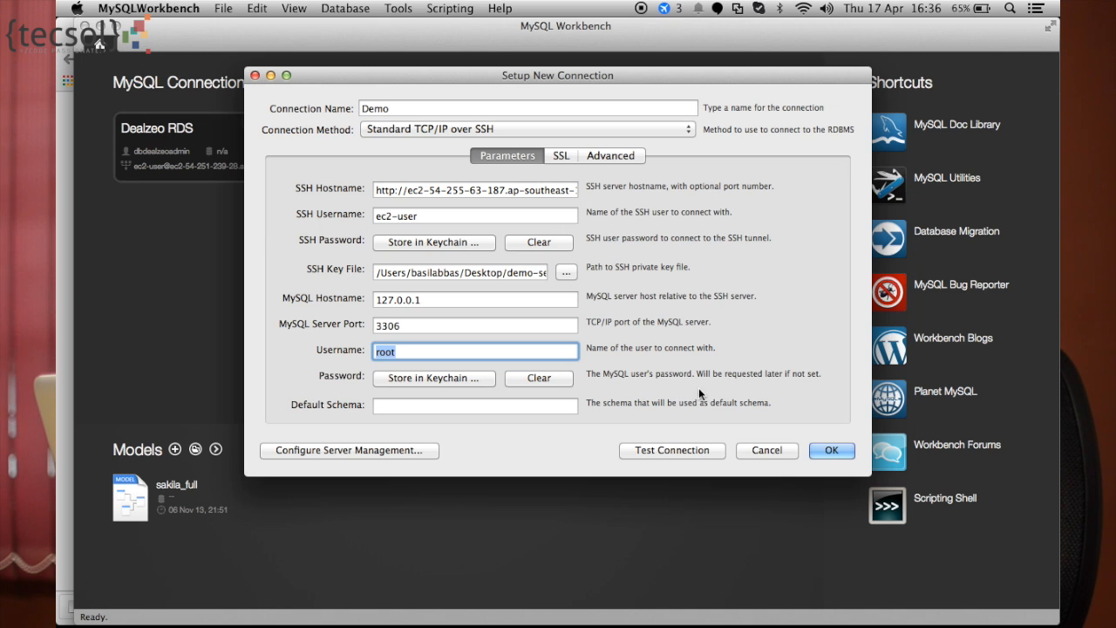
{"action": "left_click", "coordinate": [682, 455]}
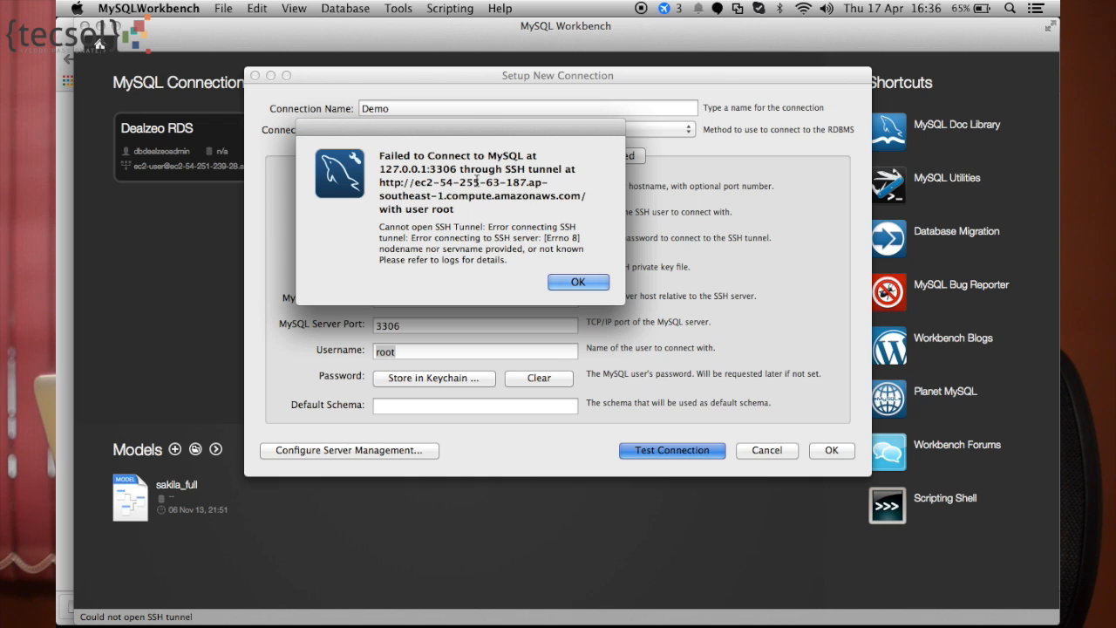
{"action": "left_click", "coordinate": [584, 287]}
- Confirm blank keychain passwords for both the SSH user and the MySQL root user
{"action": "left_click", "coordinate": [436, 299]}
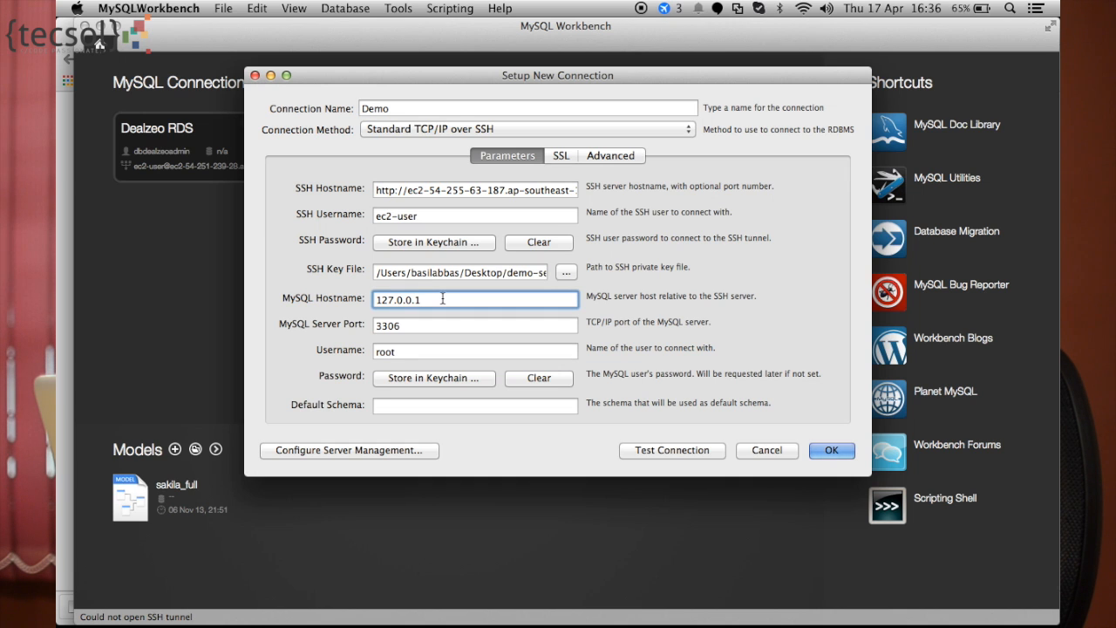
{"action": "left_click", "coordinate": [428, 273]}
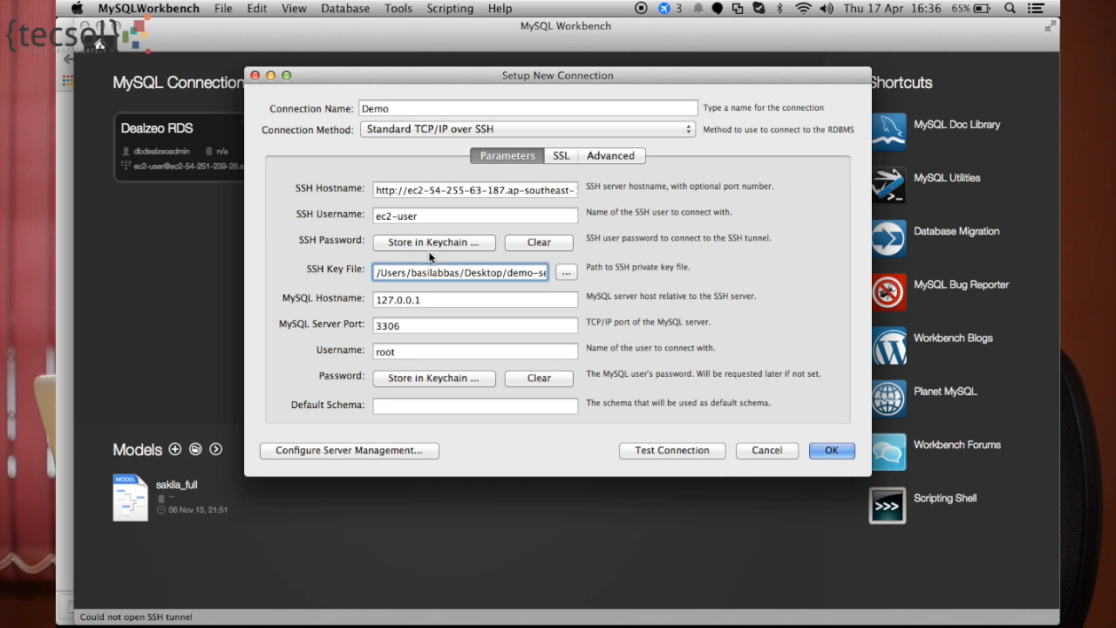
{"action": "left_click", "coordinate": [428, 242]}
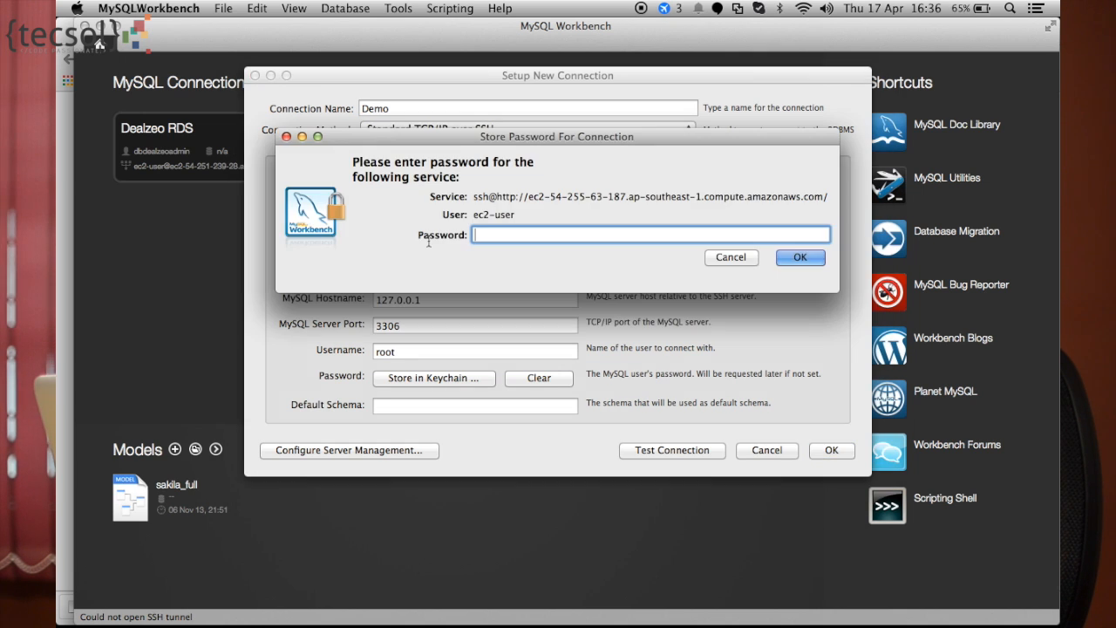
{"action": "left_click", "coordinate": [808, 254]}
{"action": "left_click", "coordinate": [470, 380]}
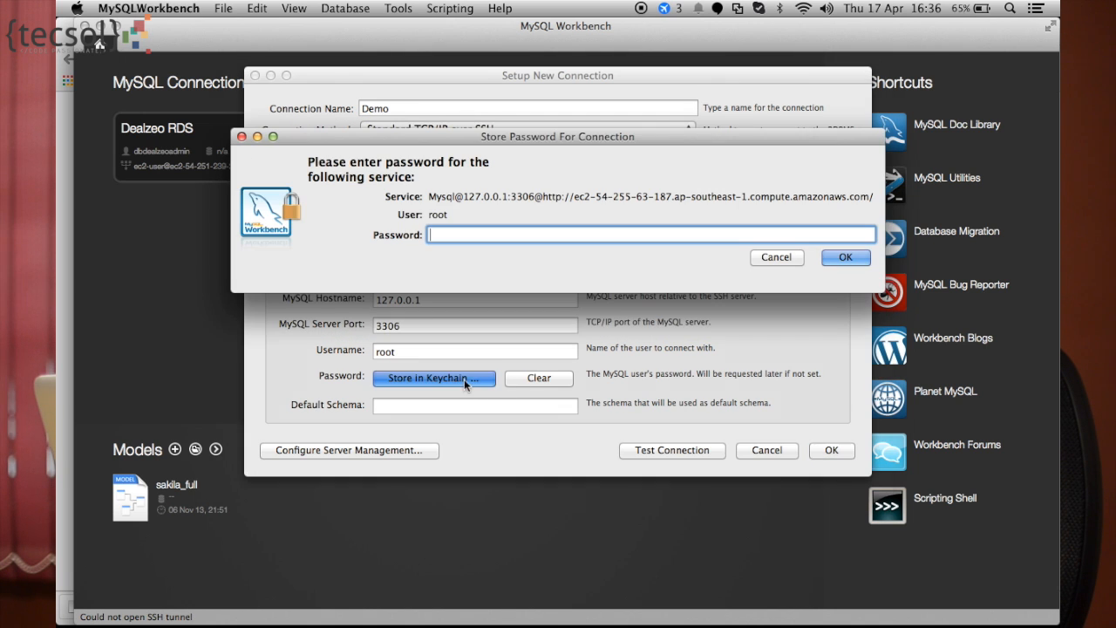
{"action": "left_click", "coordinate": [843, 256]}
{"action": "left_click", "coordinate": [492, 297]}
{"action": "left_click", "coordinate": [502, 190]}
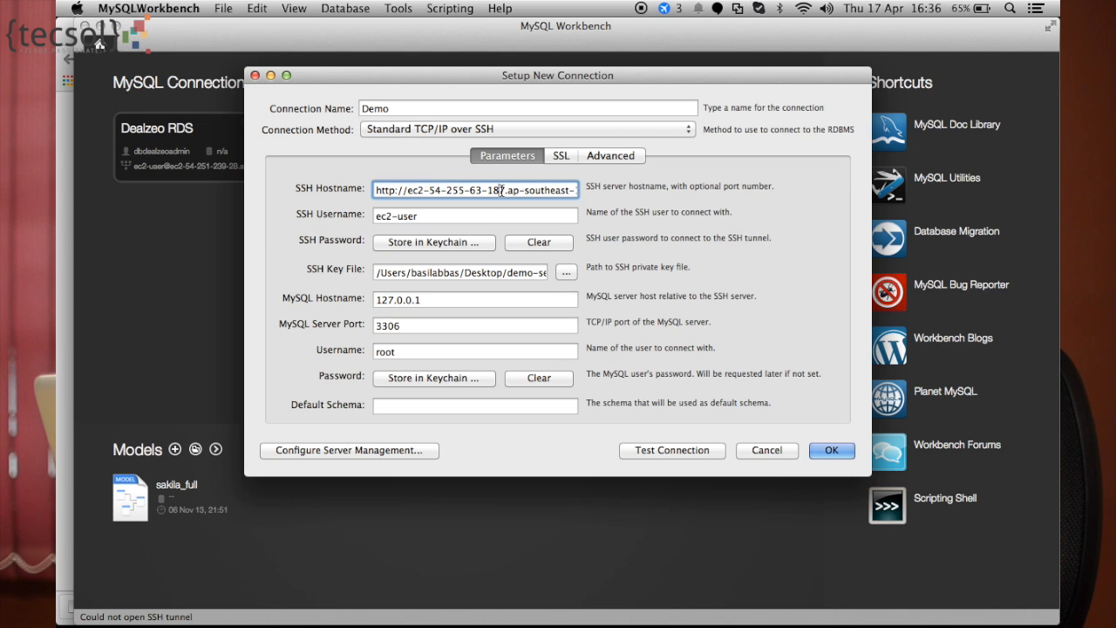
{"action": "left_click", "coordinate": [410, 188]}
{"action": "key", "text": "BackSpace"}
{"action": "key", "text": "BackSpace"}
{"action": "key", "text": "BackSpace"}
{"action": "key", "text": "BackSpace"}
{"action": "key", "text": "BackSpace"}
{"action": "key", "text": "BackSpace"}
{"action": "key", "text": "BackSpace"}
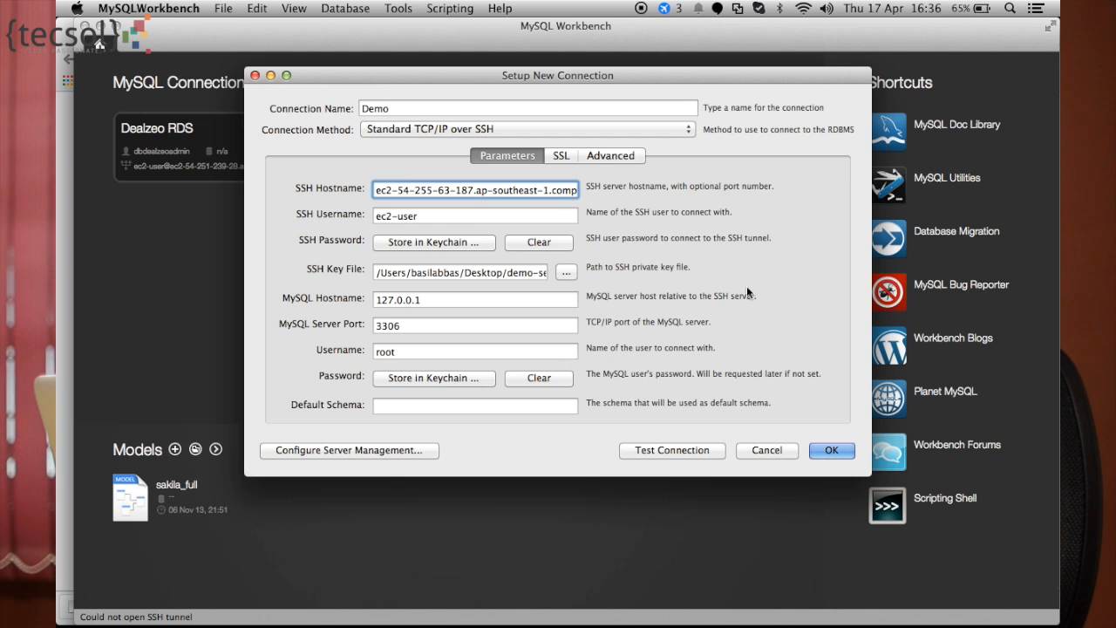
{"action": "left_click", "coordinate": [706, 452]}
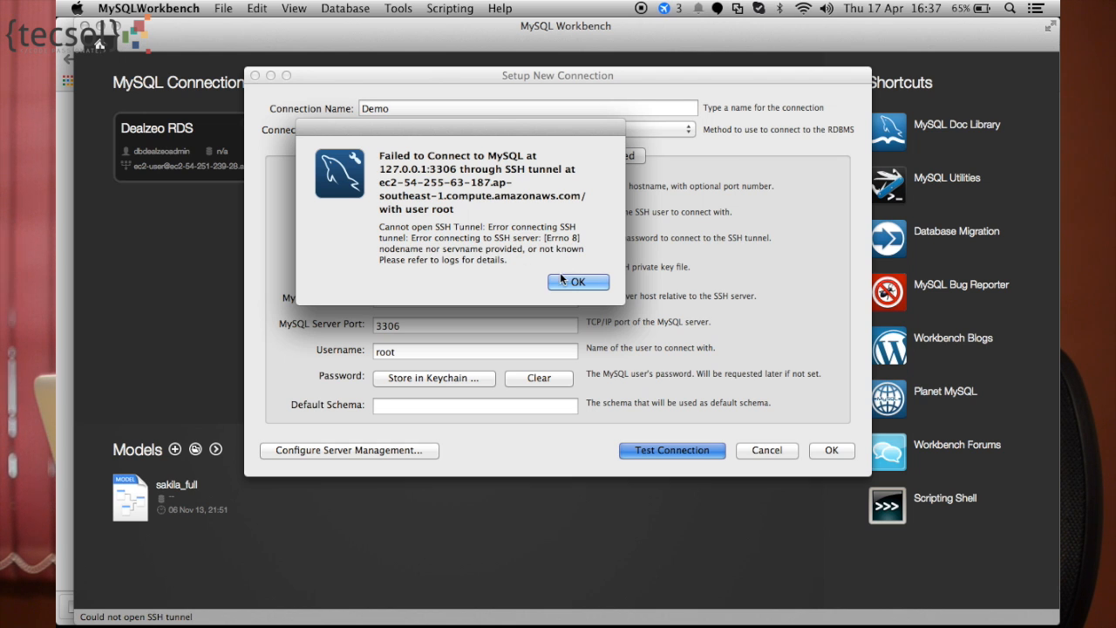
{"action": "left_click", "coordinate": [570, 280]}
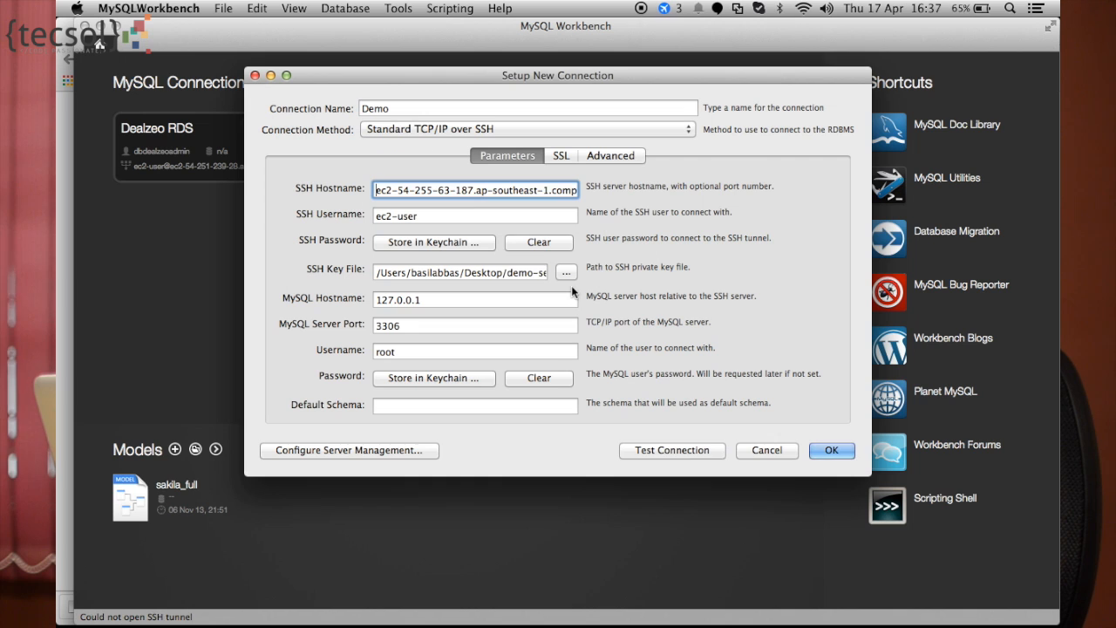
- Delete the trailing slash from the SSH hostname and retest the connection
{"action": "key", "text": "Right"}
{"action": "key", "text": "BackSpace"}
{"action": "left_click", "coordinate": [659, 450]}
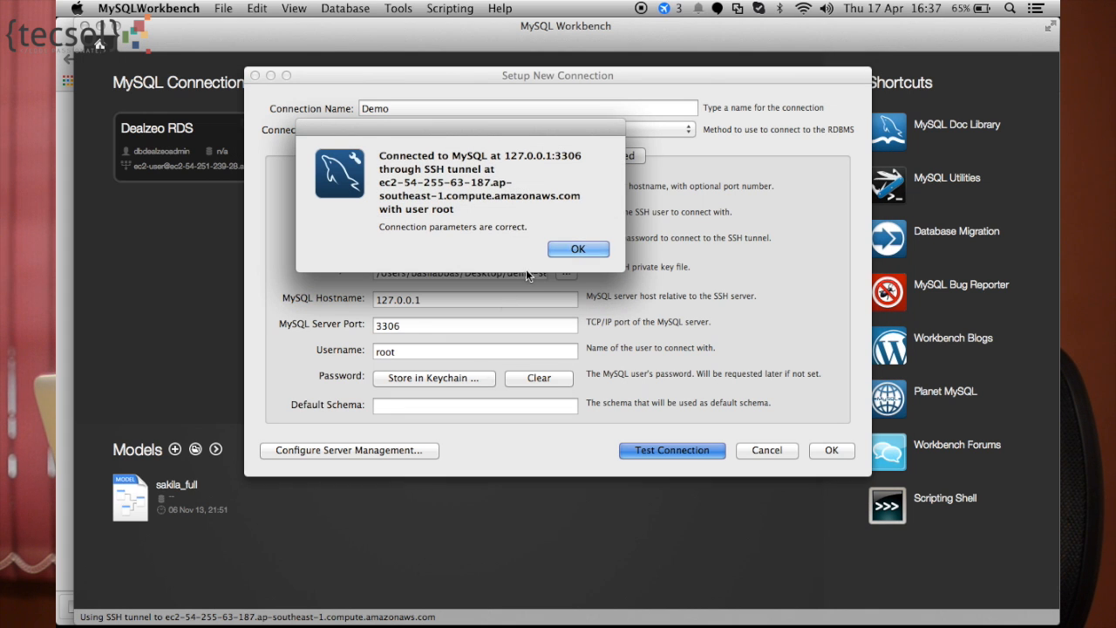
{"action": "left_click", "coordinate": [577, 251]}
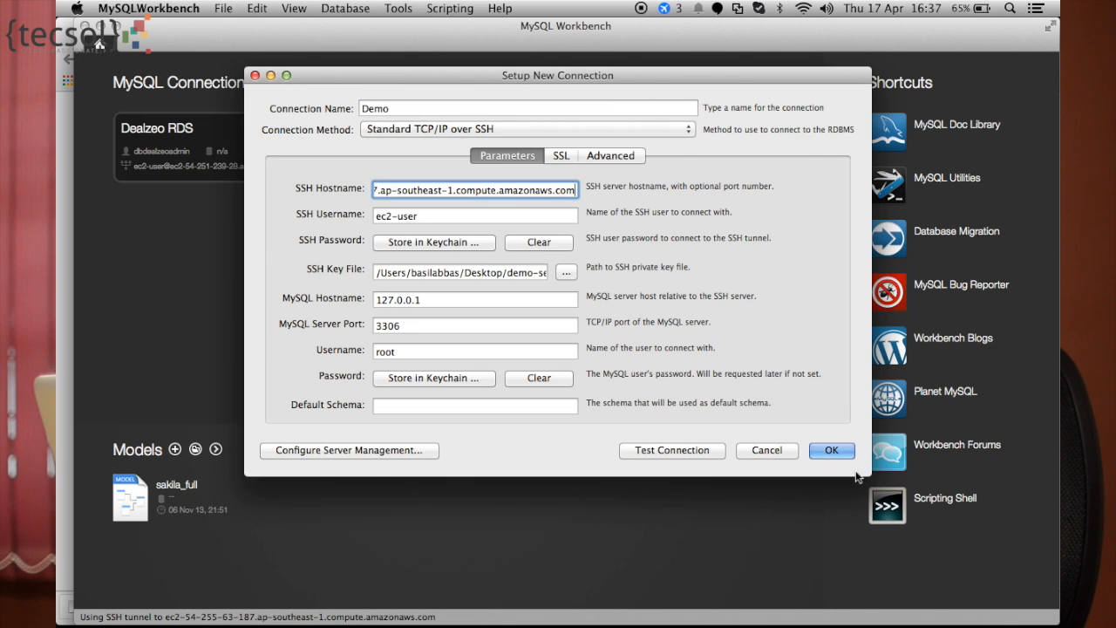
- Save the Demo connection and open it in the SQL editor
{"action": "left_click", "coordinate": [833, 450]}
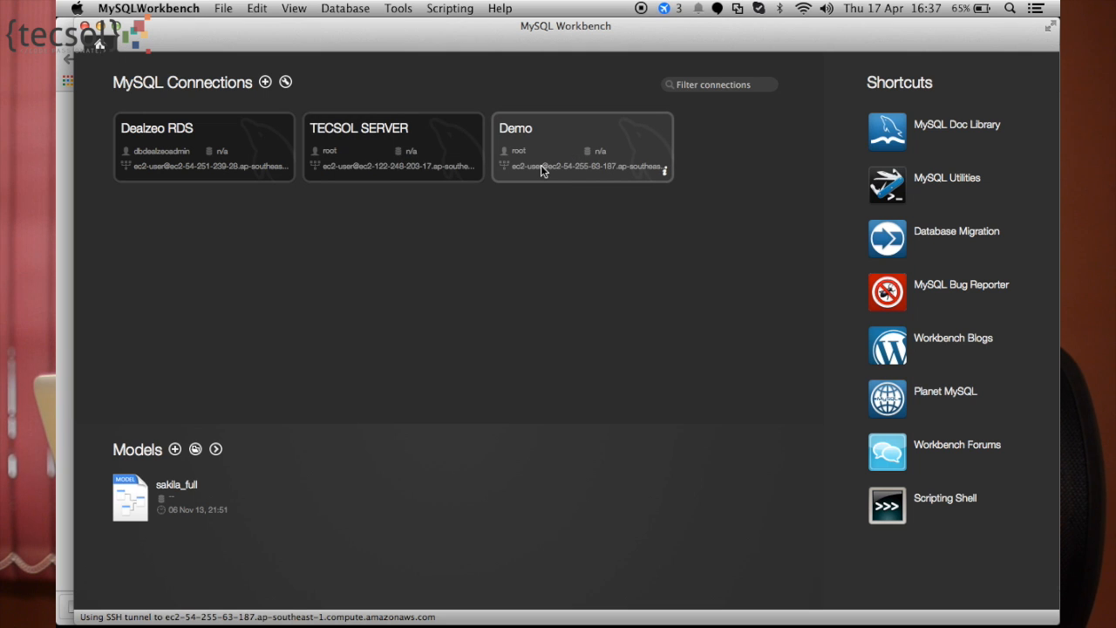
{"action": "left_click", "coordinate": [540, 170]}
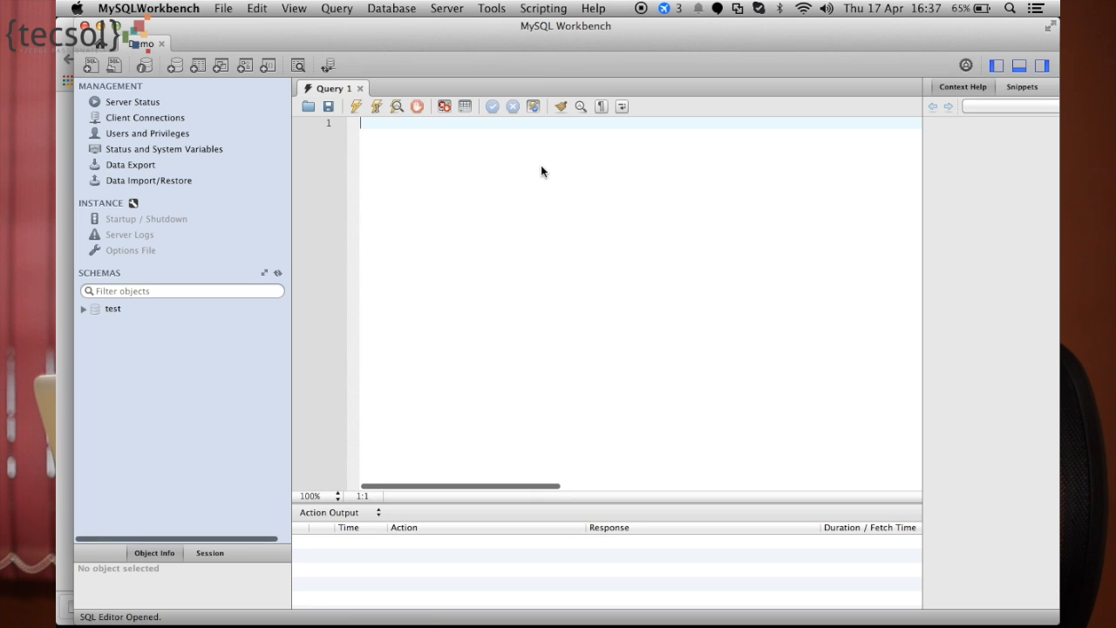
{"action": "right_click", "coordinate": [135, 344]}
{"action": "left_click", "coordinate": [140, 356]}
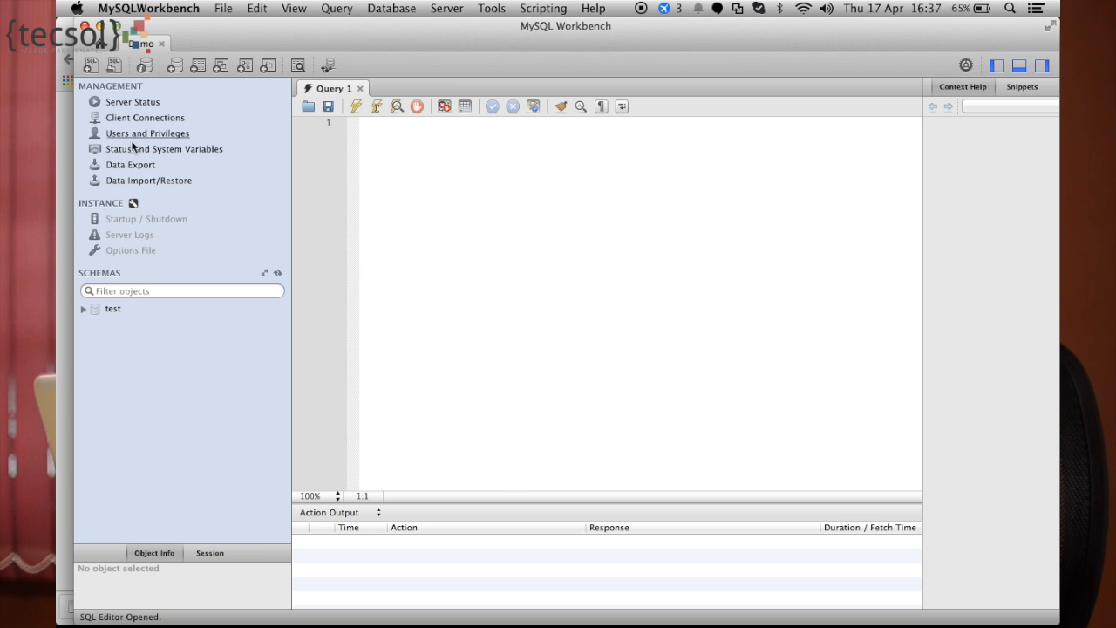
{"action": "left_click", "coordinate": [92, 66]}
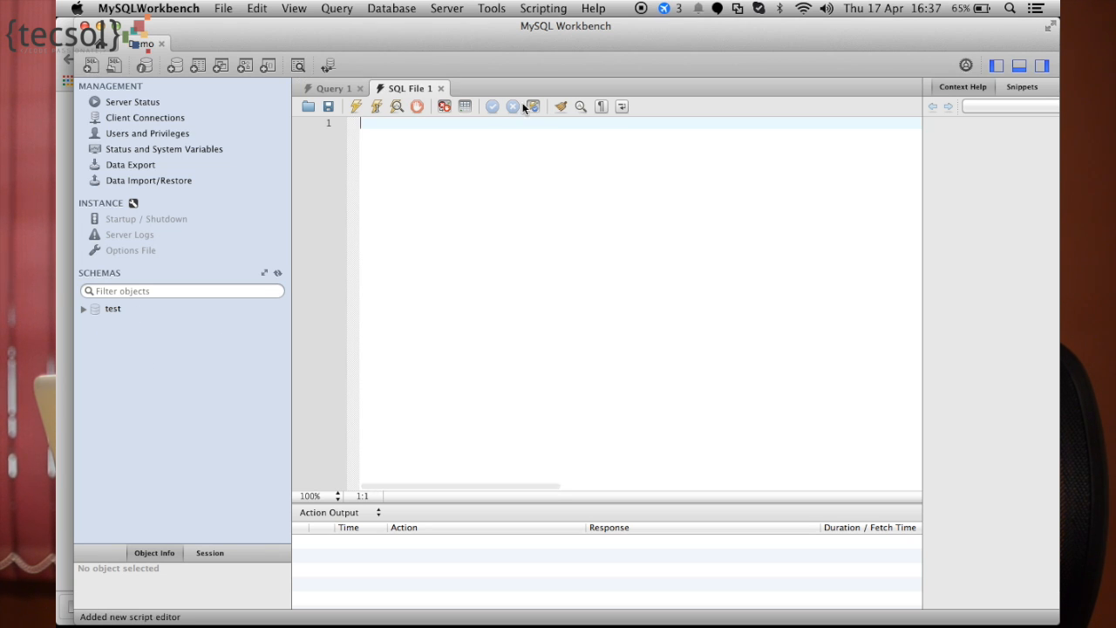
{"action": "left_click", "coordinate": [443, 88]}
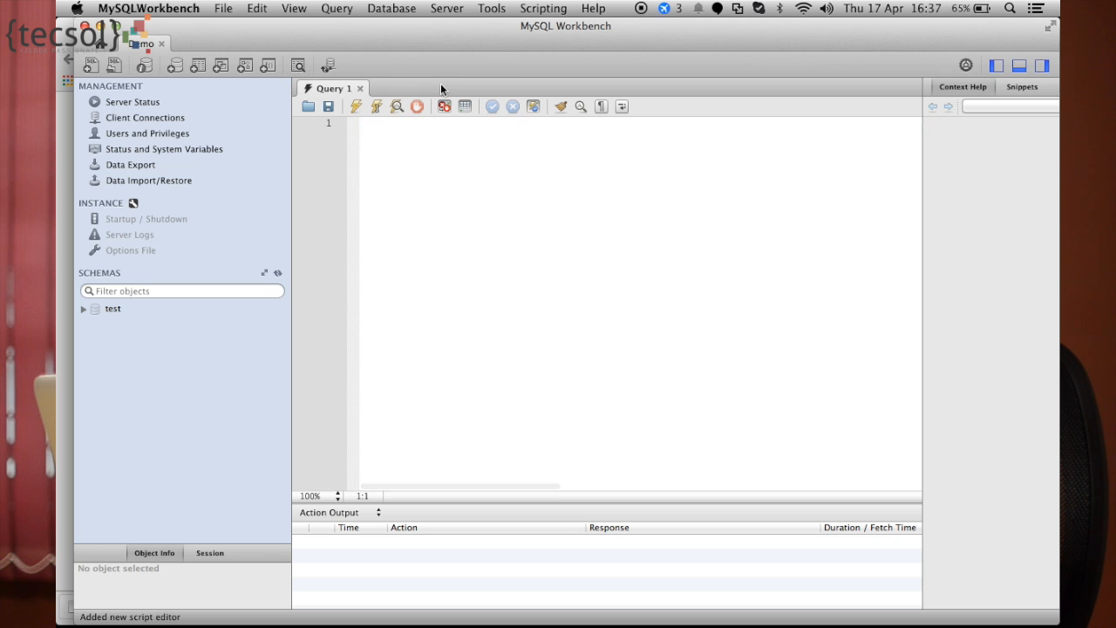
- Create a new schema called wordpress with the default collation and apply its SQL script to the database
{"action": "left_click", "coordinate": [175, 67]}
{"action": "key", "text": "BackSpace"}
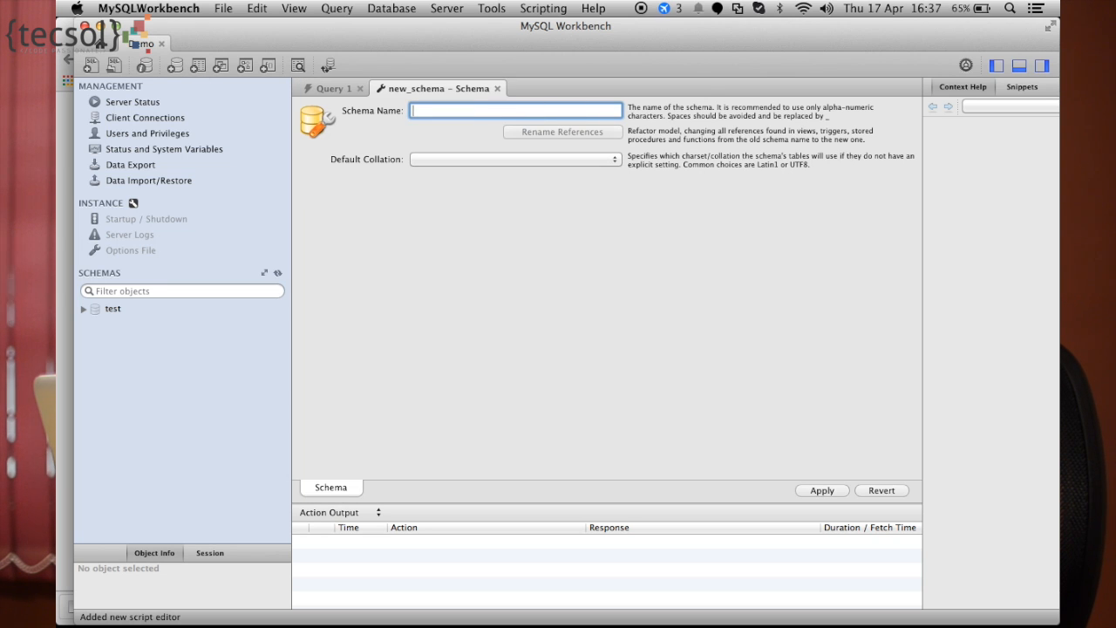
{"action": "type", "text": "wordpress"}
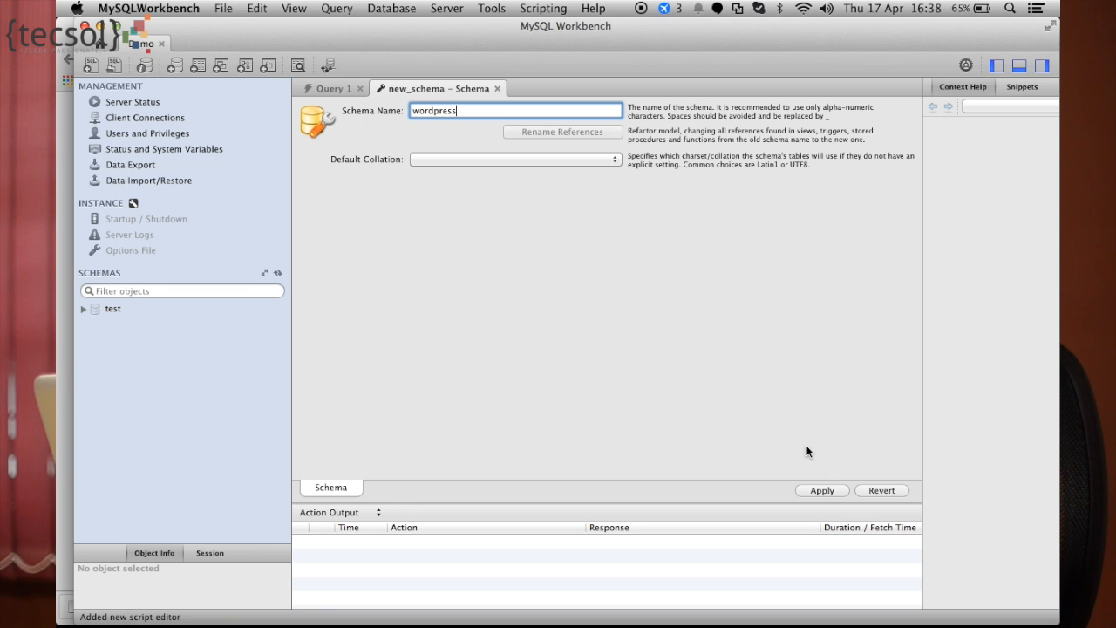
{"action": "left_click", "coordinate": [822, 490]}
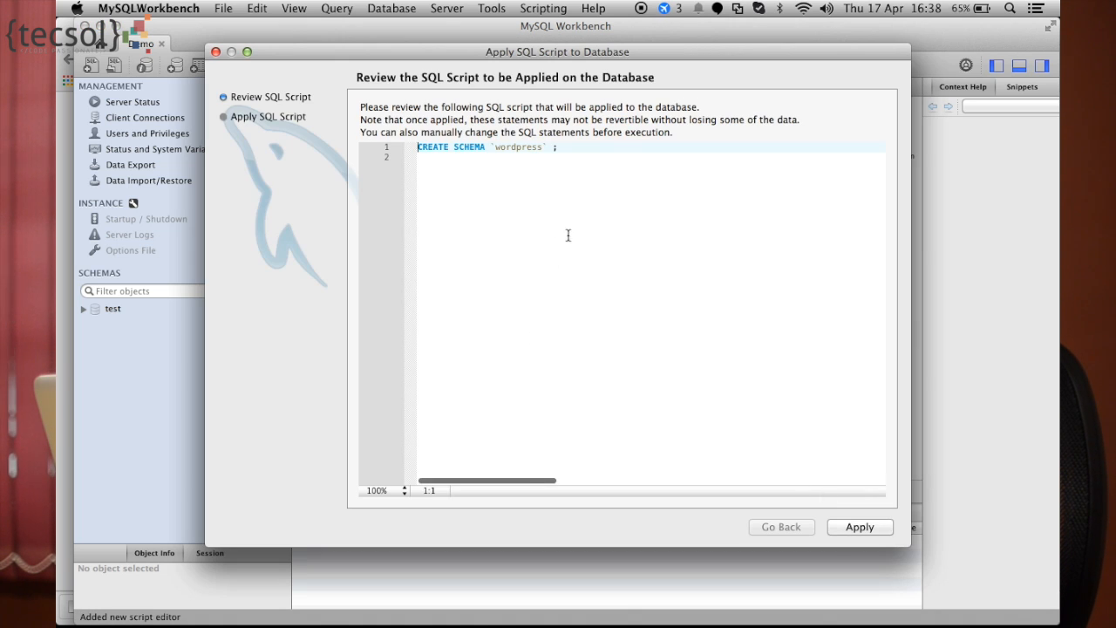
{"action": "left_click", "coordinate": [861, 528]}
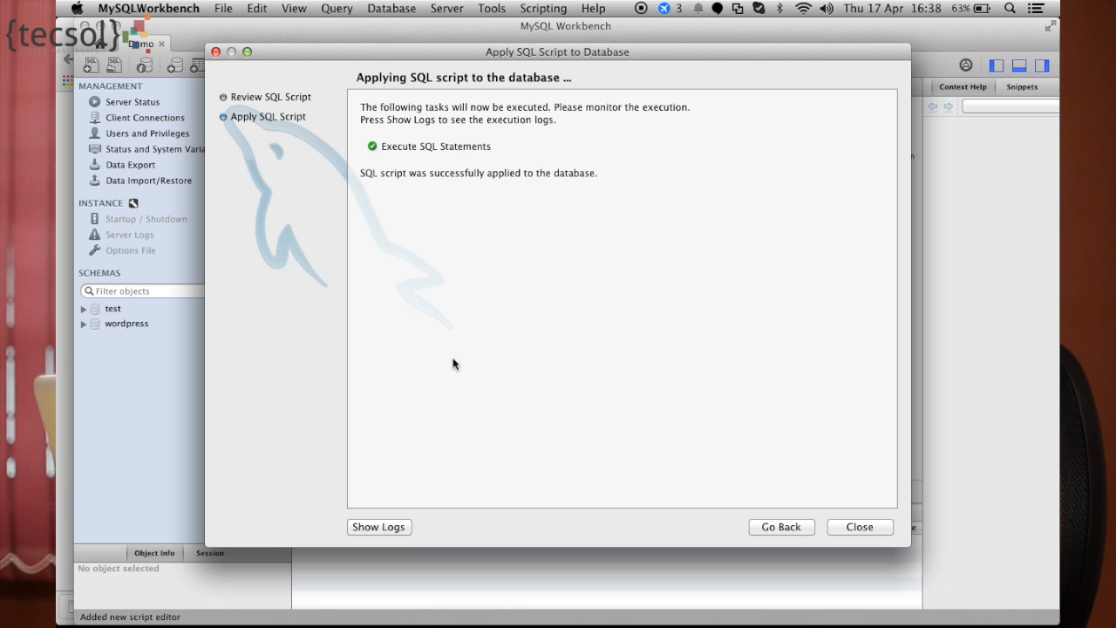
- Switch to Chrome and examine the WordPress page's wp-config.php notice and the server hostname in its address
{"action": "left_click", "coordinate": [174, 599]}
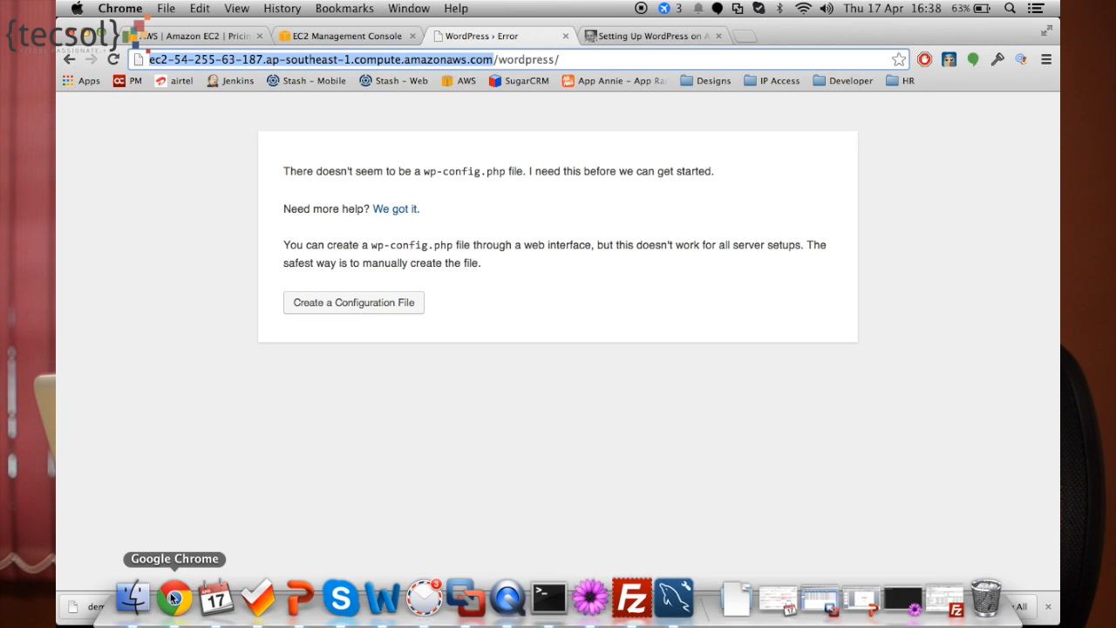
{"action": "left_click", "coordinate": [459, 56]}
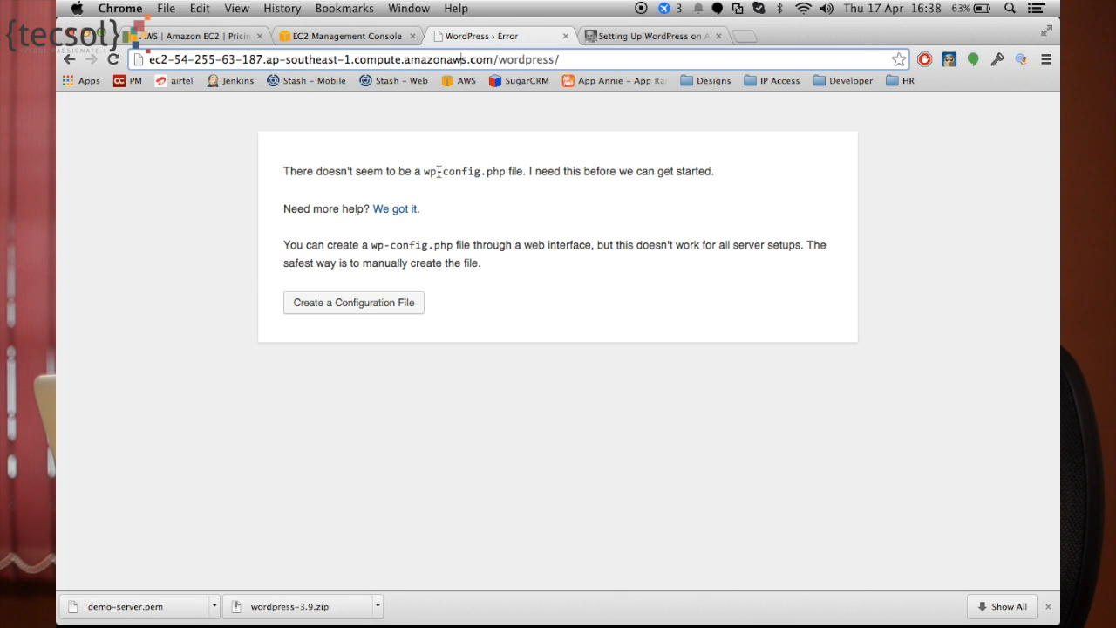
{"action": "left_click_drag", "start_coordinate": [425, 174], "coordinate": [504, 174]}
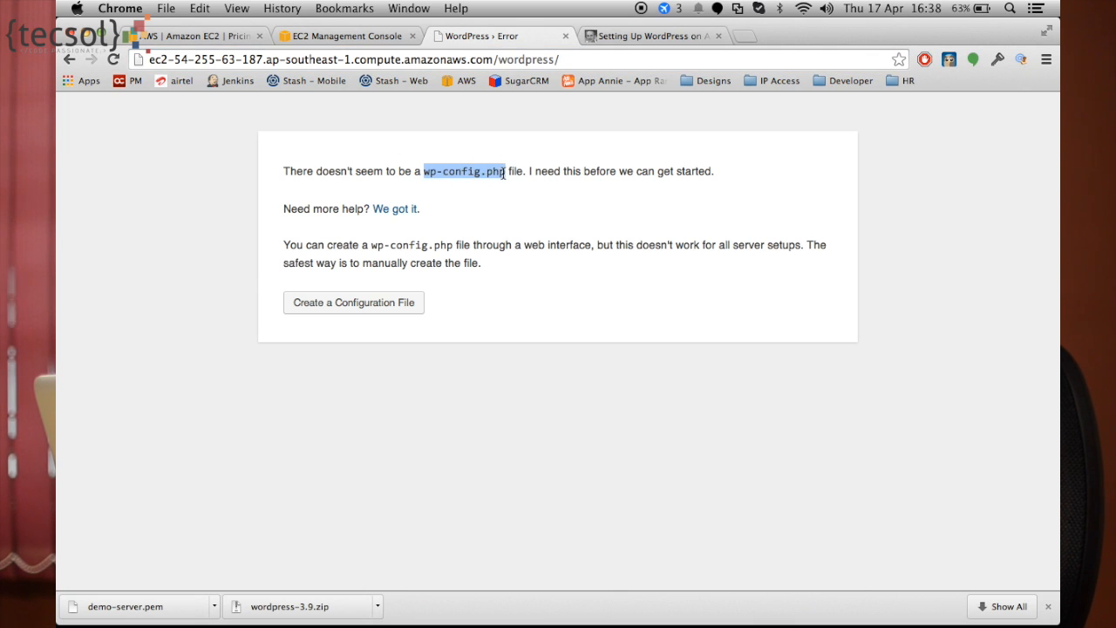
{"action": "left_click", "coordinate": [494, 218]}
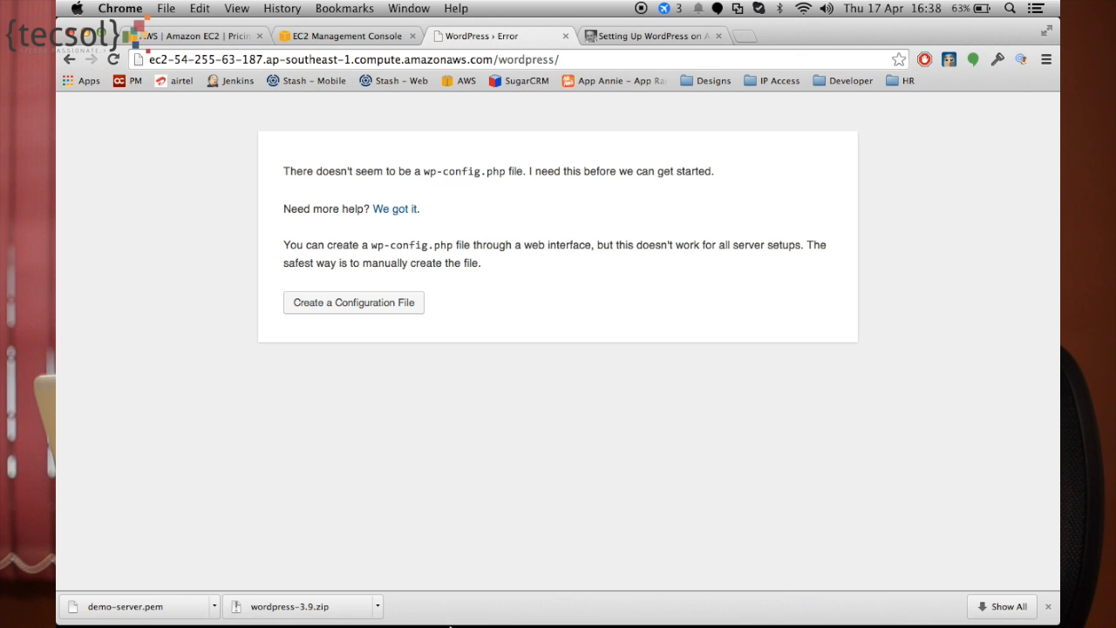
{"action": "mouse_move", "coordinate": [453, 623]}
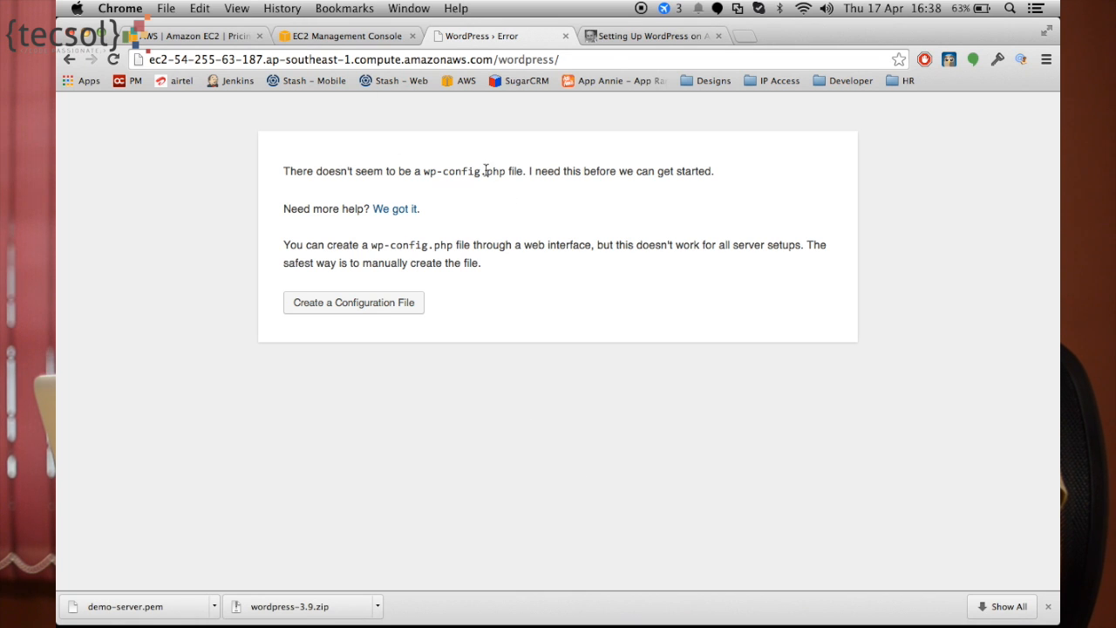
{"action": "left_click_drag", "start_coordinate": [150, 59], "coordinate": [487, 59]}
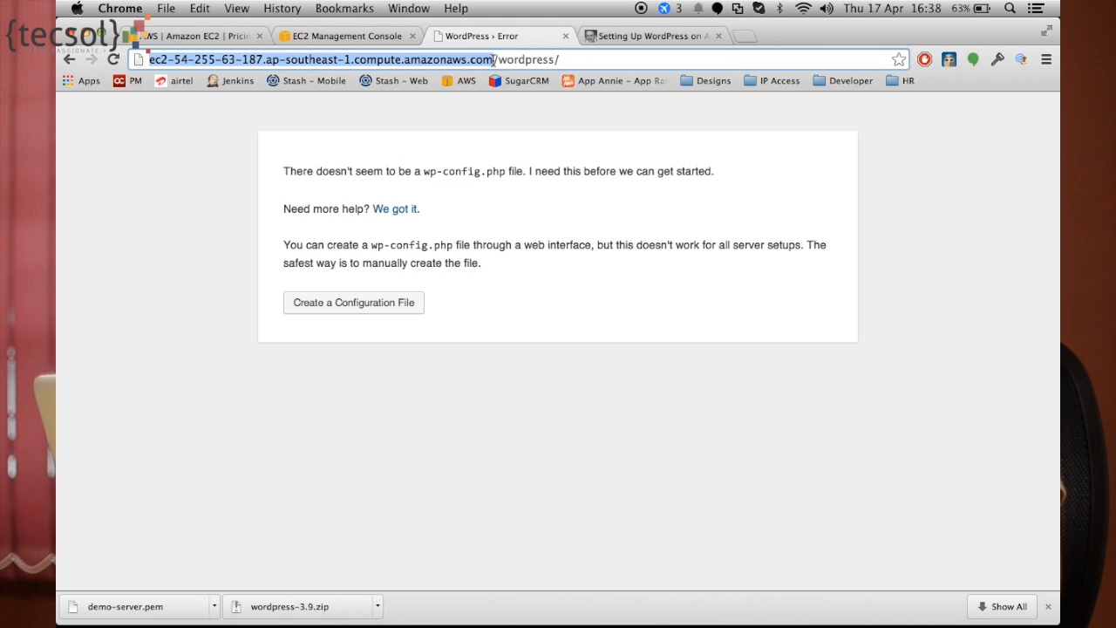
- Allocate a new Elastic IP for use in EC2 from the EC2 console and select it in the address list
{"action": "left_click", "coordinate": [347, 36]}
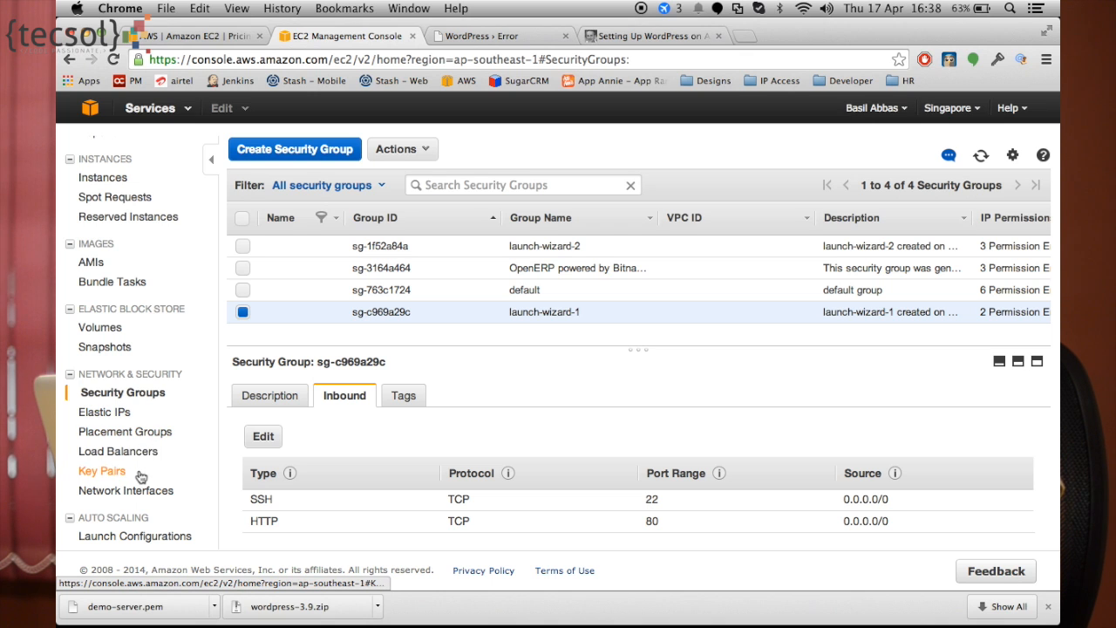
{"action": "scroll", "coordinate": [161, 490], "scroll_direction": "down", "scroll_amount": 1}
{"action": "left_click", "coordinate": [109, 394]}
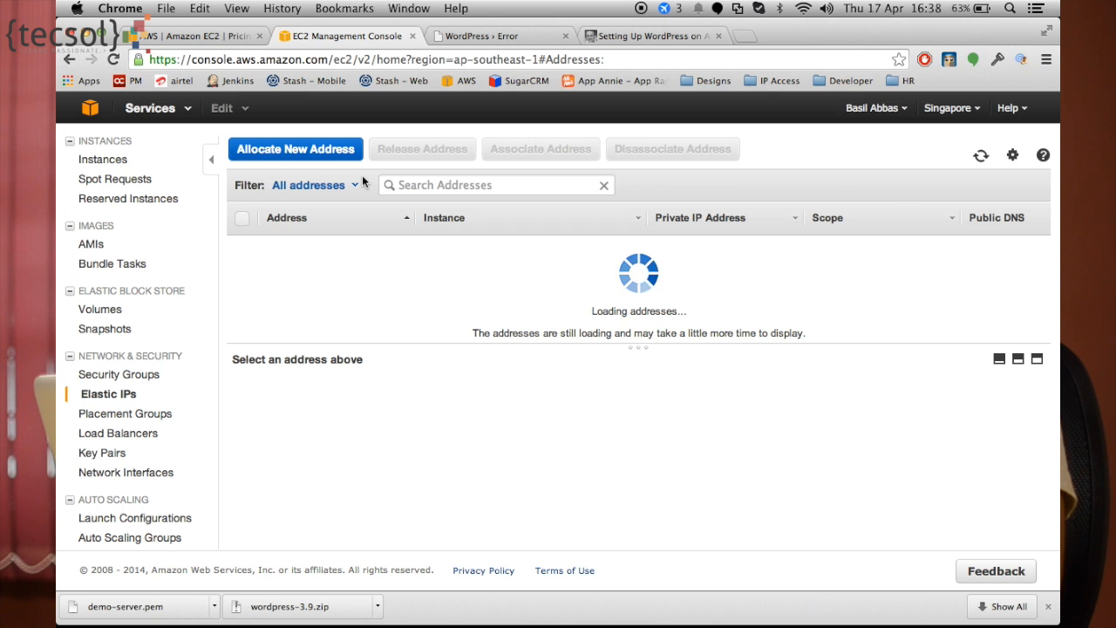
{"action": "left_click", "coordinate": [318, 158]}
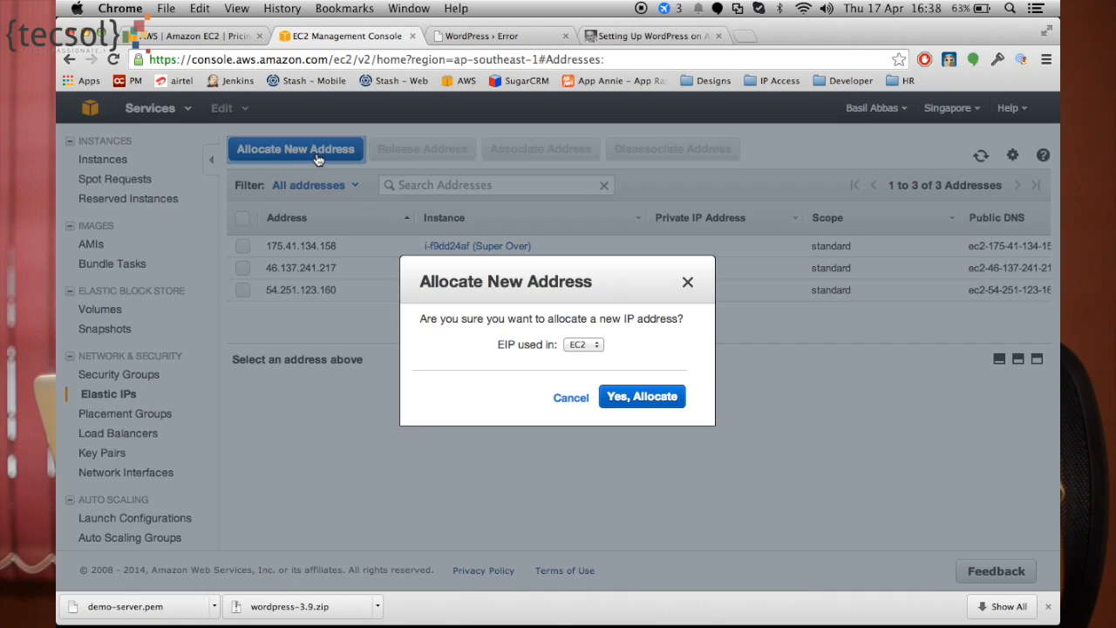
{"action": "left_click", "coordinate": [630, 397]}
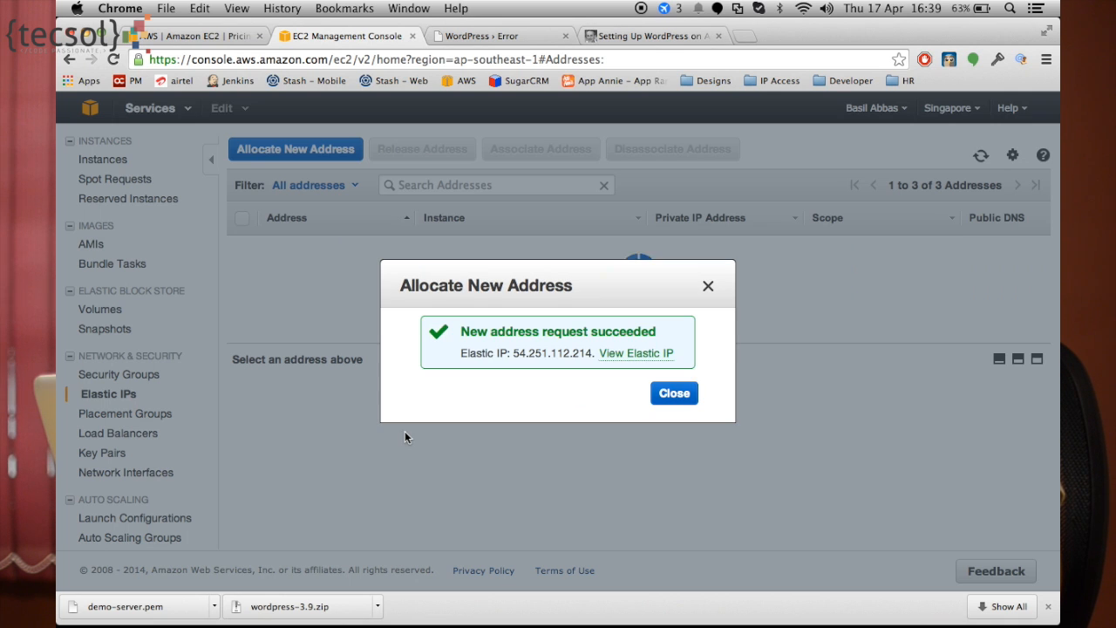
{"action": "left_click", "coordinate": [668, 393]}
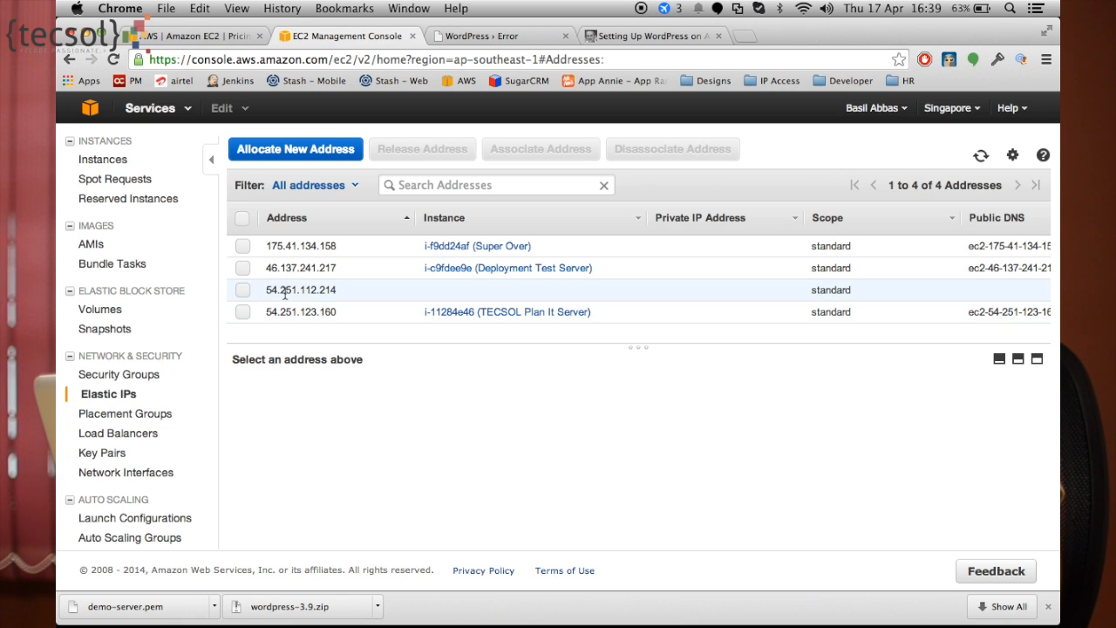
{"action": "left_click", "coordinate": [279, 292]}
{"action": "right_click", "coordinate": [318, 289]}
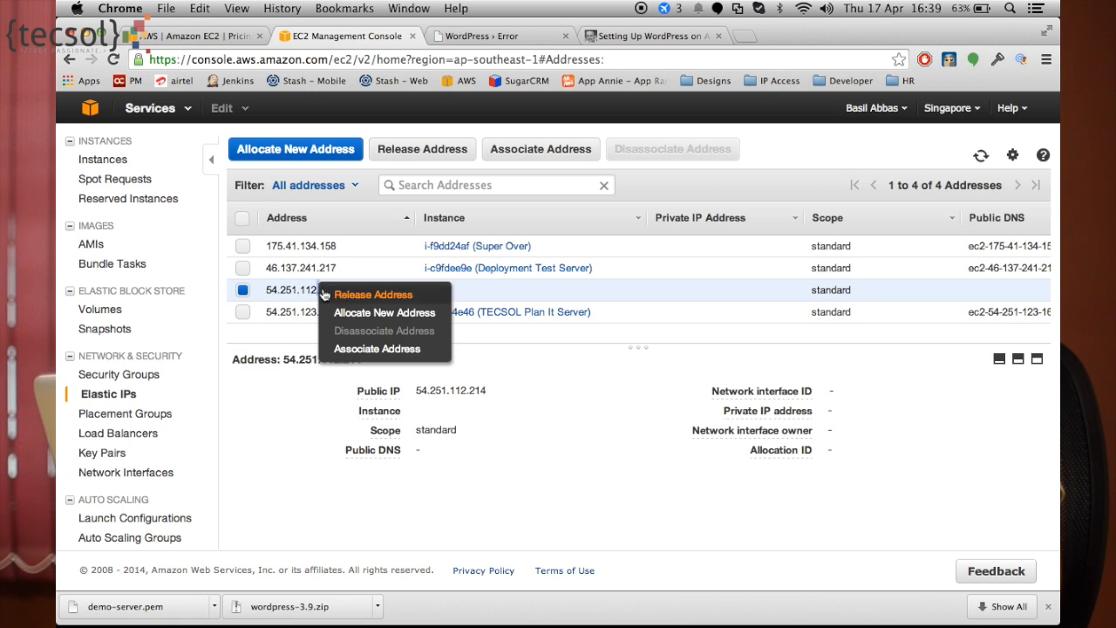
{"action": "left_click", "coordinate": [359, 317]}
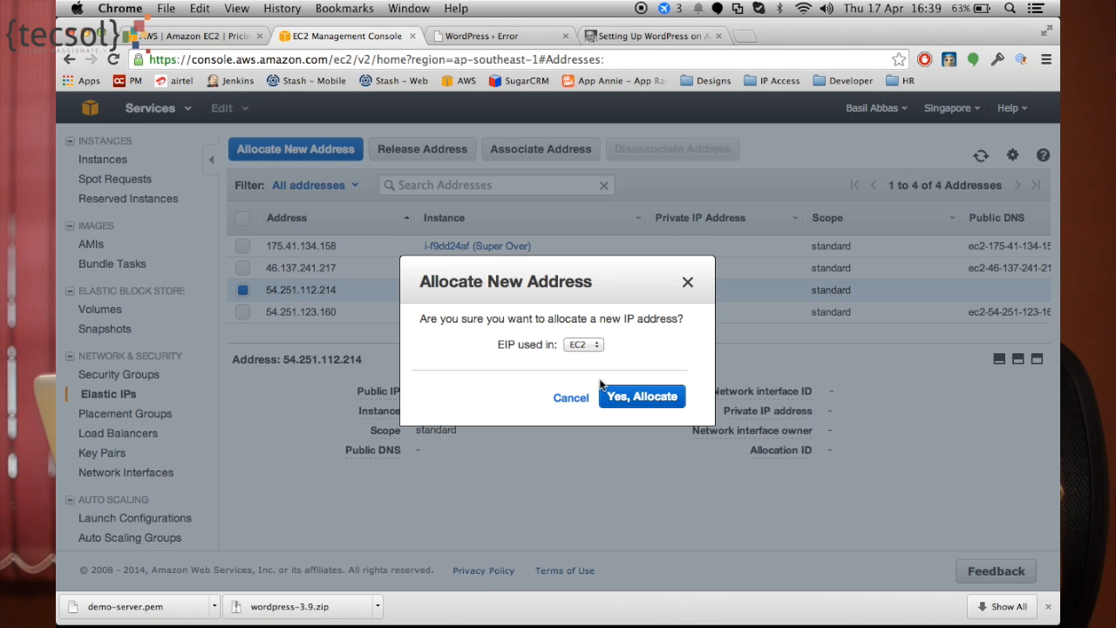
{"action": "left_click", "coordinate": [593, 345]}
{"action": "left_click", "coordinate": [646, 349]}
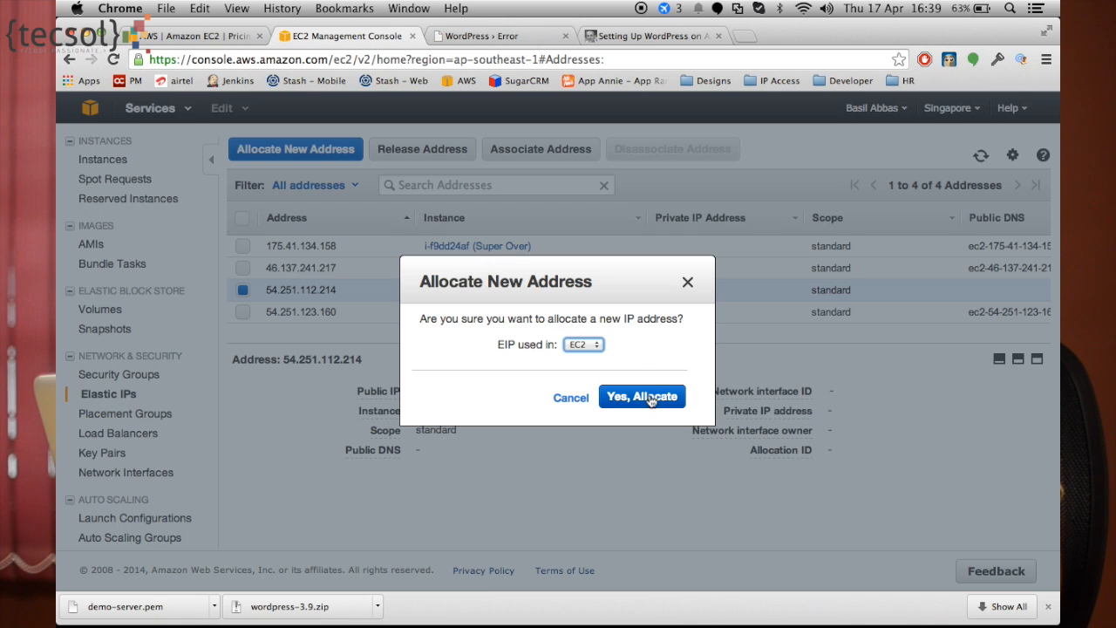
{"action": "left_click", "coordinate": [687, 283]}
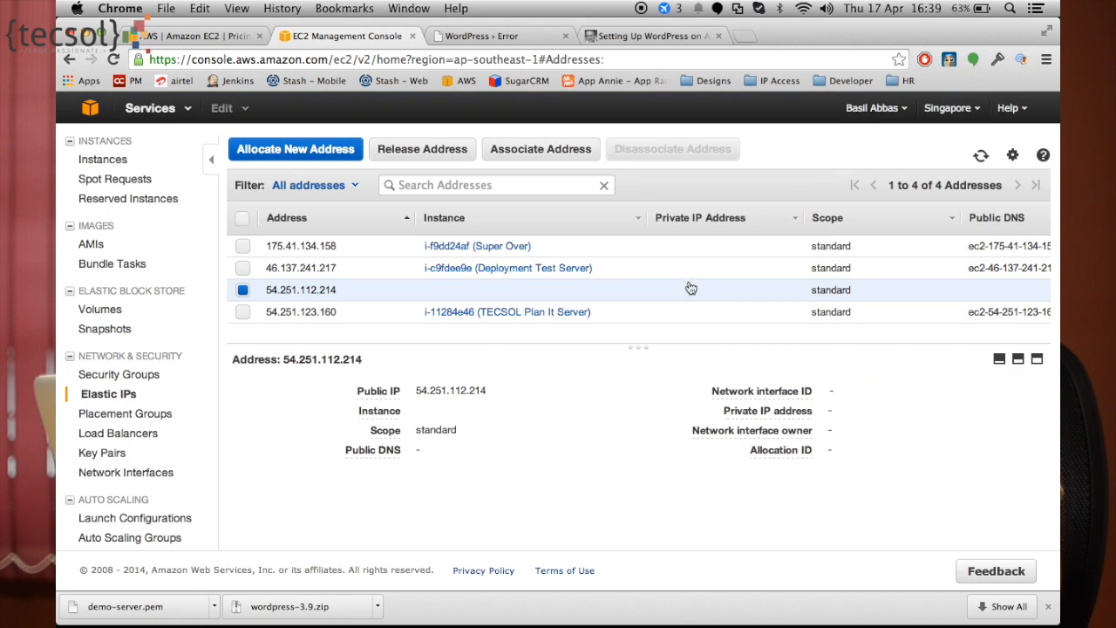
- Associate the selected Elastic IP 54.251.112.214 with the Demo Server instance
{"action": "left_click", "coordinate": [555, 154]}
{"action": "left_click", "coordinate": [538, 342]}
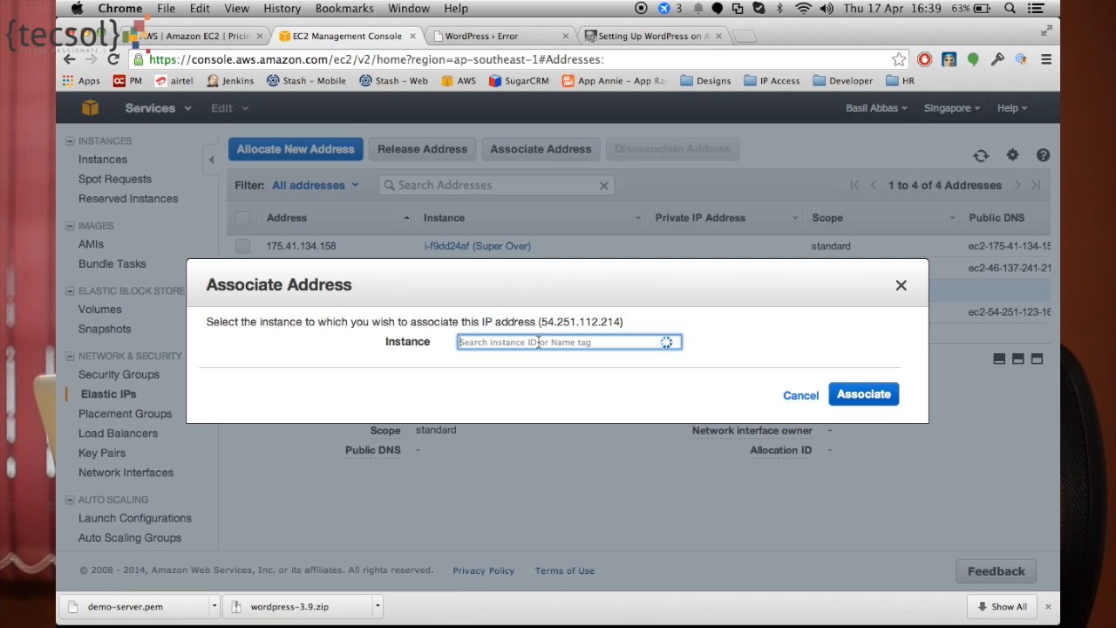
{"action": "type", "text": "Dem"}
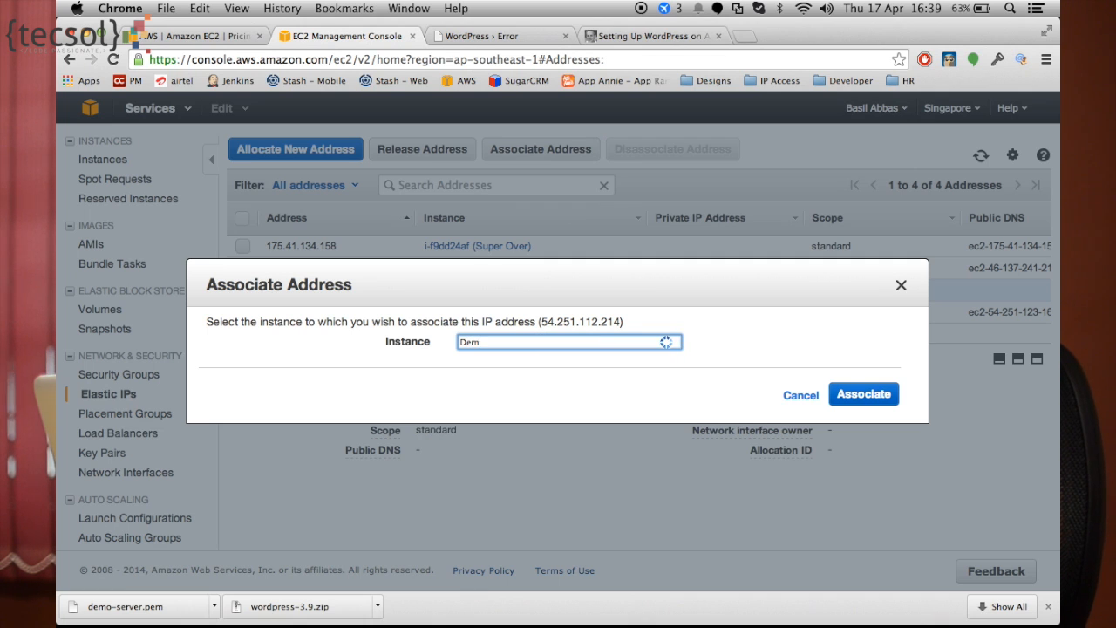
{"action": "type", "text": "o"}
{"action": "left_click", "coordinate": [562, 374]}
{"action": "left_click", "coordinate": [876, 395]}
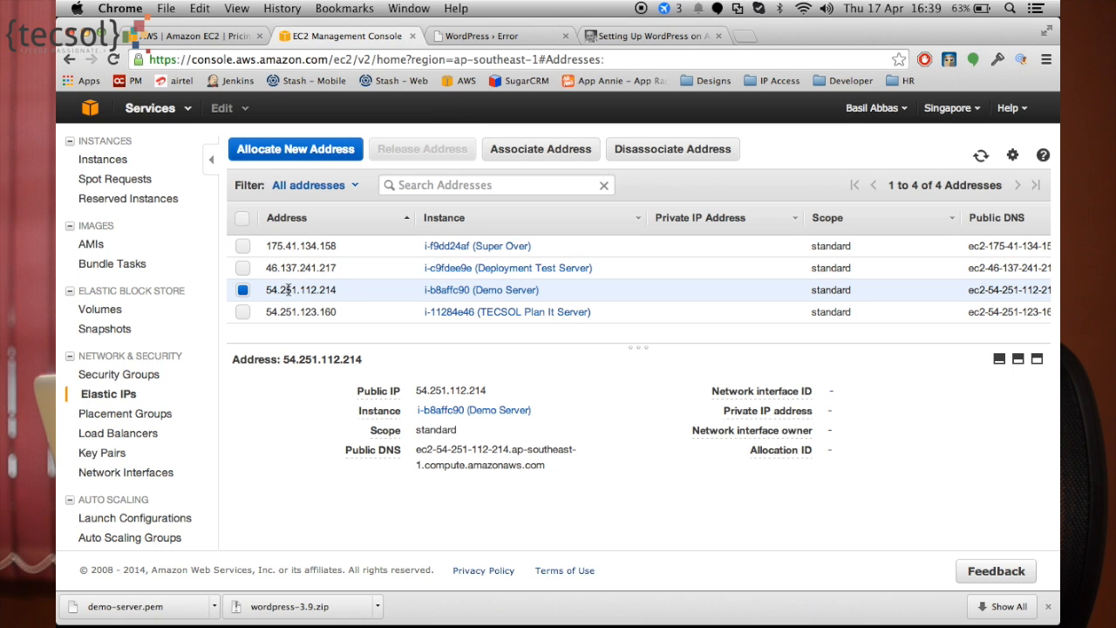
- Copy the Elastic IP 54.251.112.214 and load the WordPress page with it in place of the hostname
{"action": "left_click_drag", "start_coordinate": [486, 390], "coordinate": [413, 390]}
{"action": "key", "text": "super+c"}
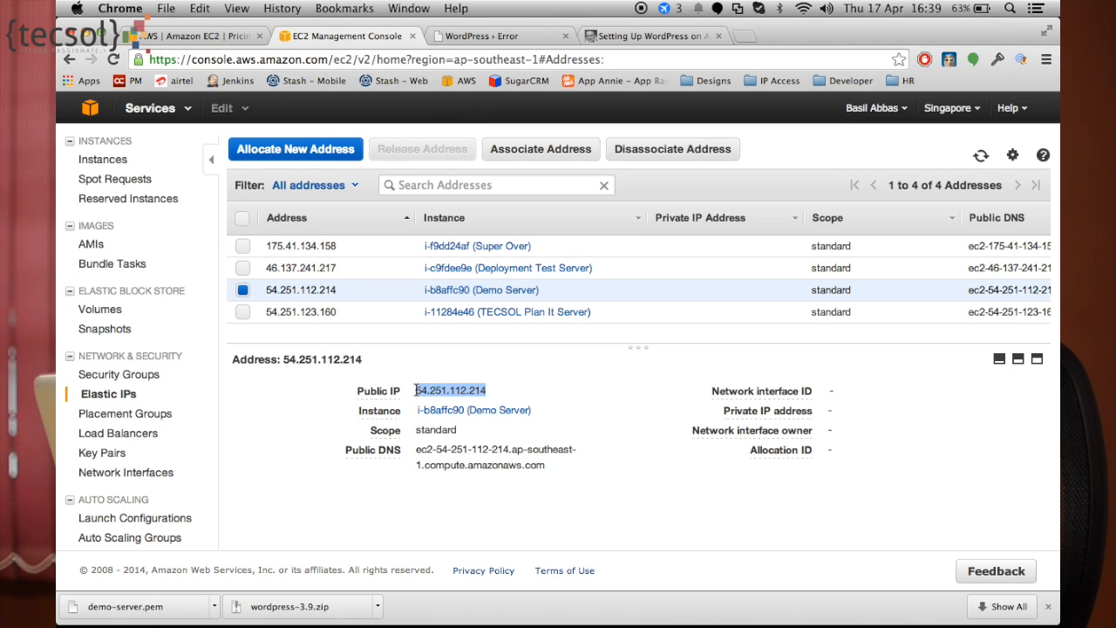
{"action": "left_click", "coordinate": [495, 36]}
{"action": "left_click_drag", "start_coordinate": [494, 60], "coordinate": [128, 61]}
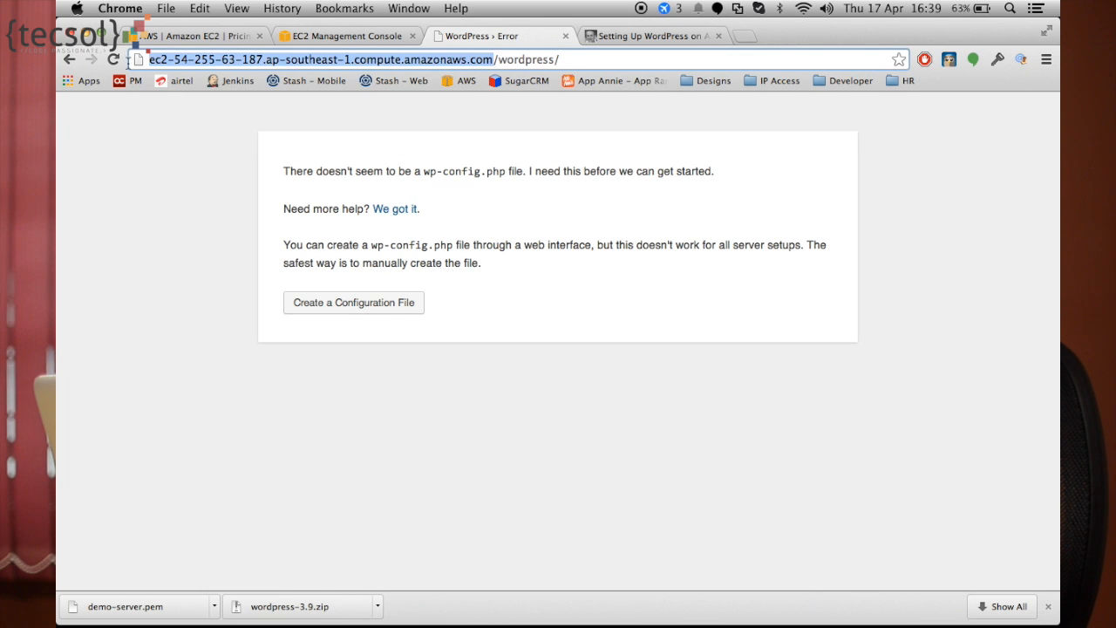
{"action": "key", "text": "super+v"}
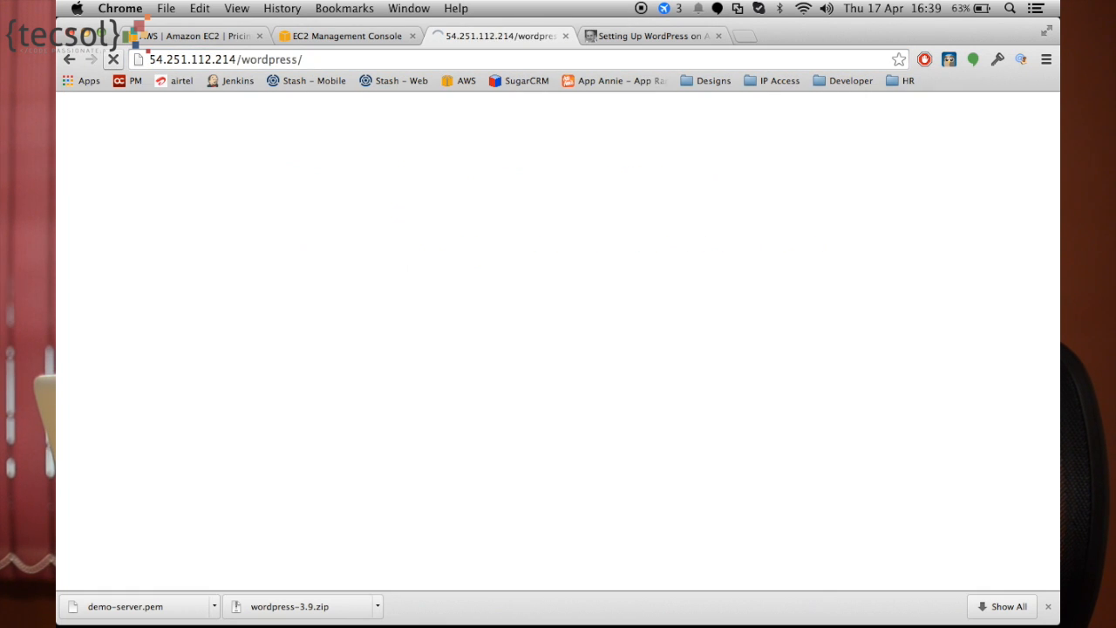